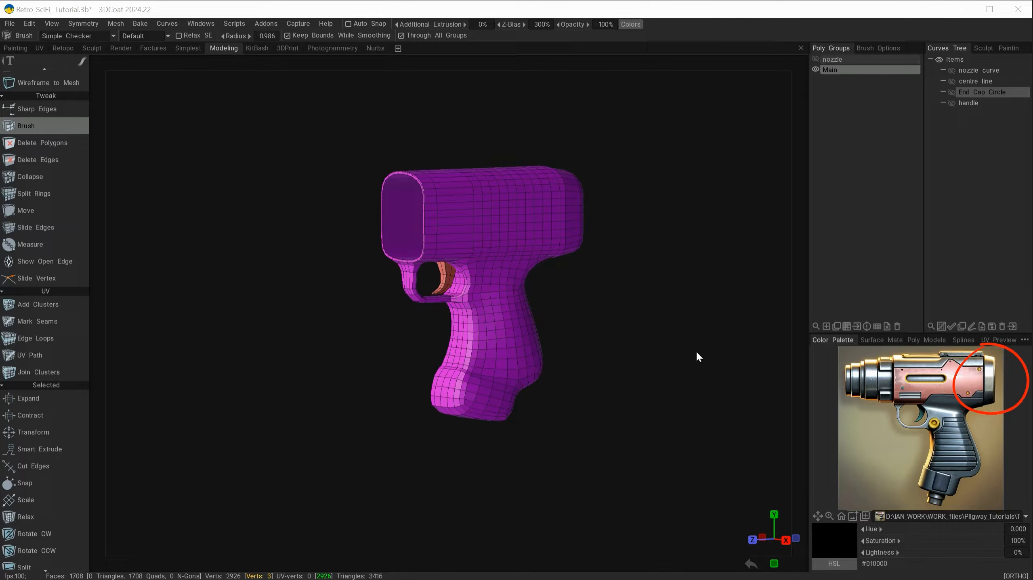
Frame the rear cap up close, briefly showing the nozzle group and then hiding it again
alt+drag(610, 305, 514, 295)
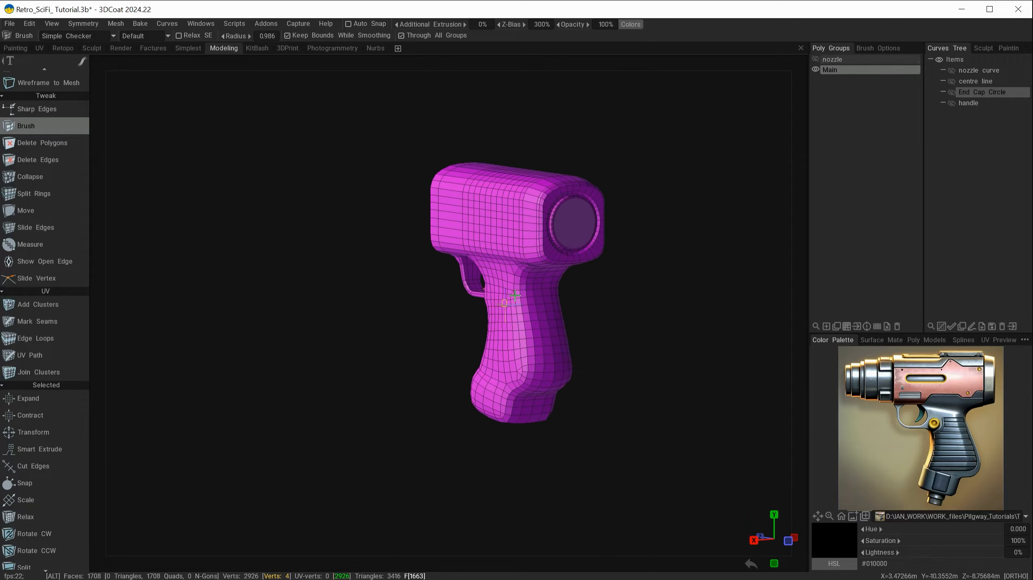
mouse_move(597, 318)
alt+mouse_down()
mouse_move(677, 317)
mouse_move(683, 294)
alt+mouse_up()
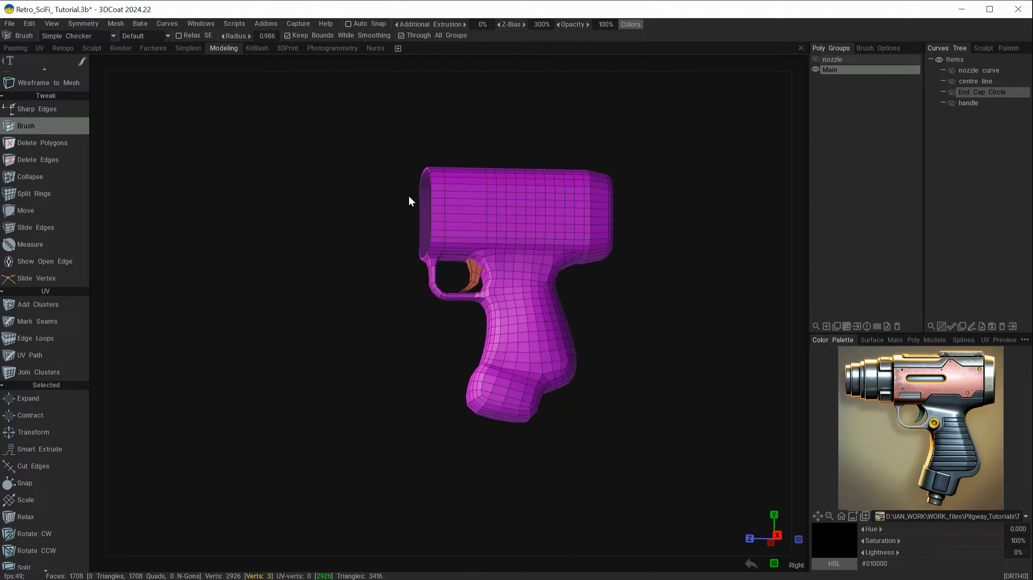
alt+drag(421, 343, 512, 354)
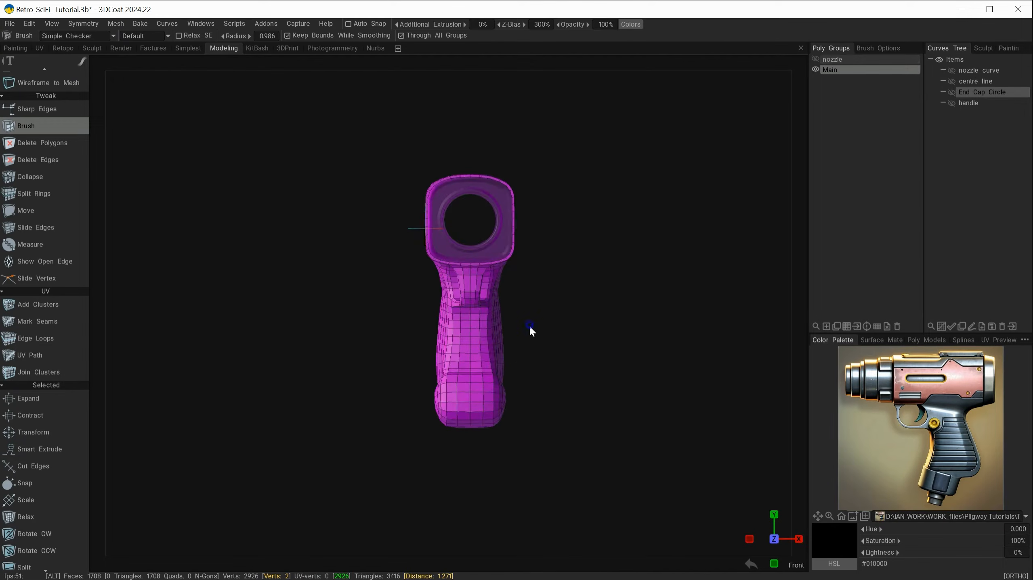
alt+right_drag(529, 325, 636, 444)
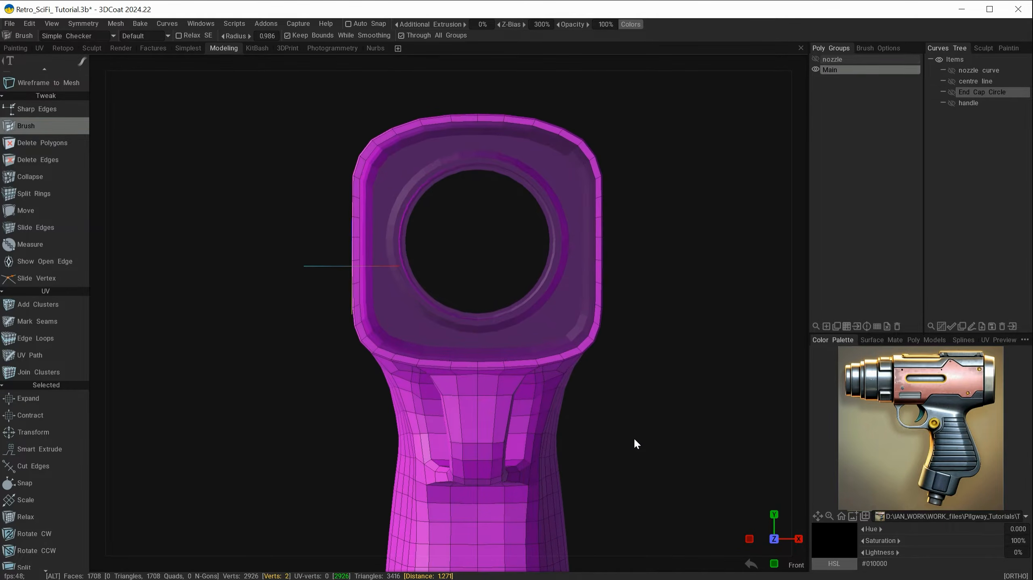
alt+drag(635, 440, 612, 444)
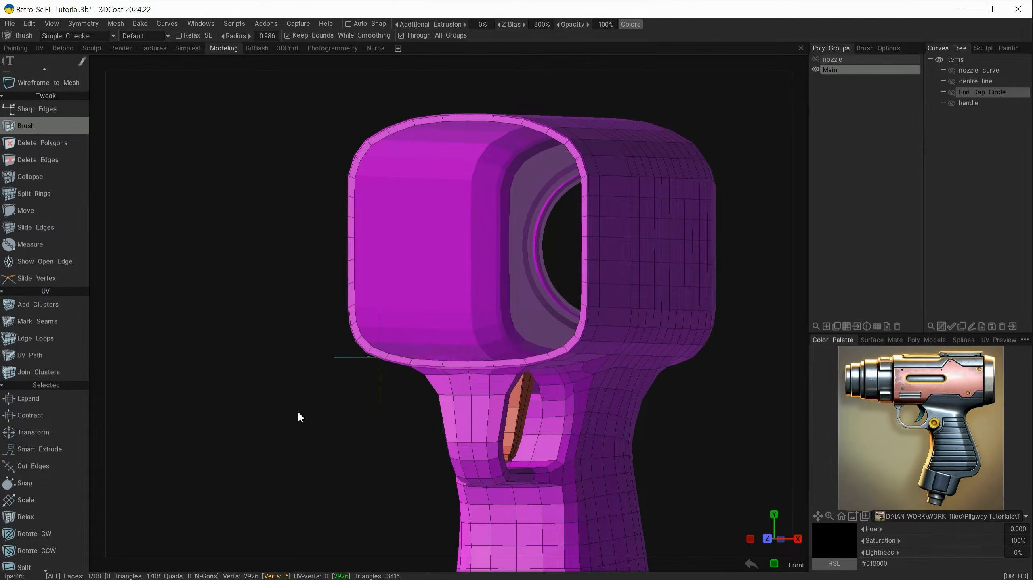
mouse_move(299, 418)
alt+mouse_down()
mouse_move(369, 419)
mouse_move(296, 421)
alt+mouse_up()
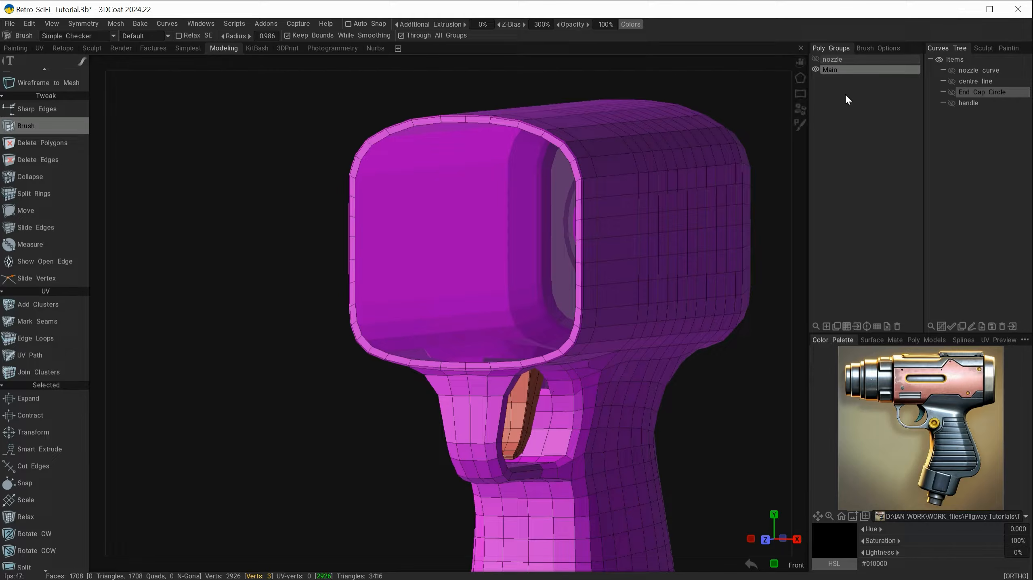
click(815, 60)
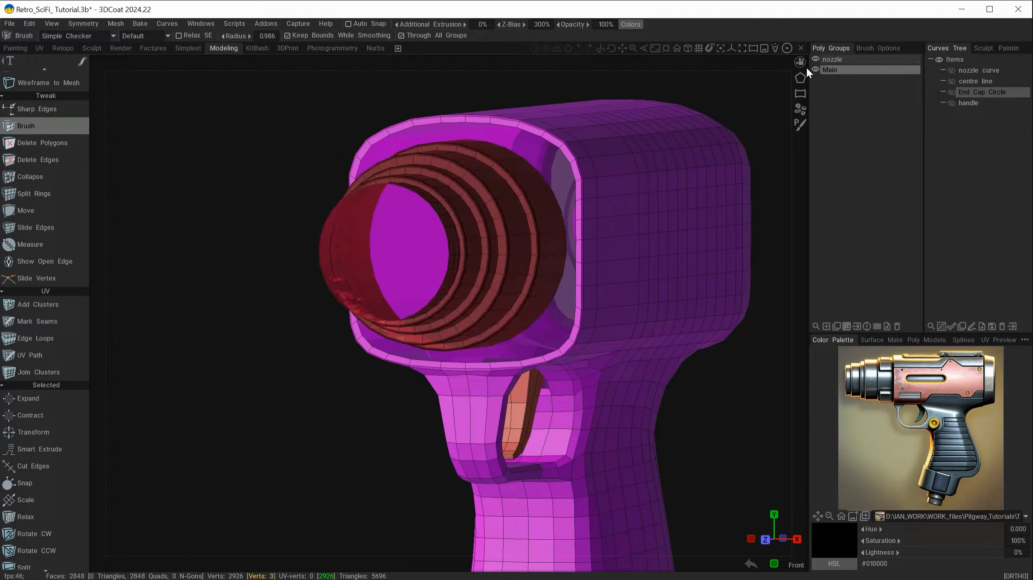
mouse_move(521, 348)
alt+mouse_down()
mouse_move(468, 345)
mouse_move(317, 464)
mouse_move(339, 453)
mouse_move(331, 442)
alt+mouse_up()
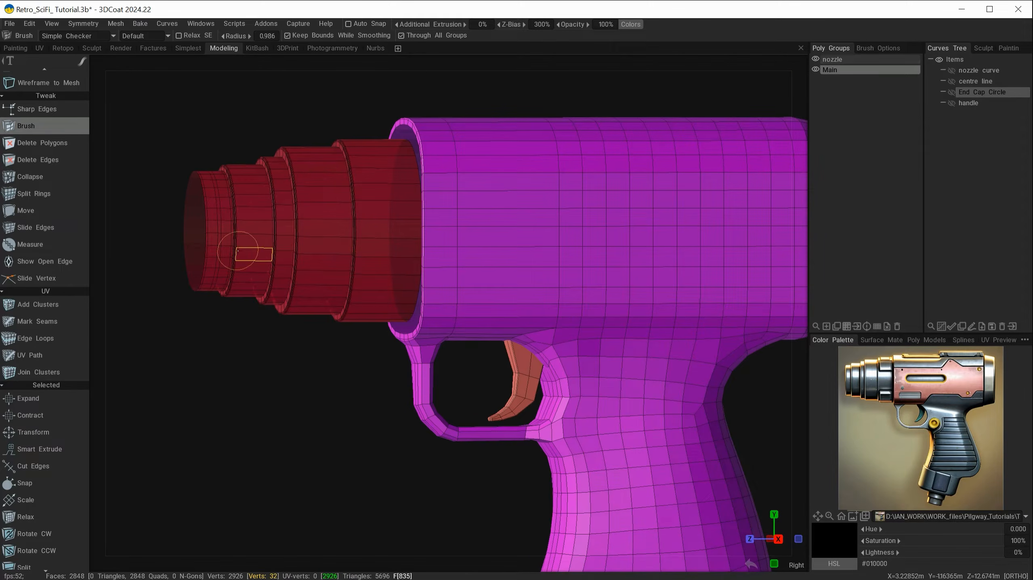
click(815, 59)
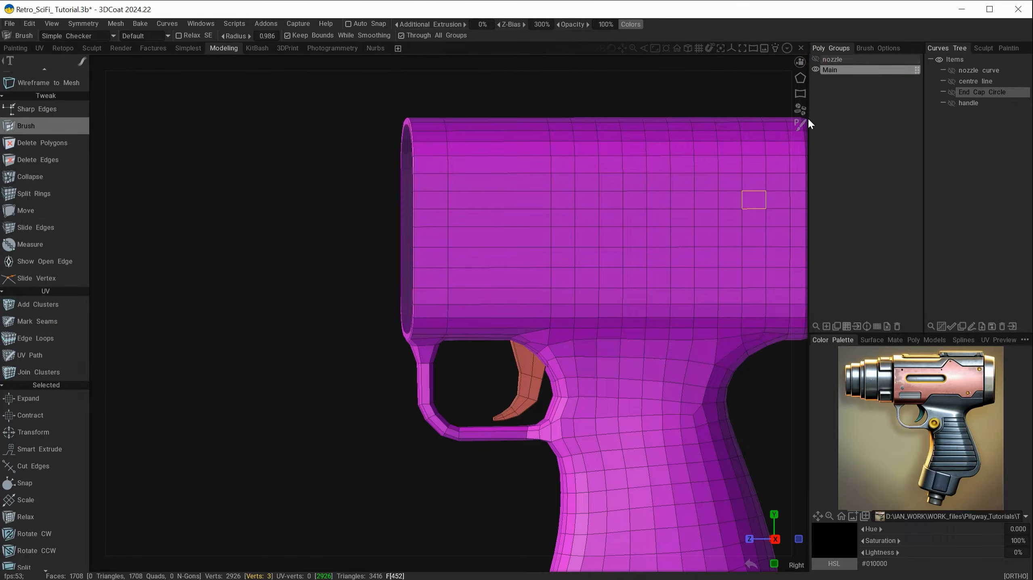
alt+shift+drag(330, 398, 433, 401)
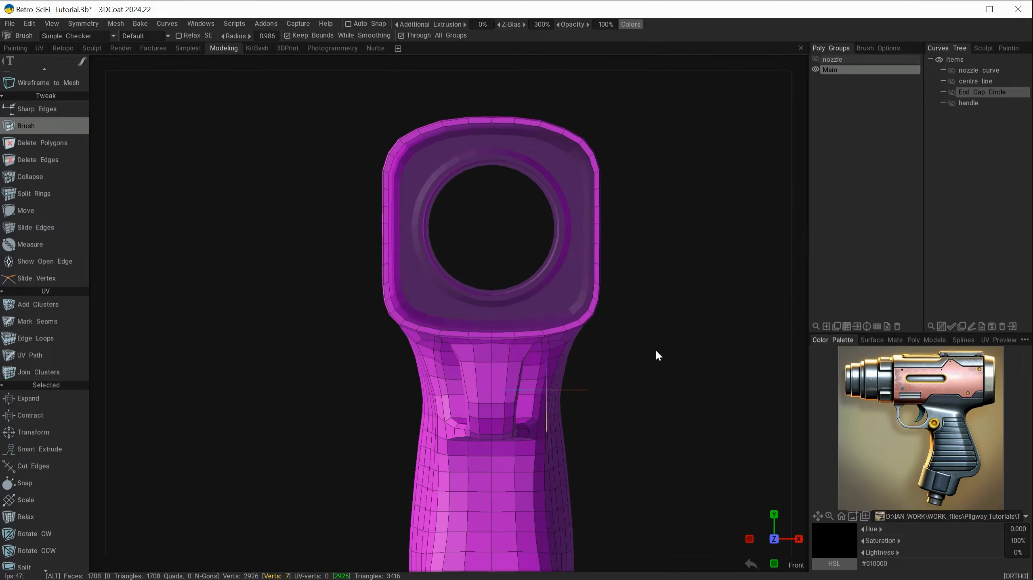
alt+middle_drag(655, 349, 599, 382)
scroll(599, 383, up, 3)
Select the full 38-edge loop around the rear cap's rim
key(space)
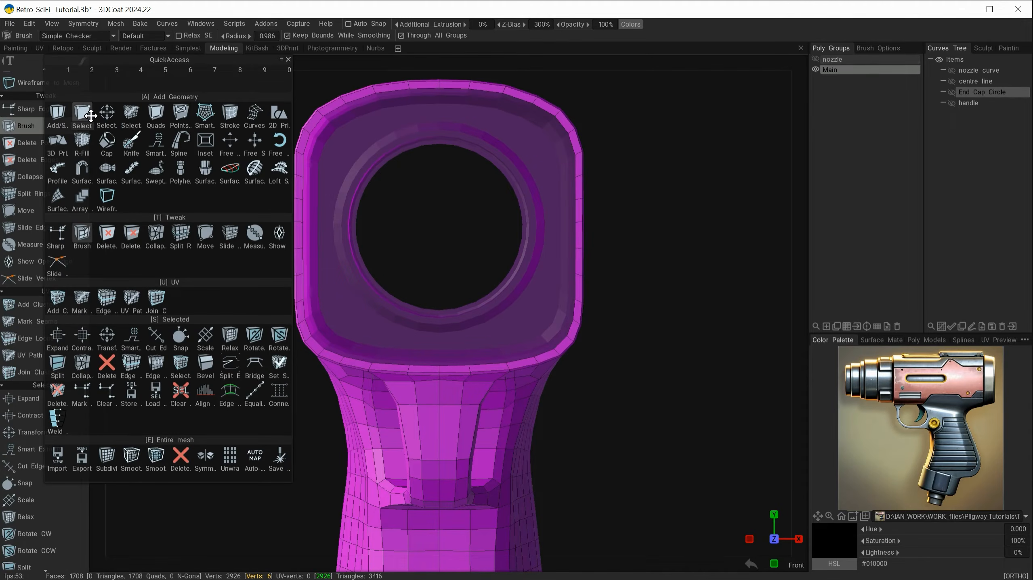
click(81, 114)
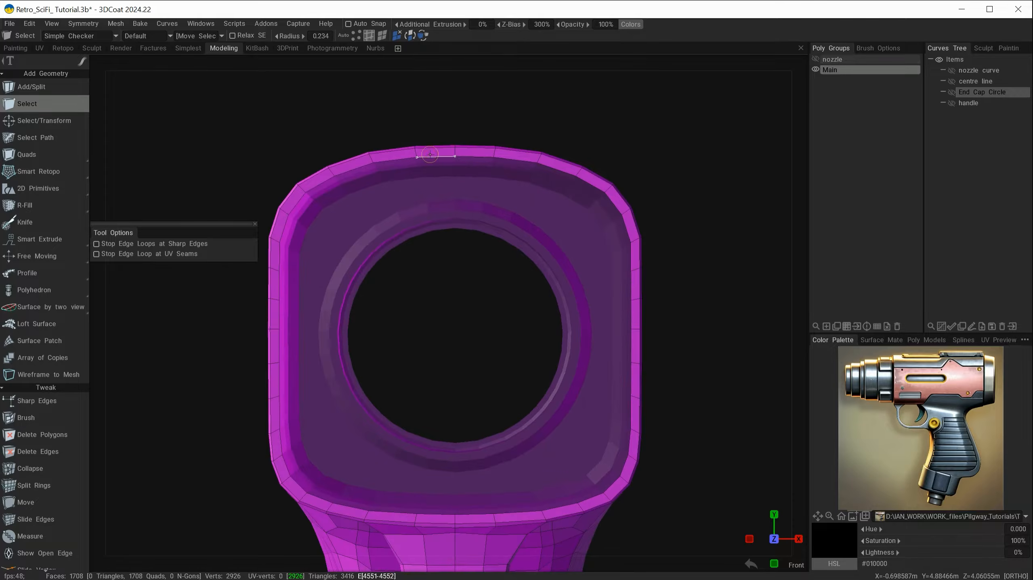
click(429, 156)
shift+click(475, 157)
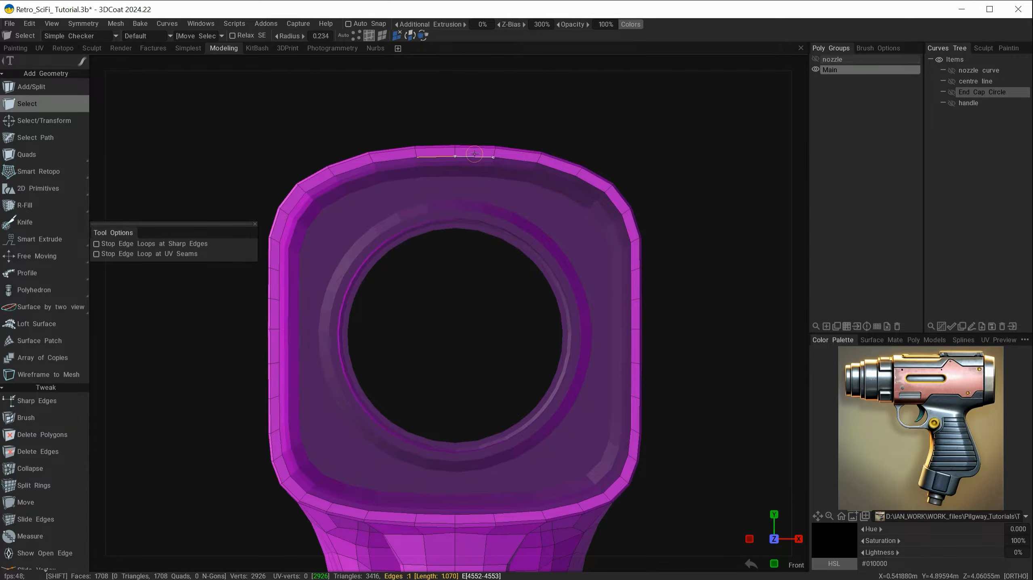
key(l)
Orbit around the rear cap to check the selected rim loop from every side
alt+middle_drag(701, 331, 716, 244)
alt+drag(718, 245, 689, 302)
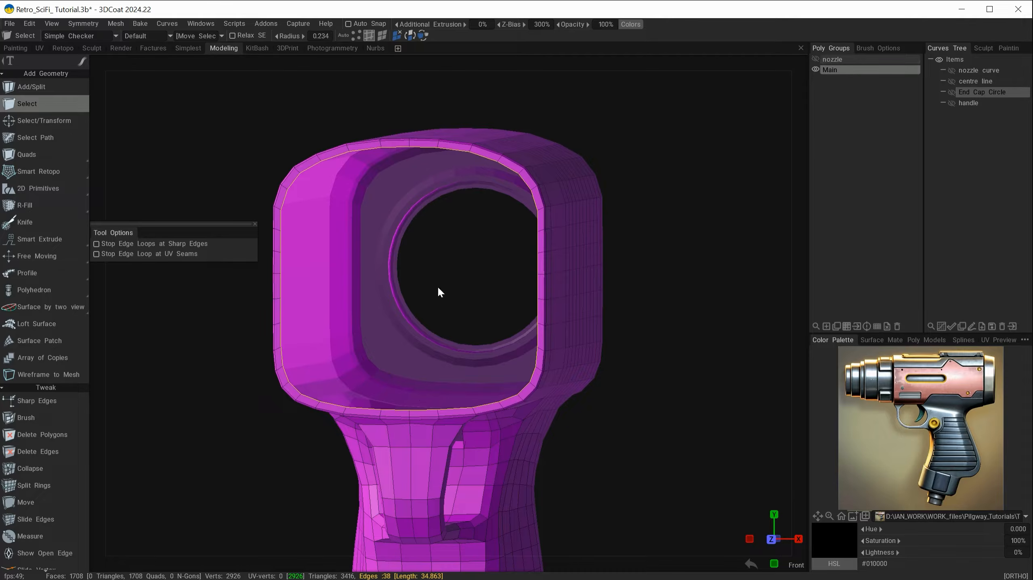
alt+drag(675, 260, 393, 237)
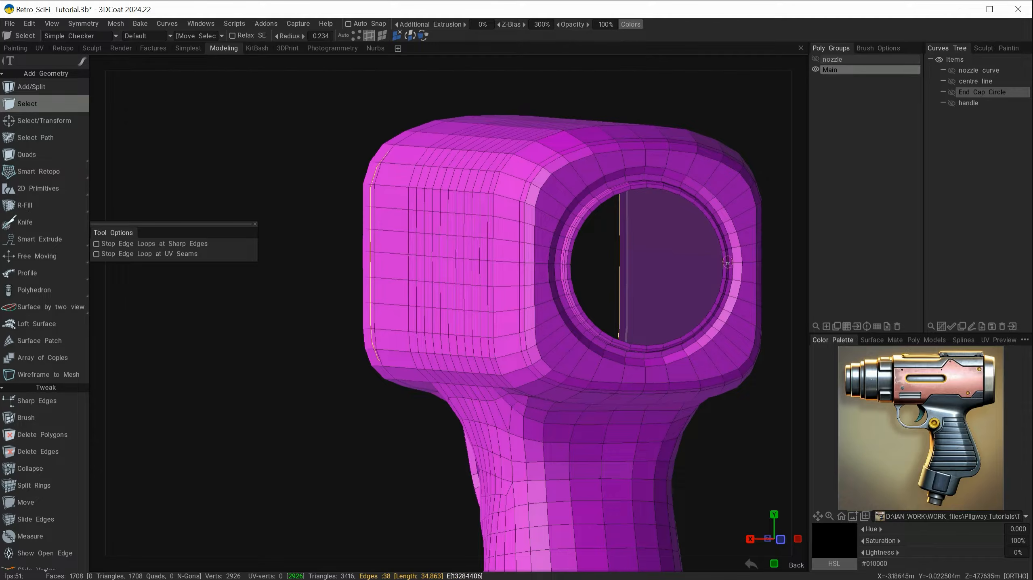
alt+drag(310, 321, 521, 311)
alt+middle_drag(463, 275, 700, 258)
alt+right_drag(699, 258, 691, 244)
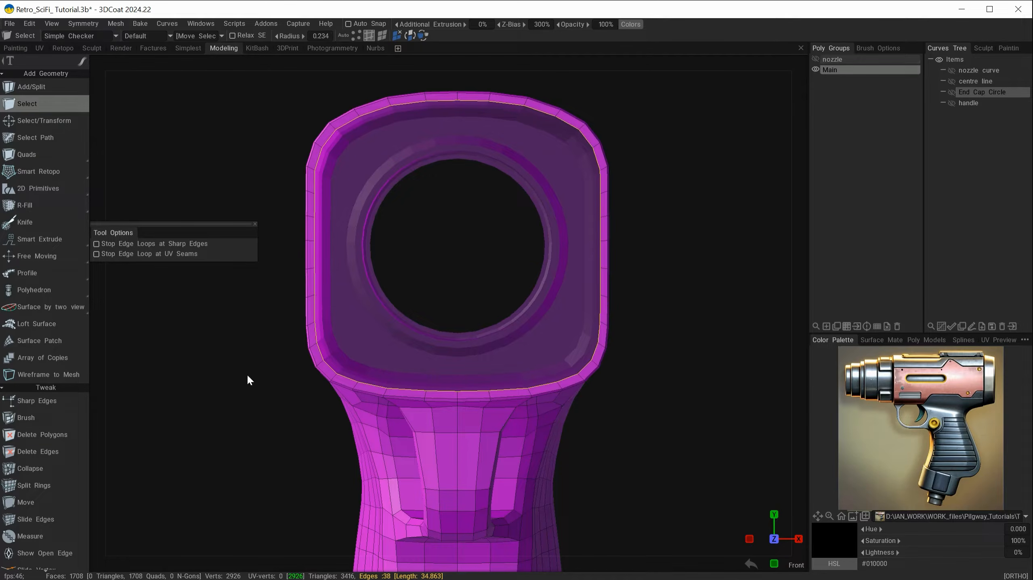
key(space)
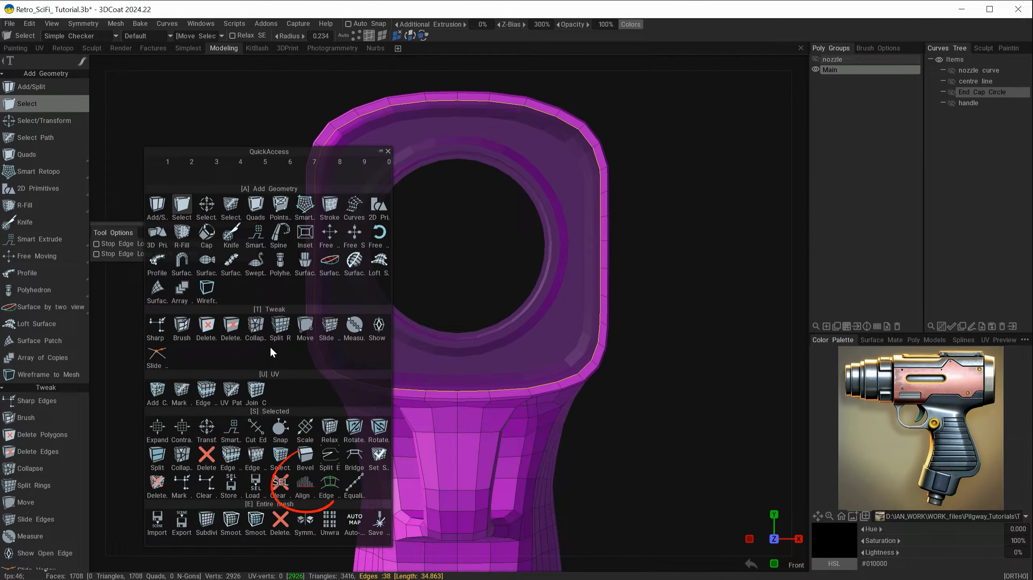
Choose Align Verts/Faces with Circle alignment and size the guide circle to fit the rim
click(306, 484)
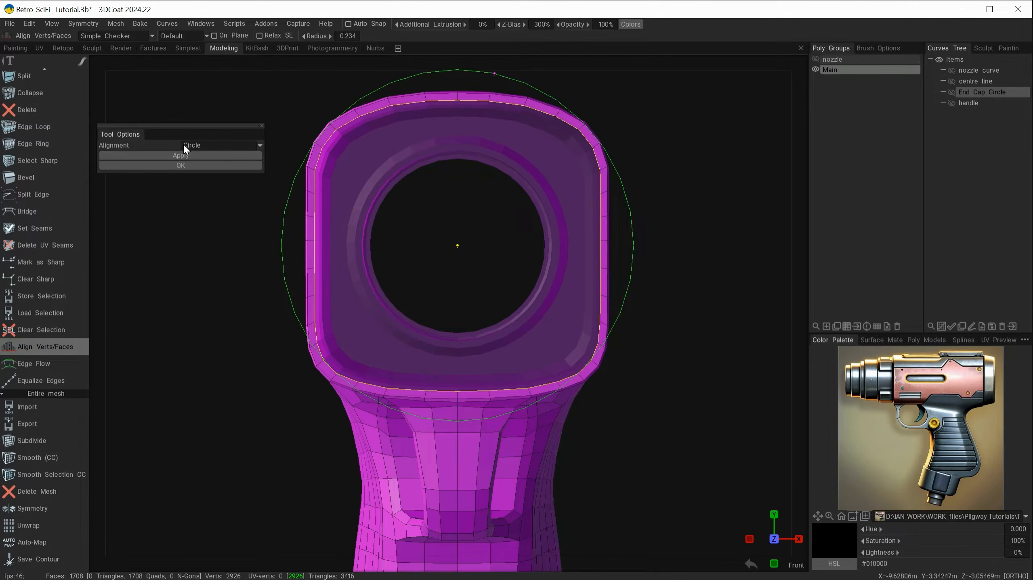
click(205, 144)
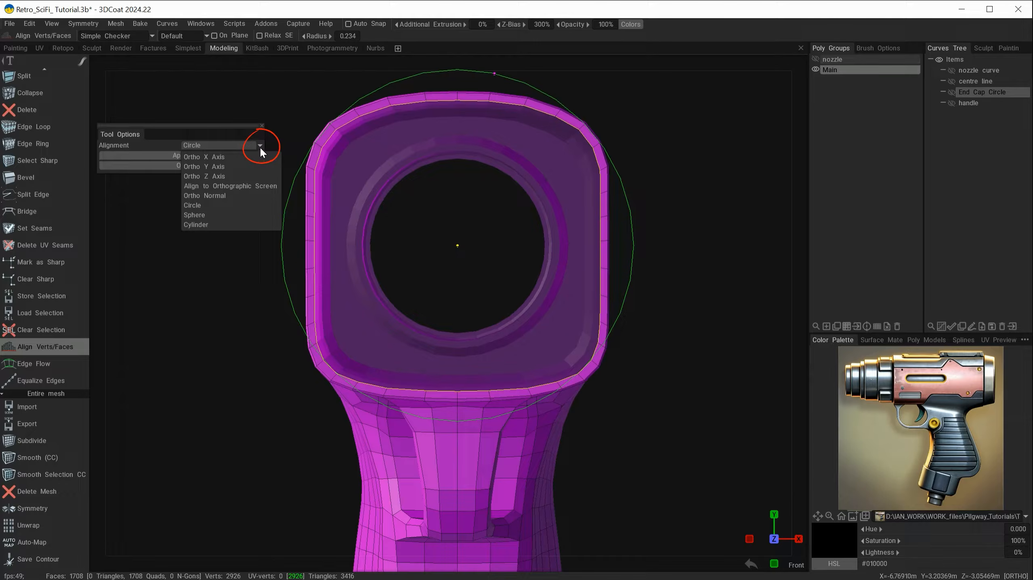
click(195, 205)
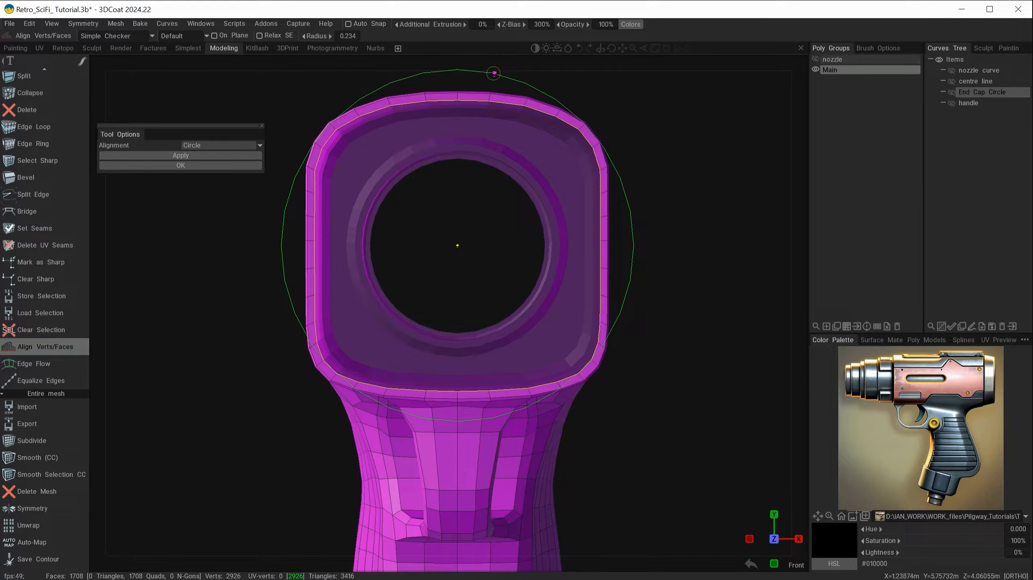
drag(494, 73, 547, 143)
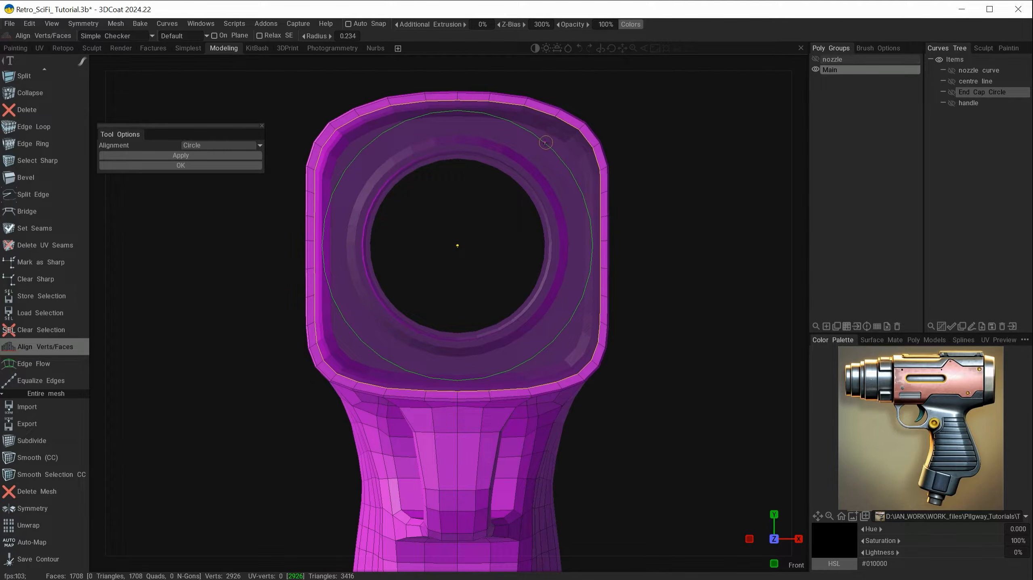
drag(545, 143, 545, 142)
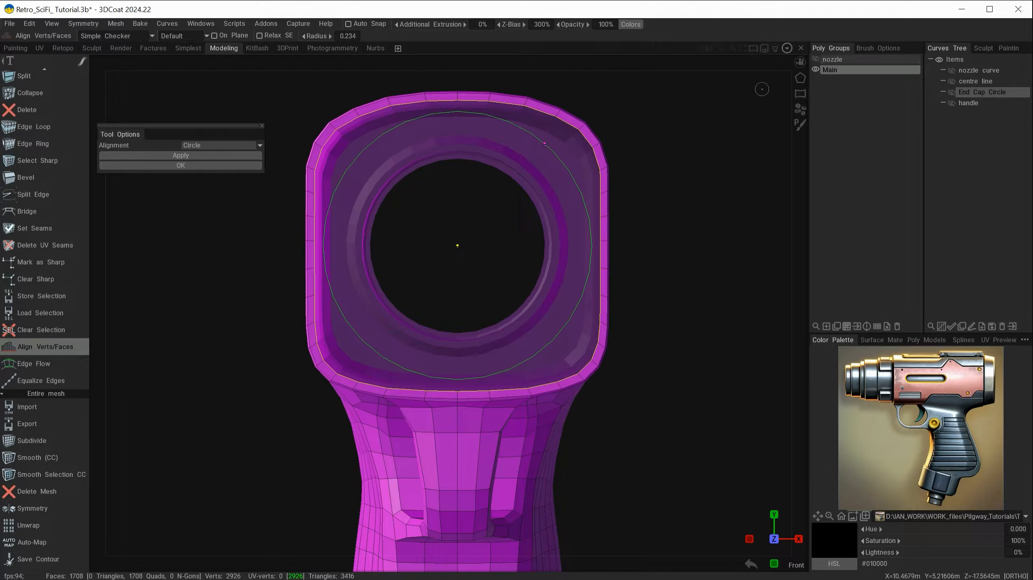
key(ctrl+z)
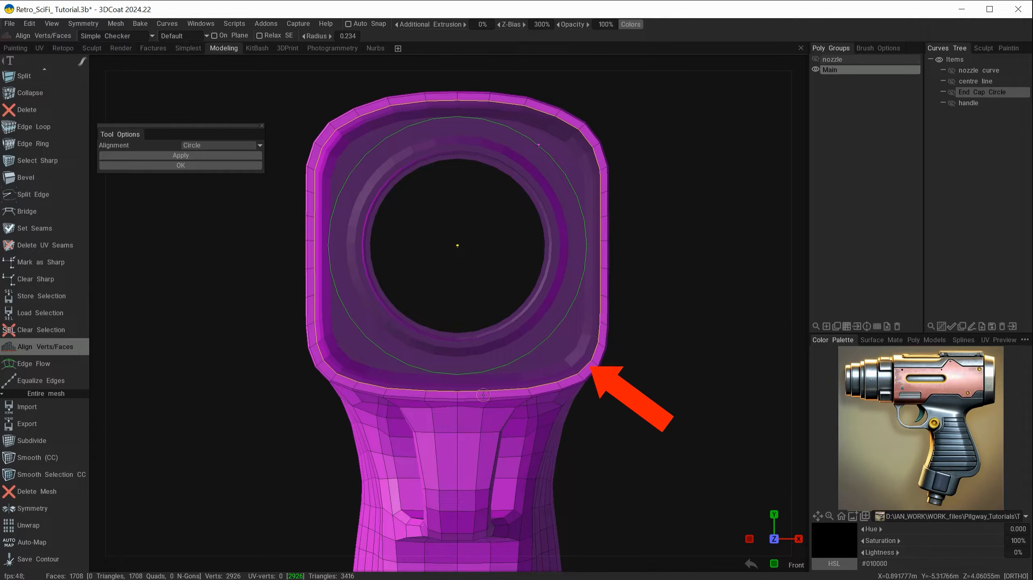
Apply and confirm the circular alignment, then clear the rim loop selection
click(193, 155)
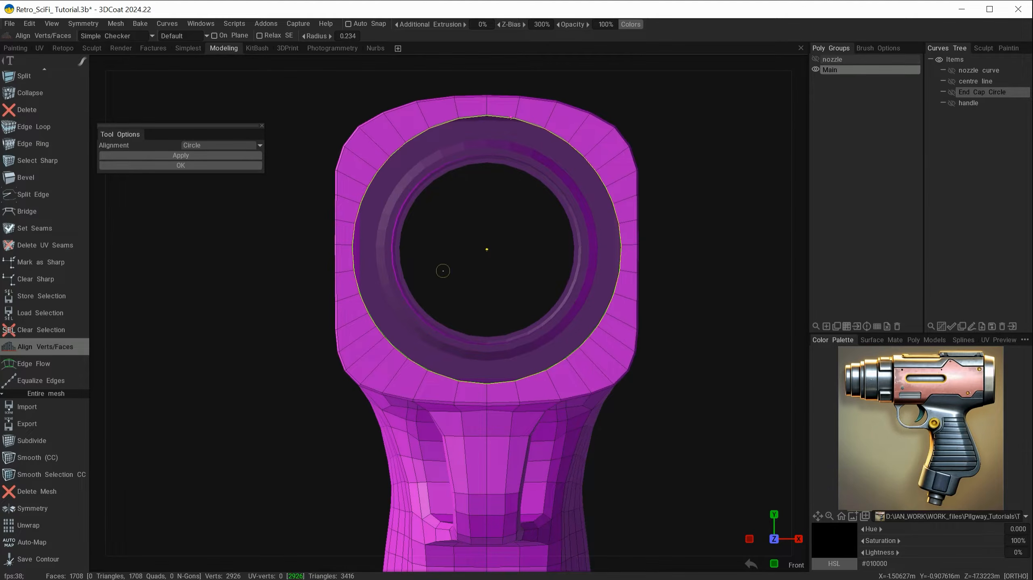
click(164, 167)
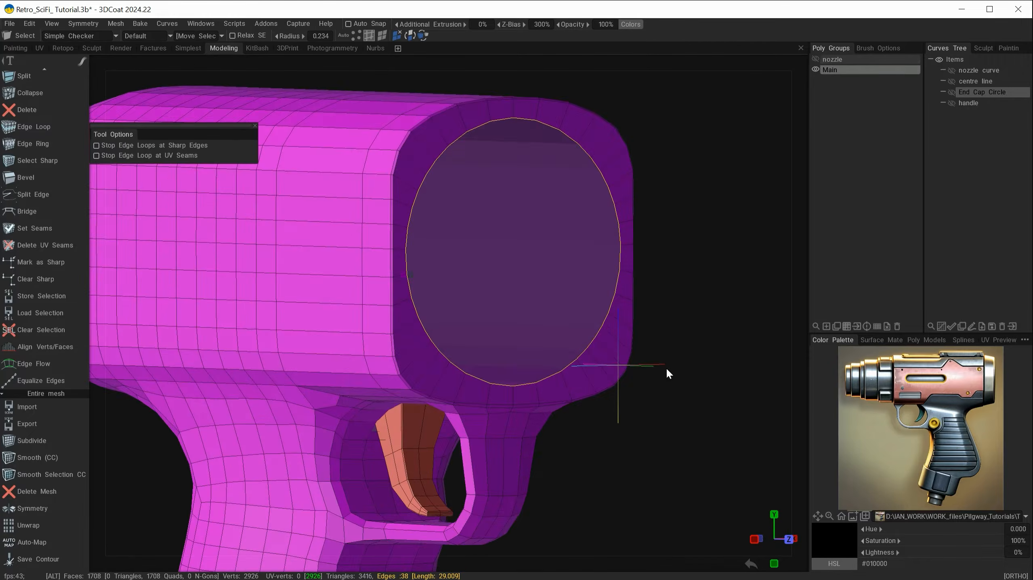
alt+drag(665, 367, 707, 194)
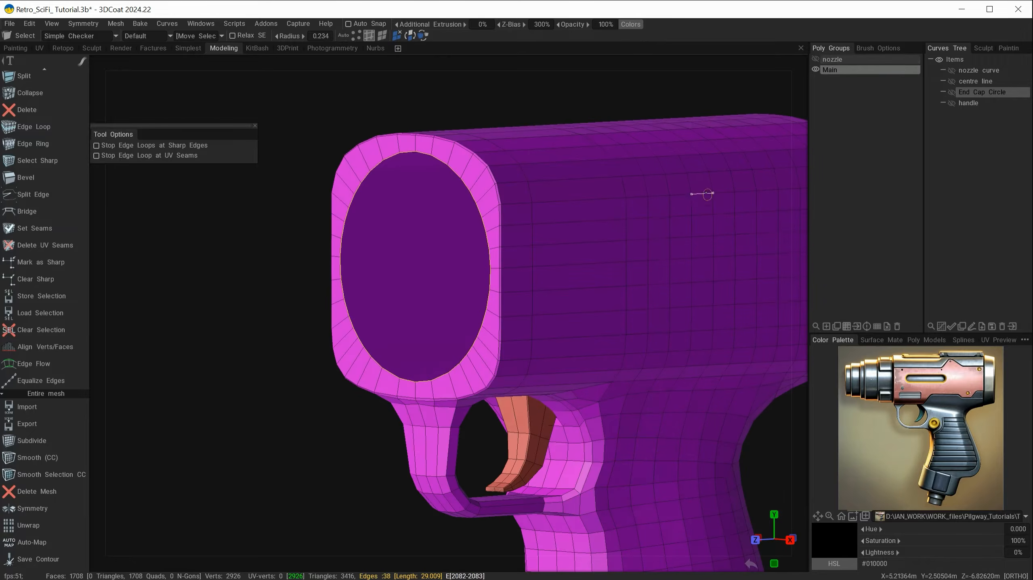
key(ctrl+d)
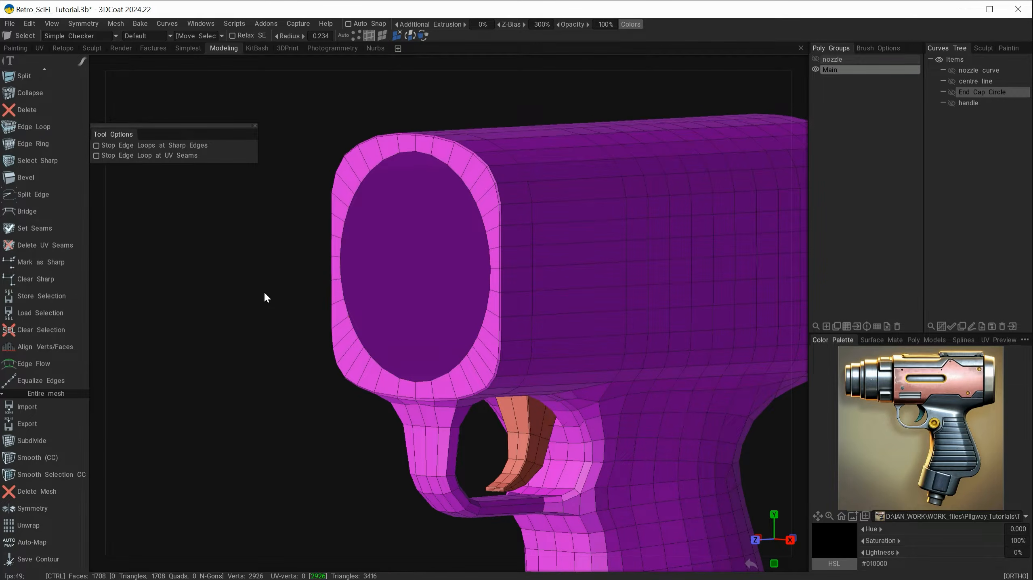
alt+right_drag(297, 336, 227, 315)
alt+drag(228, 315, 293, 361)
mouse_move(728, 50)
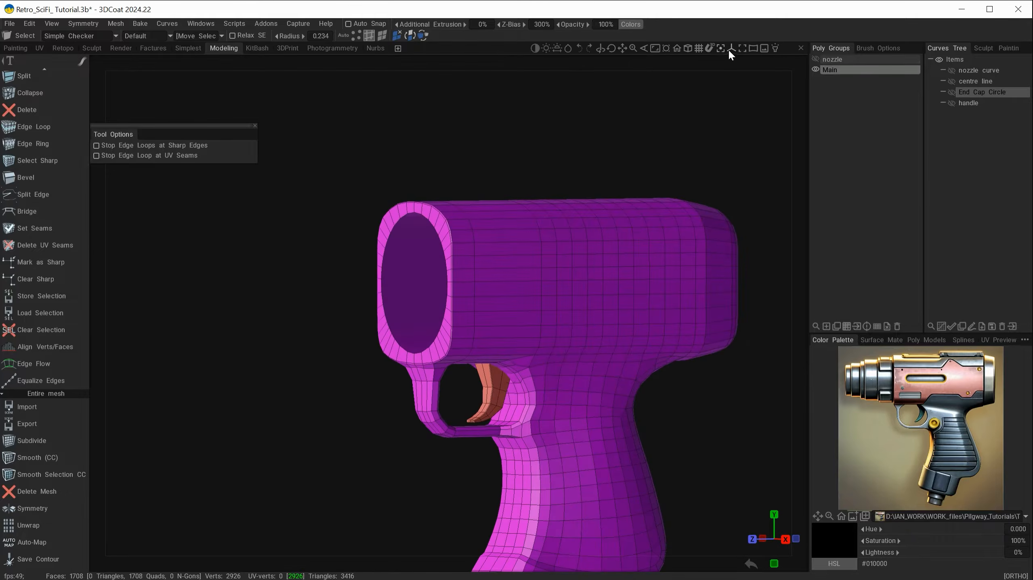
Hide the reference images and tuck their settings panel out of the way
click(764, 49)
drag(725, 136, 844, 157)
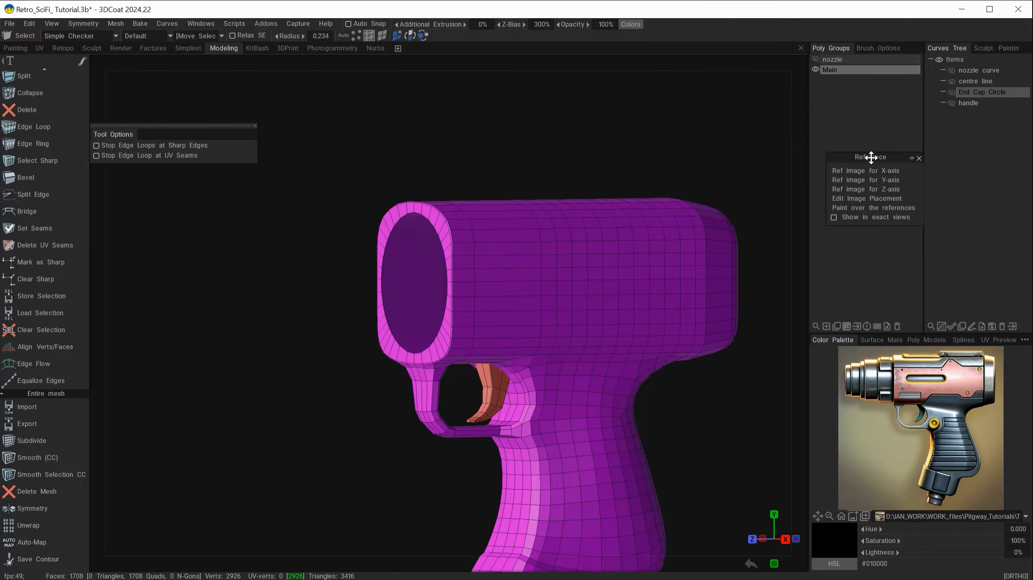
click(888, 198)
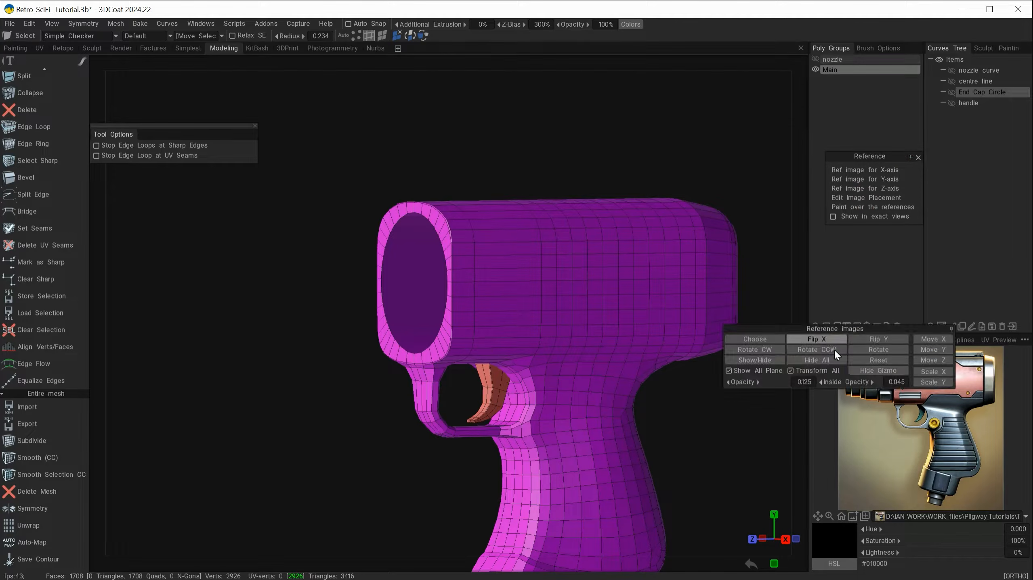
click(751, 362)
click(906, 349)
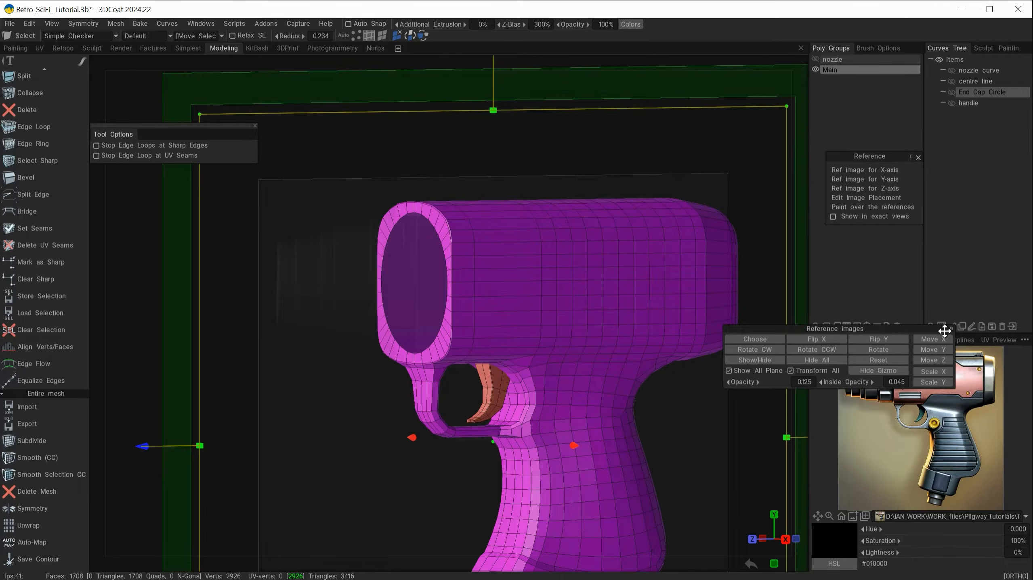
drag(923, 328, 989, 239)
Zoom in on the barrel in Right view and show the stepped nozzle curve
alt+shift+drag(503, 342, 471, 342)
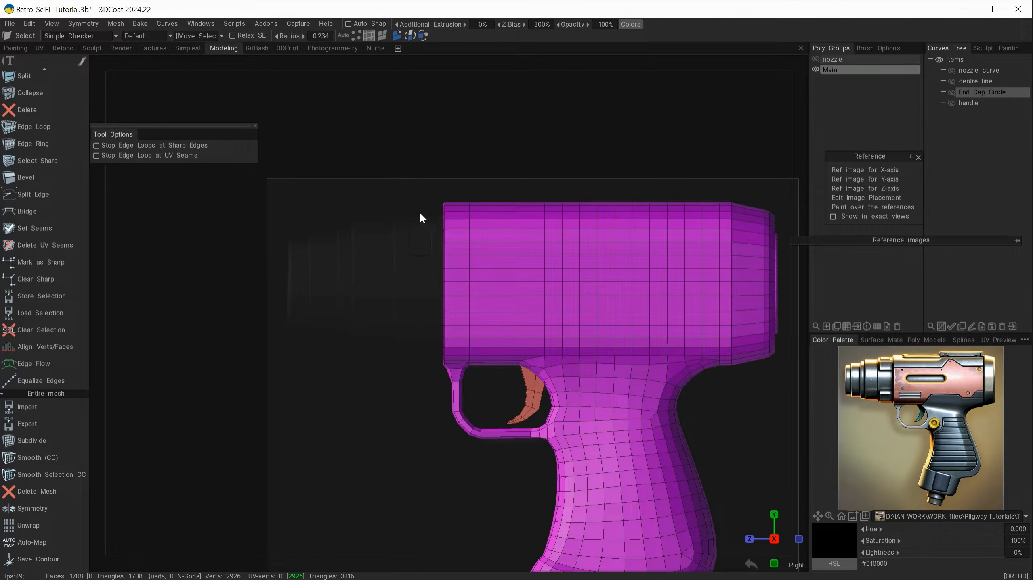
alt+right_drag(388, 372, 437, 416)
alt+middle_drag(447, 414, 523, 425)
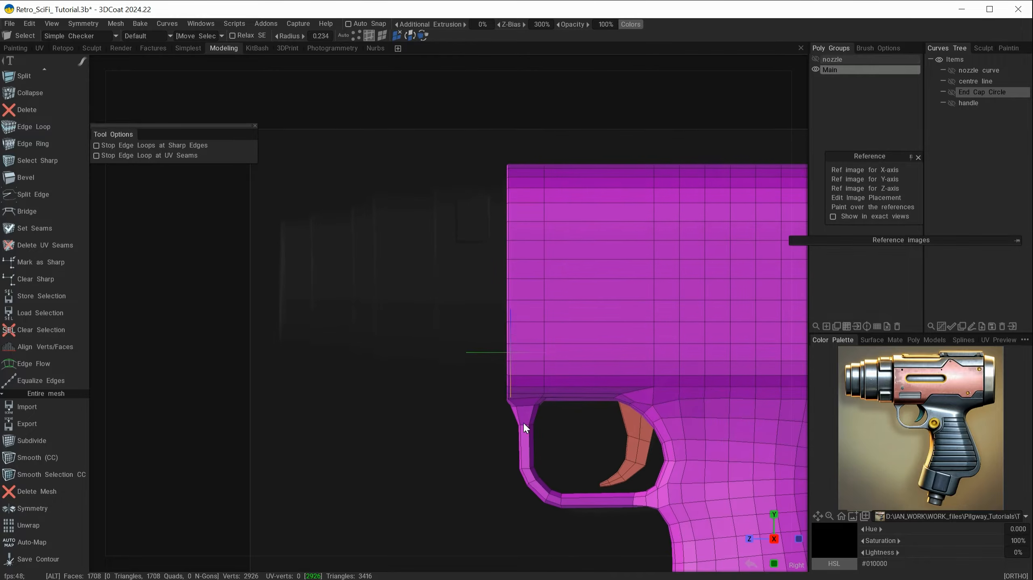
click(952, 71)
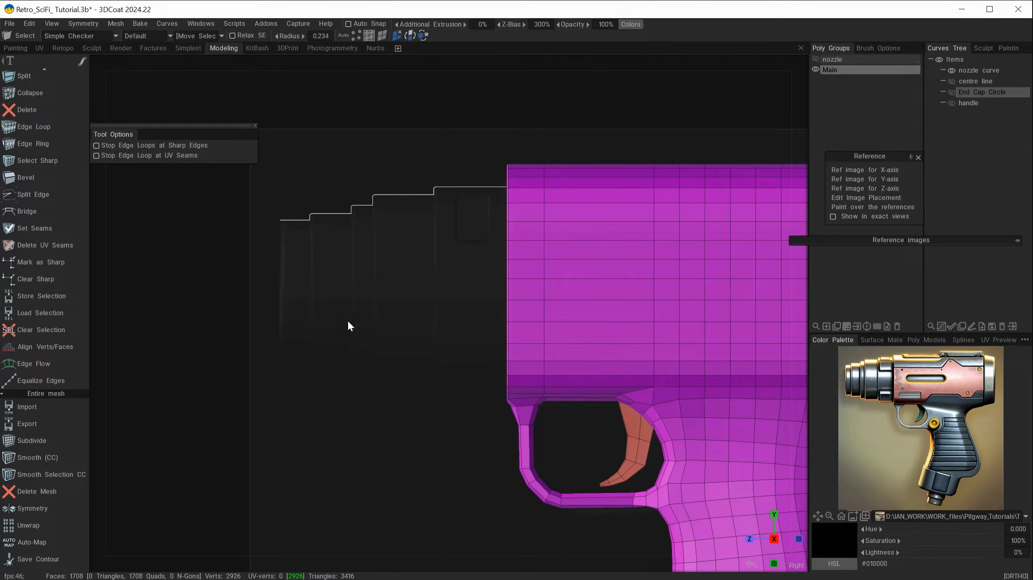
alt+drag(369, 304, 401, 303)
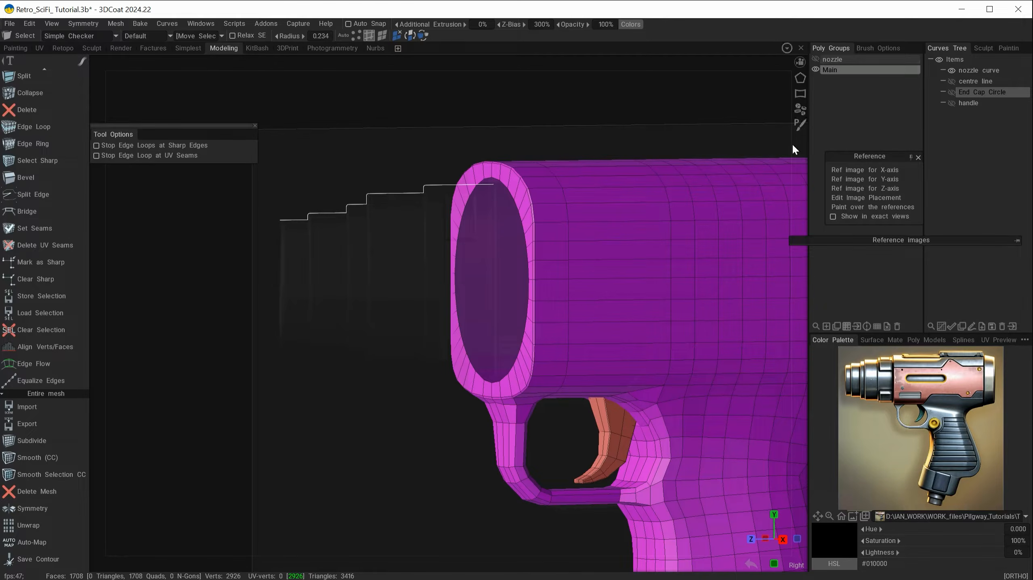
Hide the nozzle curve and select the muzzle's inner edge loop, returning to Right view
click(815, 59)
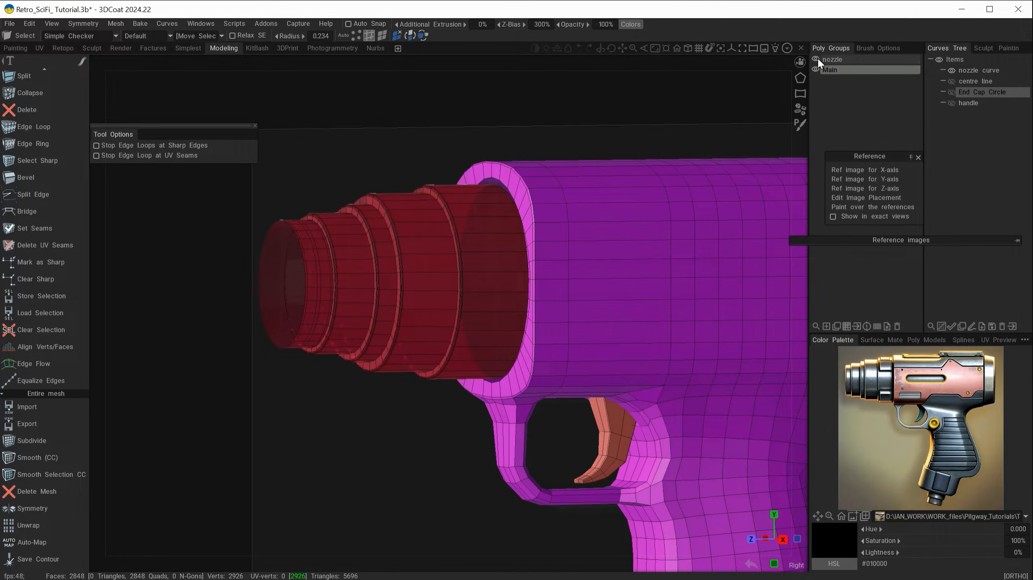
click(816, 59)
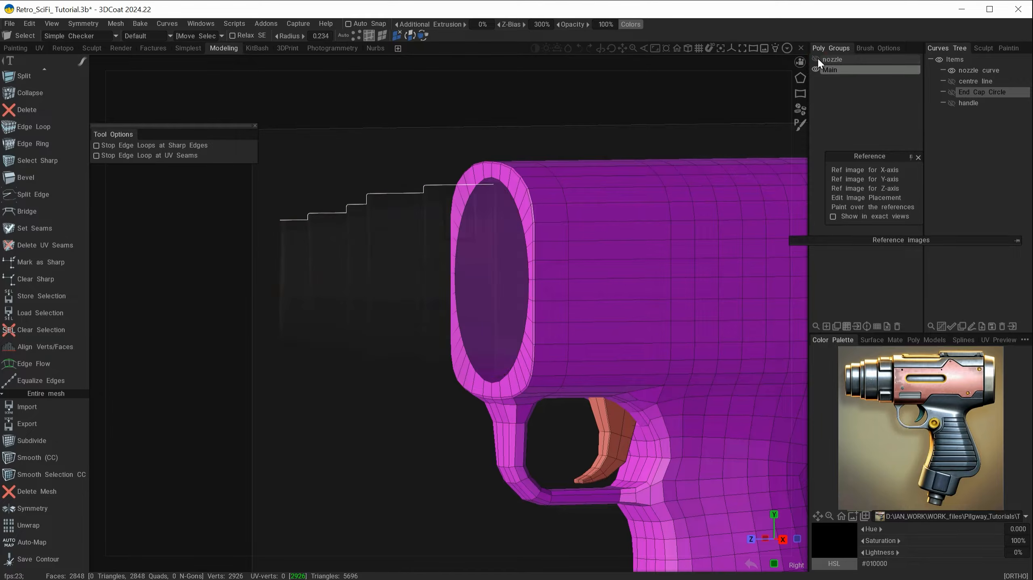
click(951, 70)
alt+drag(449, 323, 573, 185)
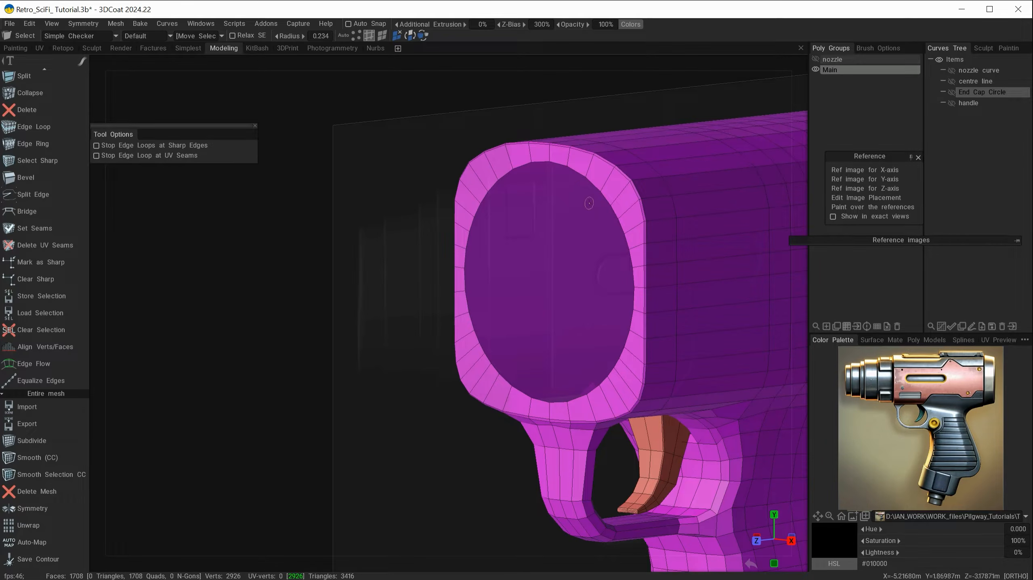
click(578, 172)
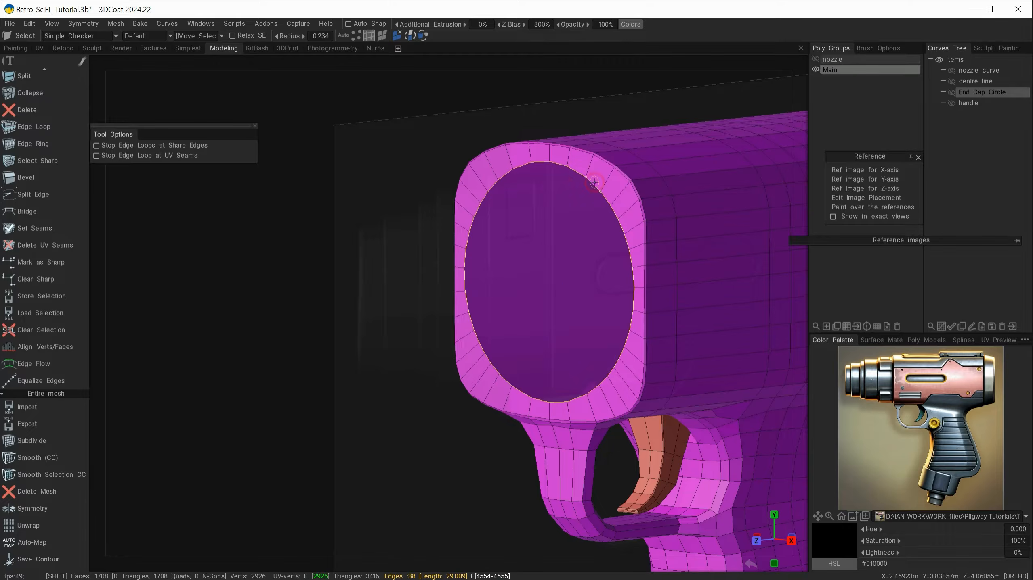
alt+shift+drag(578, 171, 508, 338)
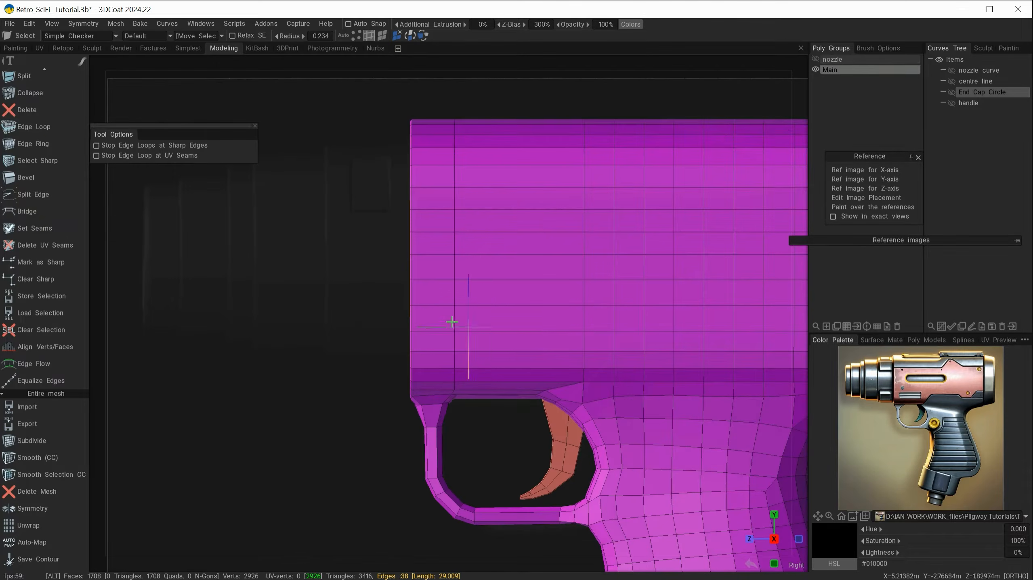
Use Transform on the barrel loop to extrude the first ring forward and commit it
key(space)
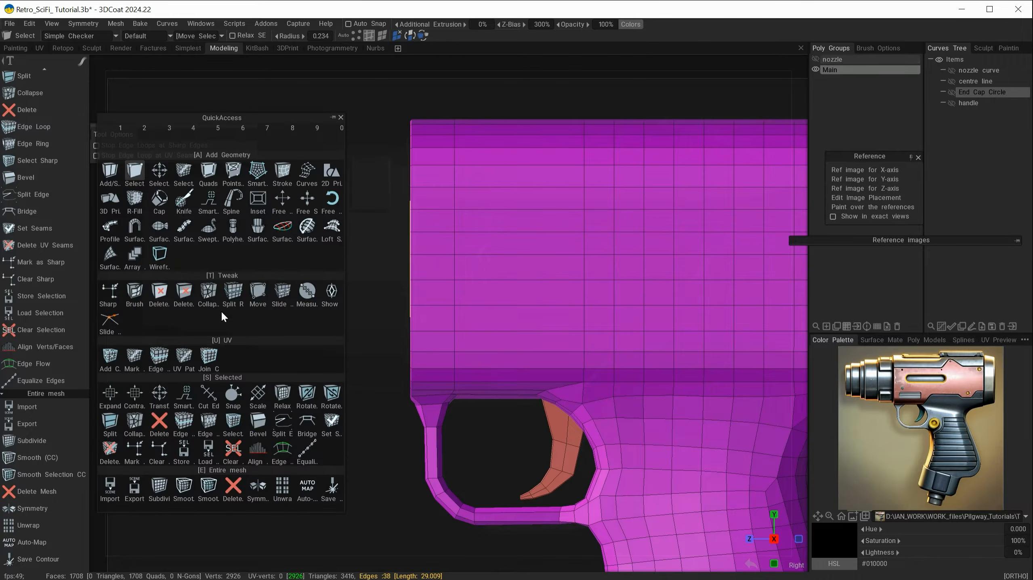
click(159, 393)
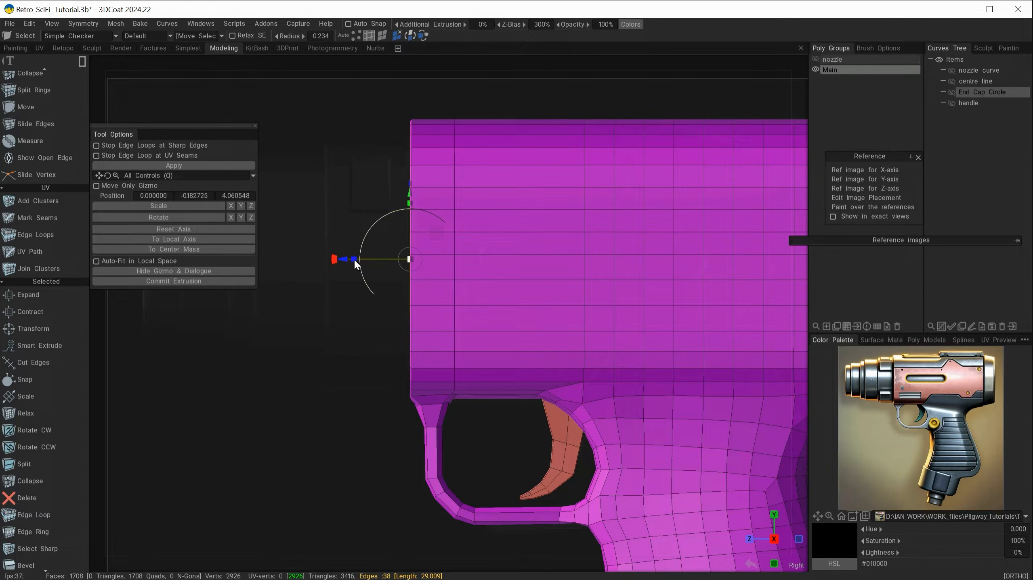
click(187, 281)
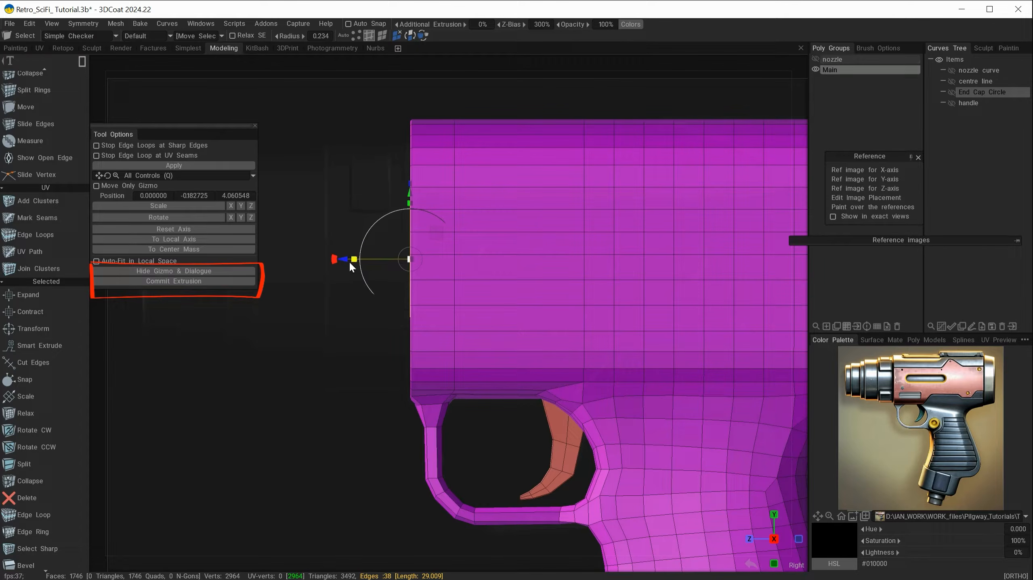
drag(346, 258, 263, 261)
alt+middle_drag(319, 402, 563, 412)
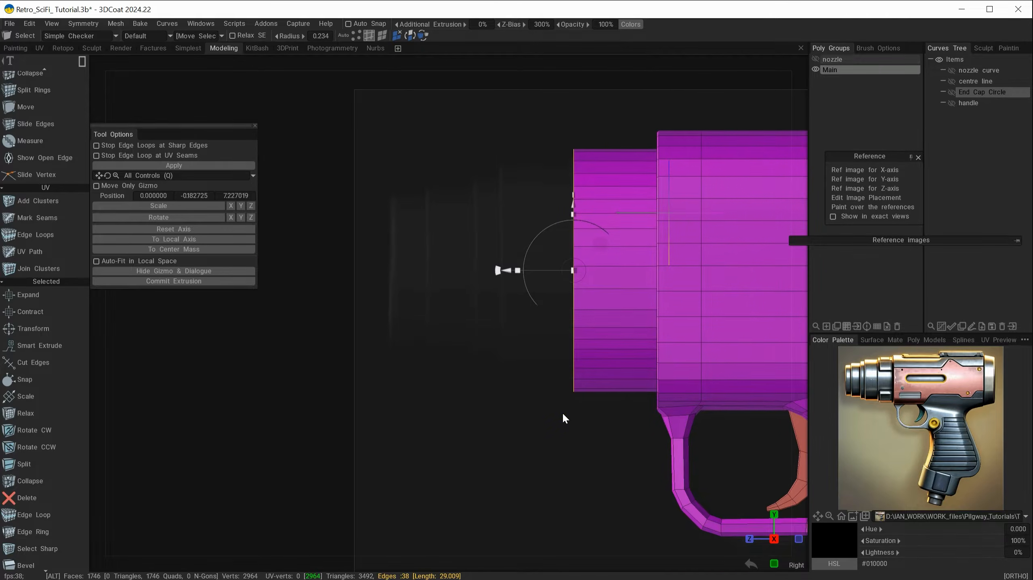
alt+right_drag(528, 437, 558, 451)
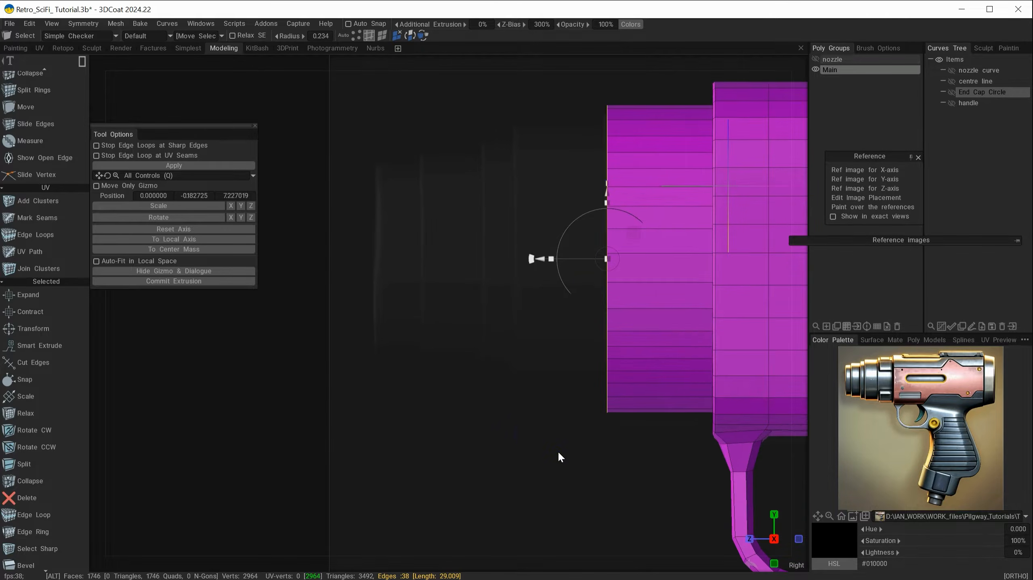
click(193, 282)
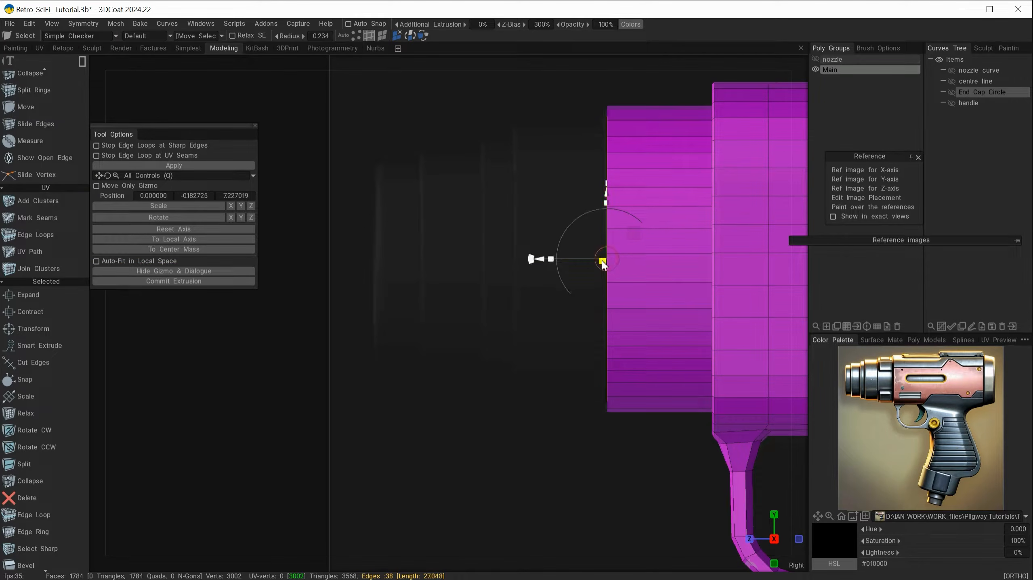
Extrude further stepped rings, shrinking the end loop so the nozzle narrows toward the tip
click(194, 281)
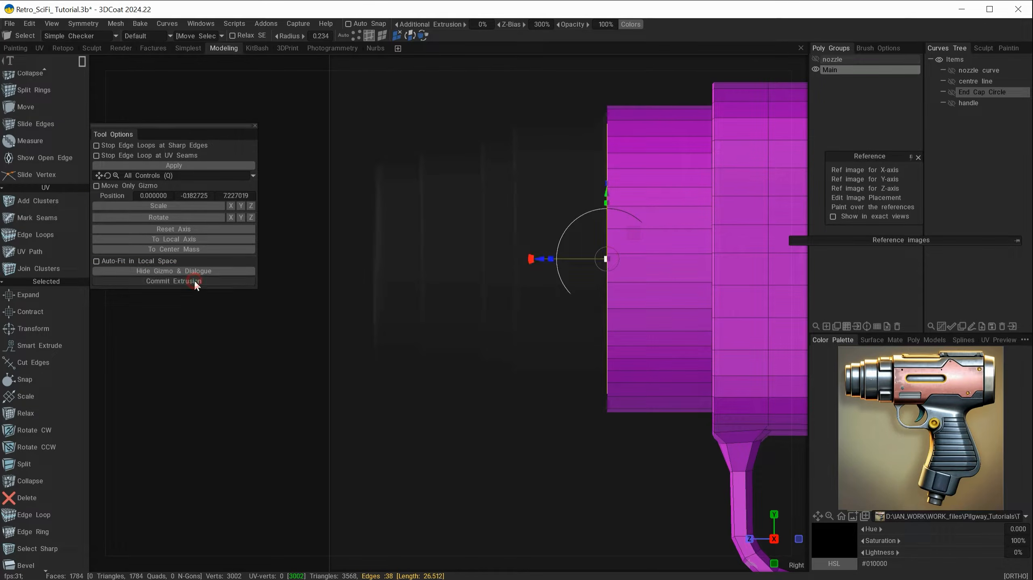
drag(541, 261, 458, 262)
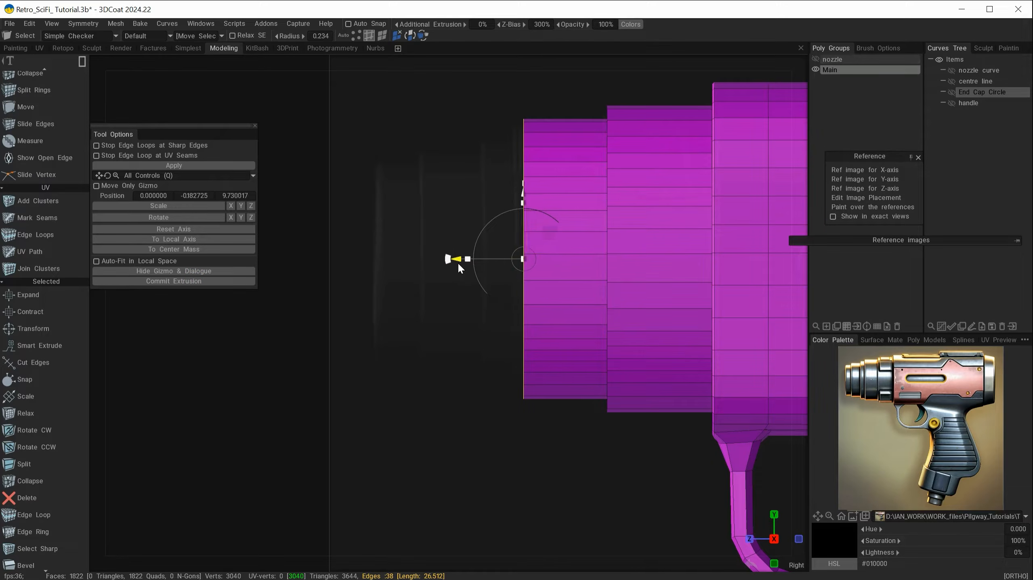
click(174, 281)
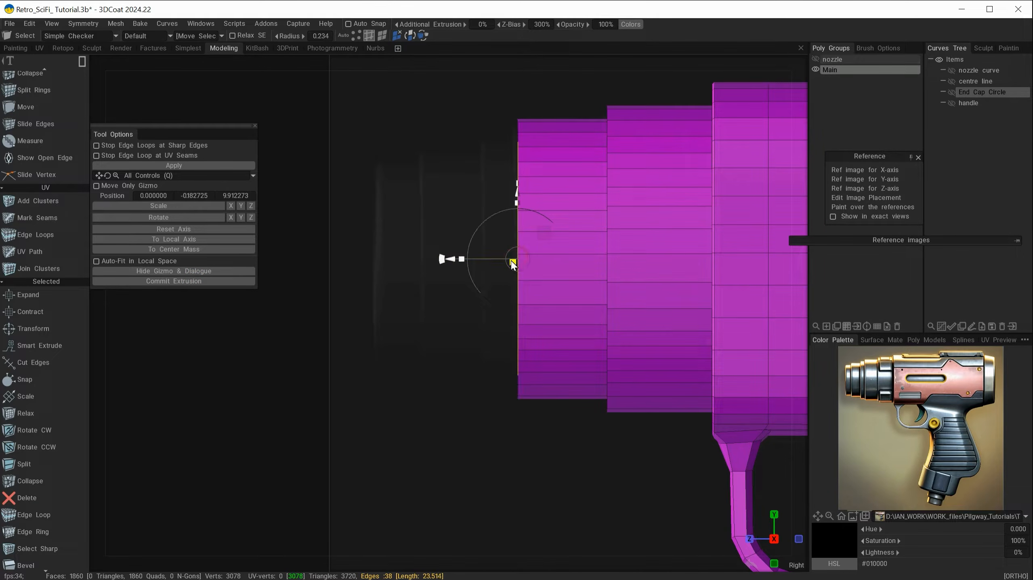
click(174, 281)
drag(454, 259, 419, 257)
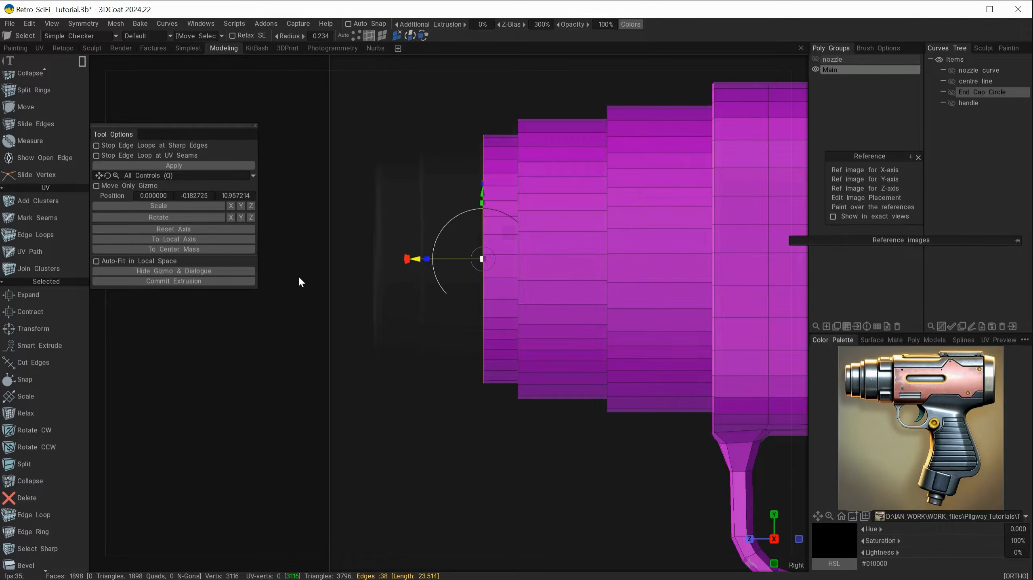
click(173, 281)
drag(484, 258, 479, 266)
drag(407, 259, 346, 259)
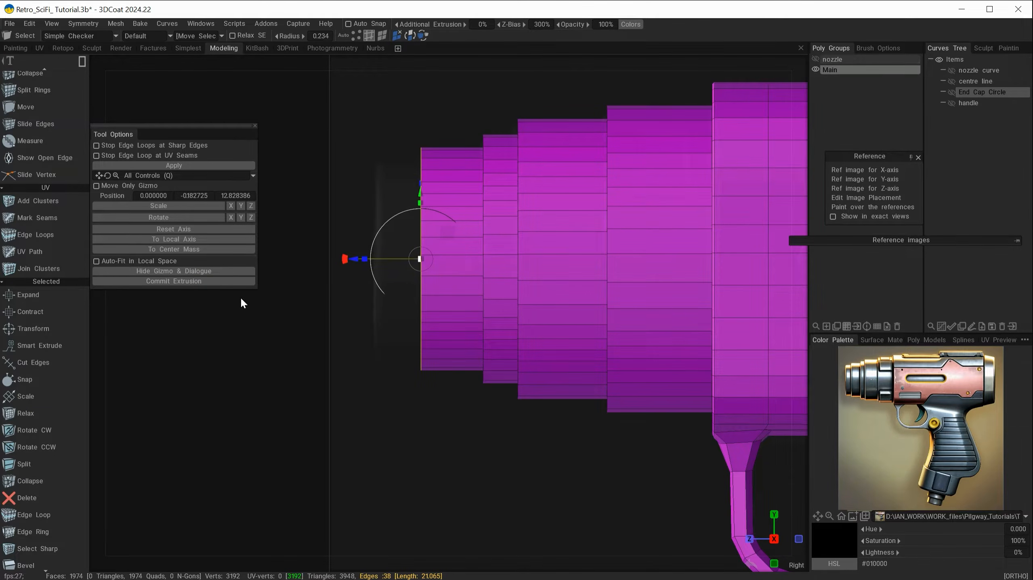
click(228, 282)
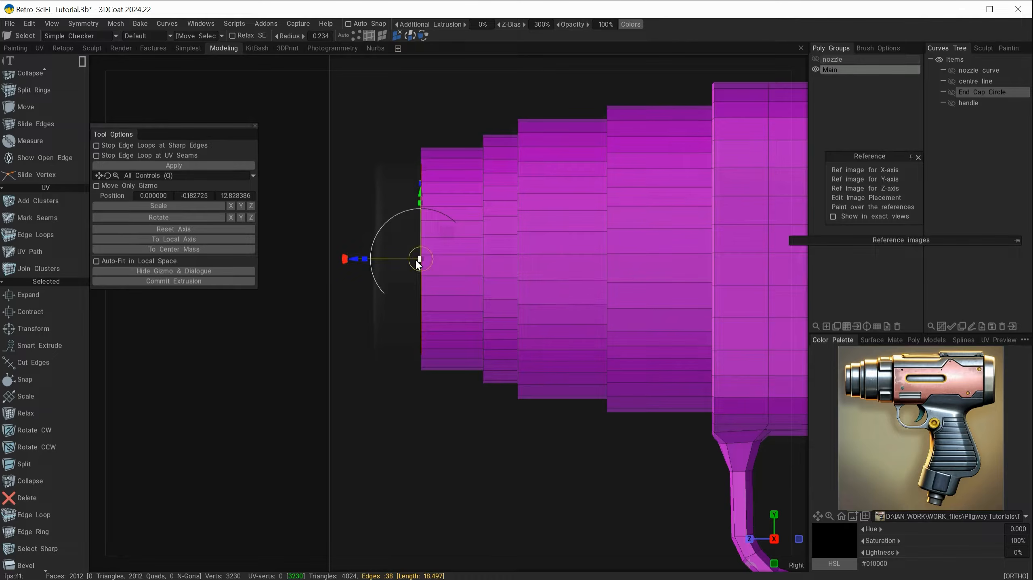
drag(343, 260, 309, 261)
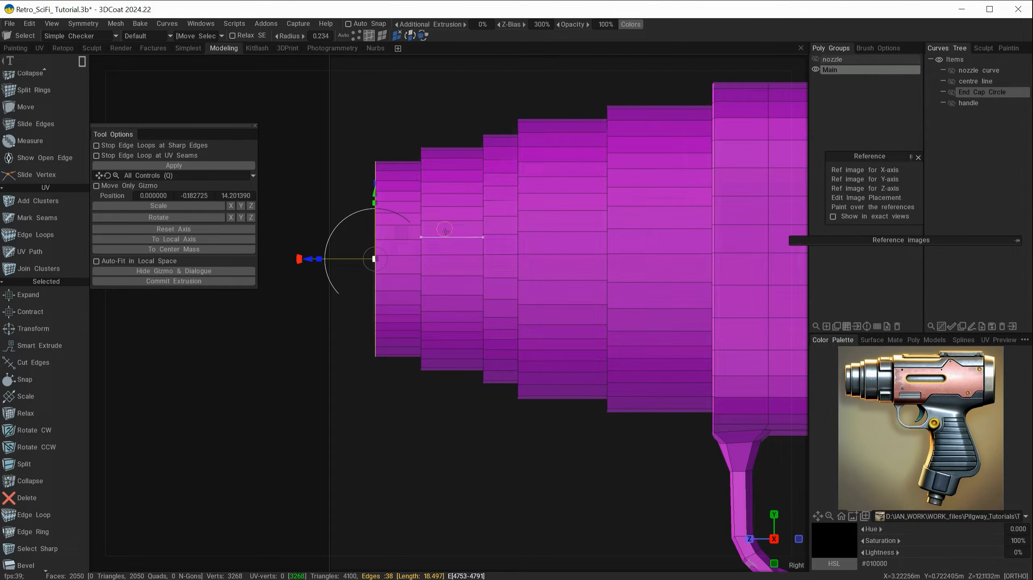
alt+drag(299, 396, 558, 420)
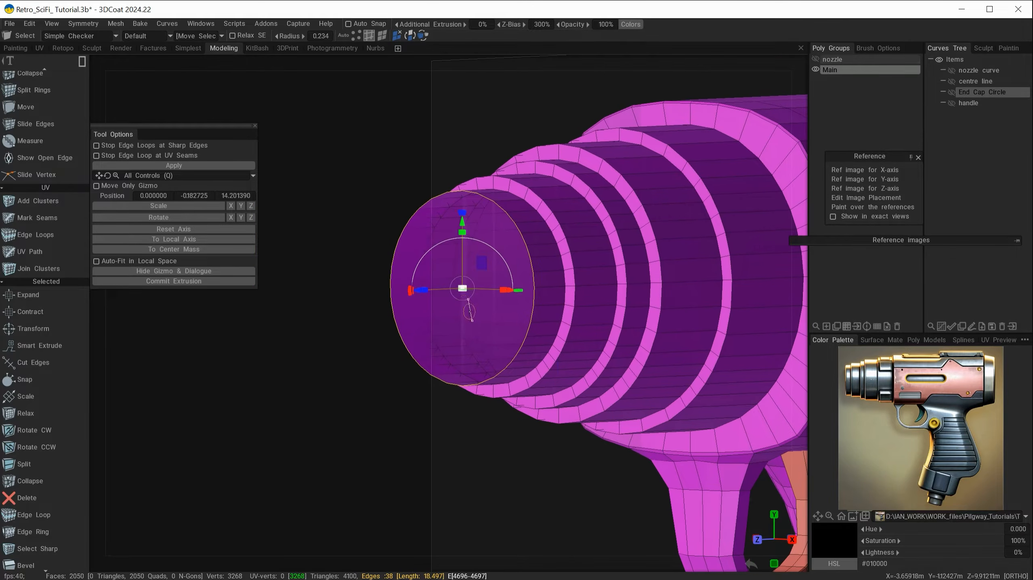
Scale the nozzle tip loop inward into a ring face, commit it, and exit Transform
click(187, 282)
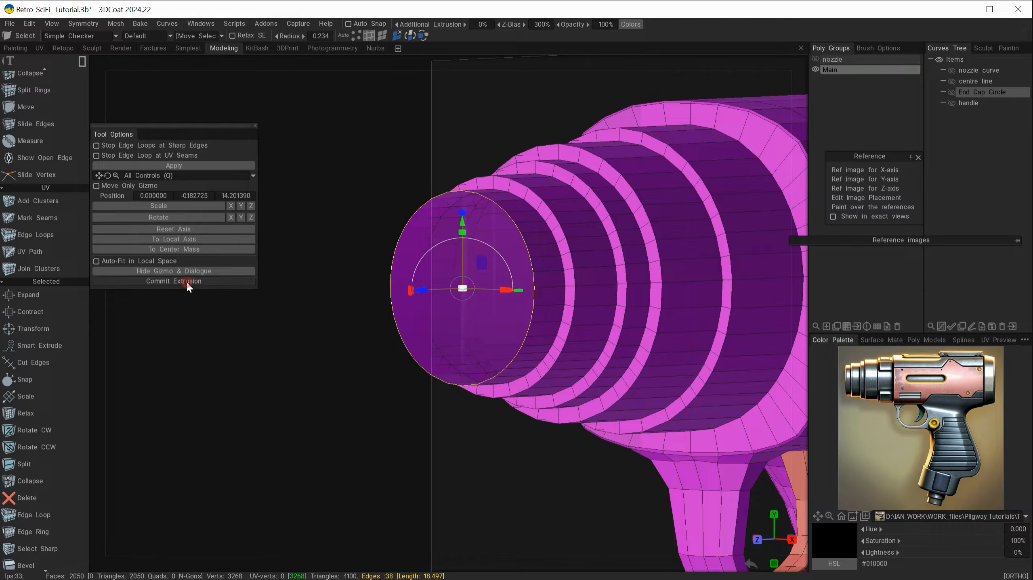
mouse_move(463, 289)
mouse_down()
mouse_move(446, 298)
mouse_move(460, 291)
mouse_up()
click(187, 281)
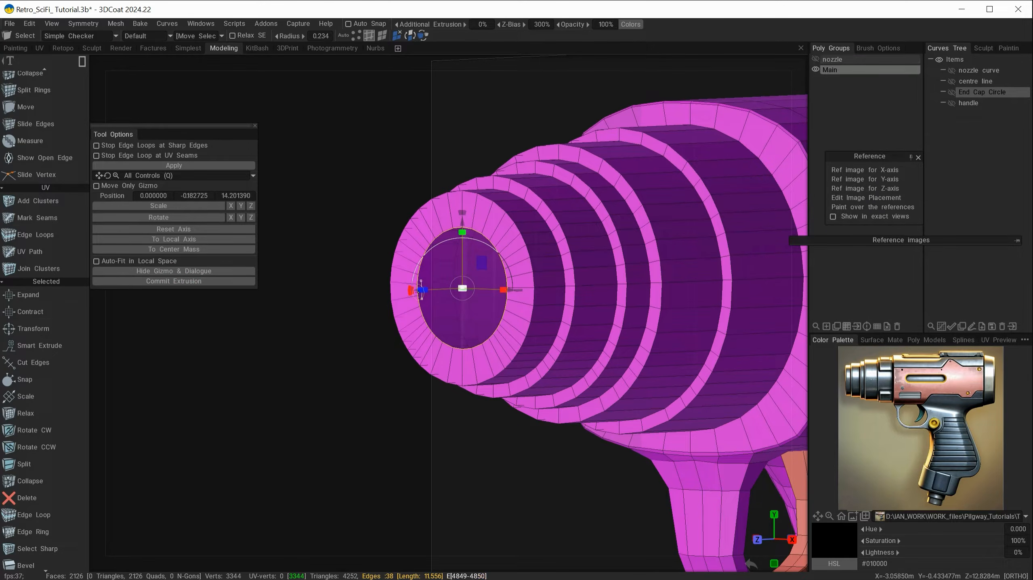
drag(395, 400, 241, 400)
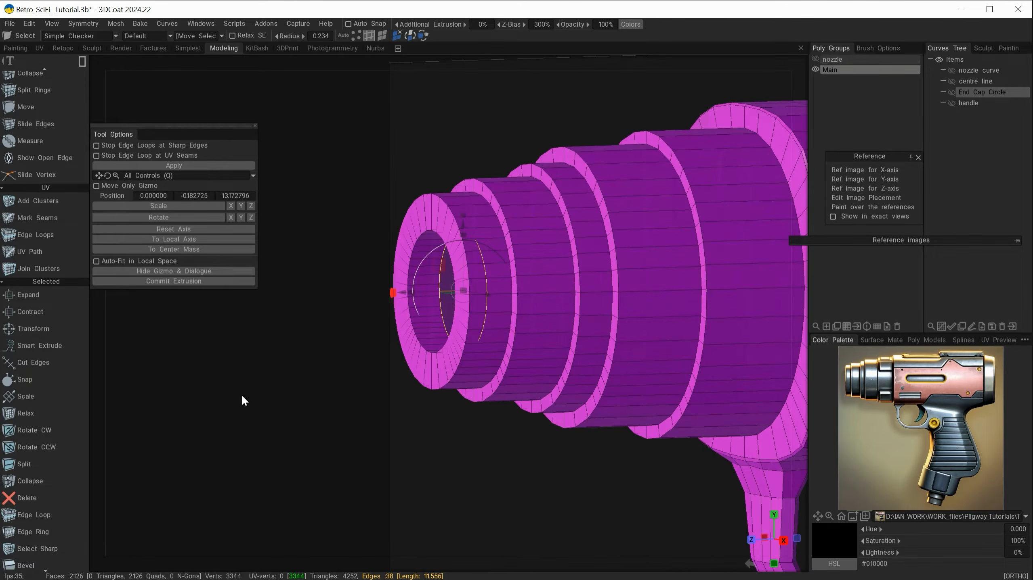
key(Escape)
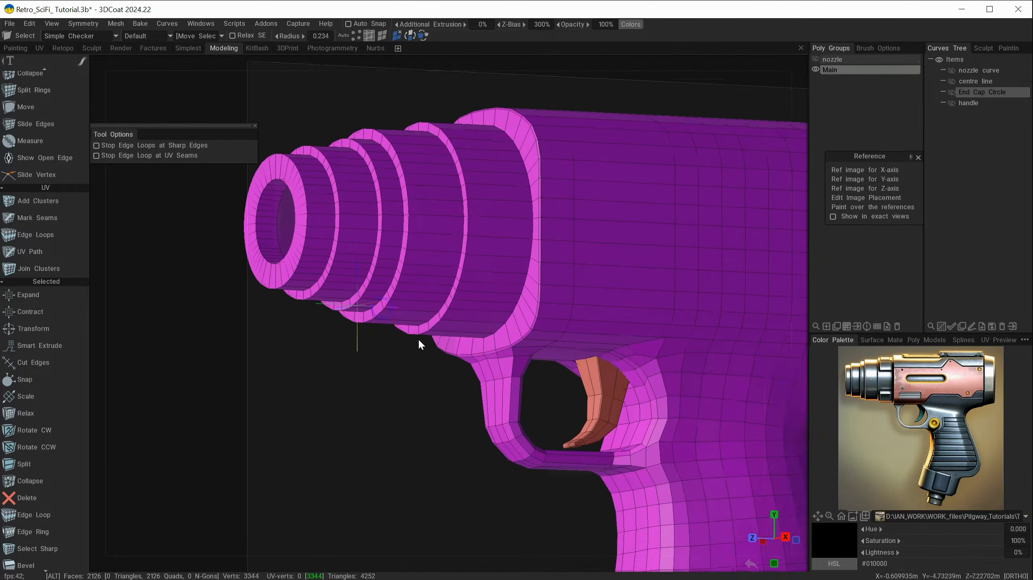
alt+right_drag(418, 338, 466, 391)
alt+middle_drag(374, 308, 471, 393)
alt+right_drag(471, 393, 526, 429)
mouse_move(492, 343)
alt+mouse_down()
mouse_move(527, 371)
mouse_move(479, 353)
alt+mouse_up()
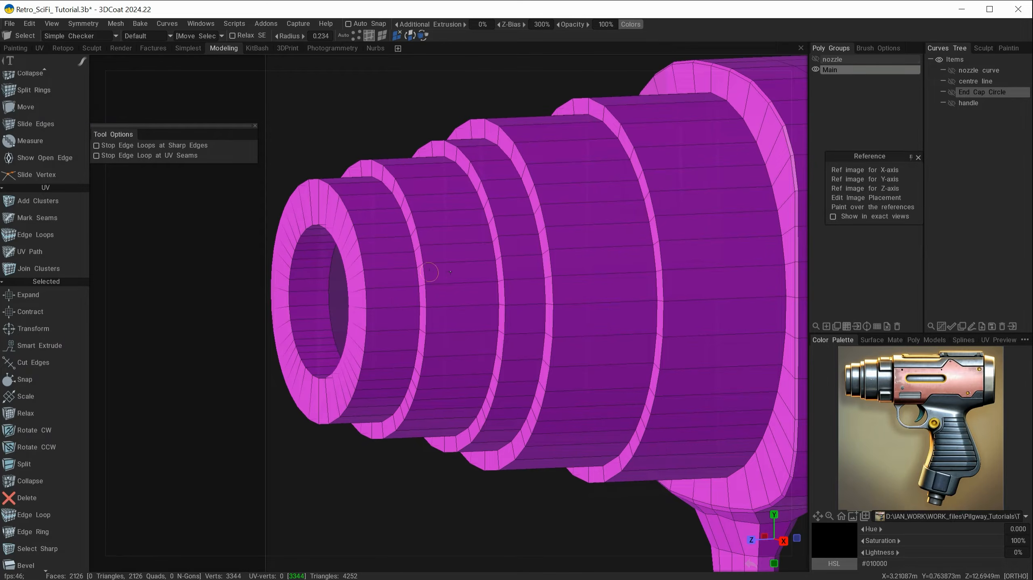
click(815, 69)
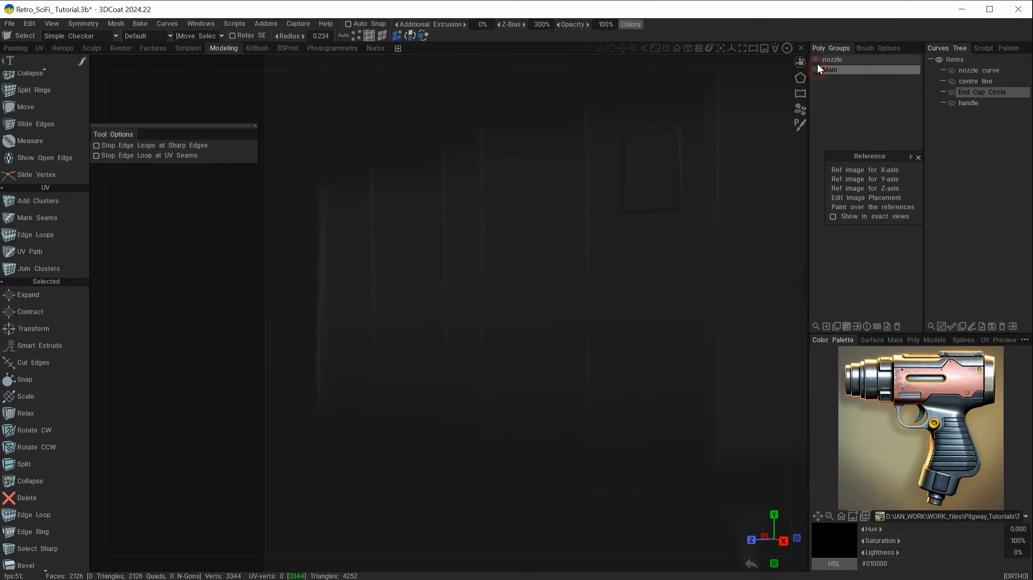
click(815, 59)
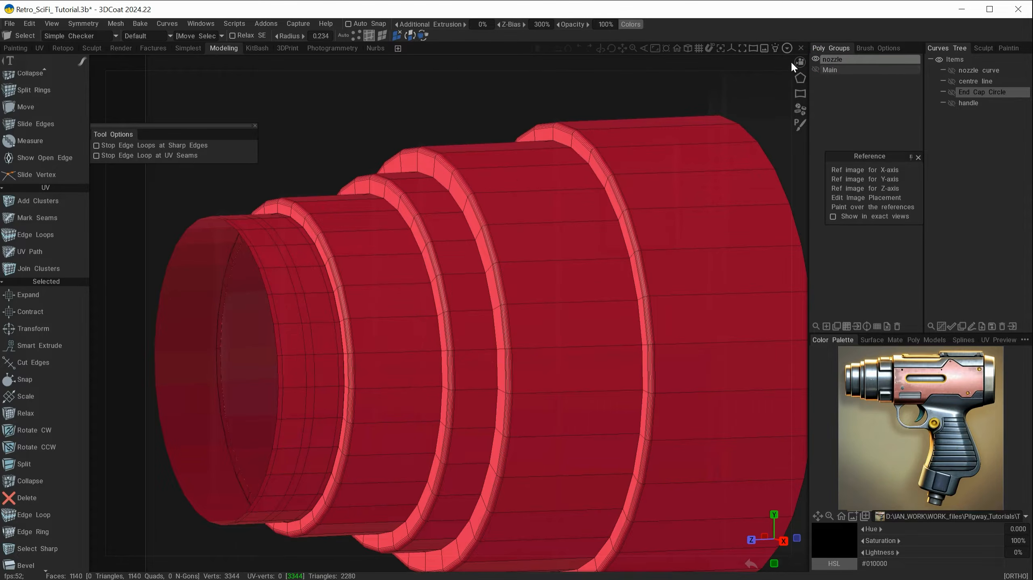
alt+right_drag(483, 372, 685, 444)
mouse_move(490, 368)
alt+mouse_down()
mouse_move(513, 334)
mouse_move(501, 304)
mouse_move(474, 315)
mouse_move(480, 300)
alt+mouse_up()
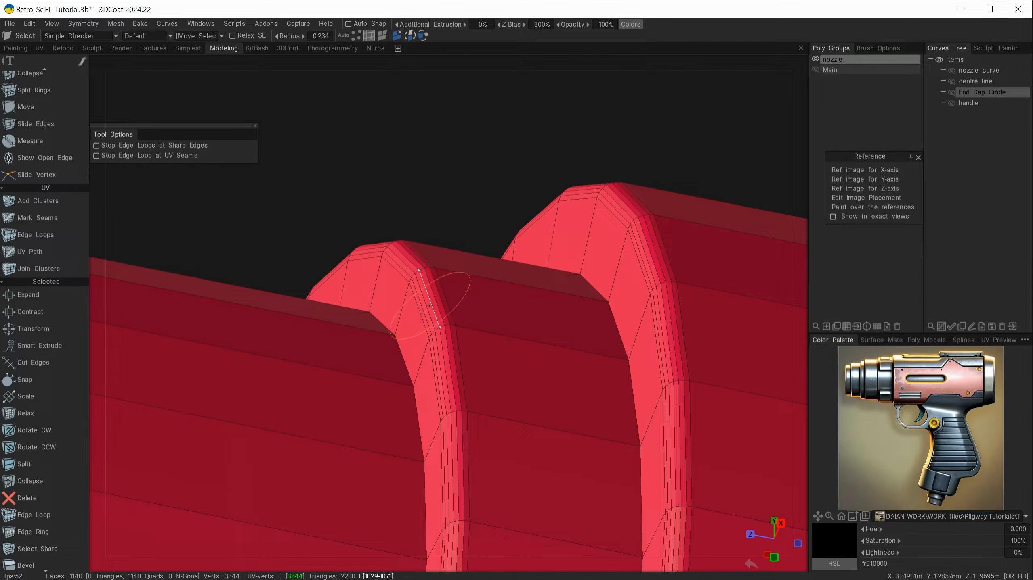
alt+right_drag(534, 316, 307, 241)
alt+drag(306, 241, 689, 163)
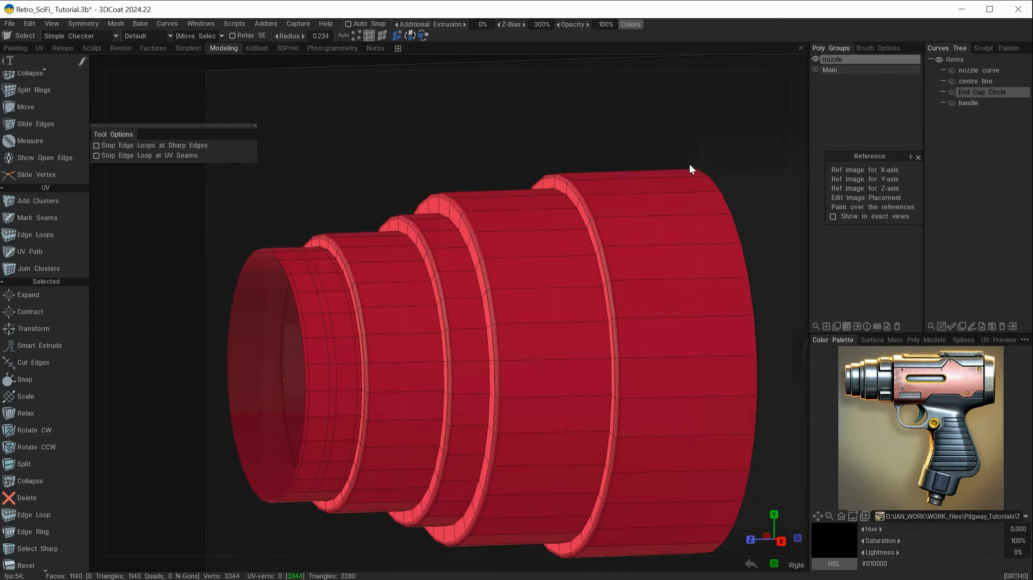
click(815, 58)
click(815, 70)
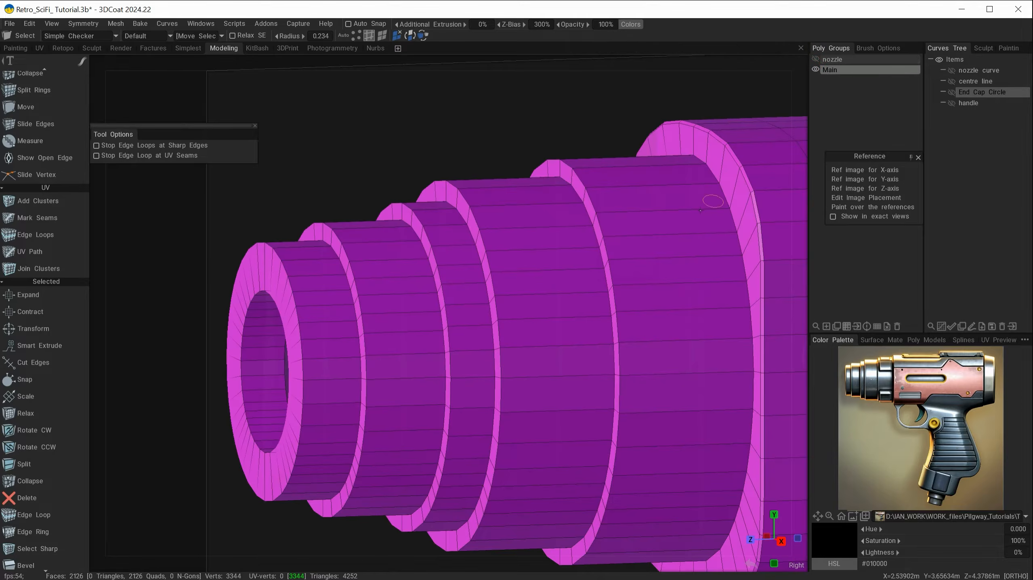
Bevel the nozzle ring edges with Bevel Size 0.129, Conic off and 2 segments
alt+right_drag(485, 332, 499, 345)
mouse_move(503, 330)
alt+middle_down()
mouse_move(504, 303)
mouse_move(512, 343)
alt+middle_up()
alt+drag(355, 293, 264, 285)
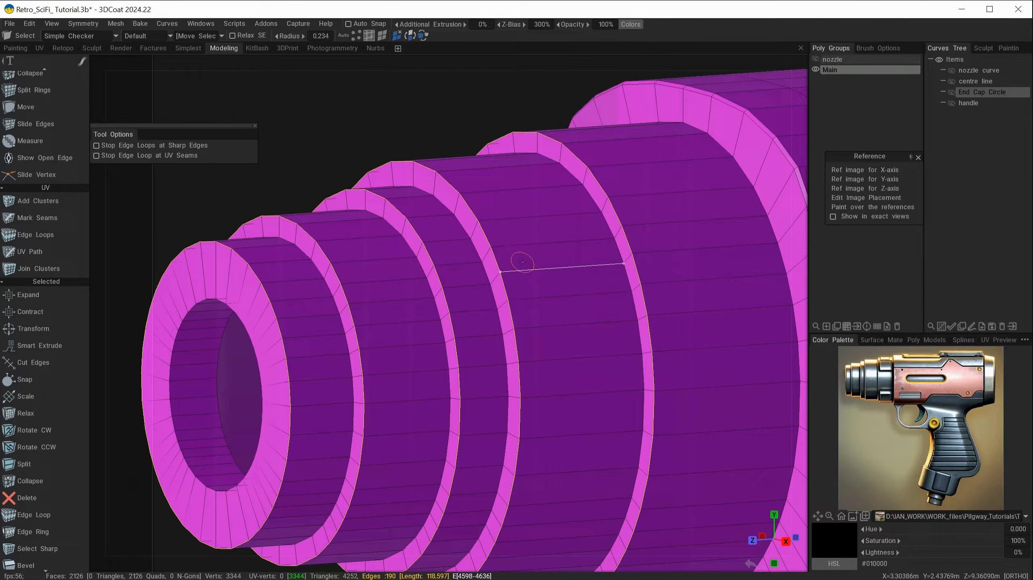
key(space)
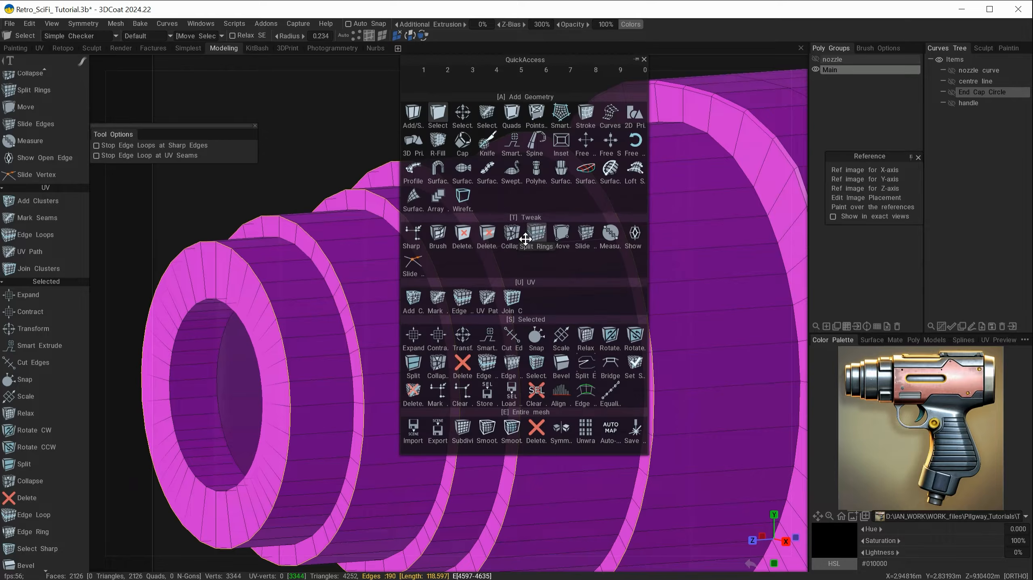
click(561, 364)
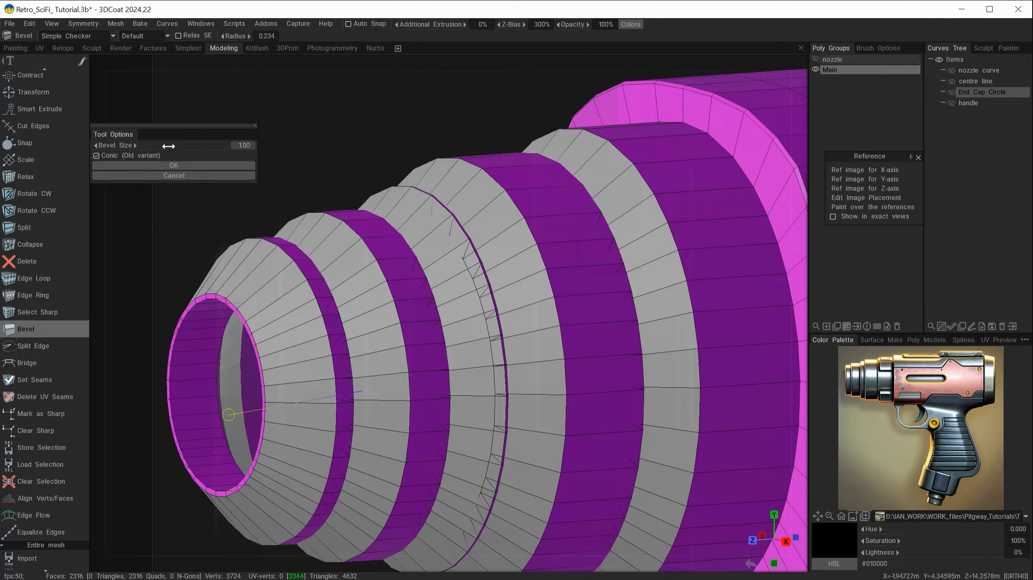
drag(207, 147, 140, 149)
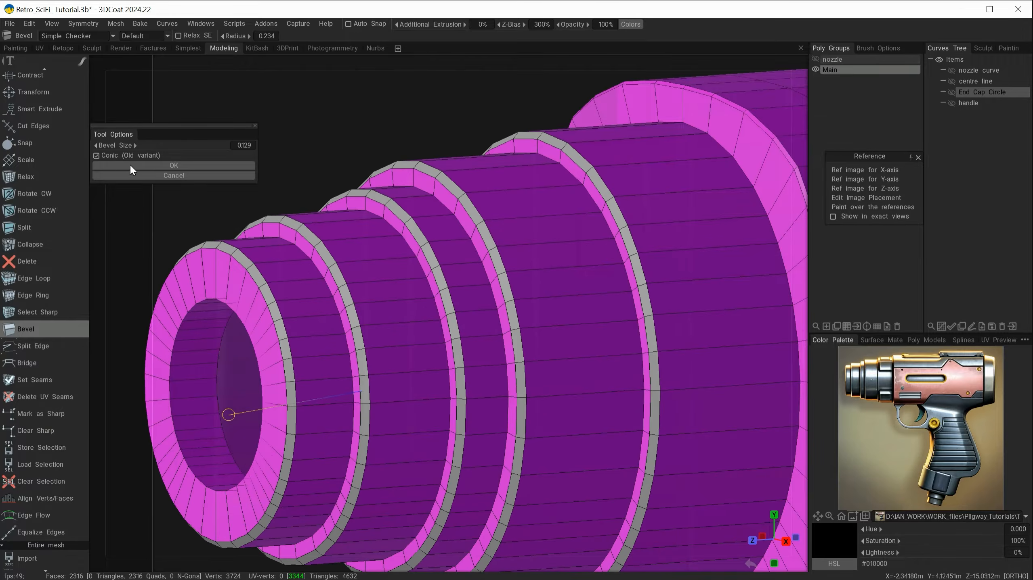
alt+drag(309, 305, 341, 339)
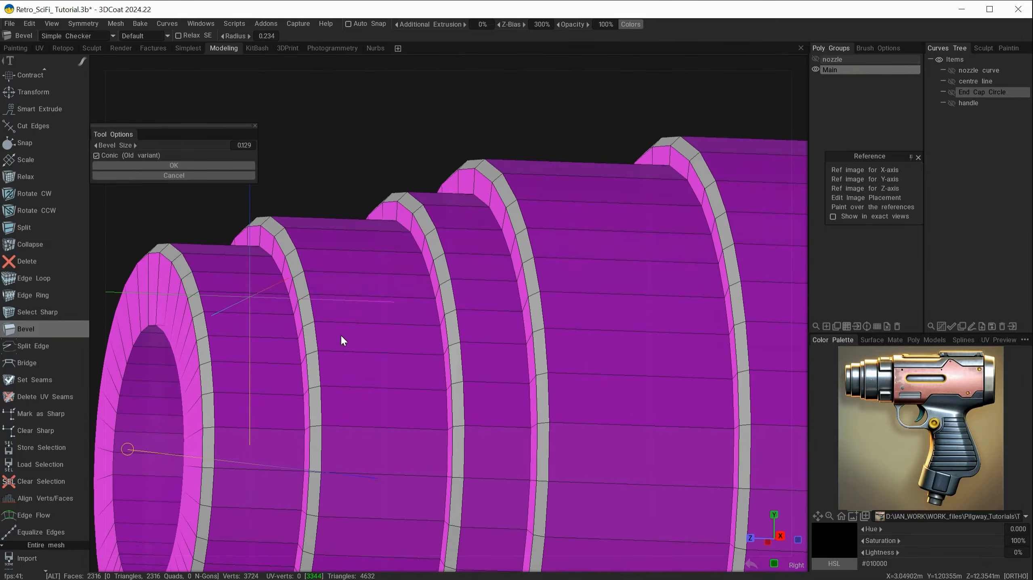
click(108, 156)
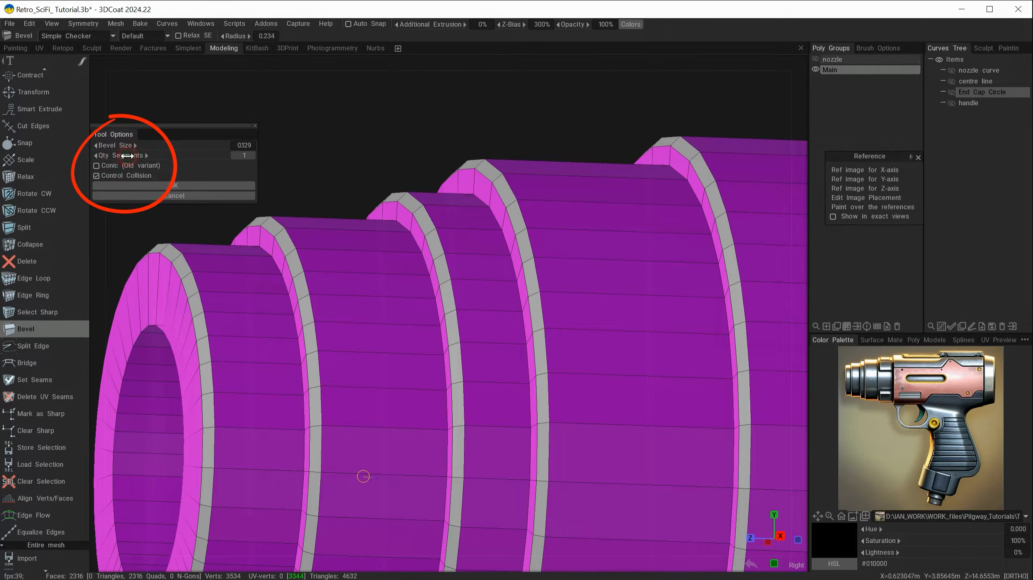
drag(142, 156, 119, 155)
alt+drag(364, 247, 394, 273)
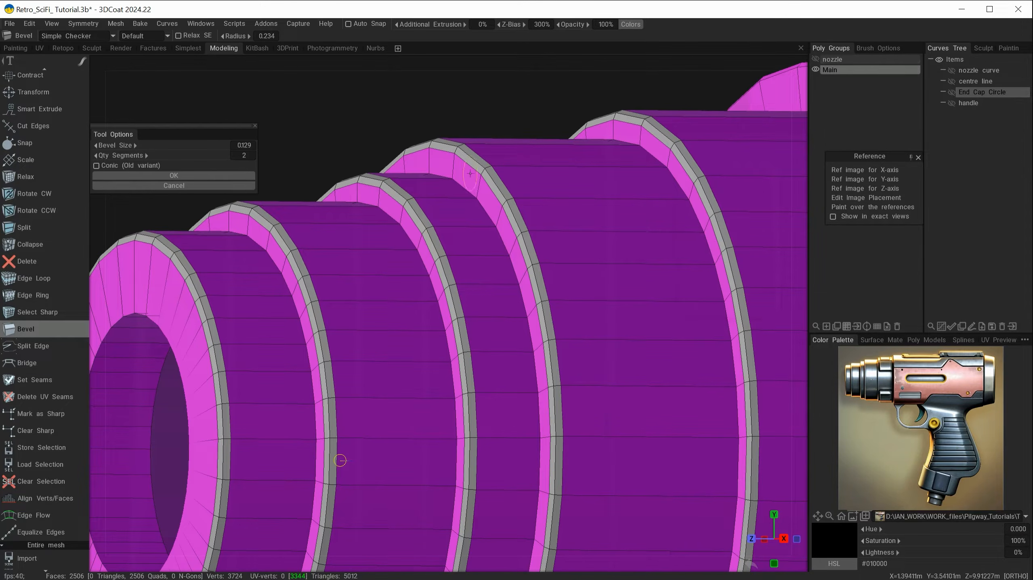
mouse_move(549, 258)
alt+mouse_down()
mouse_move(489, 235)
mouse_move(536, 222)
mouse_move(588, 259)
mouse_move(490, 235)
mouse_move(538, 242)
mouse_move(537, 208)
mouse_move(521, 235)
mouse_move(557, 240)
alt+mouse_up()
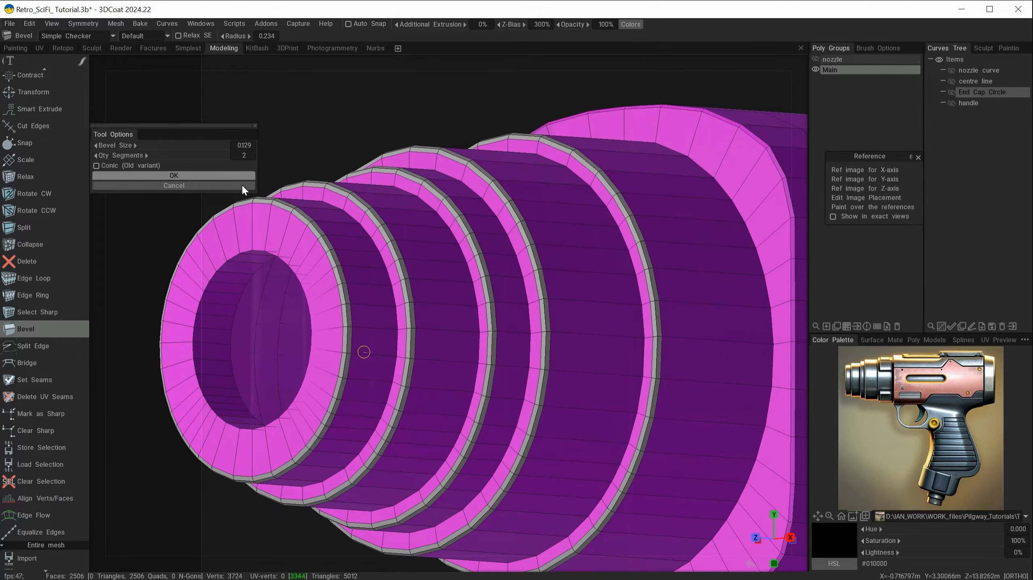
click(205, 172)
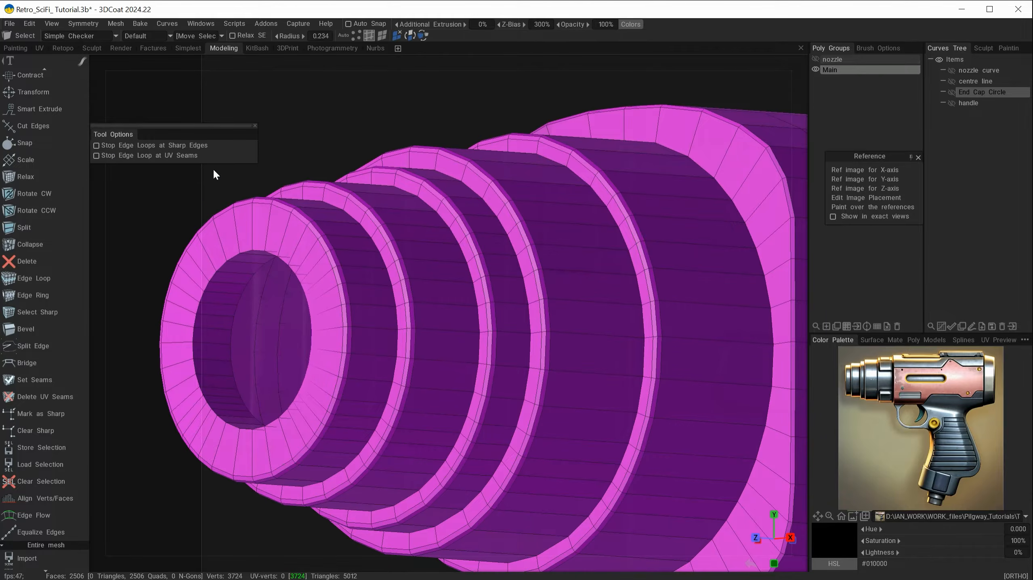
Bevel the front ring's inner edge loop with a thin 0.128 bevel
scroll(470, 330, down, 4)
mouse_move(463, 335)
alt+mouse_down()
mouse_move(417, 338)
mouse_move(462, 342)
alt+mouse_up()
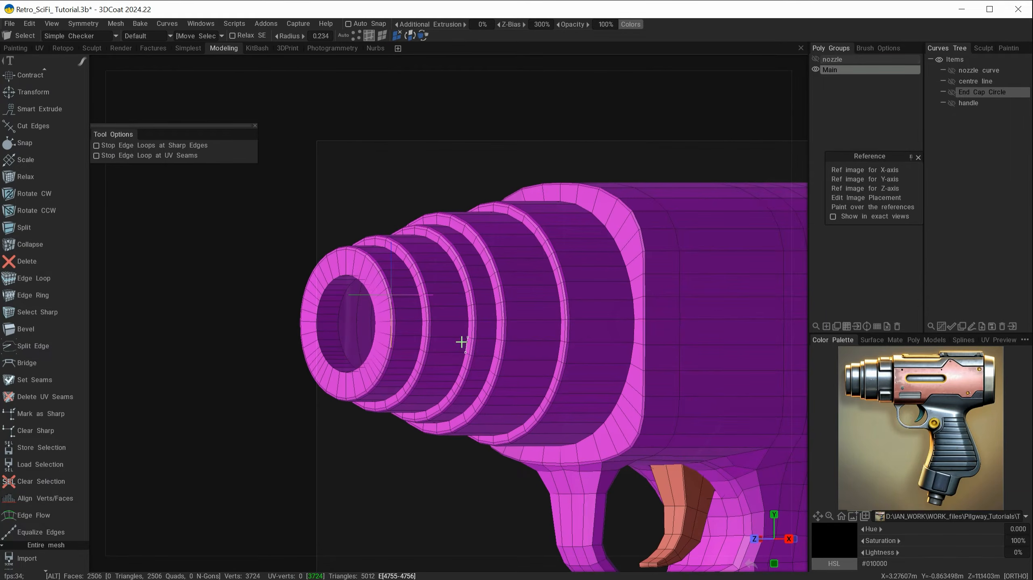
alt+right_drag(379, 336, 466, 397)
alt+middle_drag(466, 397, 642, 407)
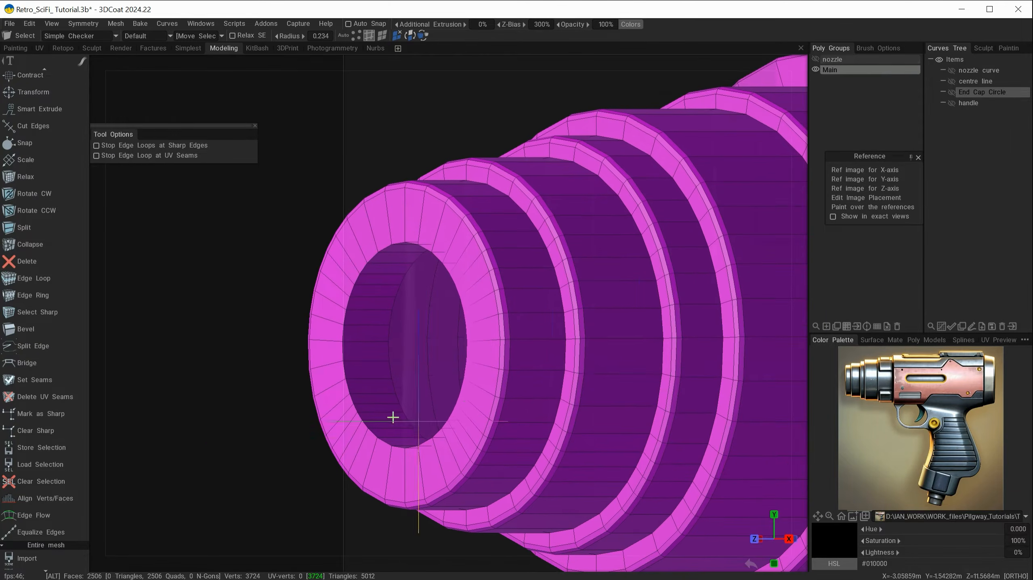
alt+drag(392, 417, 413, 380)
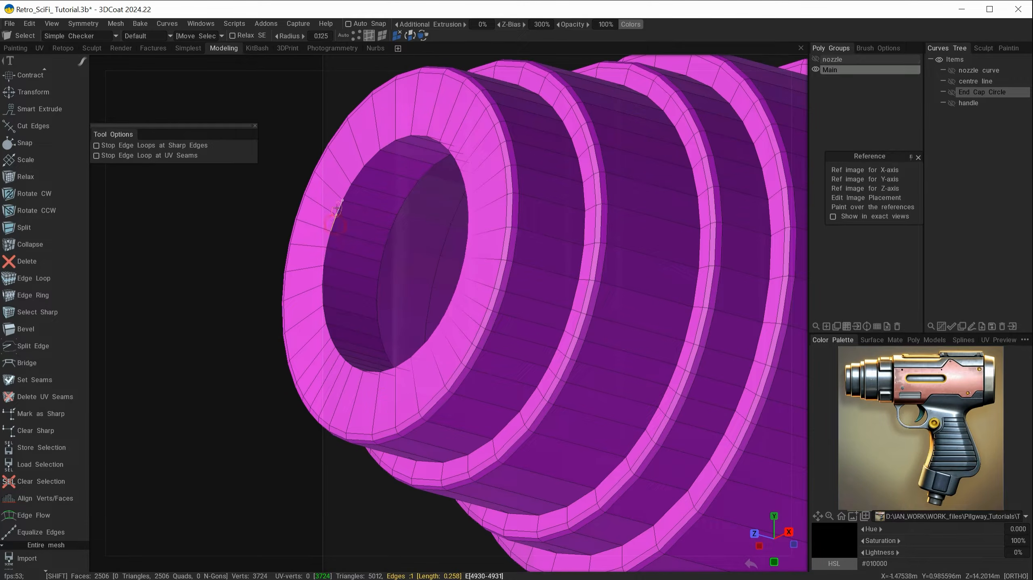
click(339, 220)
key(space)
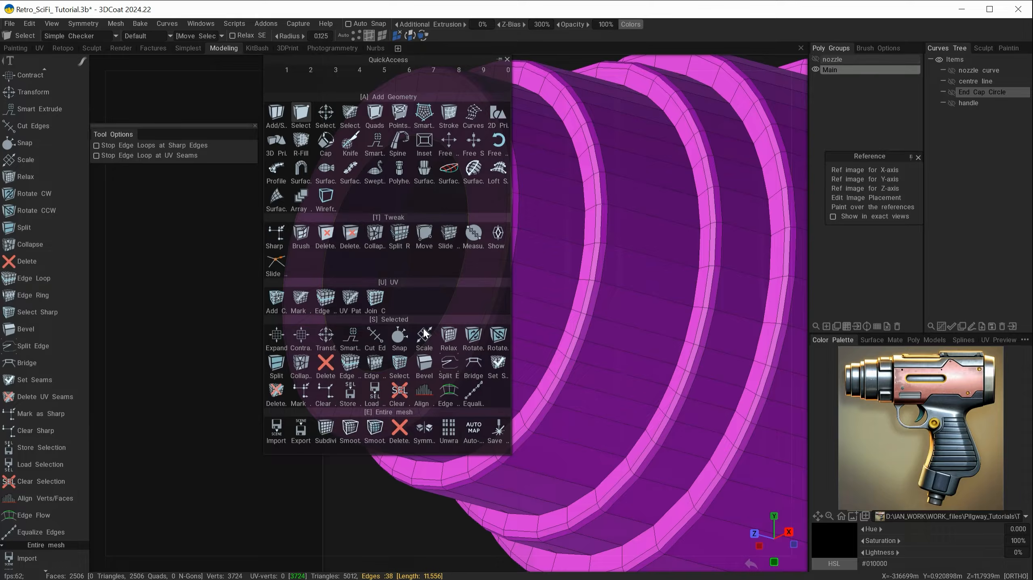
click(424, 365)
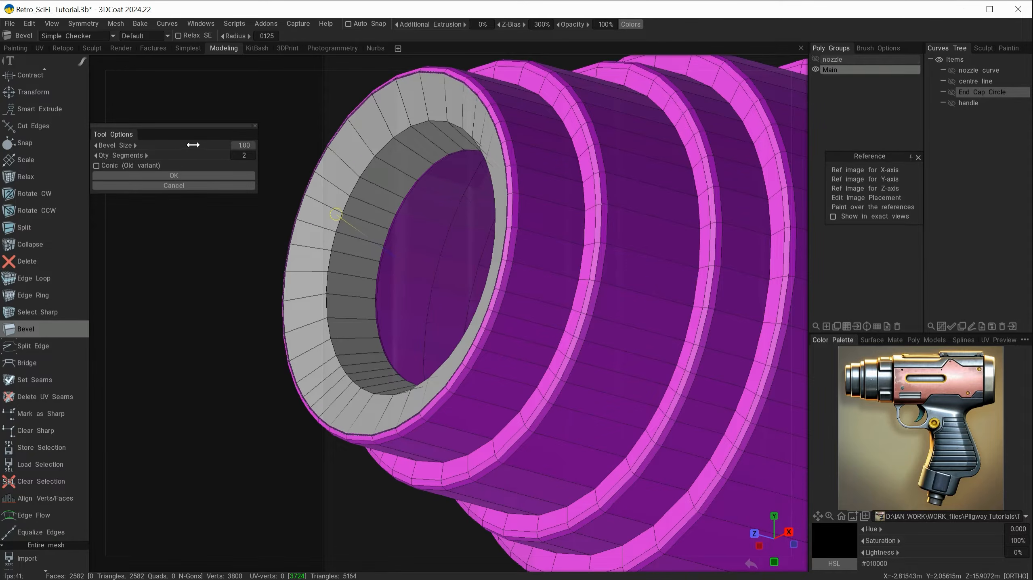
drag(193, 145, 96, 160)
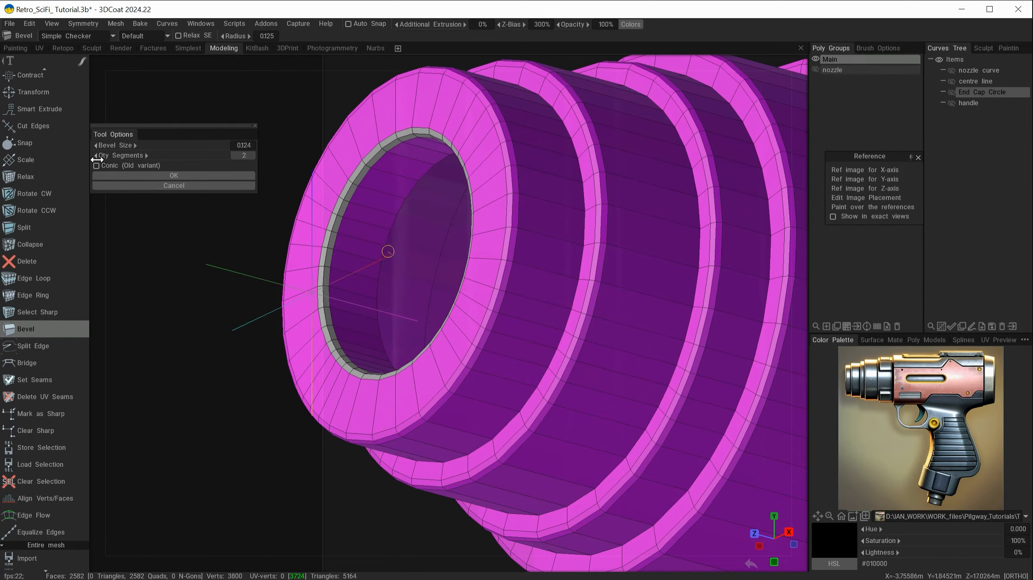
click(158, 175)
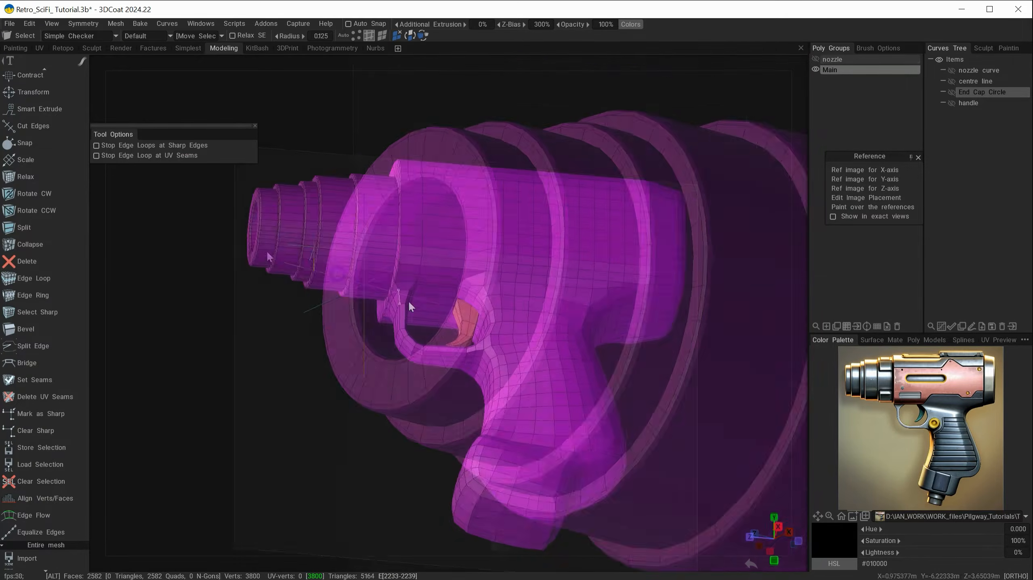
Insert a new edge ring across the front flange face with Split Rings
alt+drag(408, 301, 383, 348)
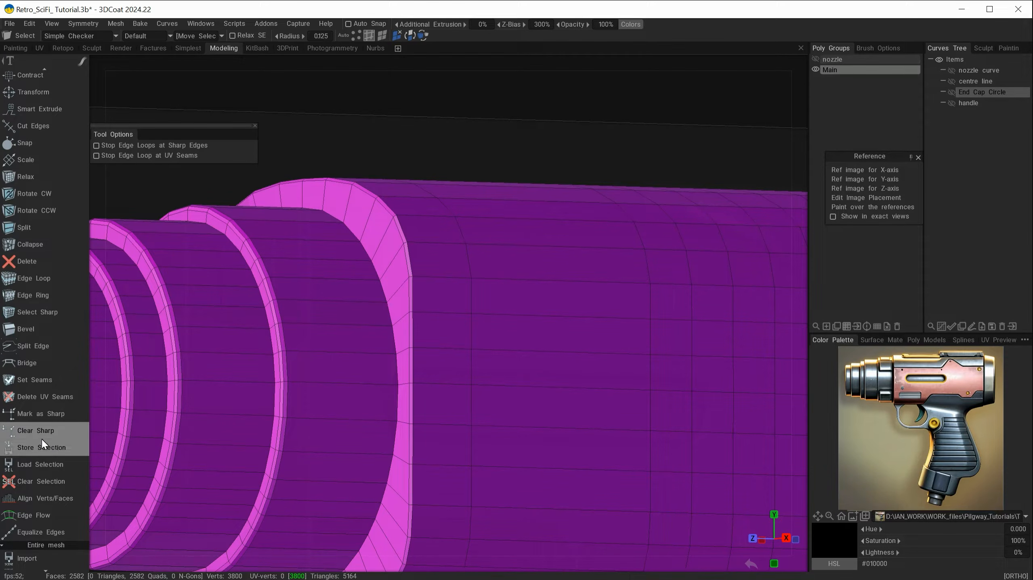
scroll(40, 437, up, 7)
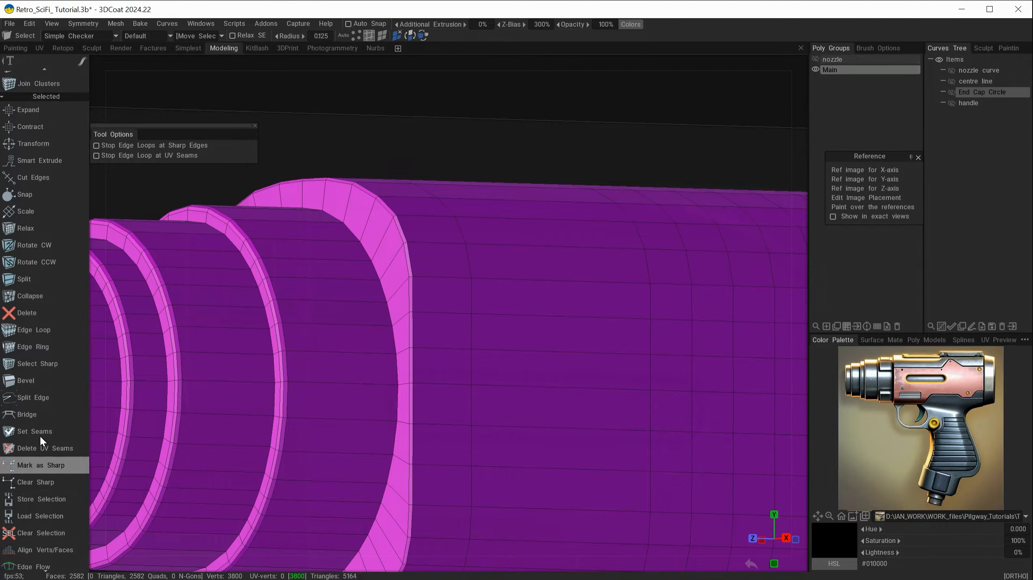
scroll(38, 434, up, 3)
click(29, 344)
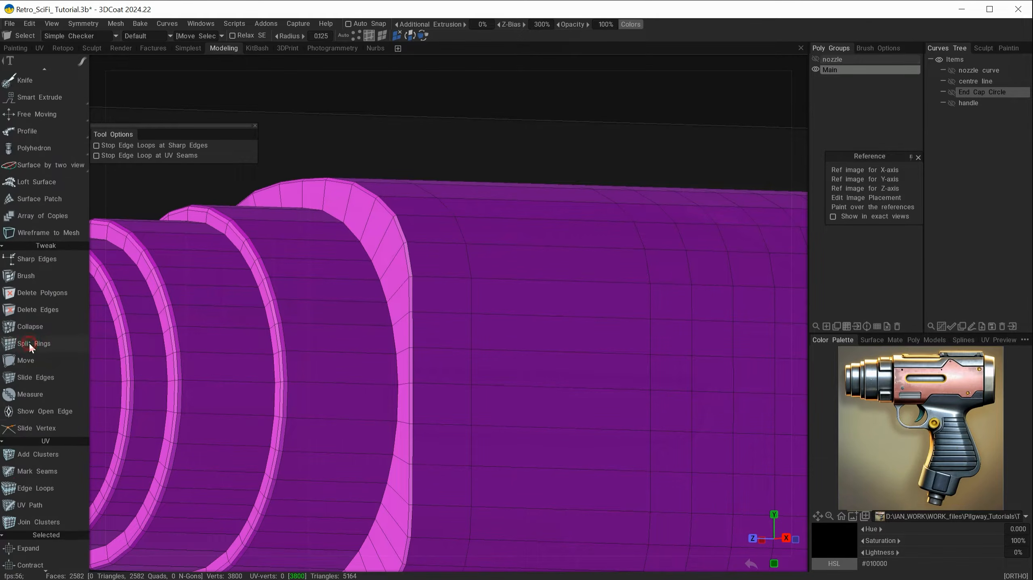
alt+drag(360, 274, 400, 281)
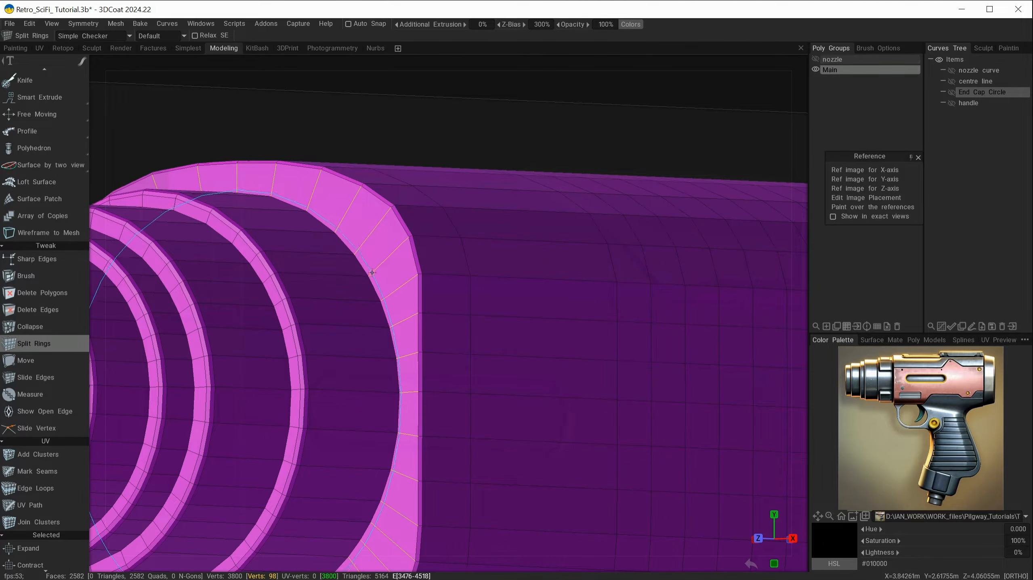
click(371, 272)
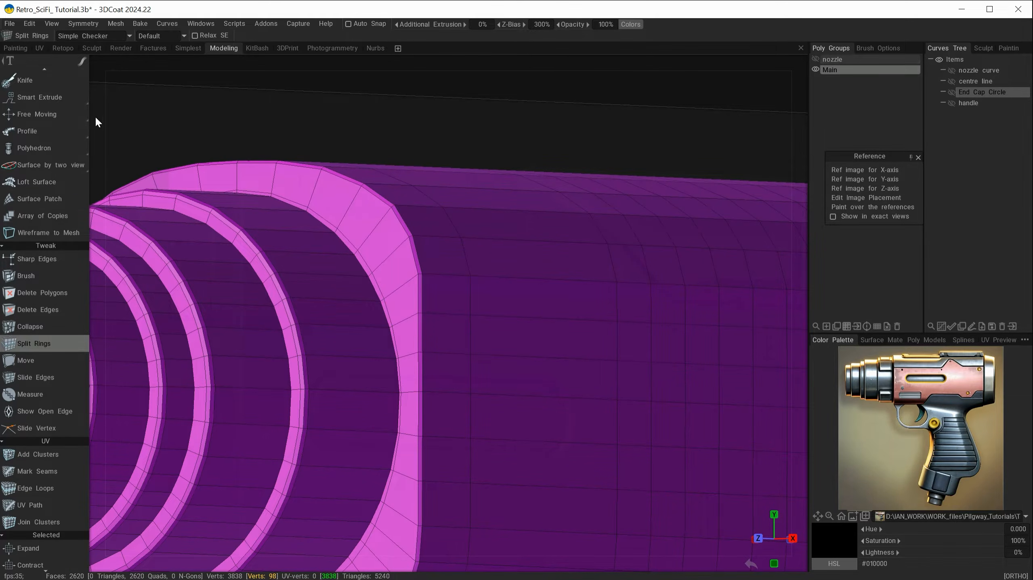
key(space)
click(164, 113)
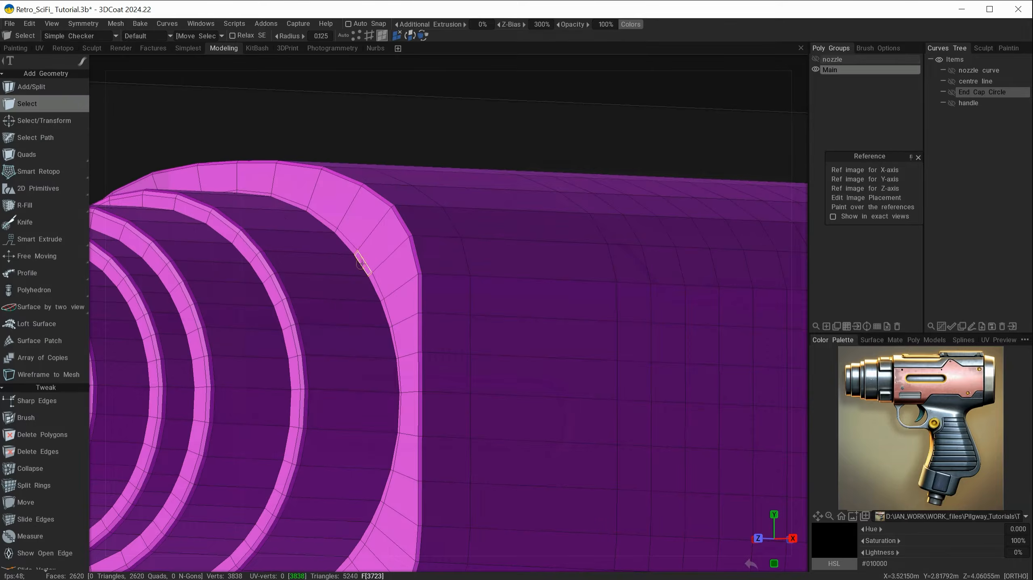
Select the 38-face flange ring and extrude it slightly outward into a raised ring
shift+double_click(351, 244)
mouse_move(409, 402)
alt+mouse_down()
mouse_move(527, 412)
mouse_move(408, 402)
alt+mouse_up()
key(space)
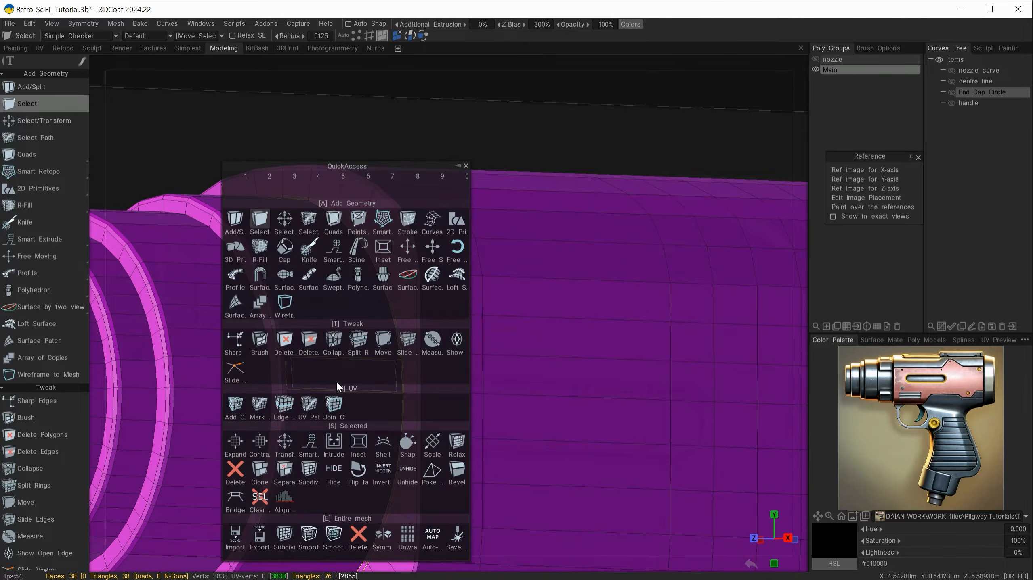
click(286, 443)
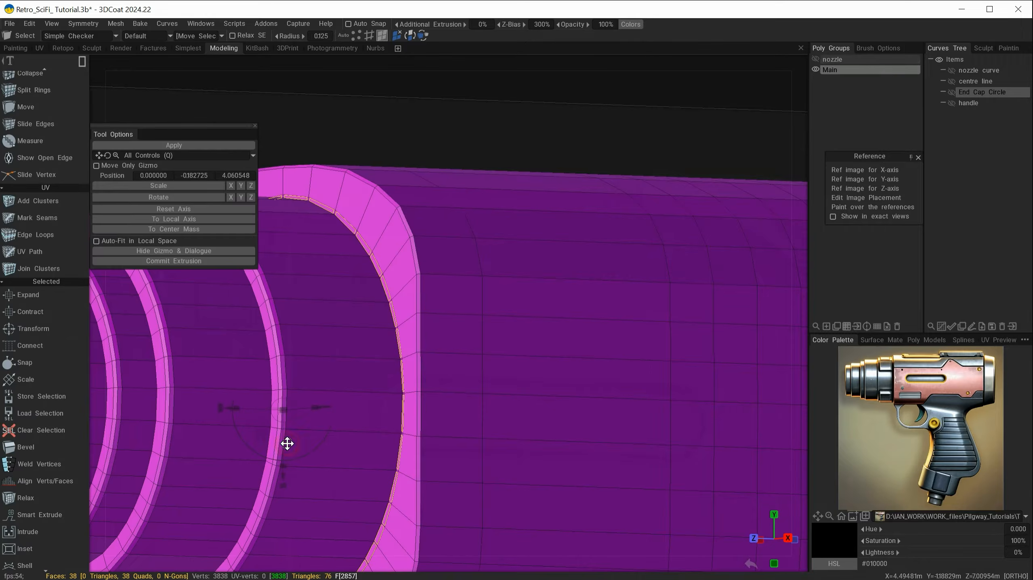
click(182, 262)
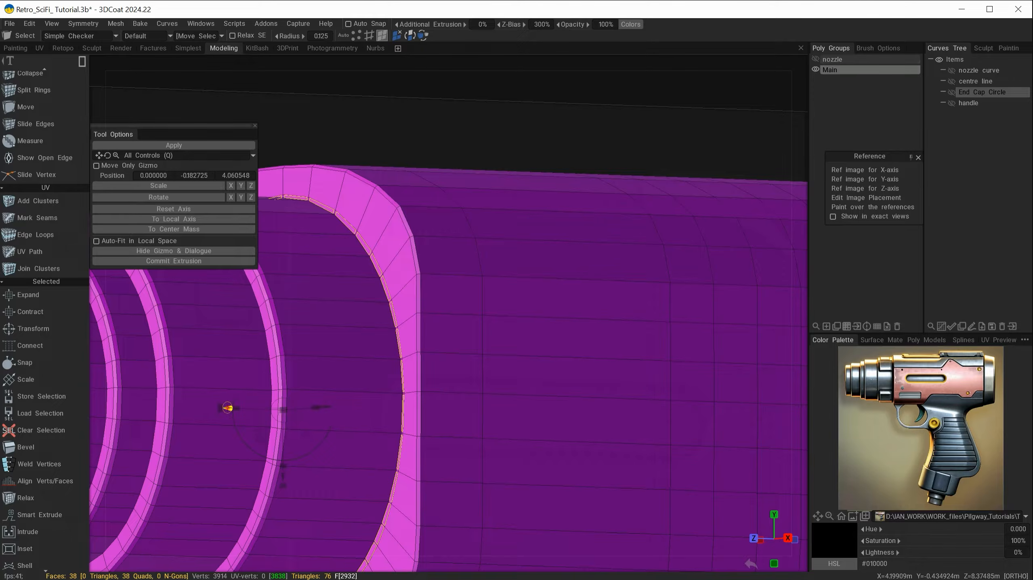
drag(227, 408, 234, 408)
alt+drag(310, 374, 320, 393)
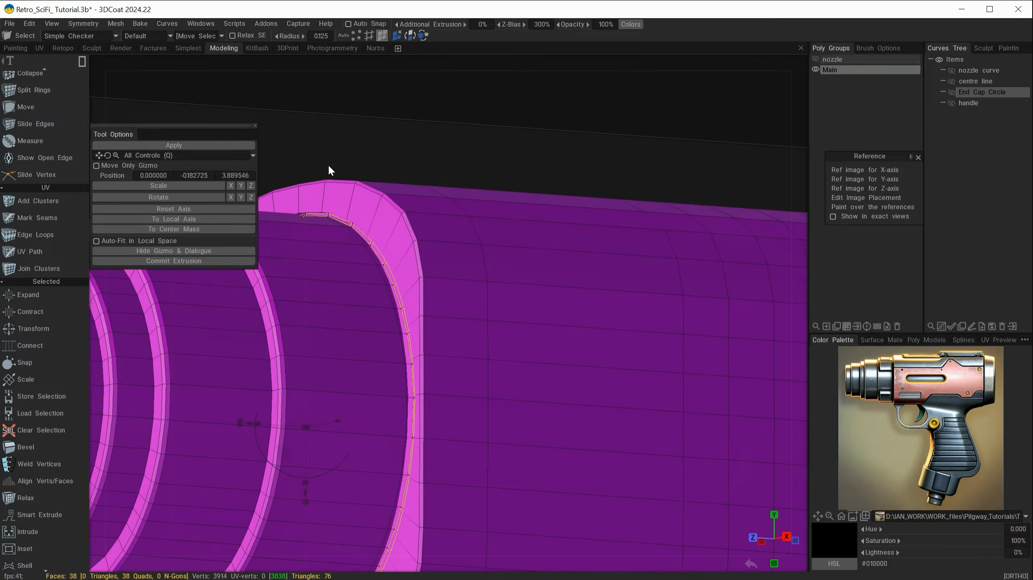
alt+drag(383, 165, 572, 363)
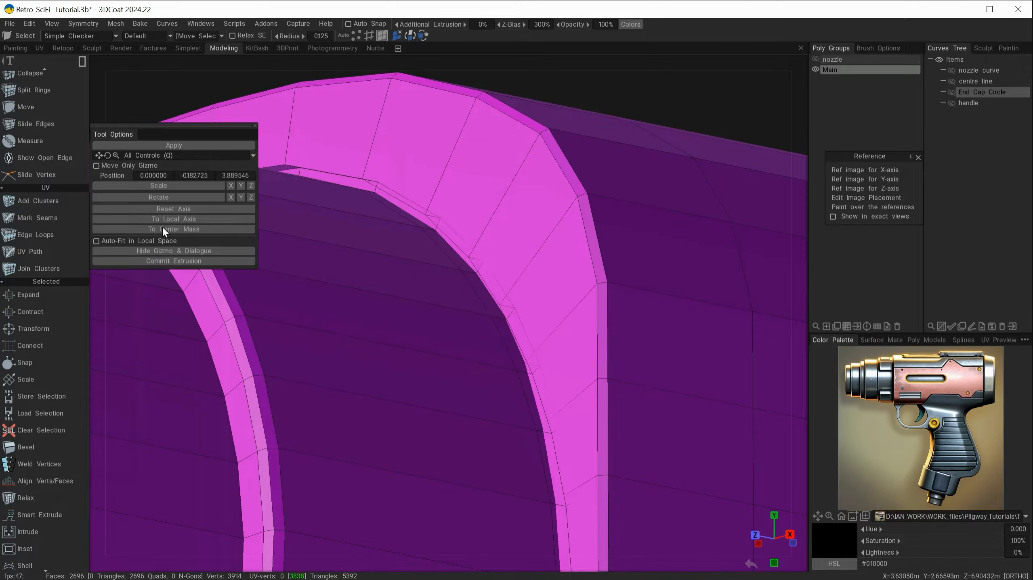
scroll(48, 305, up, 5)
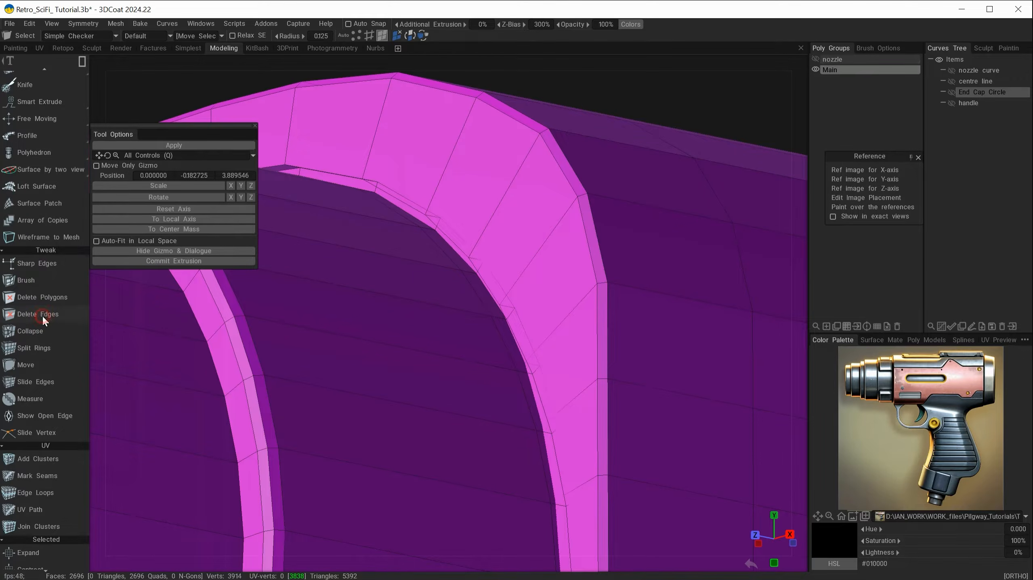
Delete the extra edge loop across the raised ring using Edge Loops mode, leaving 2658 faces
click(42, 315)
click(295, 35)
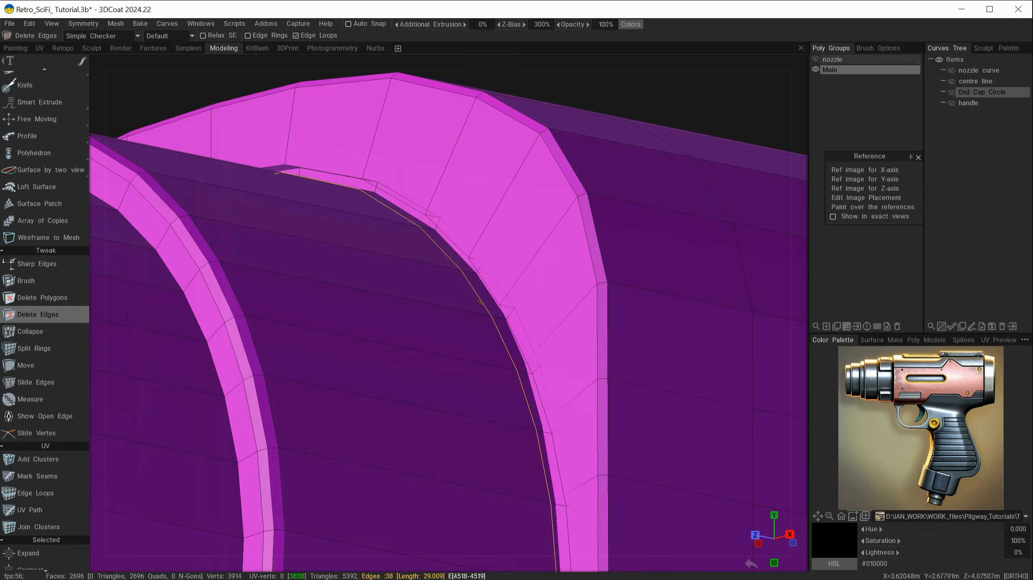
click(481, 303)
alt+right_drag(473, 363, 507, 384)
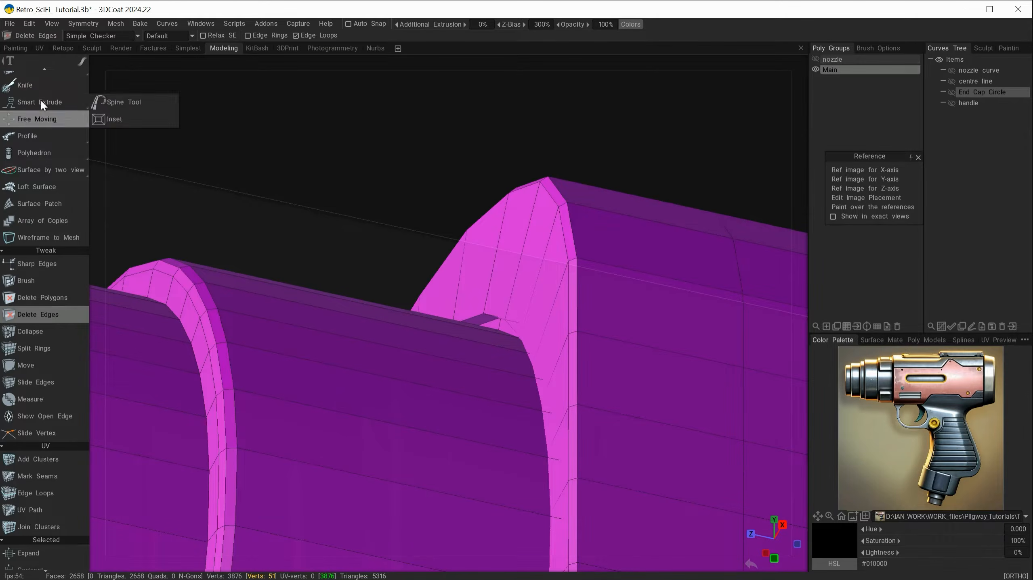
scroll(35, 283, up, 4)
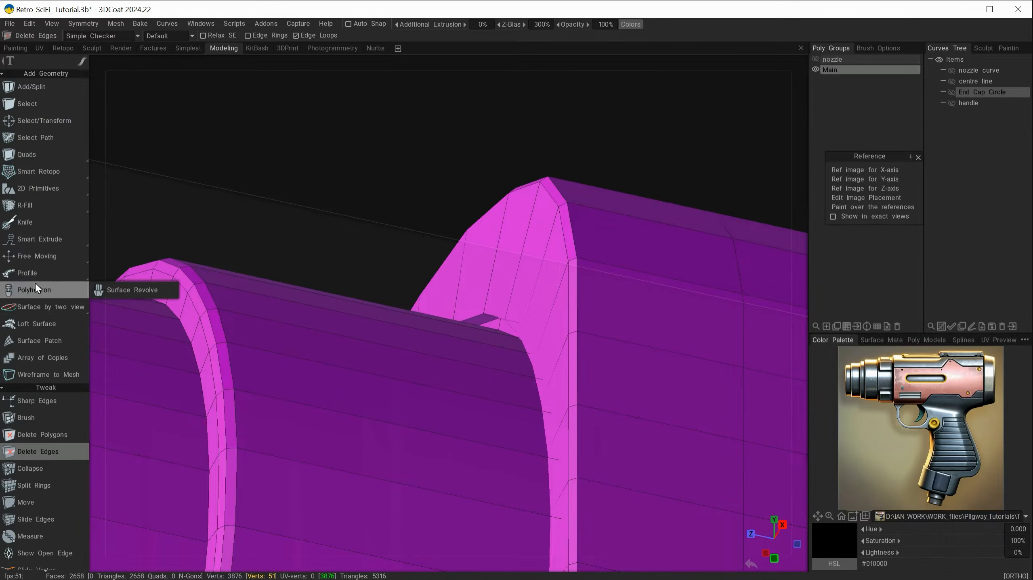
In edge mode, select the edge loop along the raised ring's base
click(26, 103)
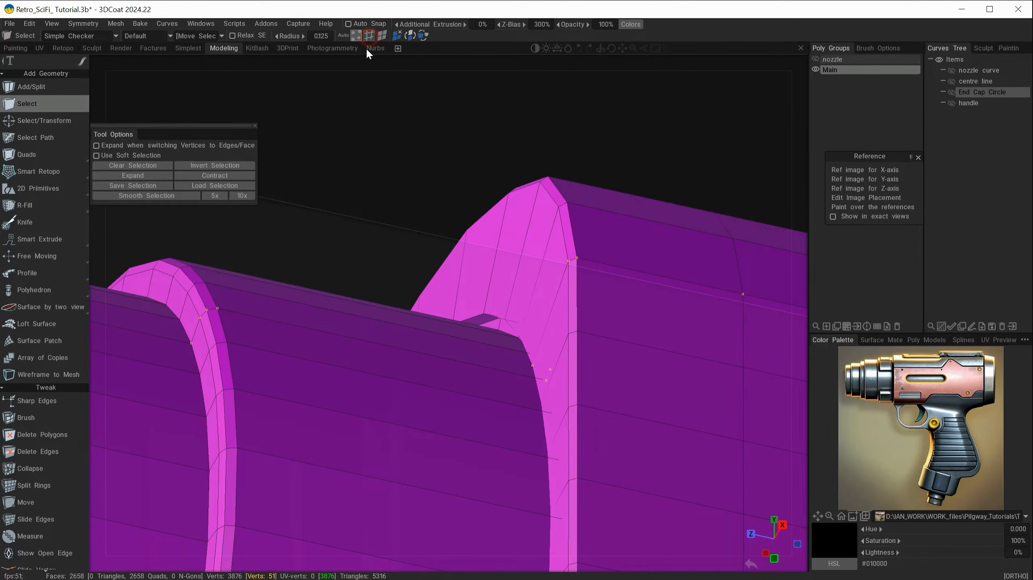
click(369, 36)
alt+right_drag(478, 299, 475, 318)
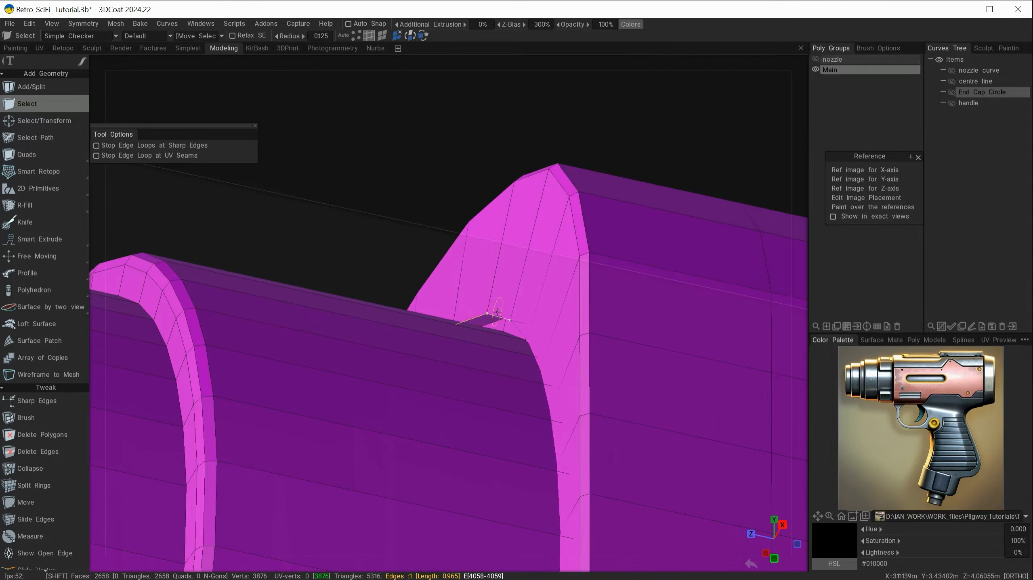
double_click(495, 317)
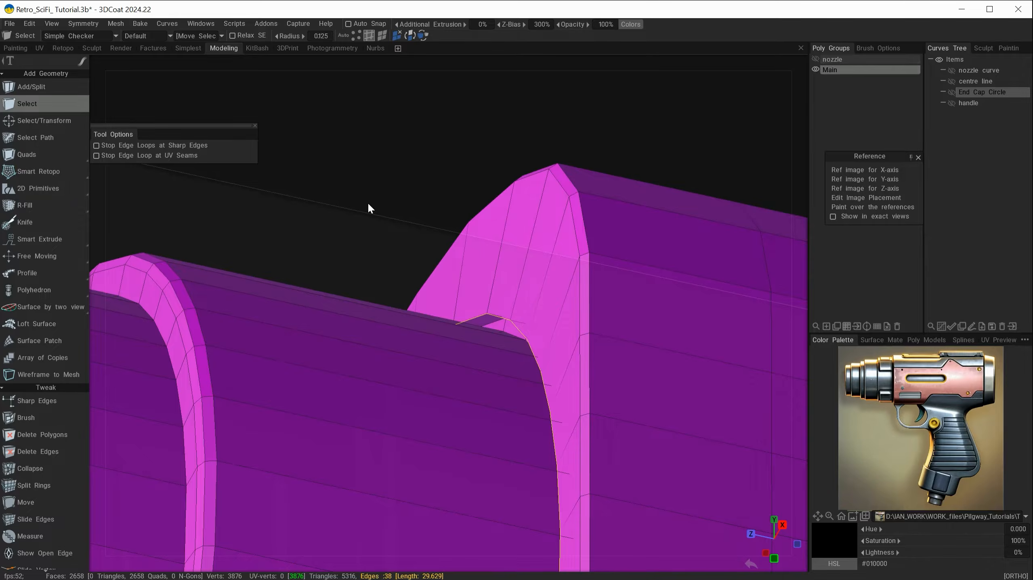
key(space)
Bevel the ring's base loop with 1 segment, Conic (Old variant), and bevel size 0.044
click(414, 230)
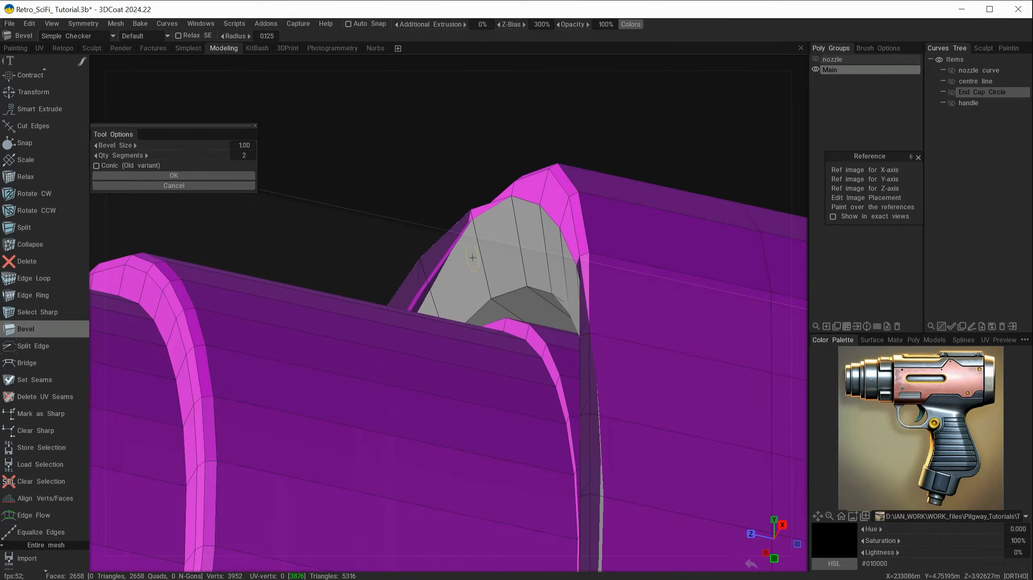
drag(195, 154, 155, 156)
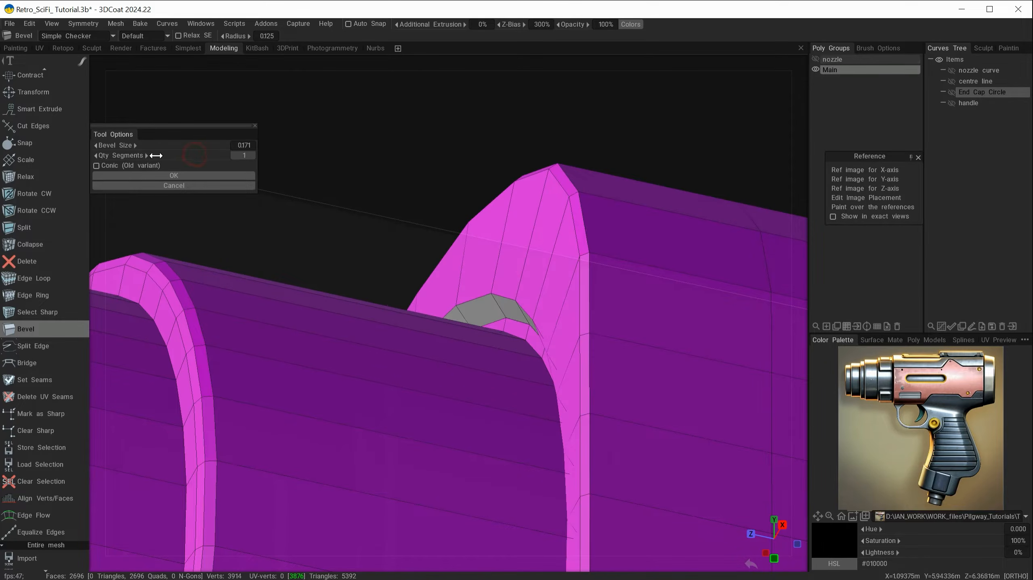
click(124, 167)
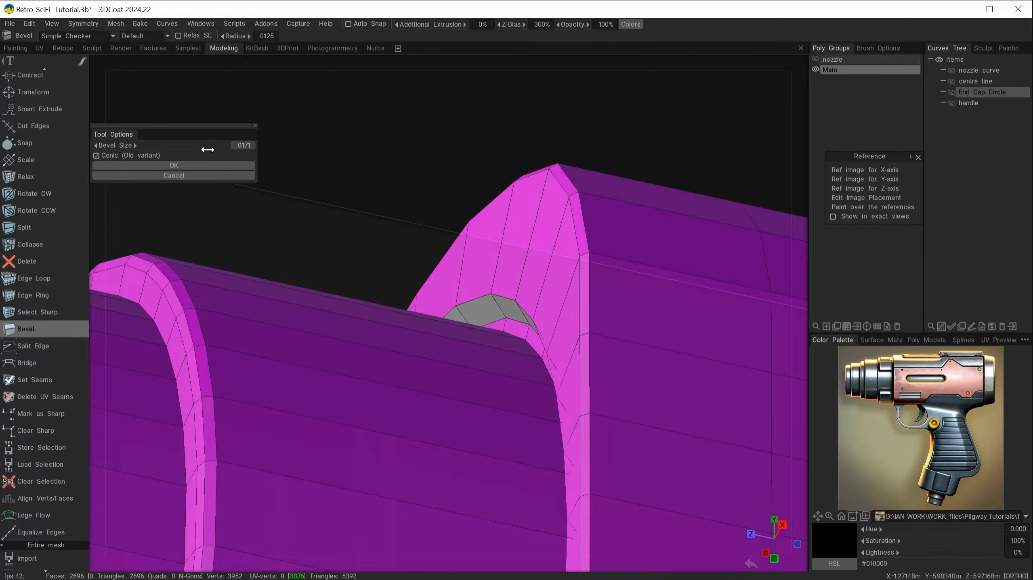
drag(209, 147, 143, 166)
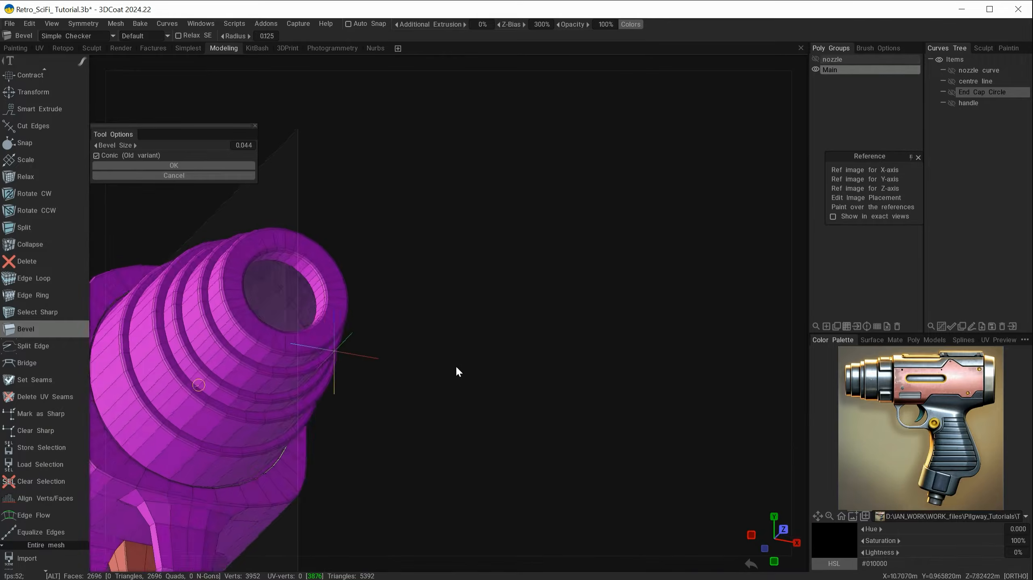
alt+drag(456, 366, 398, 393)
alt+right_drag(399, 394, 544, 446)
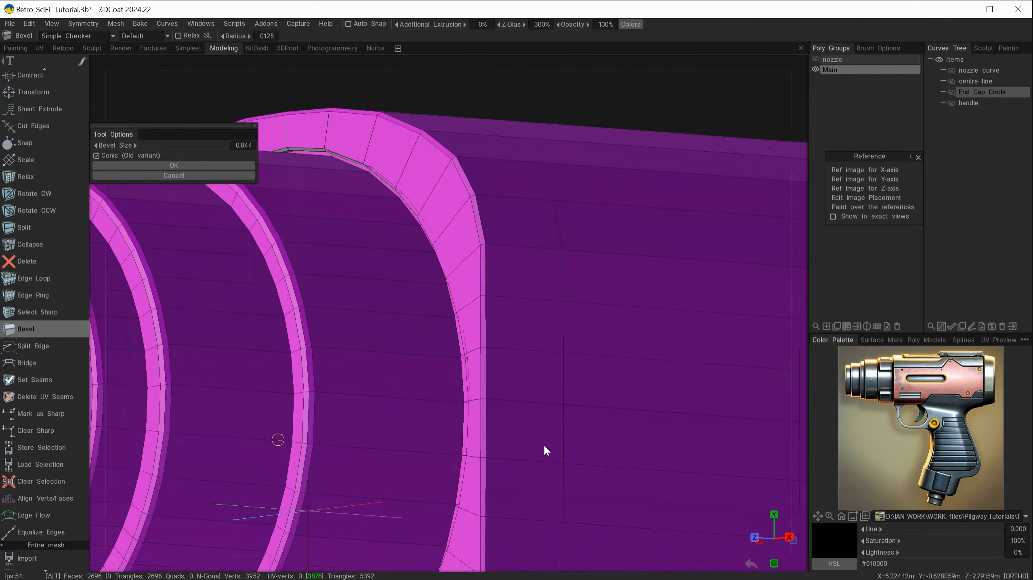
alt+drag(533, 446, 532, 413)
alt+right_drag(532, 414, 365, 399)
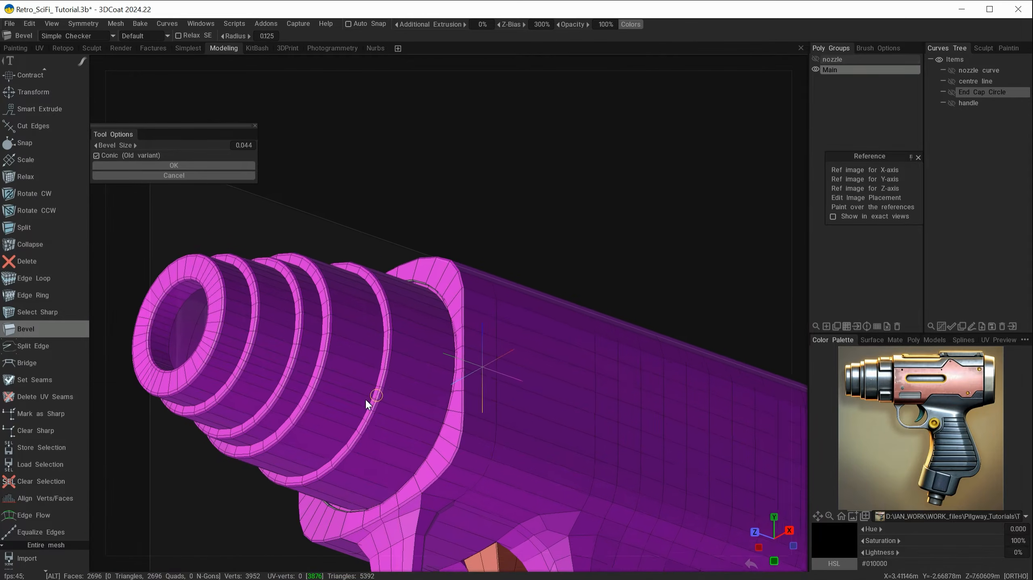
alt+drag(393, 390, 392, 427)
click(186, 165)
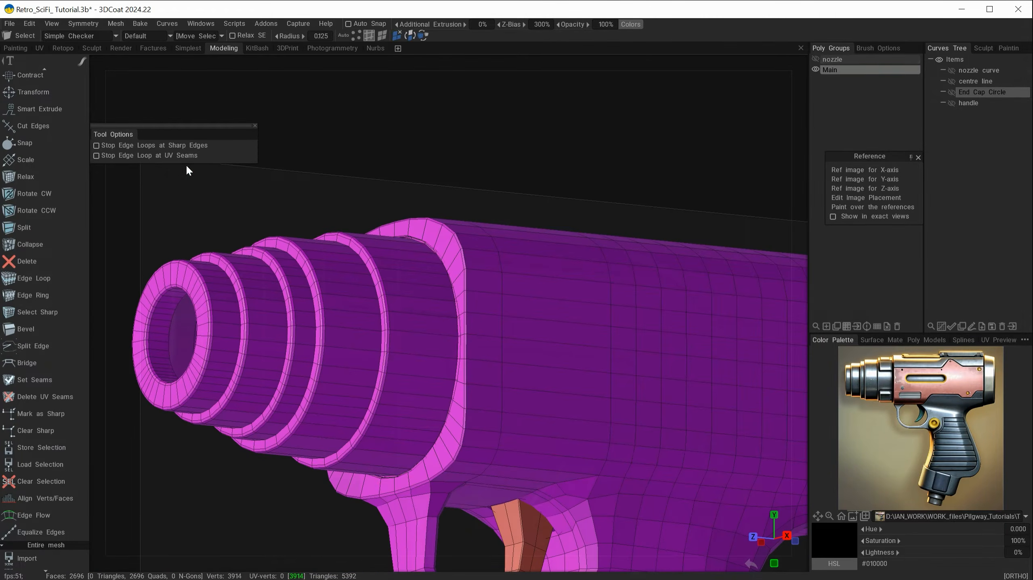
Orbit around to the rear end cap and open Reference > Edit Image Placement
alt+drag(379, 324, 461, 353)
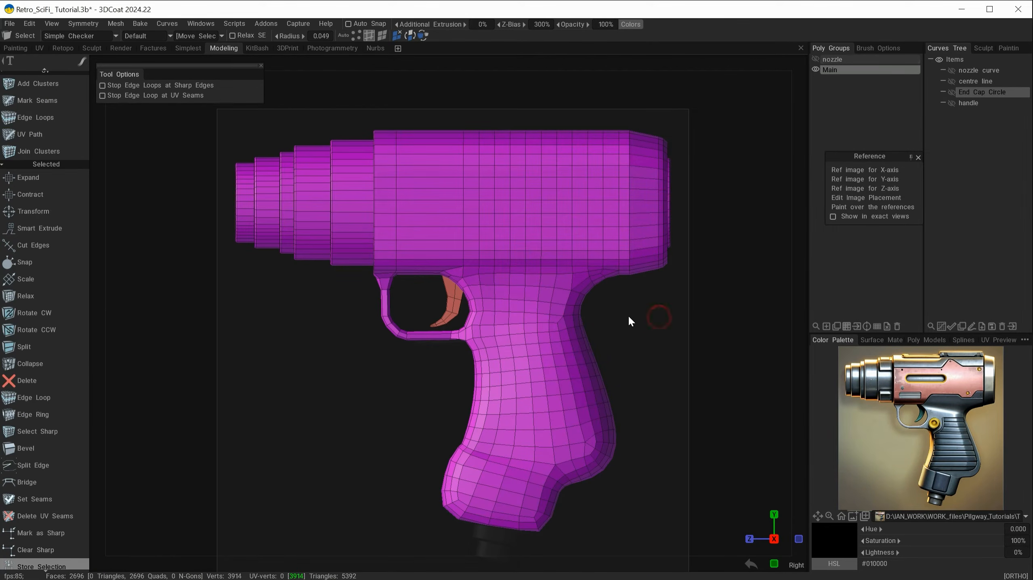
alt+drag(628, 314, 500, 352)
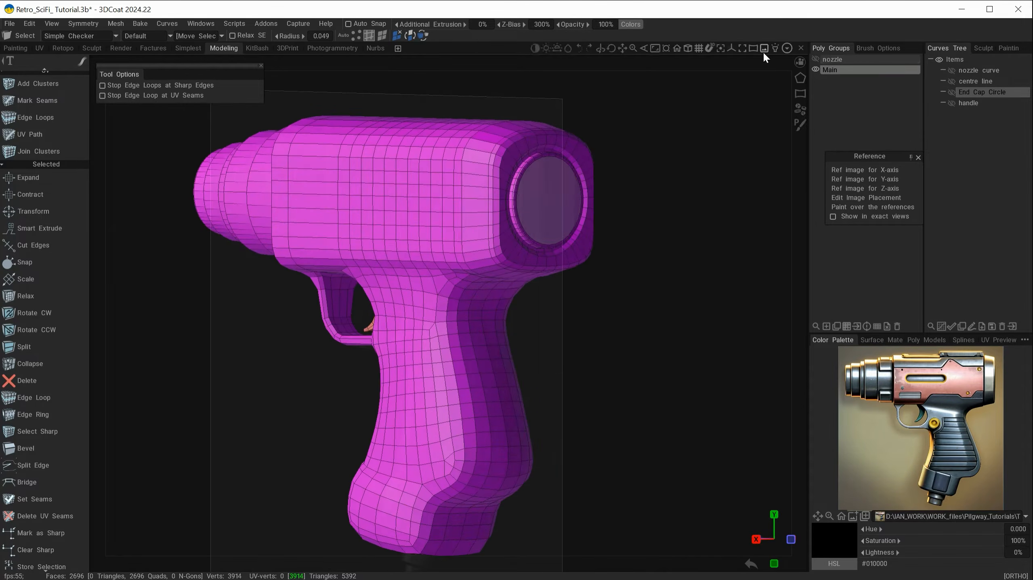
click(853, 198)
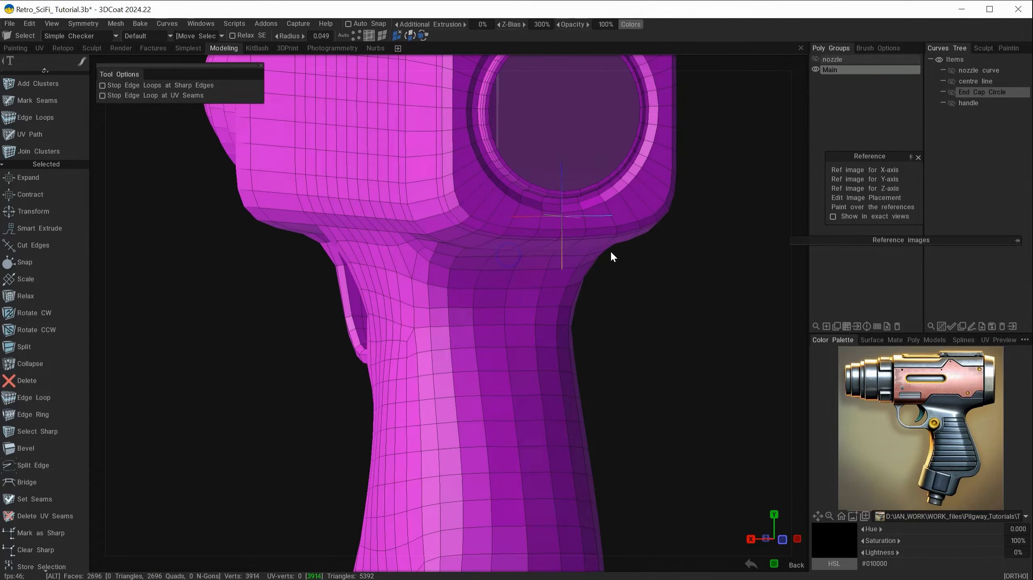
alt+middle_drag(609, 251, 534, 431)
alt+right_drag(427, 254, 489, 301)
alt+drag(489, 302, 459, 300)
alt+right_drag(459, 300, 431, 268)
alt+middle_drag(432, 268, 528, 293)
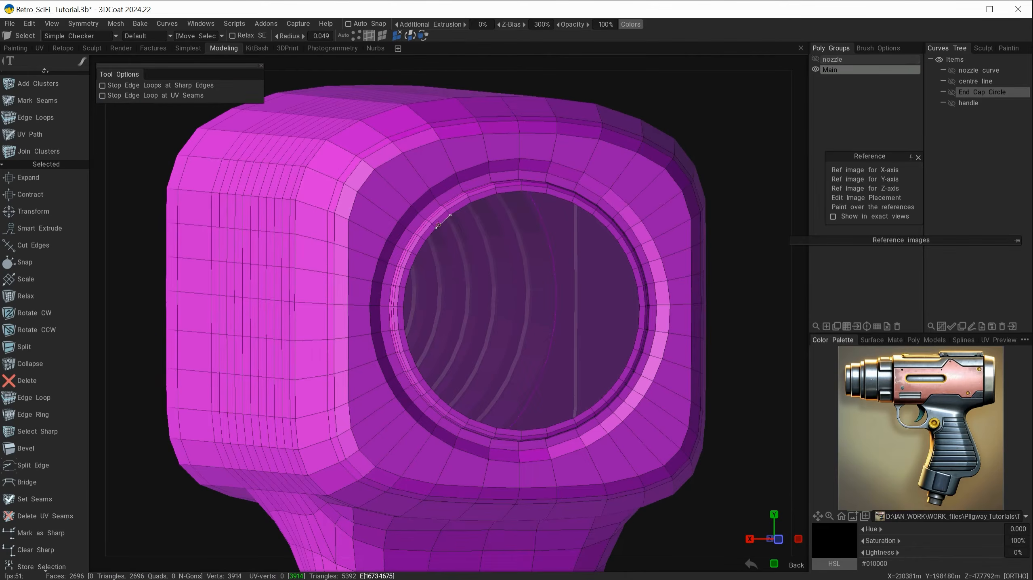
Select the end cap opening's inner rim loop and frame the view on it
click(441, 221)
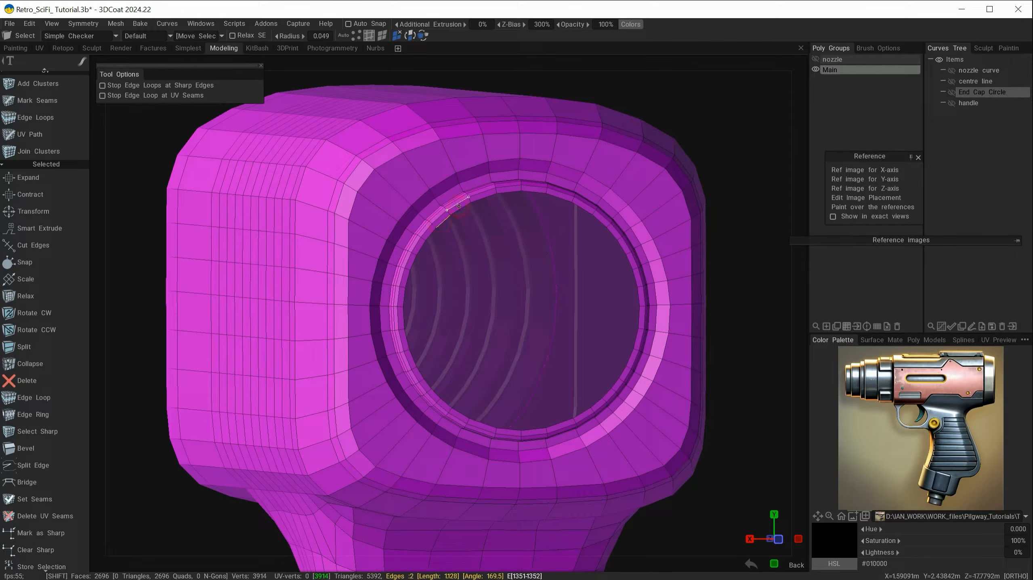
click(457, 202)
key(l)
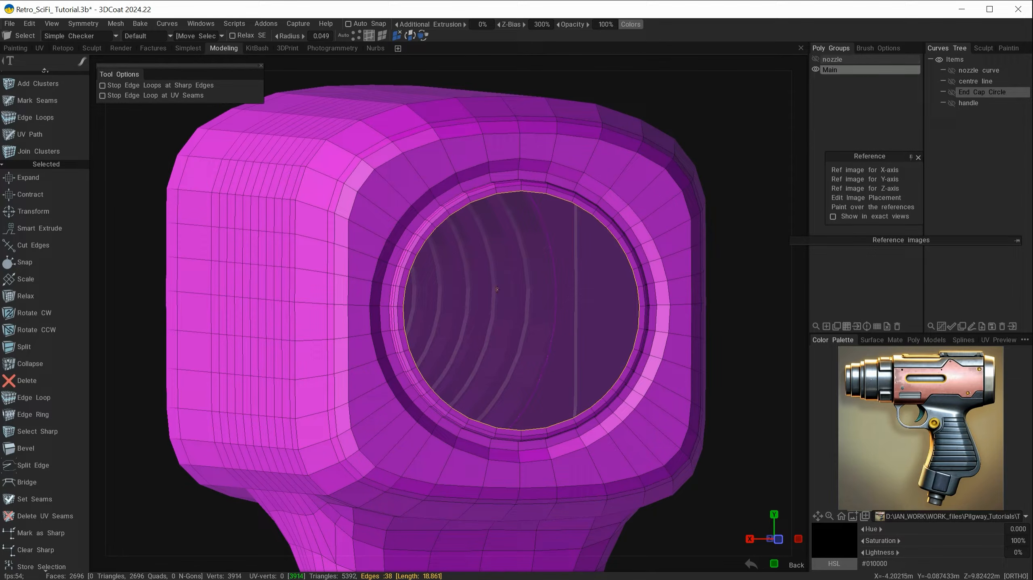
key(shift)
key(shift+a)
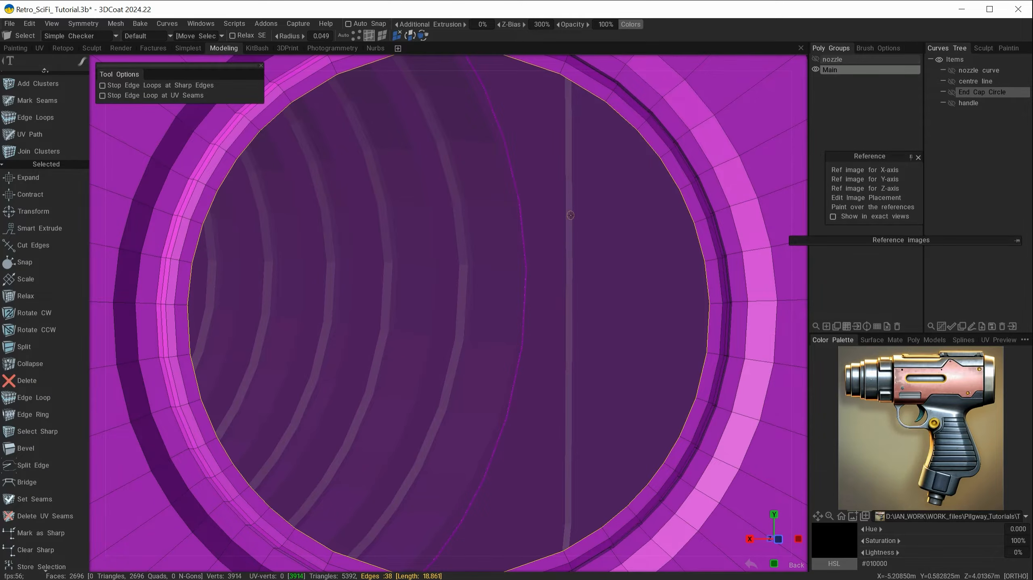
alt+drag(570, 215, 558, 234)
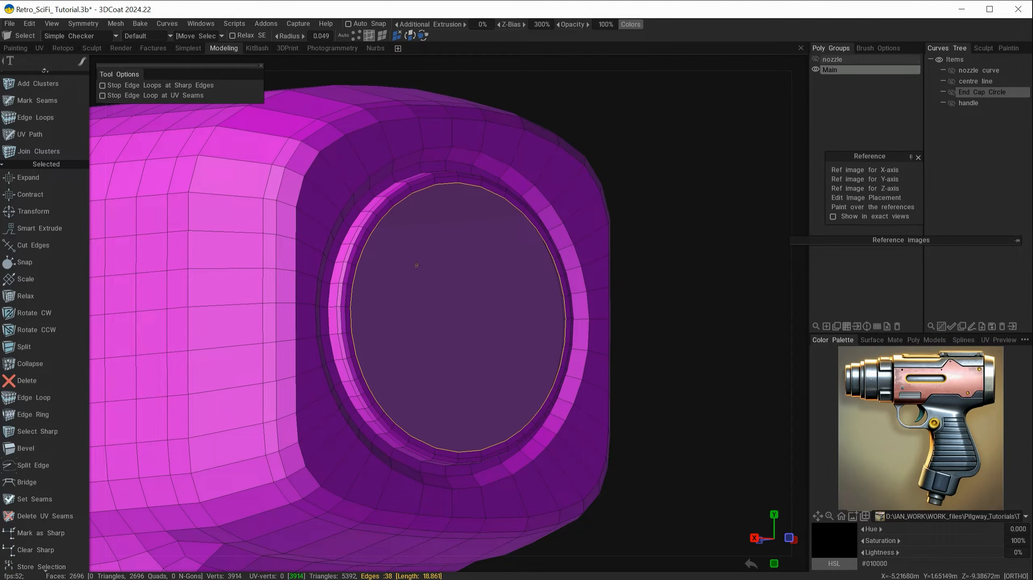
Extrude the rim loop and scale the new ring inward, bringing the mesh to 2734 faces
key(space)
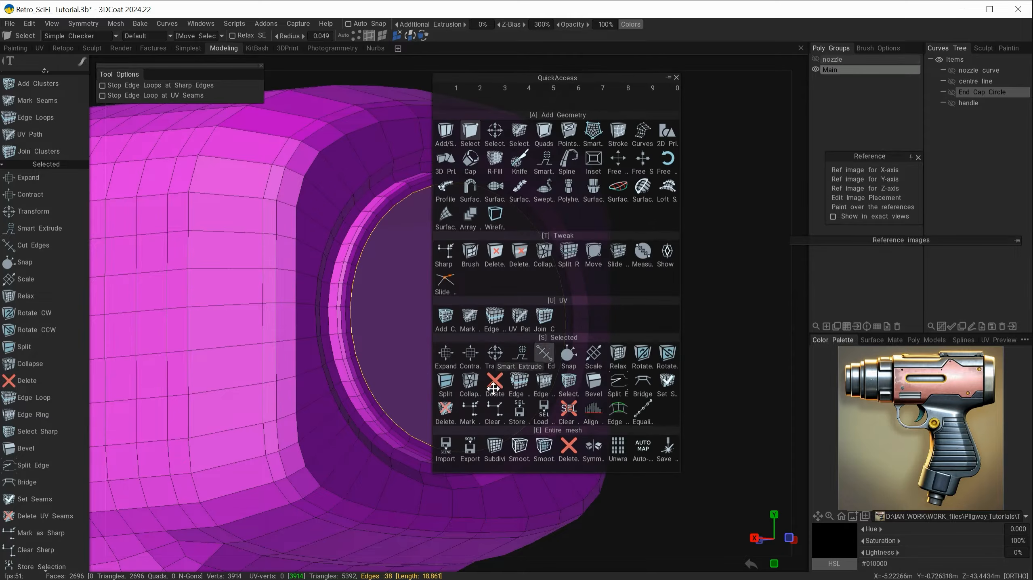
click(504, 352)
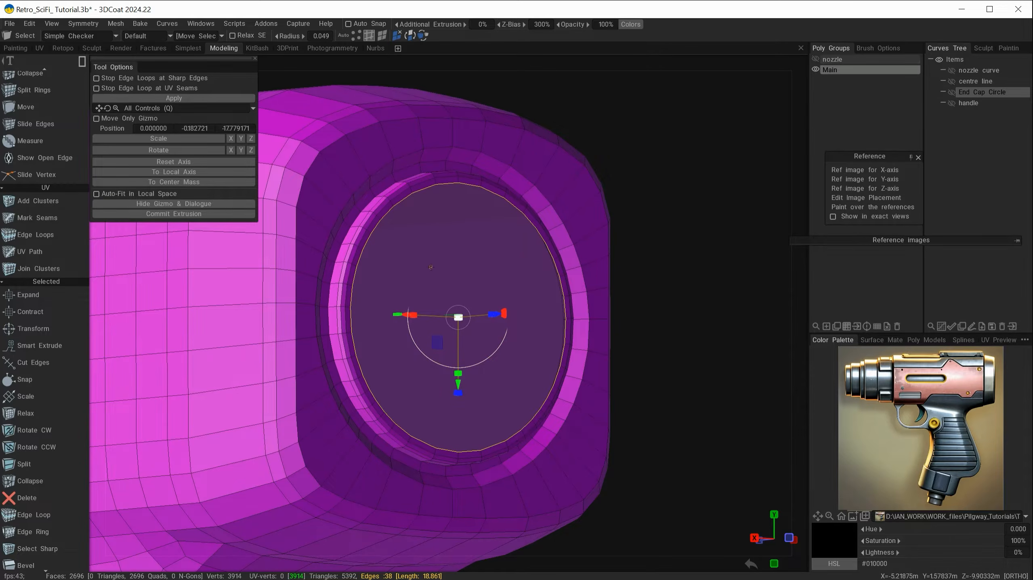
click(179, 214)
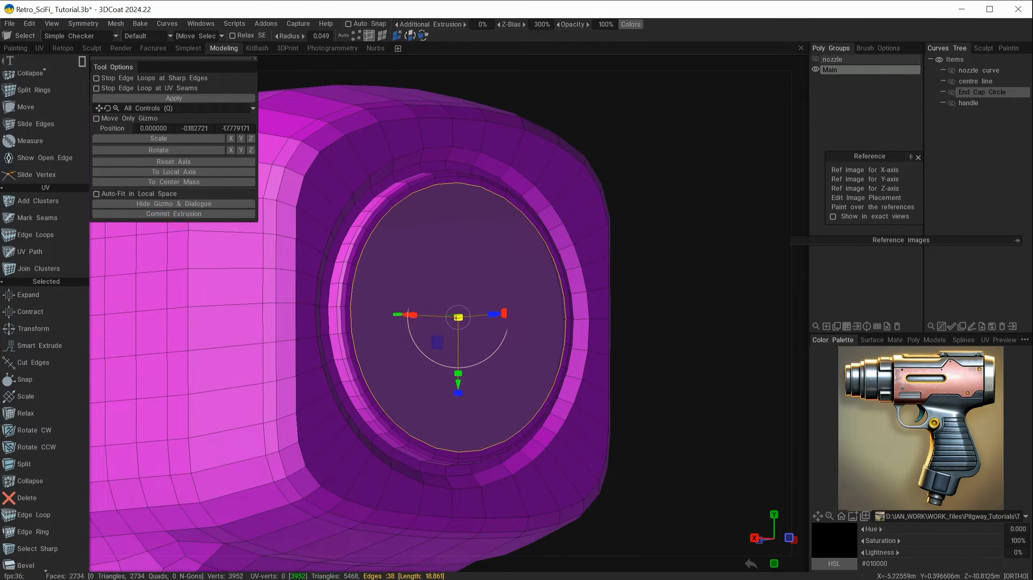
mouse_move(458, 318)
mouse_down()
mouse_move(444, 320)
mouse_move(457, 319)
mouse_up()
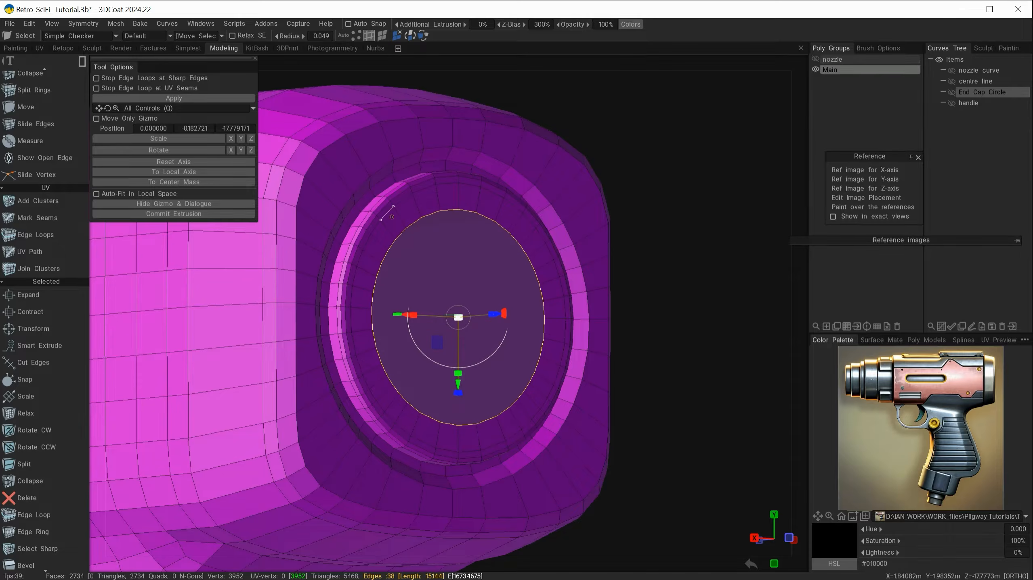
click(216, 214)
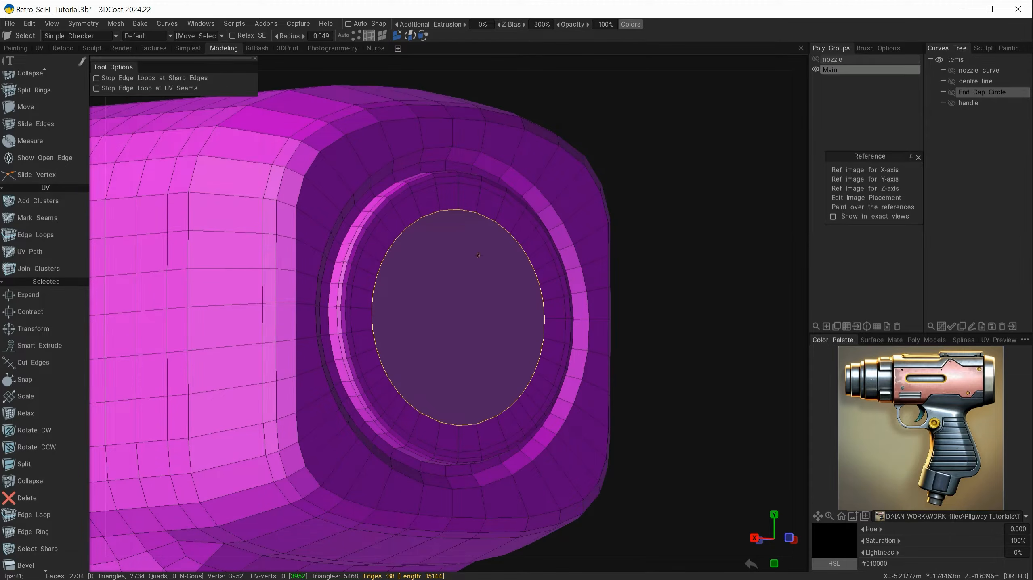
alt+drag(471, 330, 498, 251)
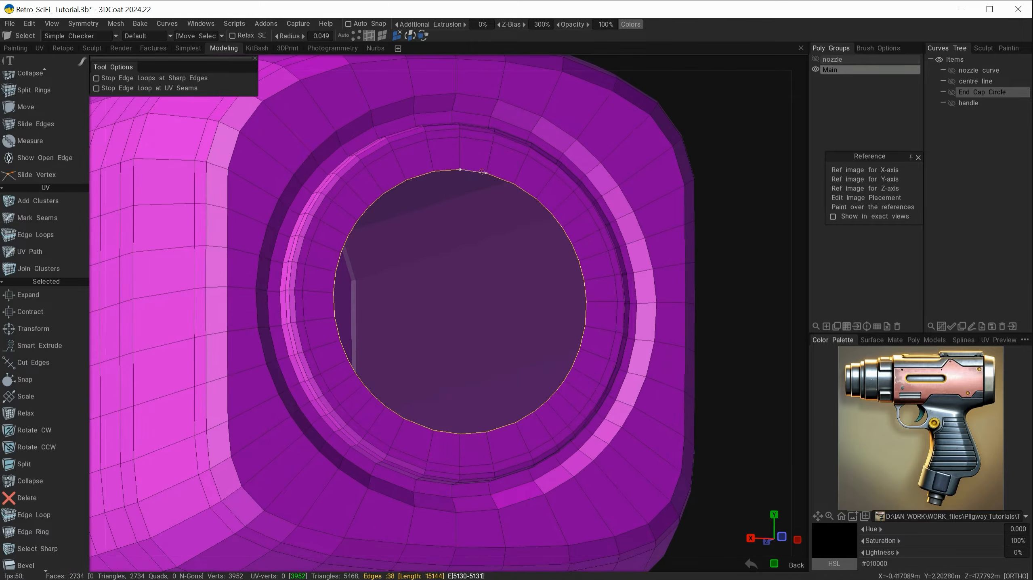
Undo the inner extruded ring in the rear bore, returning the mesh to 2696 faces
click(382, 36)
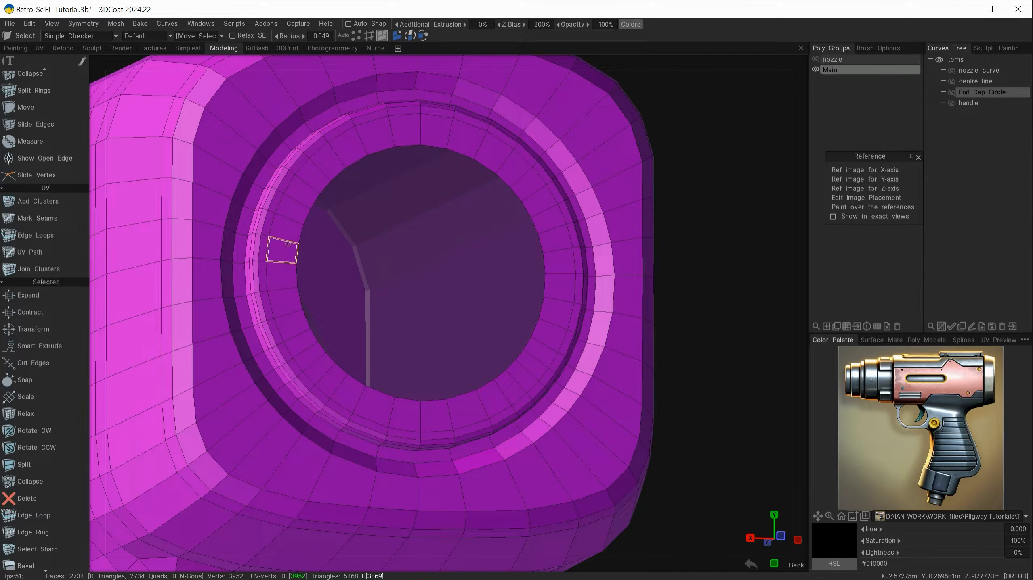
key(ctrl+z)
key(ctrl+z)
key(ctrl+z)
key(ctrl+z)
key(ctrl+z)
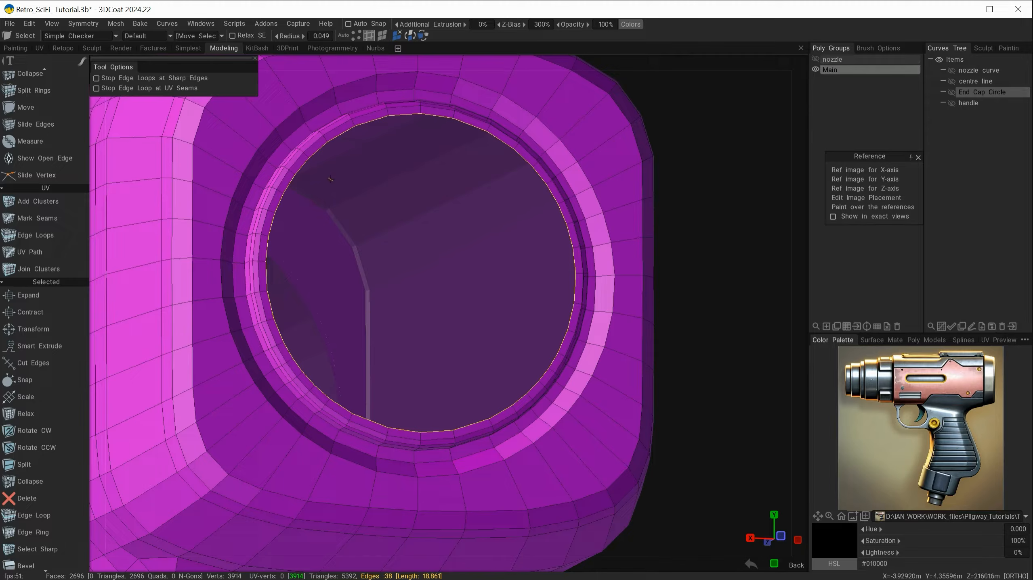
alt+right_drag(334, 198, 378, 214)
alt+middle_drag(378, 215, 466, 241)
mouse_move(454, 258)
alt+right_down()
mouse_move(442, 251)
mouse_move(448, 258)
alt+right_up()
alt+drag(448, 266, 446, 266)
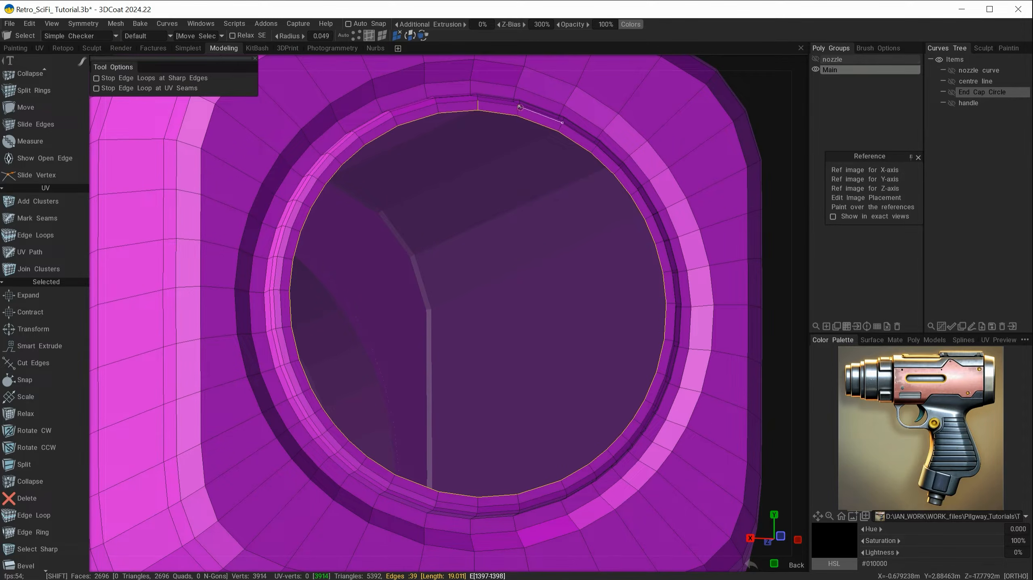
Keep only the hole's border edge loop selected and bring up QuickAccess
shift+click(517, 108)
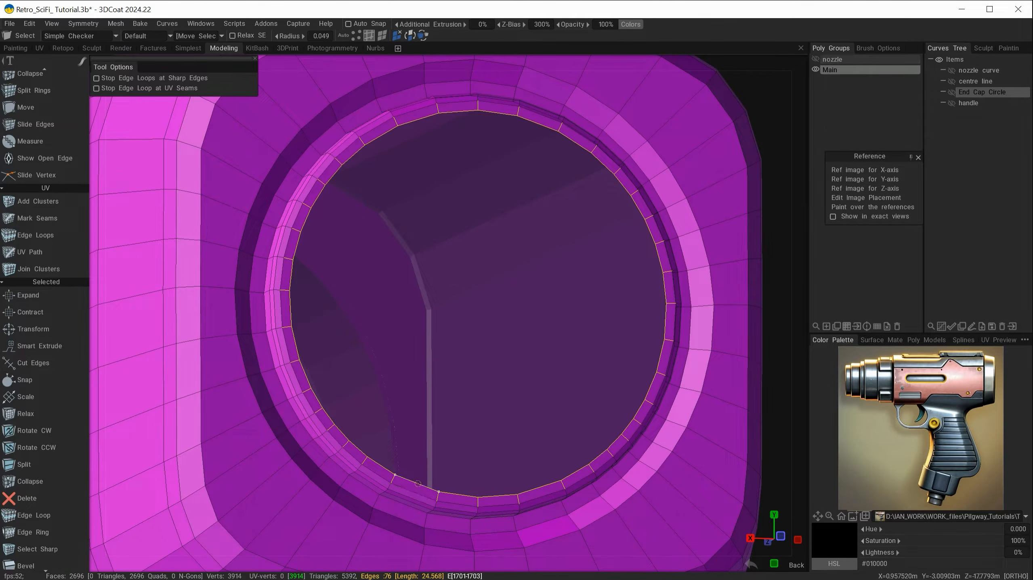
key(ctrl+z)
key(ctrl+z)
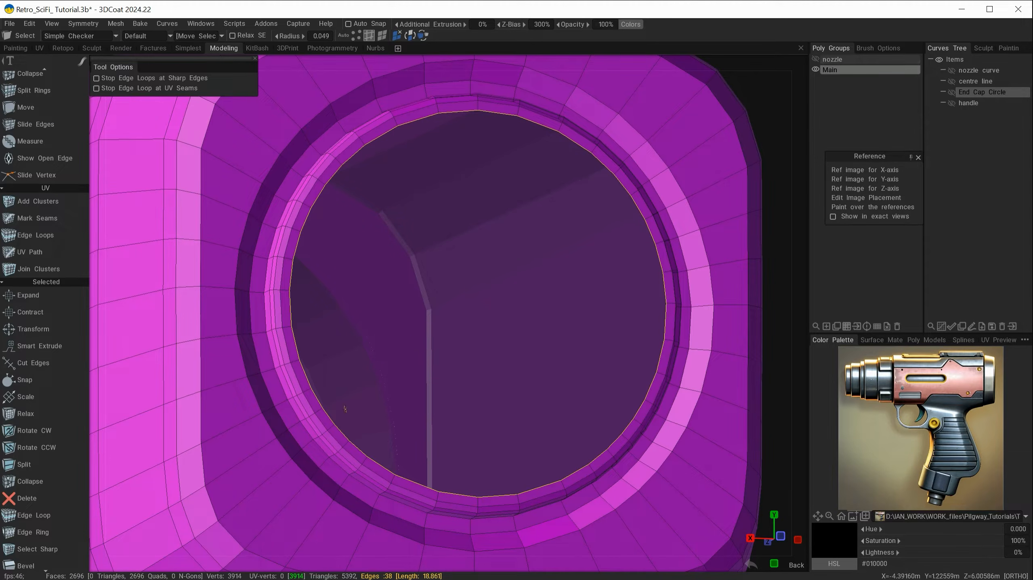
alt+right_drag(551, 281, 521, 280)
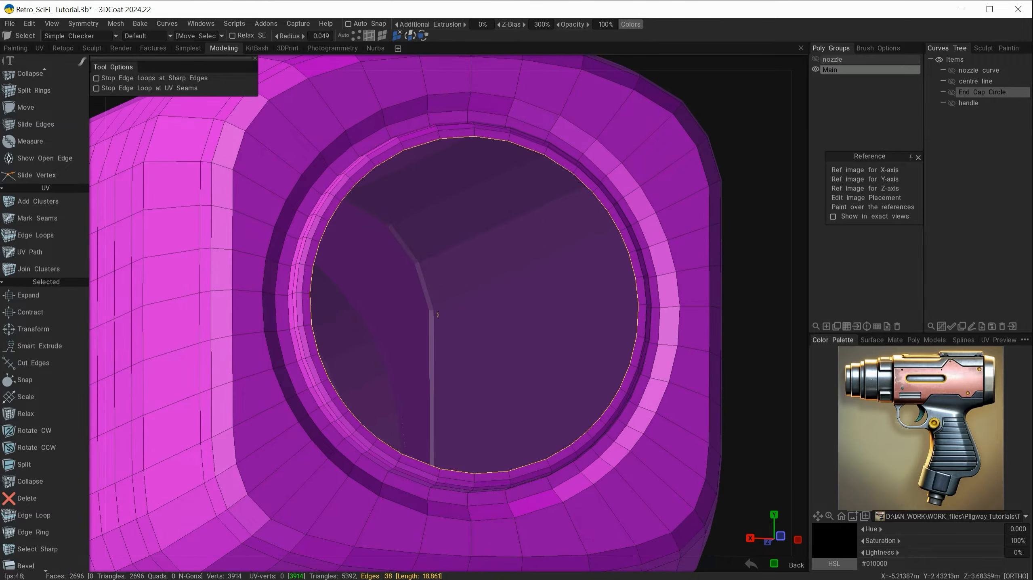
key(space)
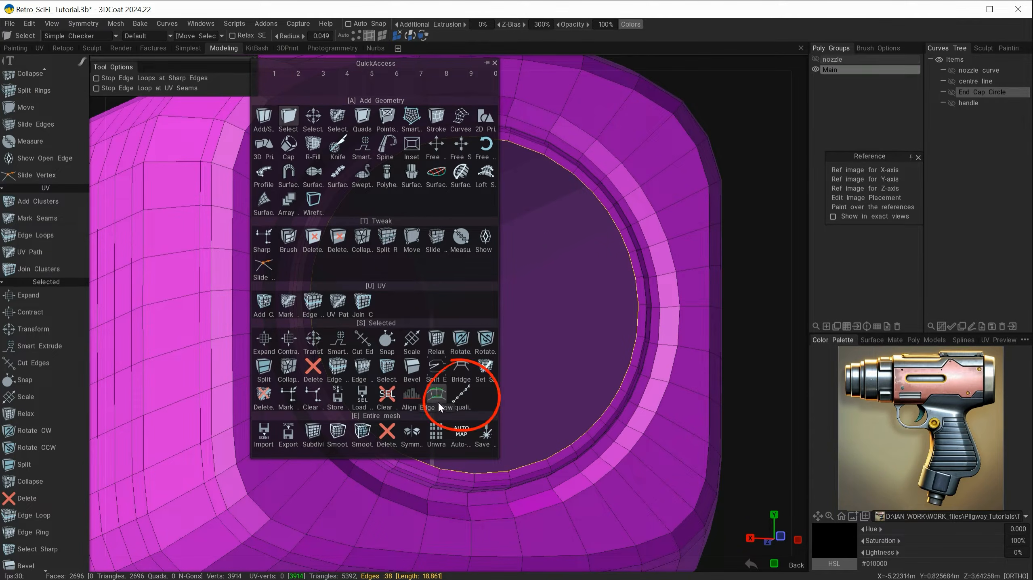
Apply Equalize Edges to the rear hole's border loop and reframe the opening
click(460, 399)
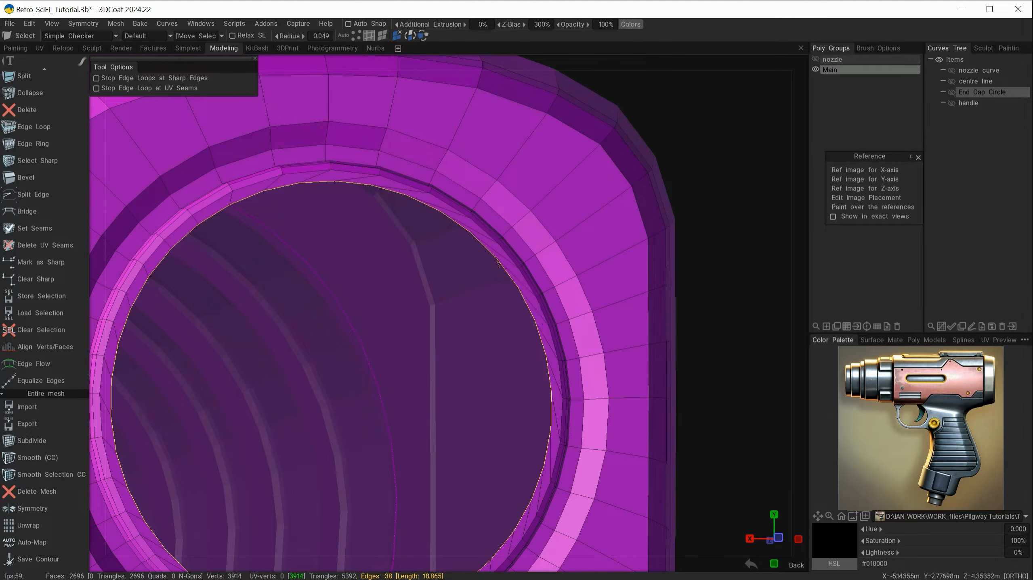
scroll(450, 392, down, 3)
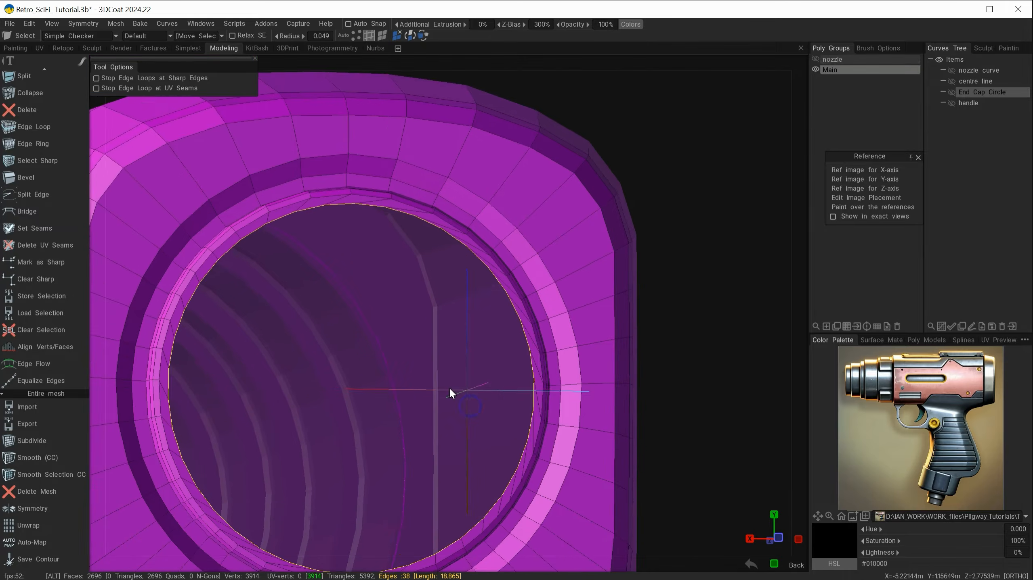
middle_drag(447, 381, 502, 313)
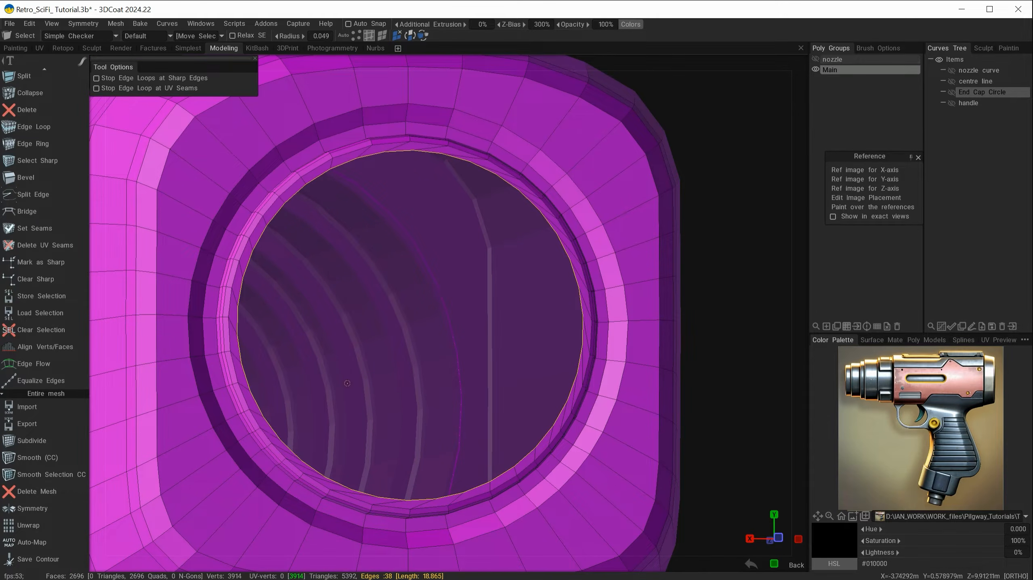
alt+drag(426, 329, 432, 334)
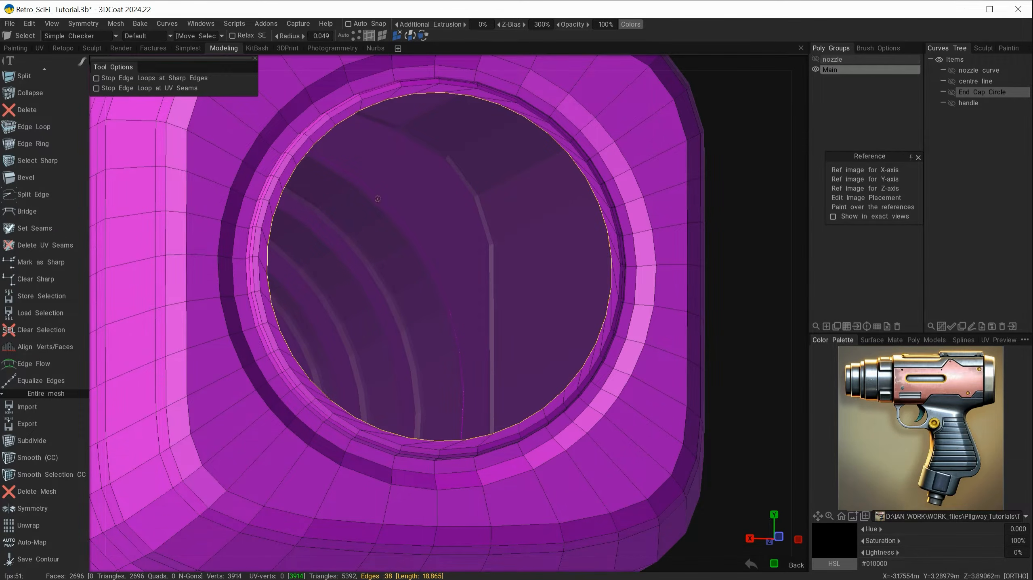
Extrude the border loop twice with Transform, shrinking the second ring into a smaller opening (2772 faces)
key(space)
click(319, 337)
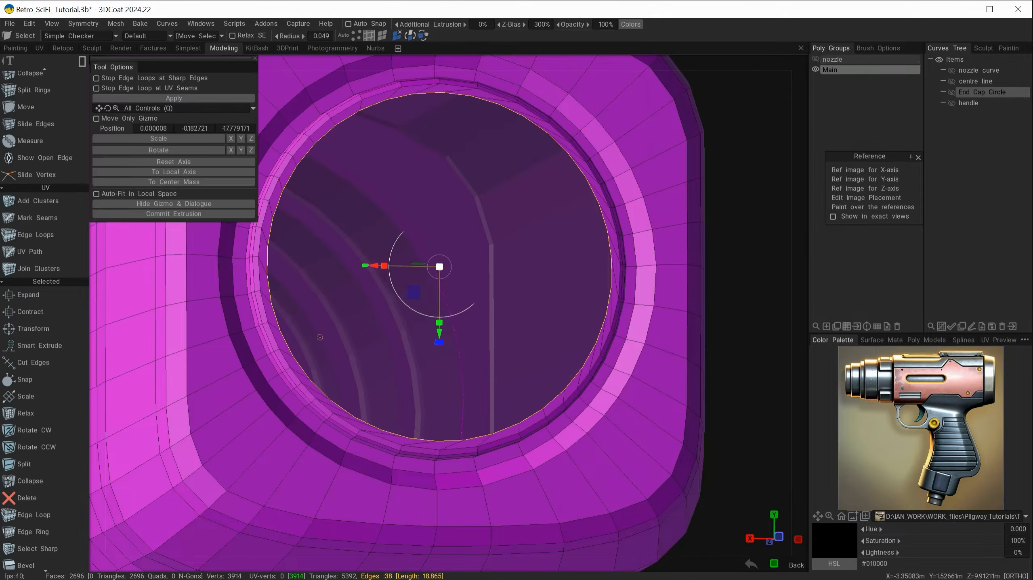
click(200, 214)
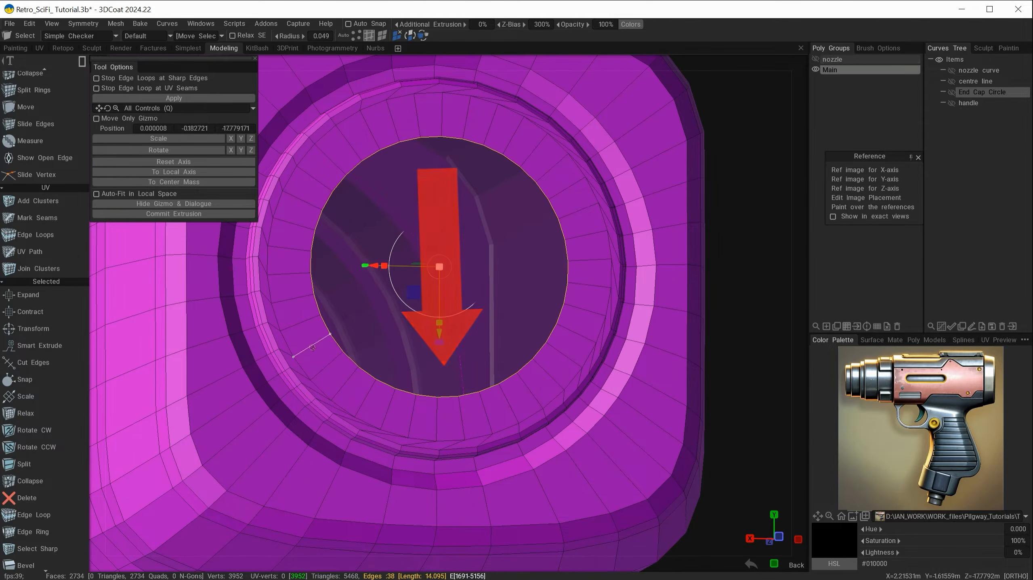
drag(438, 269, 448, 308)
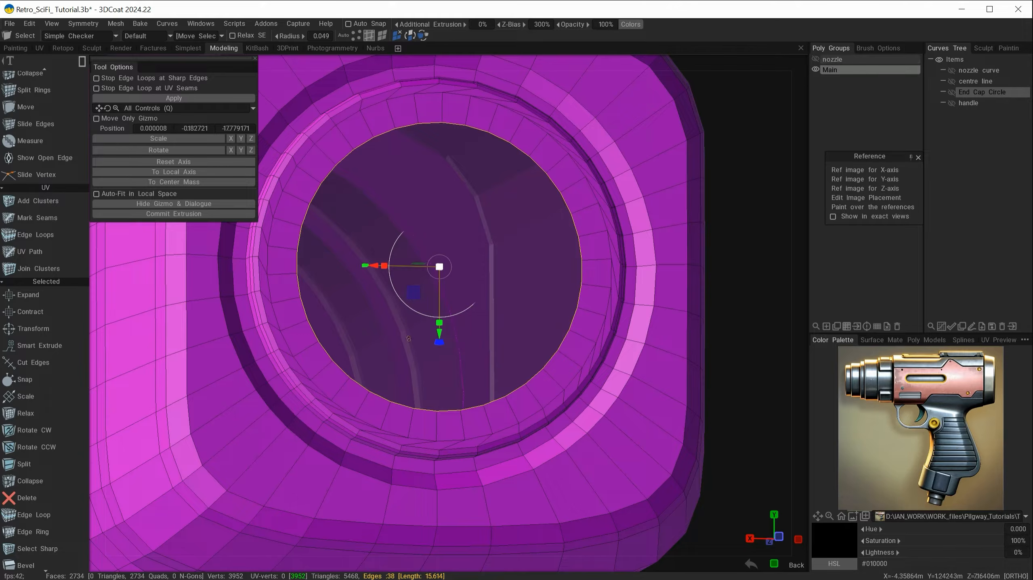
click(166, 215)
mouse_move(439, 267)
mouse_down()
mouse_move(425, 270)
mouse_move(444, 281)
mouse_move(432, 277)
mouse_up()
key(Escape)
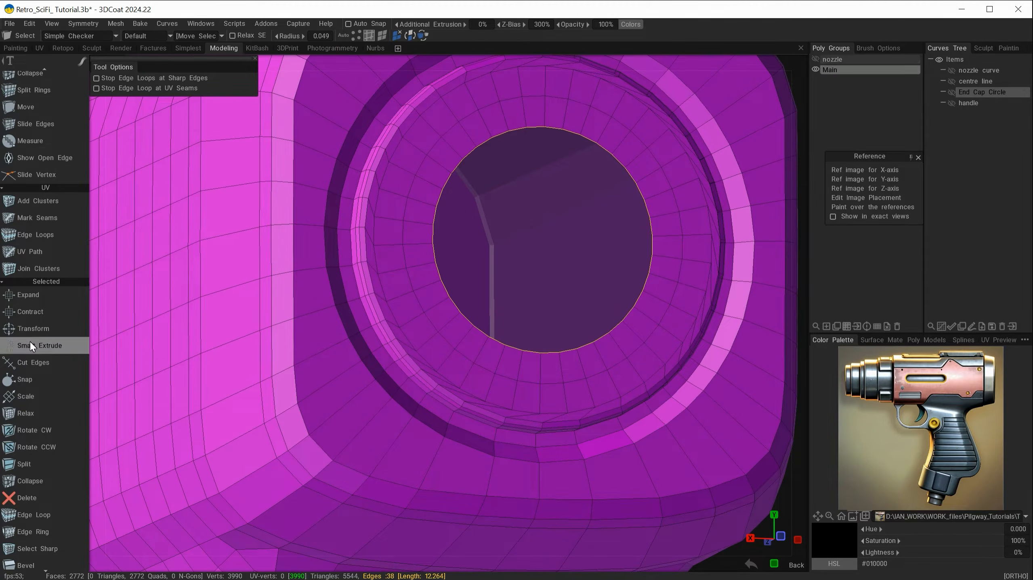
scroll(30, 341, up, 5)
scroll(35, 307, up, 5)
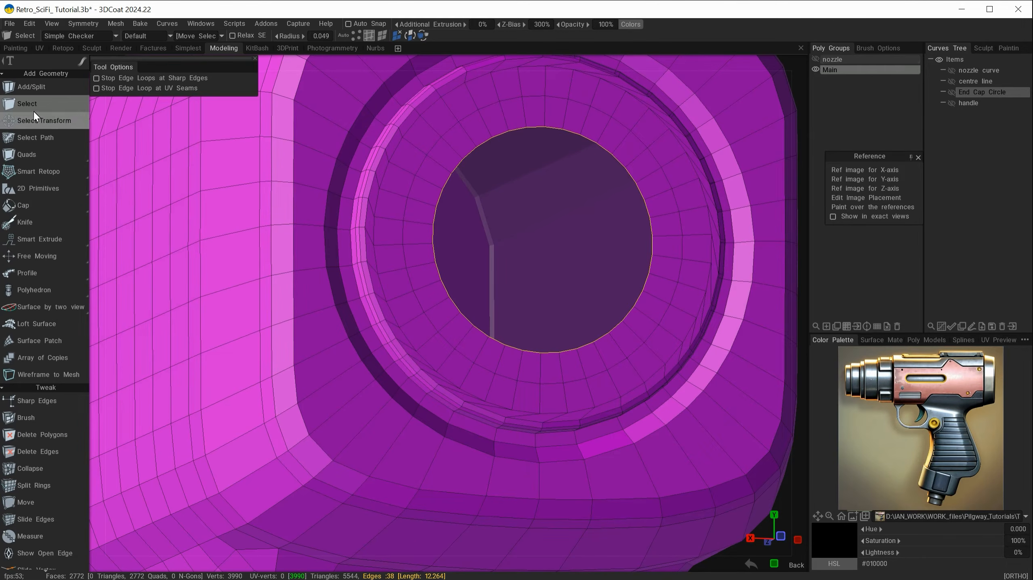
Close the inner circular opening with a Tri-type triangle-fan cap, reaching 2810 faces
click(21, 205)
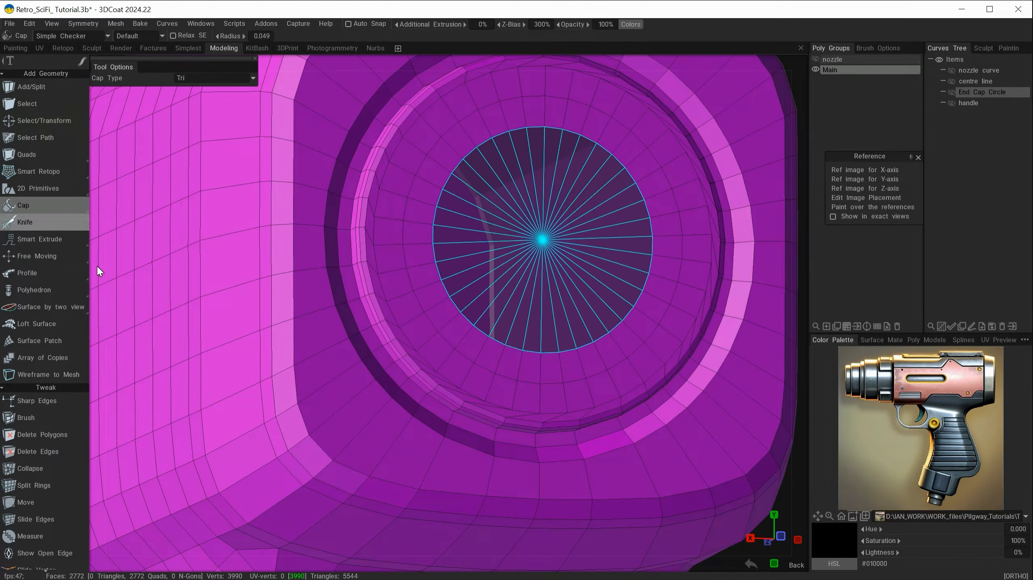
click(611, 317)
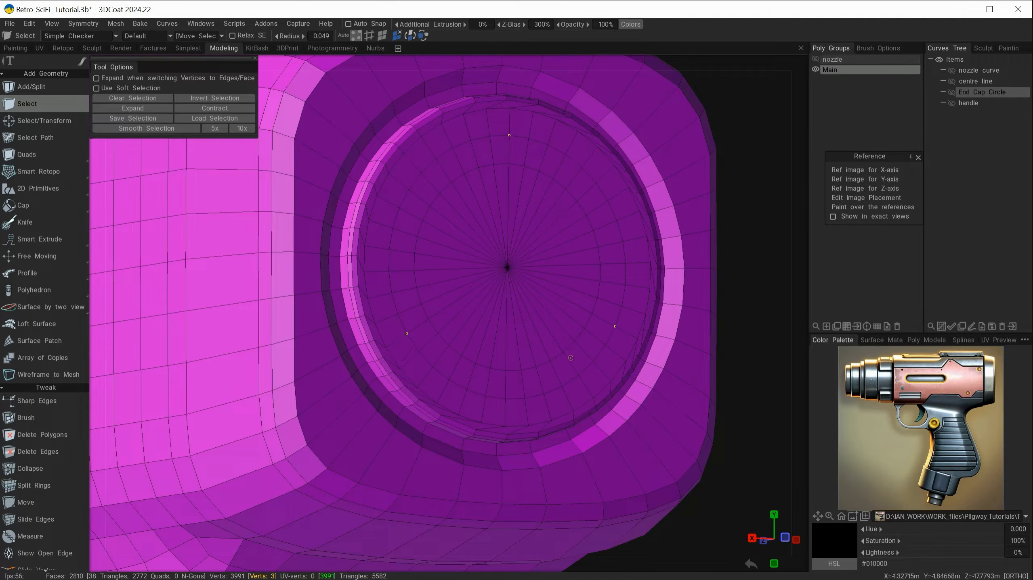
mouse_move(521, 403)
alt+mouse_down()
mouse_move(476, 400)
mouse_move(512, 401)
alt+mouse_up()
scroll(512, 401, up, 2)
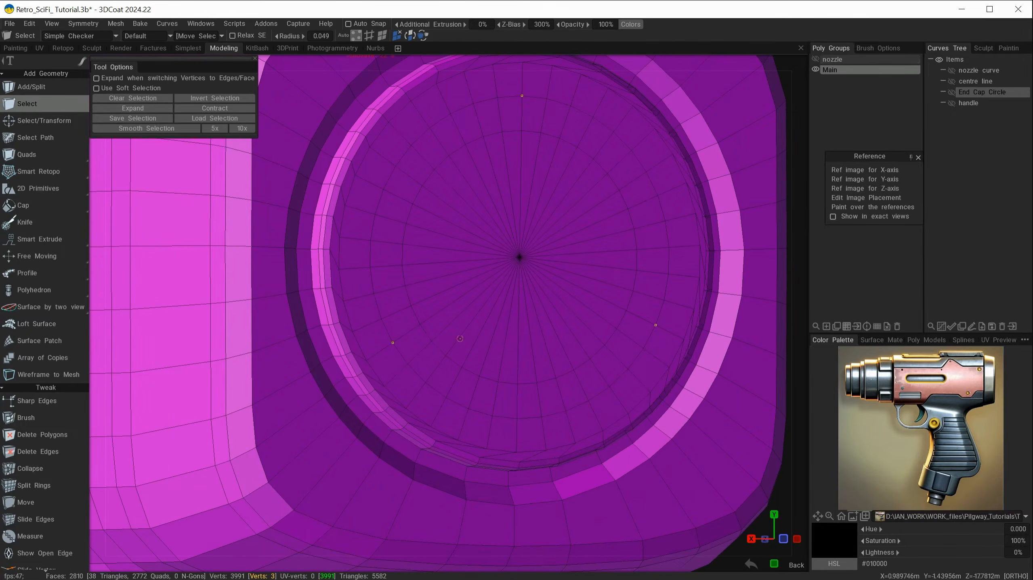
key(space)
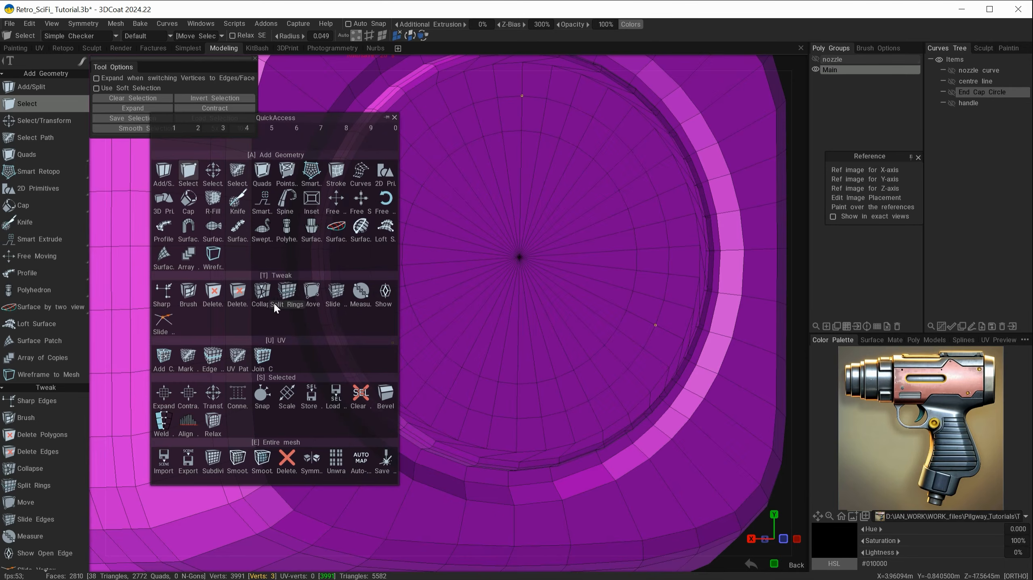
Bevel the three picked cap vertices at size 0.372 with Add Face on
click(384, 394)
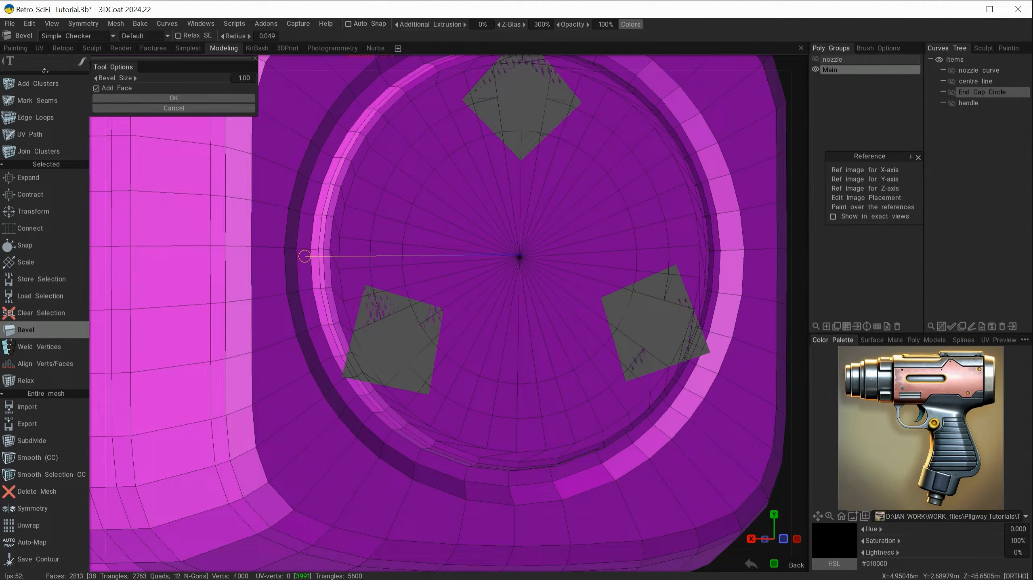
drag(129, 66, 176, 115)
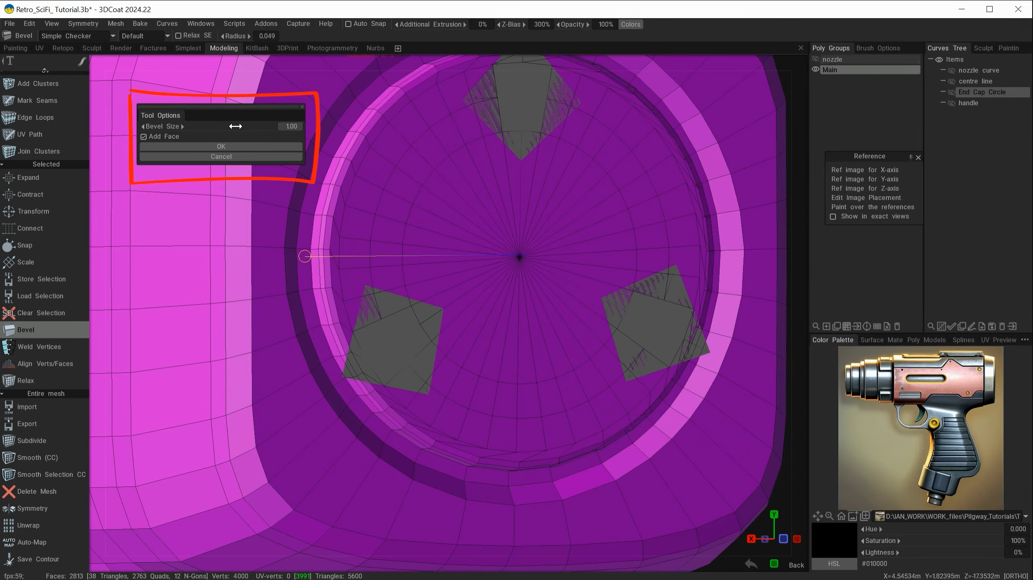
drag(244, 126, 223, 126)
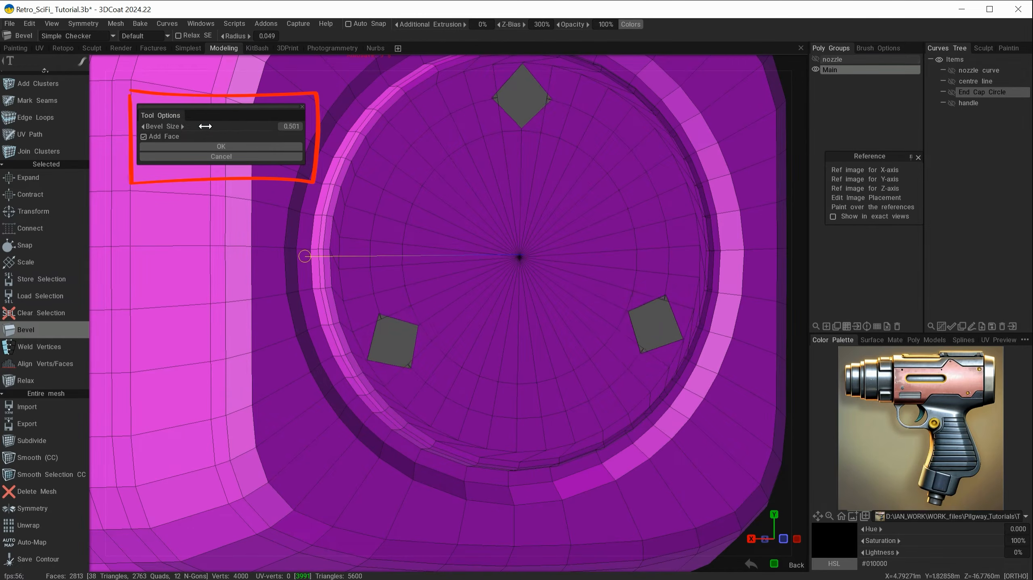
mouse_move(304, 256)
mouse_down()
mouse_move(323, 256)
mouse_move(314, 253)
mouse_up()
alt+drag(434, 357, 466, 358)
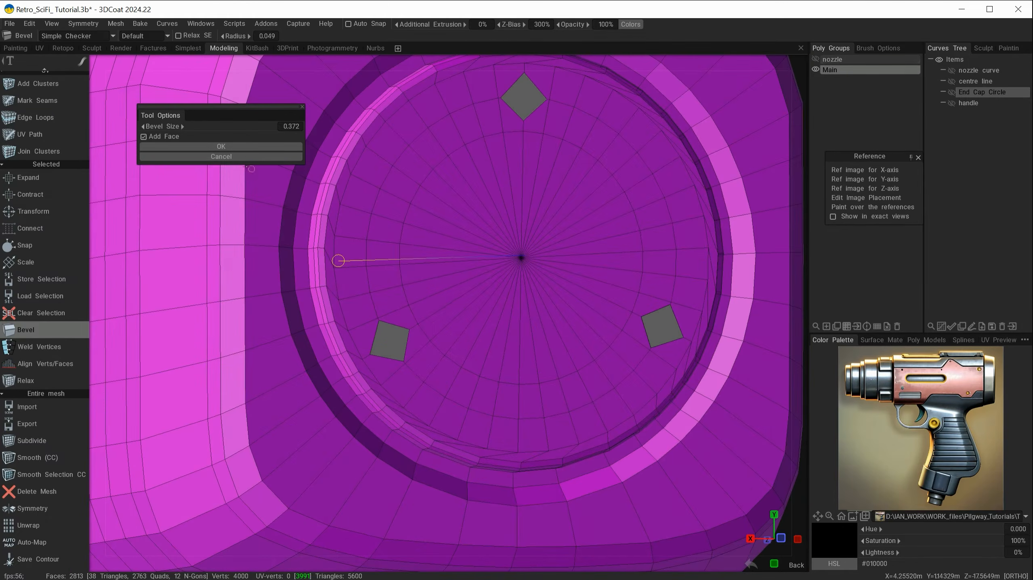
click(220, 147)
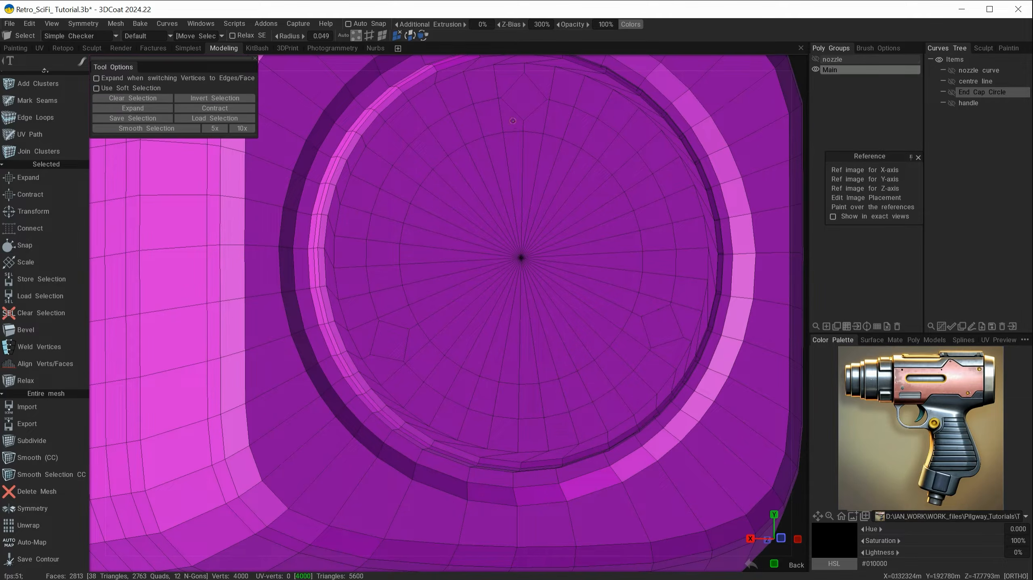
mouse_move(431, 367)
alt+mouse_down()
mouse_move(446, 369)
mouse_move(429, 364)
alt+mouse_up()
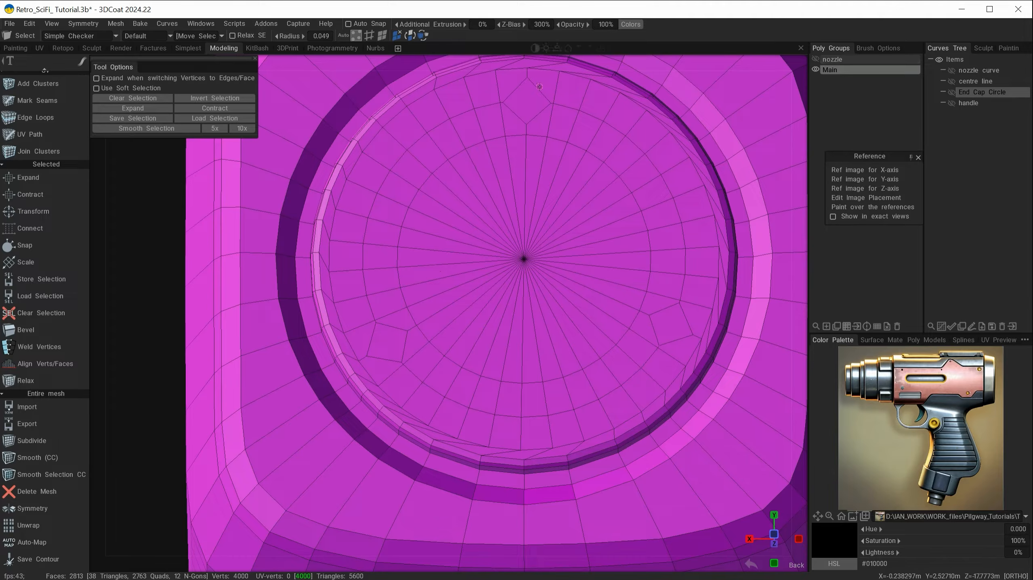
mouse_move(542, 405)
alt+mouse_down()
mouse_move(490, 410)
mouse_move(538, 418)
mouse_move(523, 389)
mouse_move(395, 392)
alt+mouse_up()
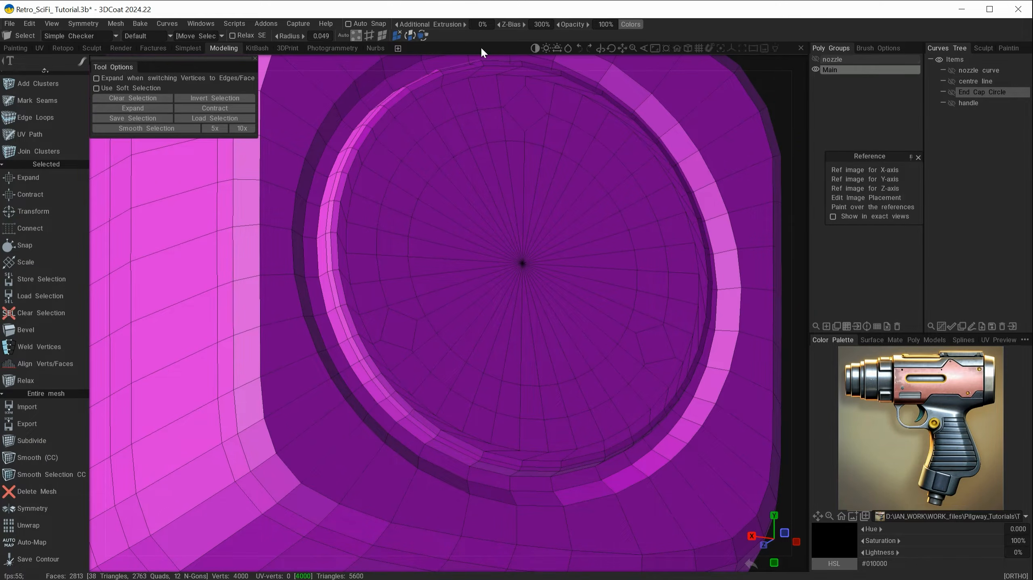
alt+drag(518, 393, 553, 373)
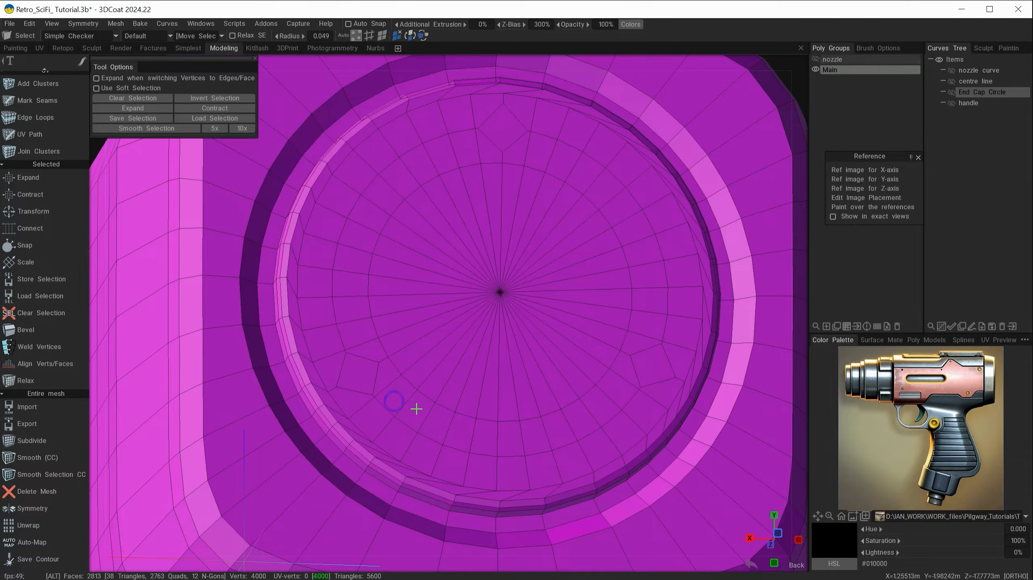
scroll(417, 408, up, 4)
Select the four edges of the square inset and split them with Cut Edges (2)
click(370, 35)
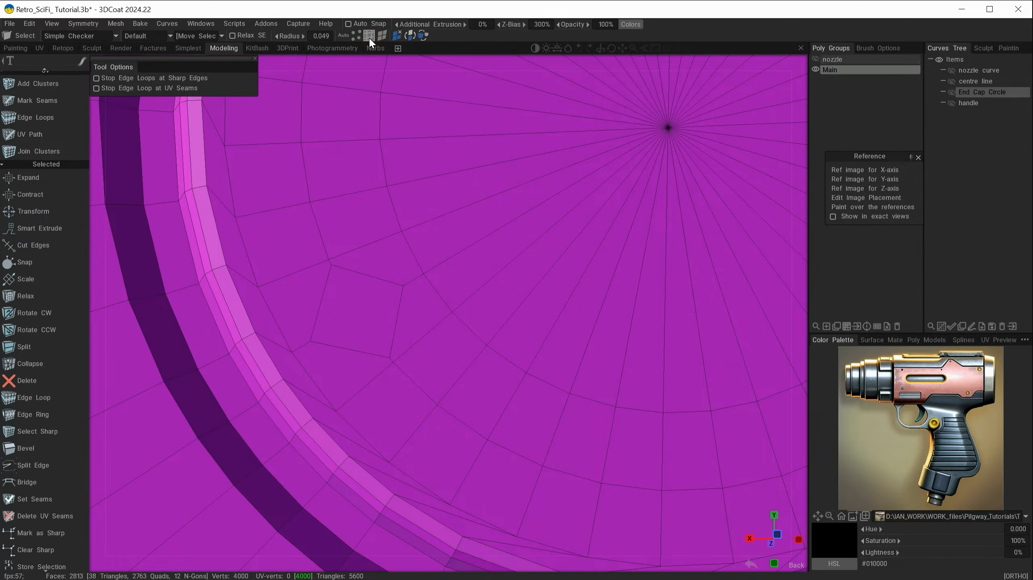
click(372, 273)
shift+click(321, 305)
shift+click(350, 349)
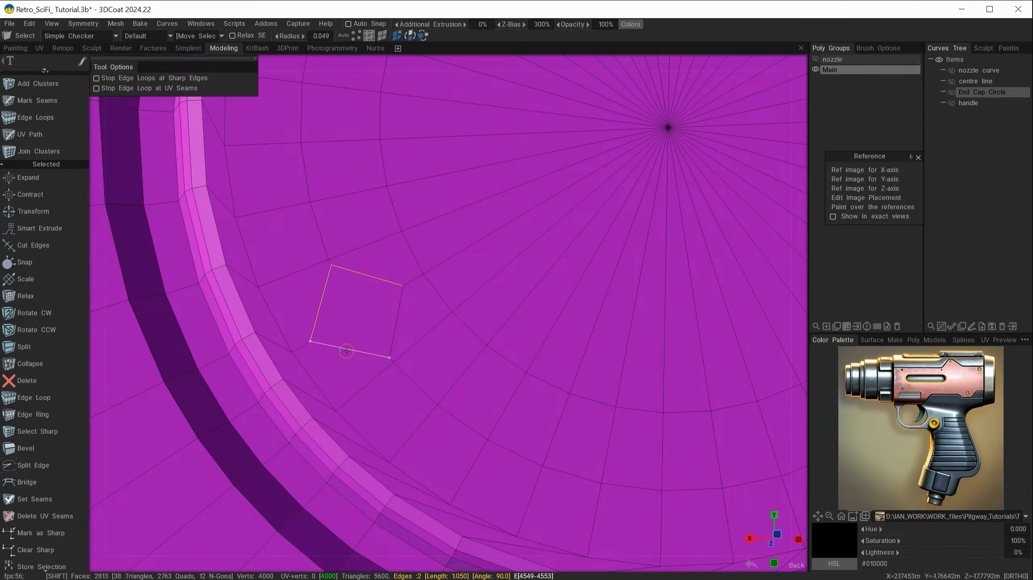
shift+click(396, 322)
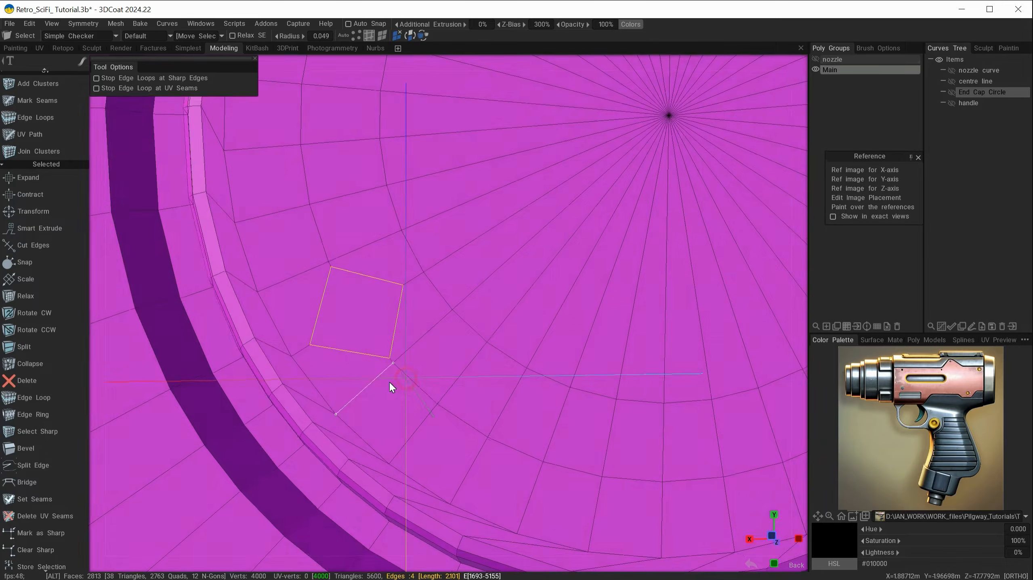
key(space)
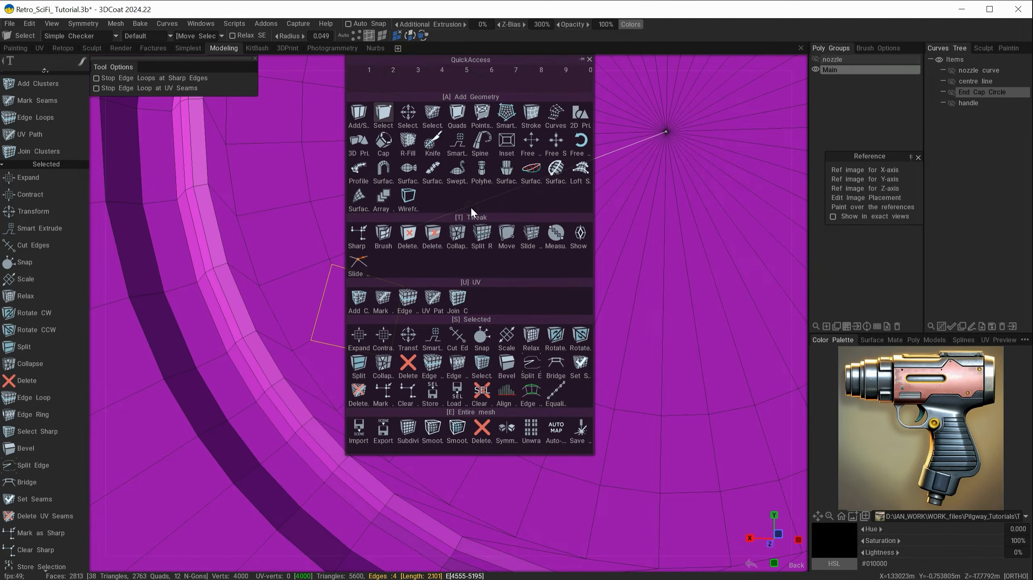
click(457, 335)
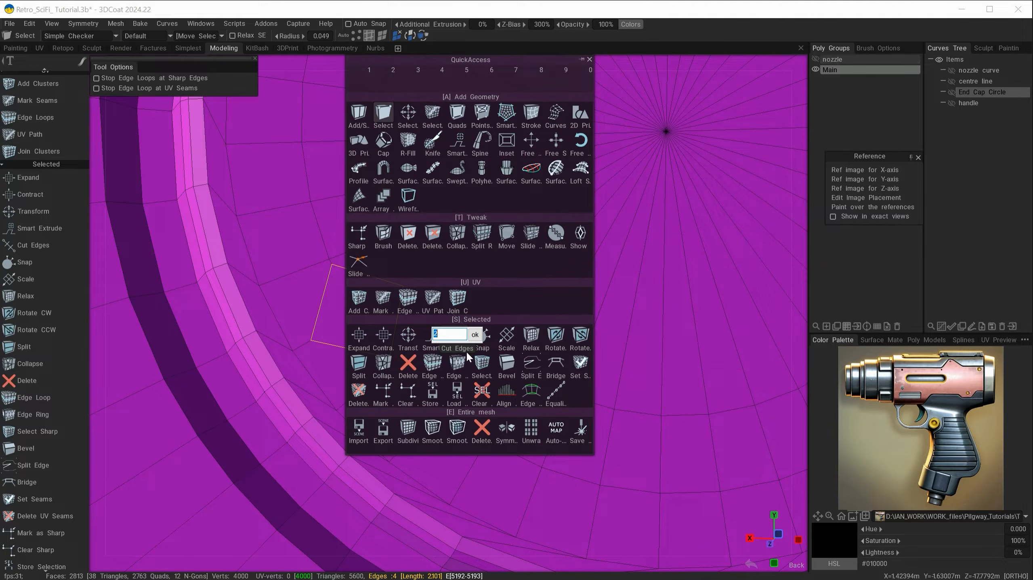
click(475, 335)
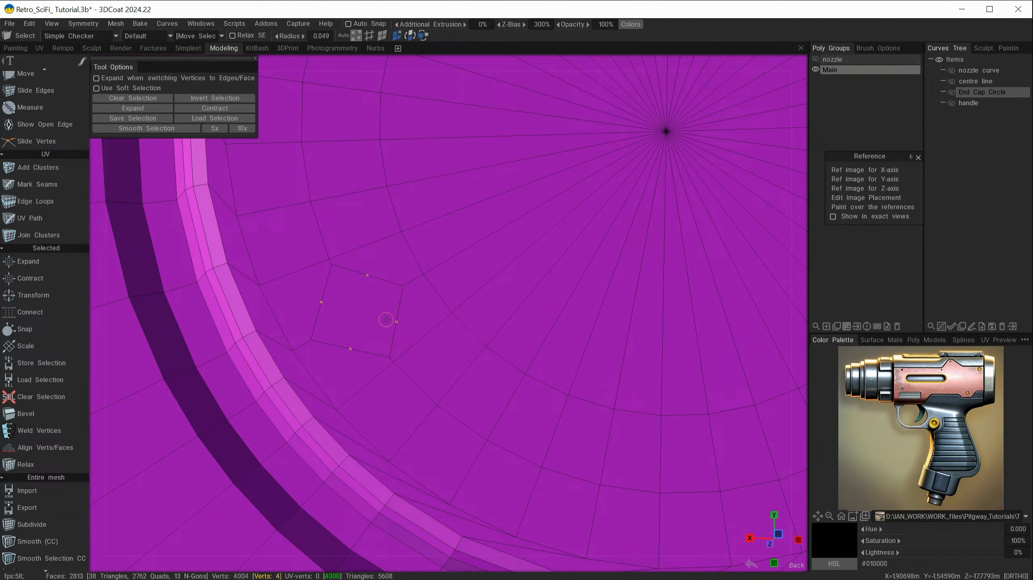
Connect the selected surrounding vertices with new edges, taking the mesh to 2820 faces
shift+click(259, 286)
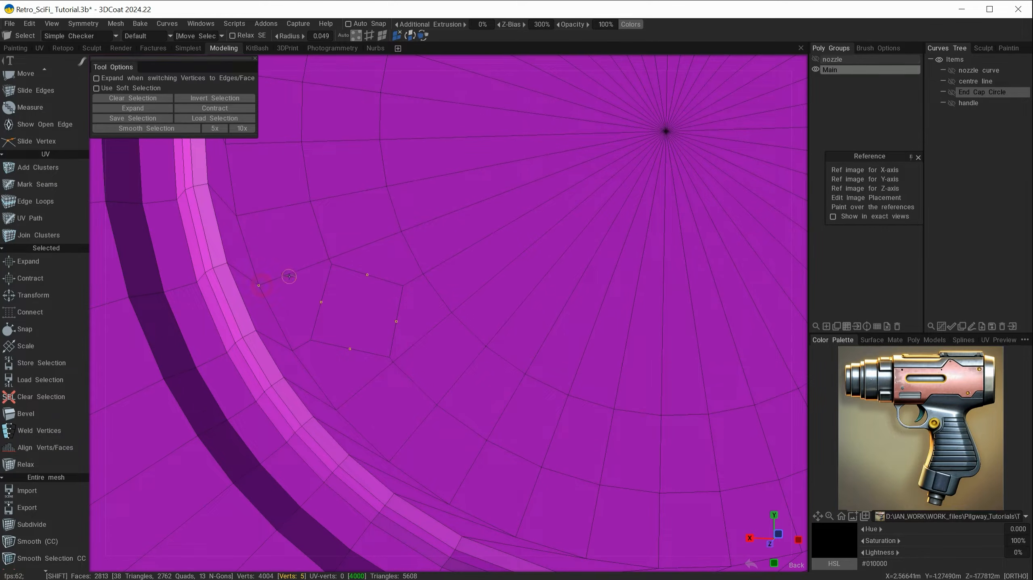
shift+click(401, 232)
shift+click(452, 313)
shift+click(335, 410)
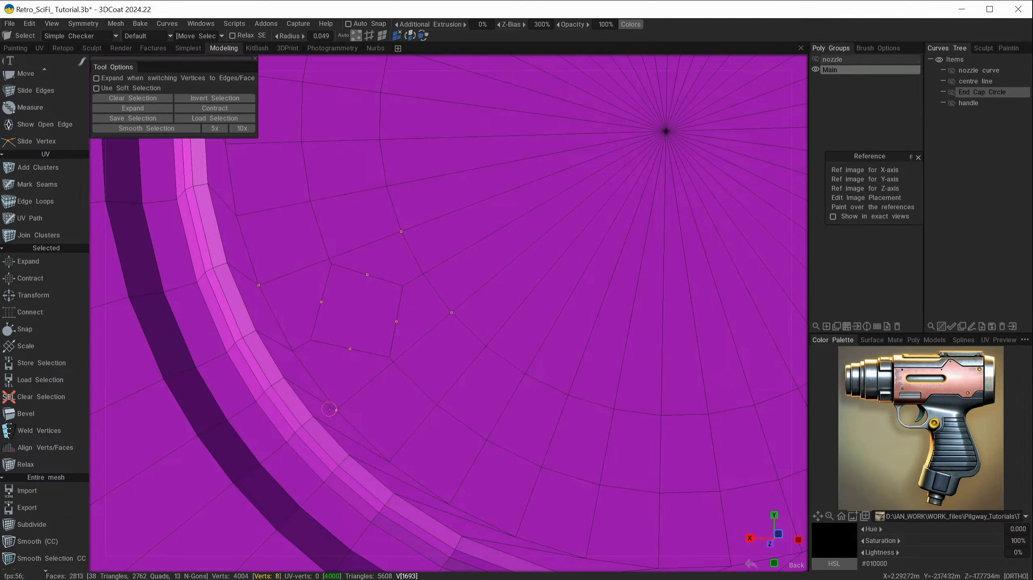
key(space)
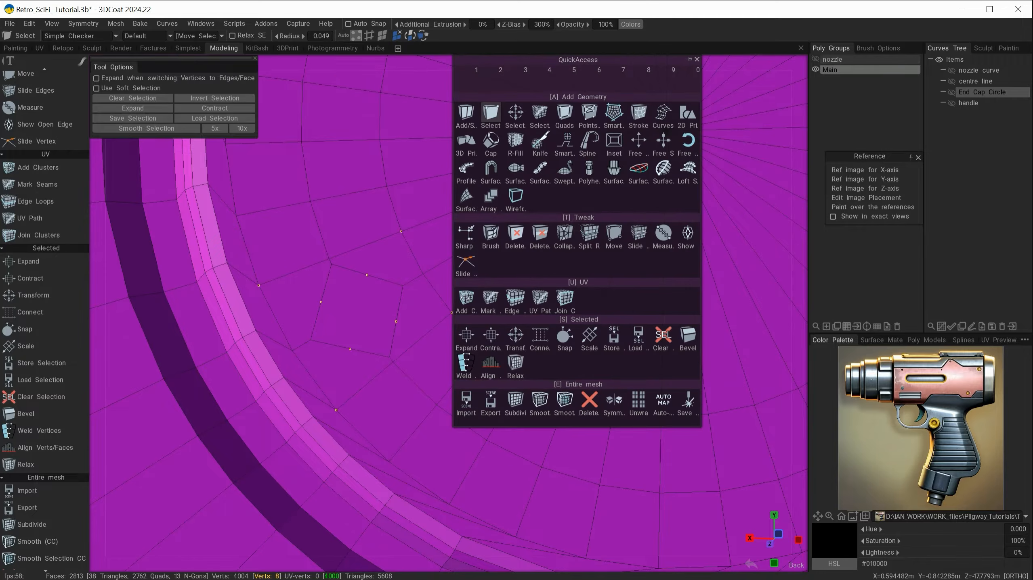
click(542, 338)
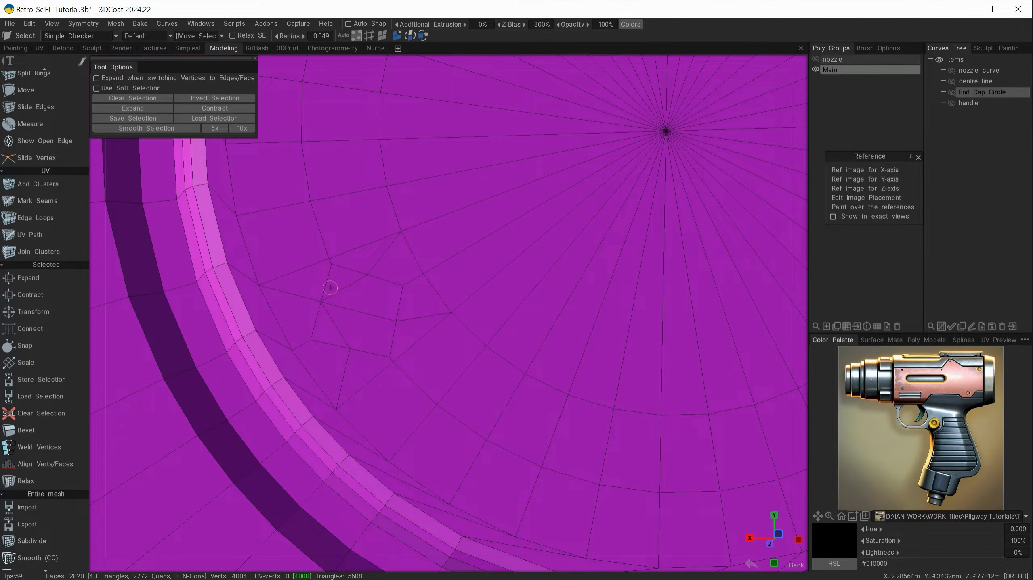
scroll(21, 227, up, 4)
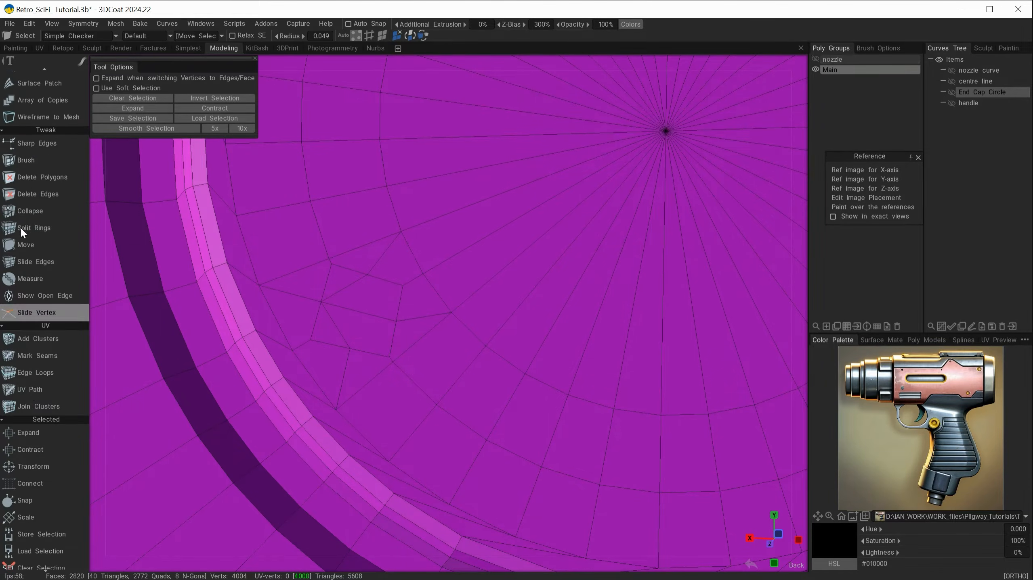
Delete the three stray edges around the rear cap's square patch, then return to the Select tool
click(33, 195)
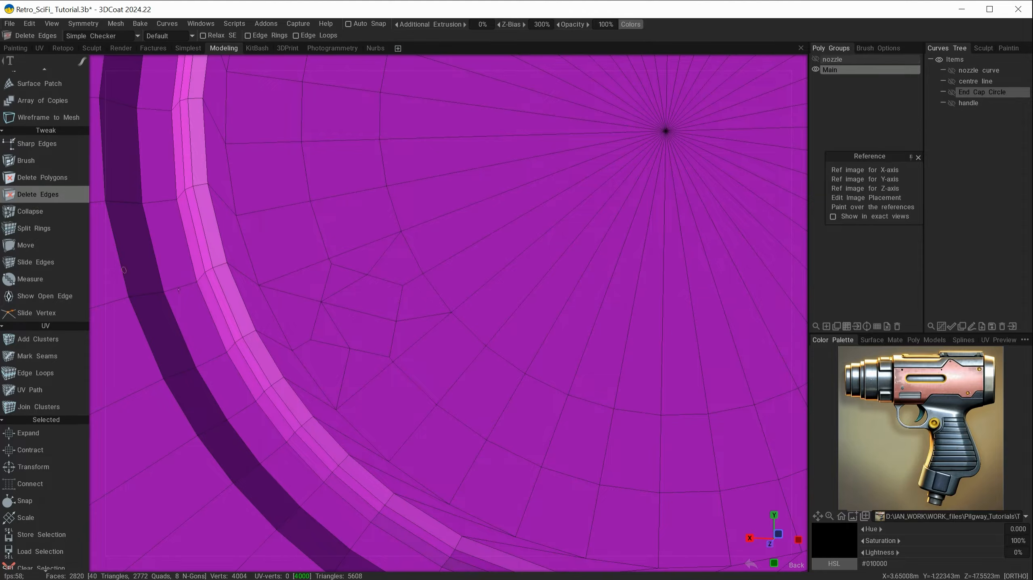
click(353, 286)
click(354, 310)
click(342, 324)
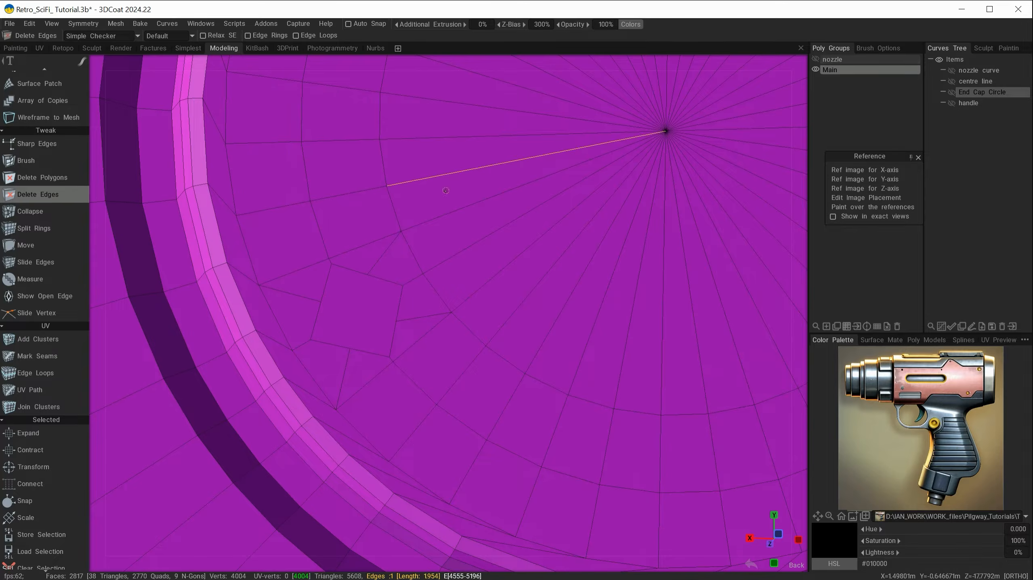
key(space)
click(358, 114)
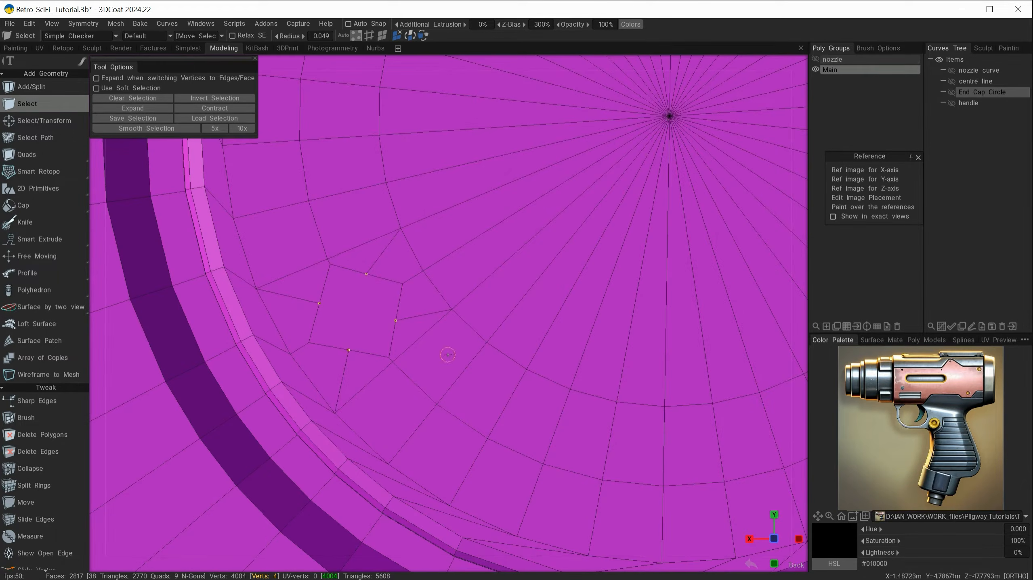
key(space)
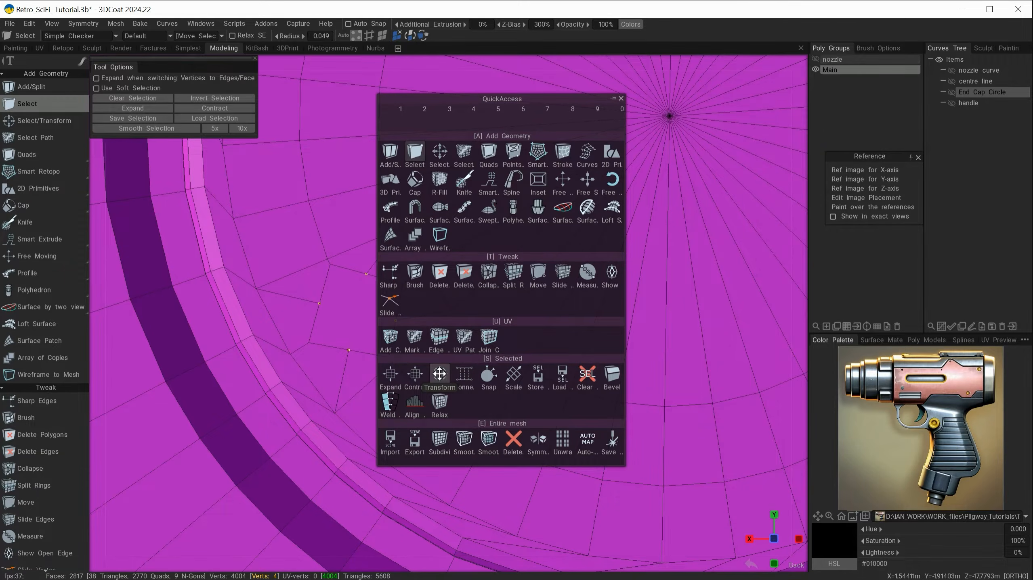
Try scaling the vertex ring outward with the Transform gizmo, then undo back to the plain square patch
click(439, 373)
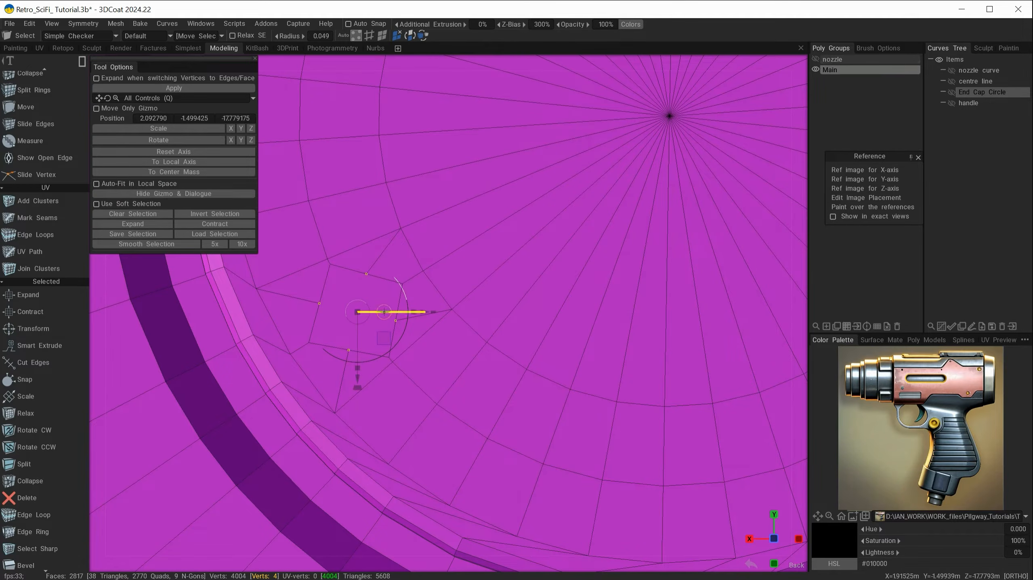
mouse_move(456, 401)
alt+mouse_down()
mouse_move(492, 398)
mouse_move(454, 400)
alt+mouse_up()
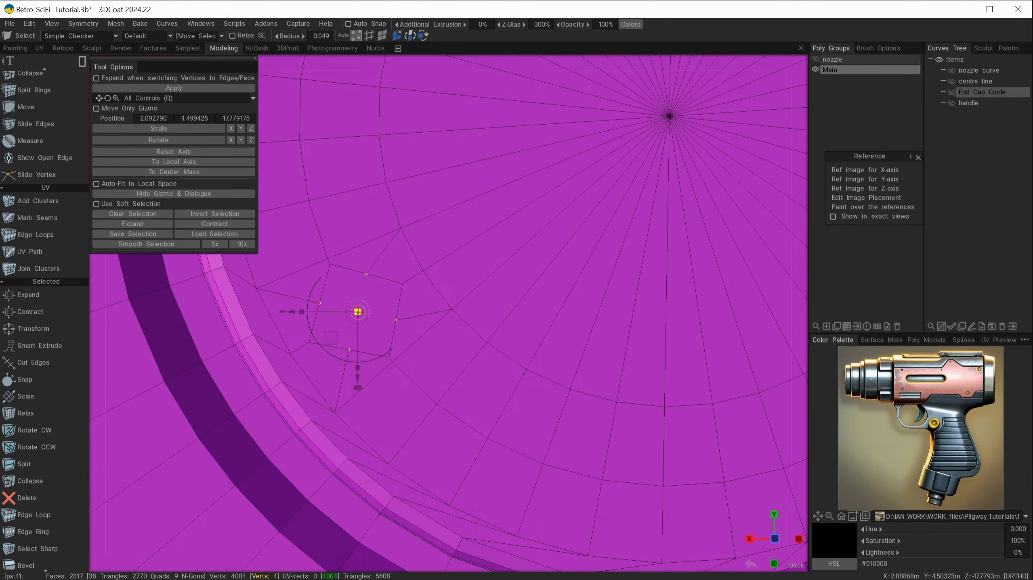
drag(357, 312, 370, 313)
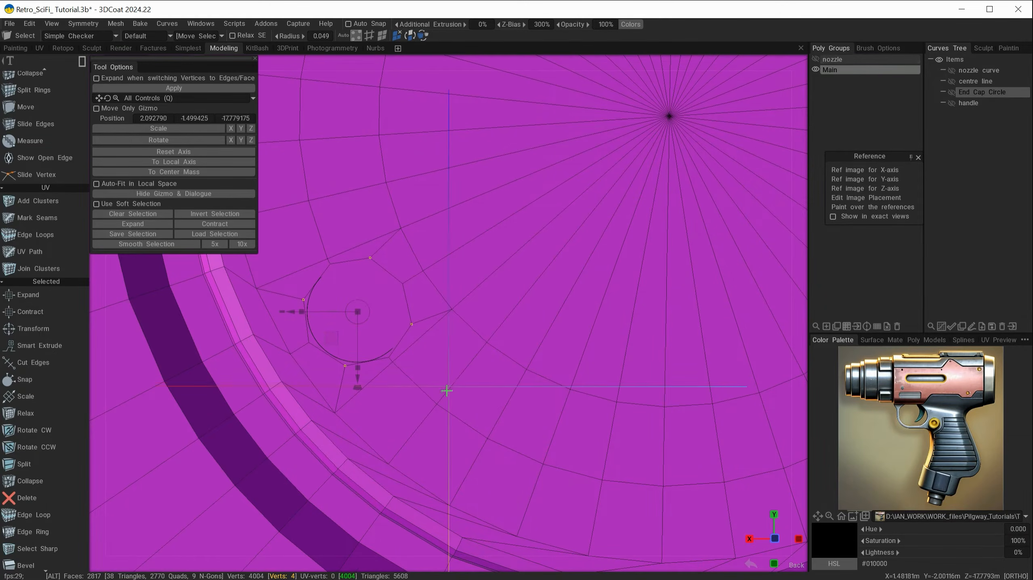
alt+drag(443, 391, 508, 411)
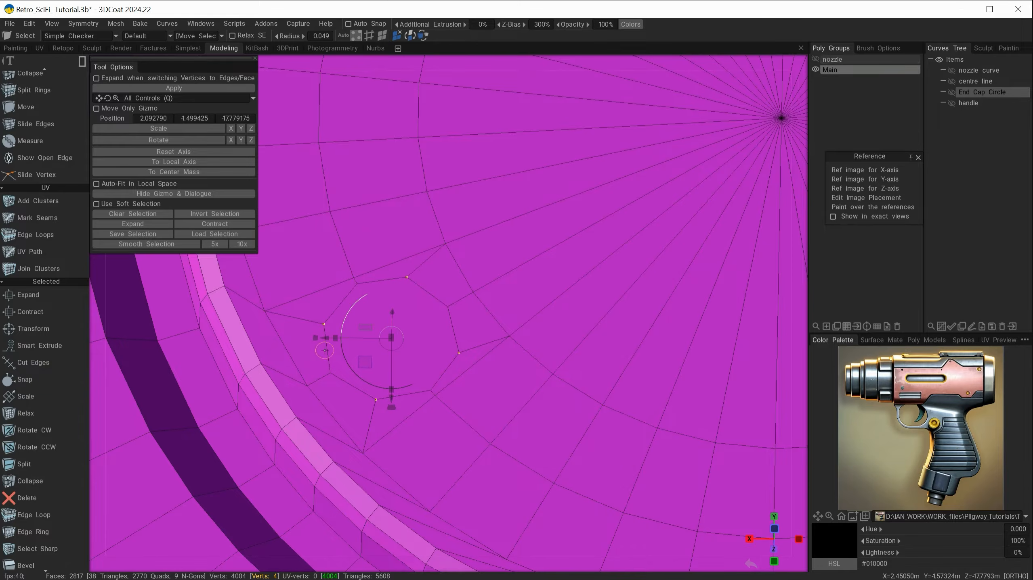
key(ctrl)
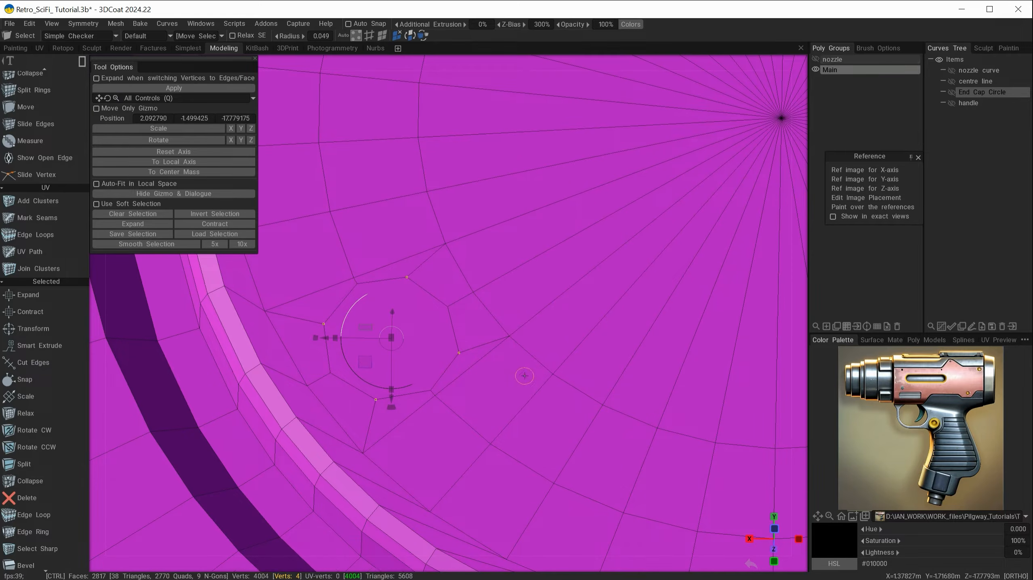
key(ctrl+z)
key(ctrl+z)
key(ctrl+z)
key(ctrl+z)
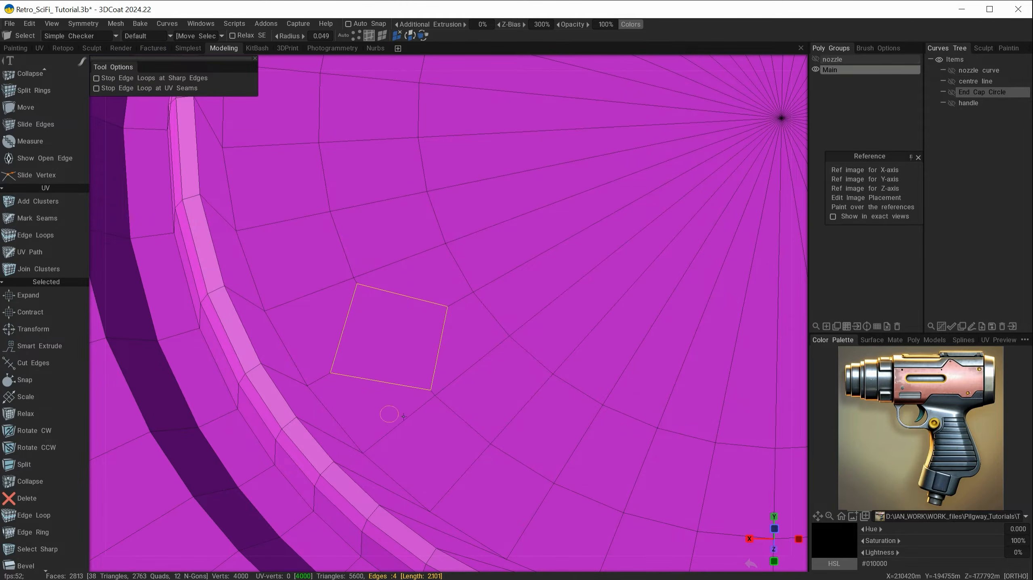
Cut each side of the square patch into three and connect it to four surrounding vertices
key(space)
click(523, 337)
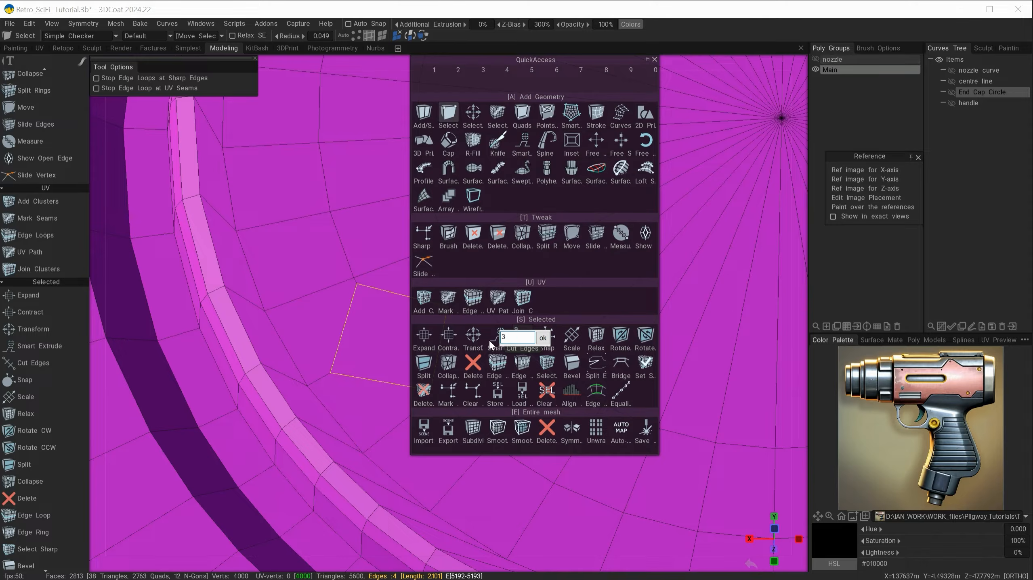
click(543, 339)
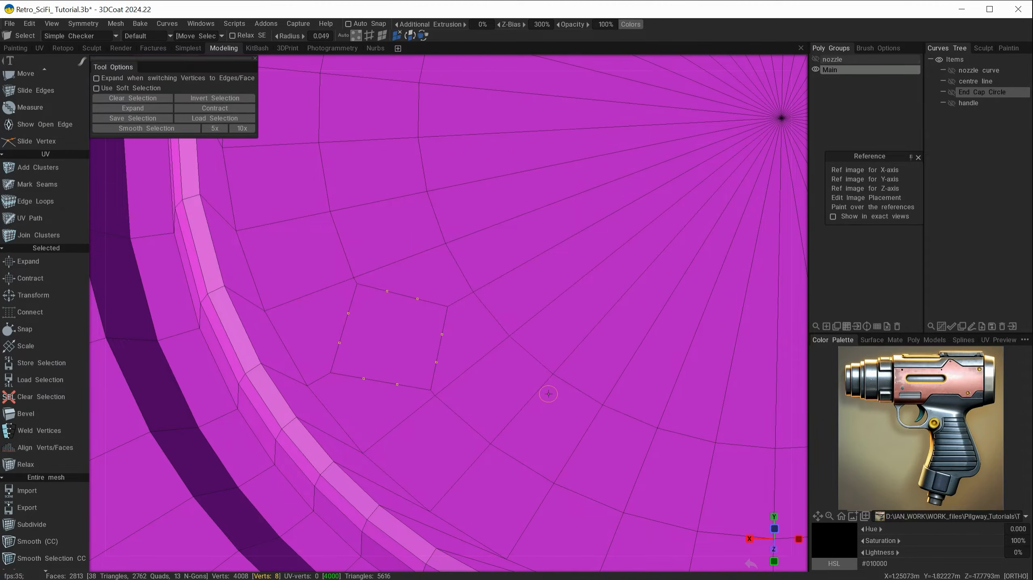
shift+click(265, 311)
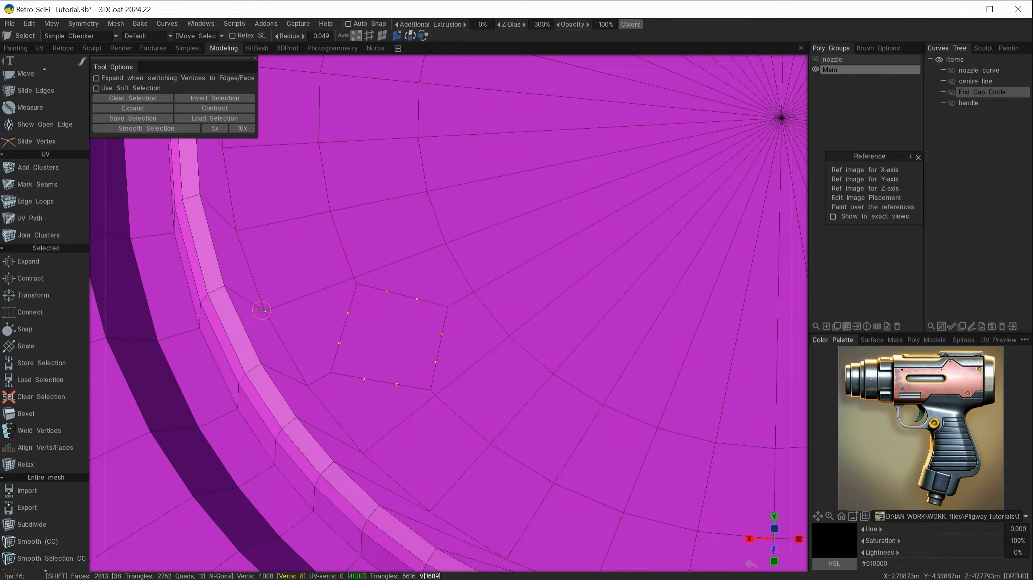
shift+click(362, 454)
shift+click(509, 339)
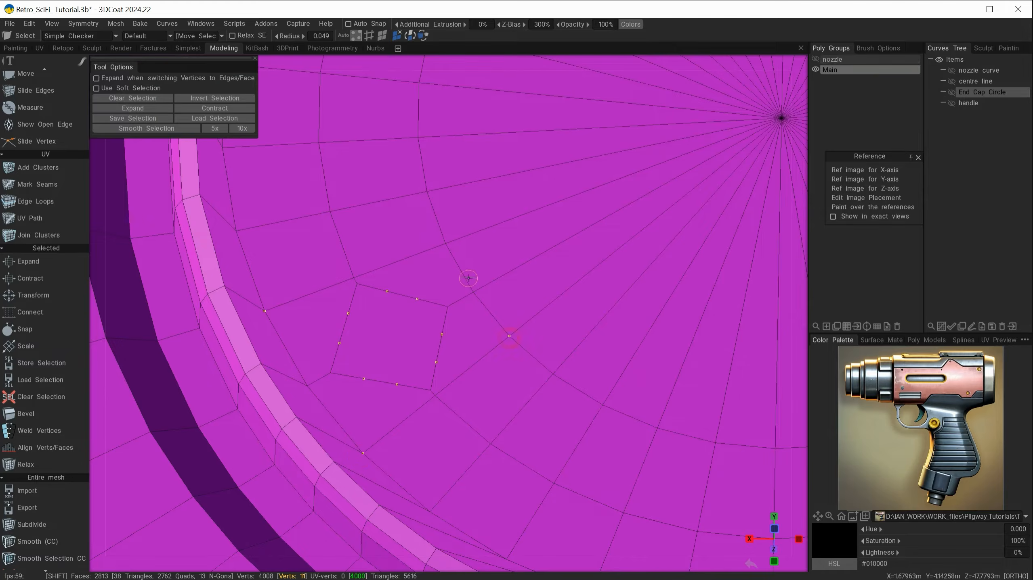
shift+click(446, 244)
key(space)
click(455, 483)
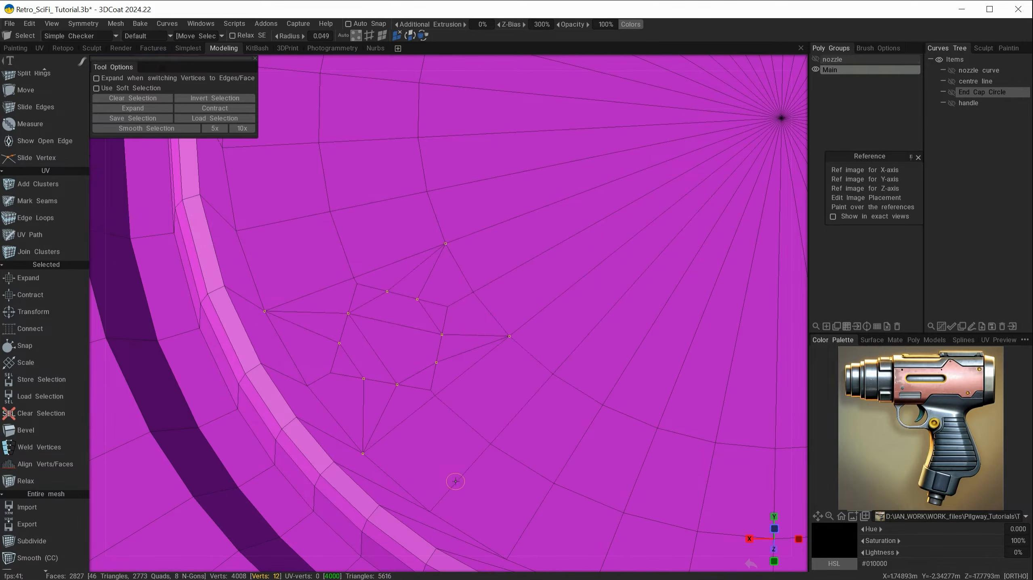
key(ctrl+d)
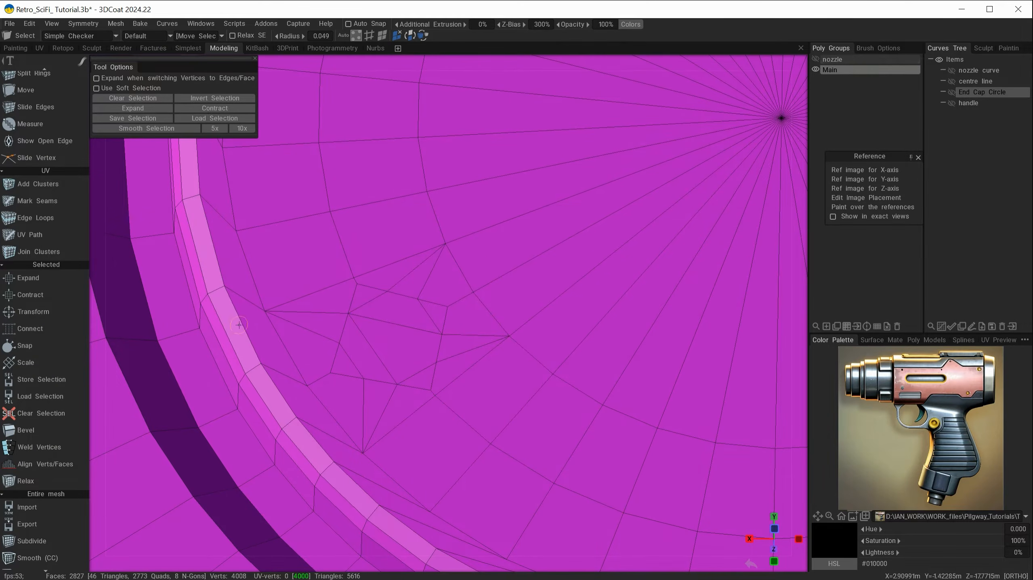
Delete the five extra edges inside the square patch and one stray edge beside it
scroll(40, 179, up, 3)
click(39, 167)
click(353, 361)
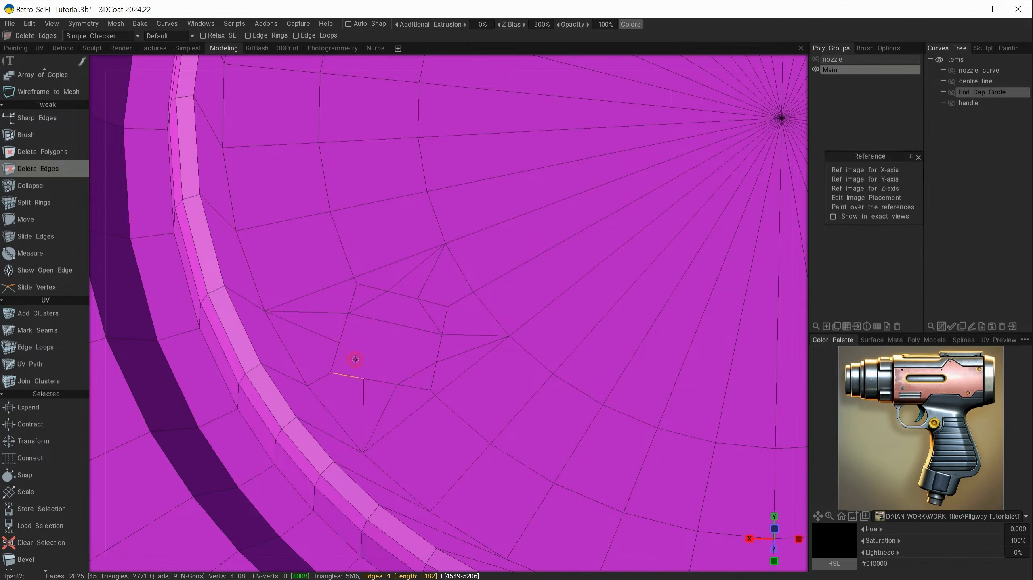
click(419, 368)
click(424, 324)
click(418, 311)
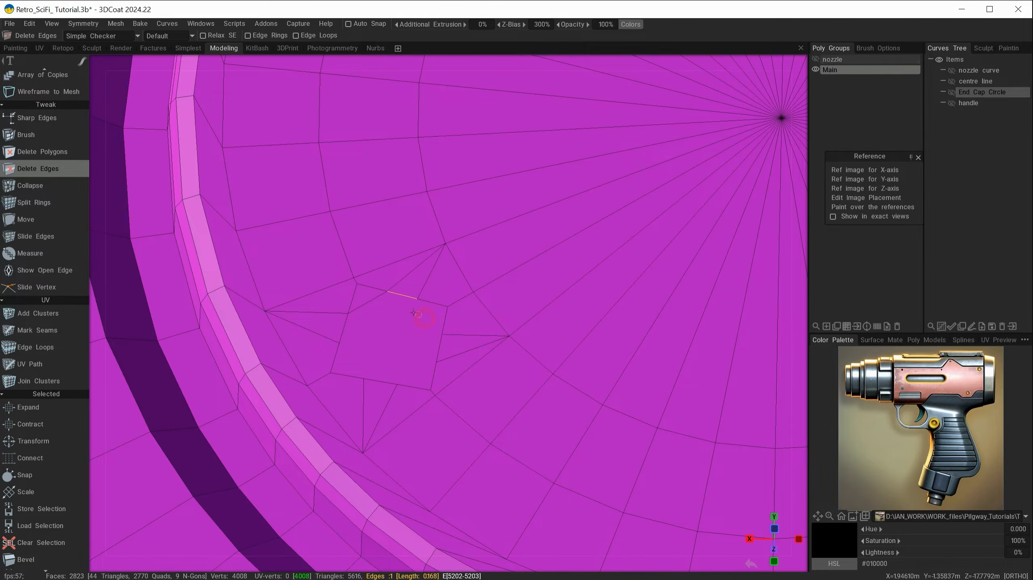
click(373, 301)
click(374, 293)
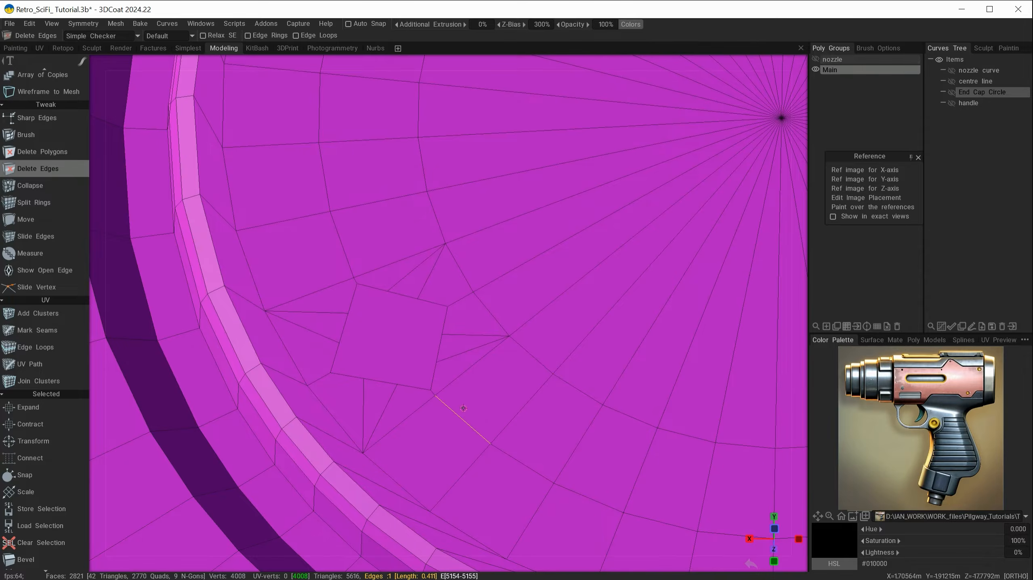
Reselect vertices of the square patch
key(Escape)
click(339, 344)
shift+click(347, 313)
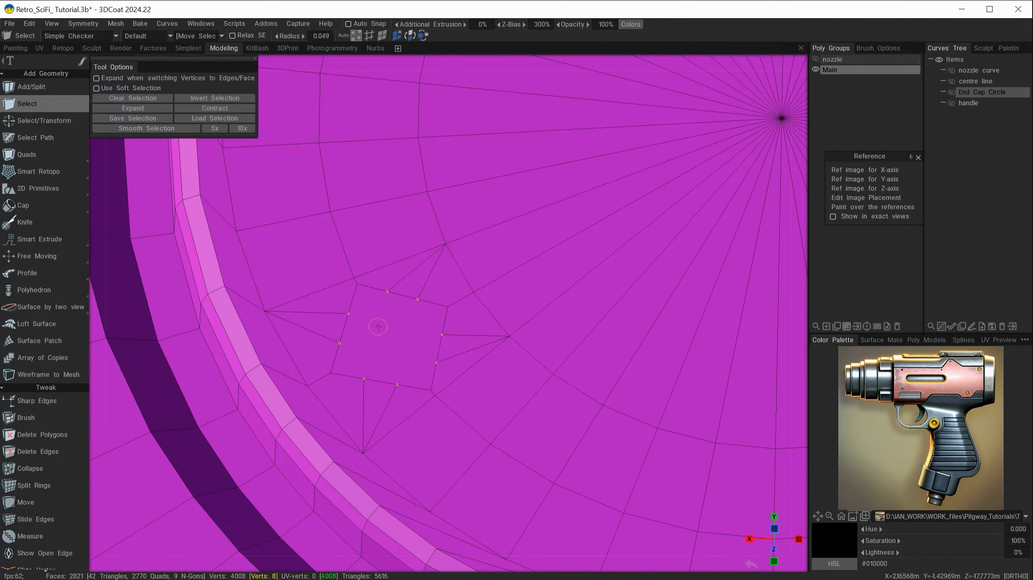
key(space)
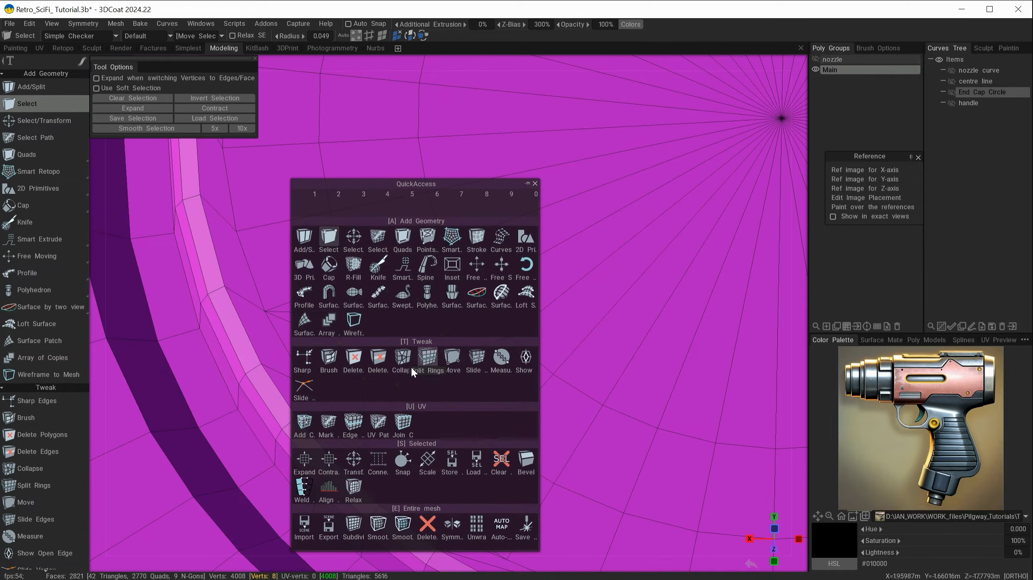
End the vertex transform and orbit, zoom and pan to the next square patch beside the ring
click(354, 458)
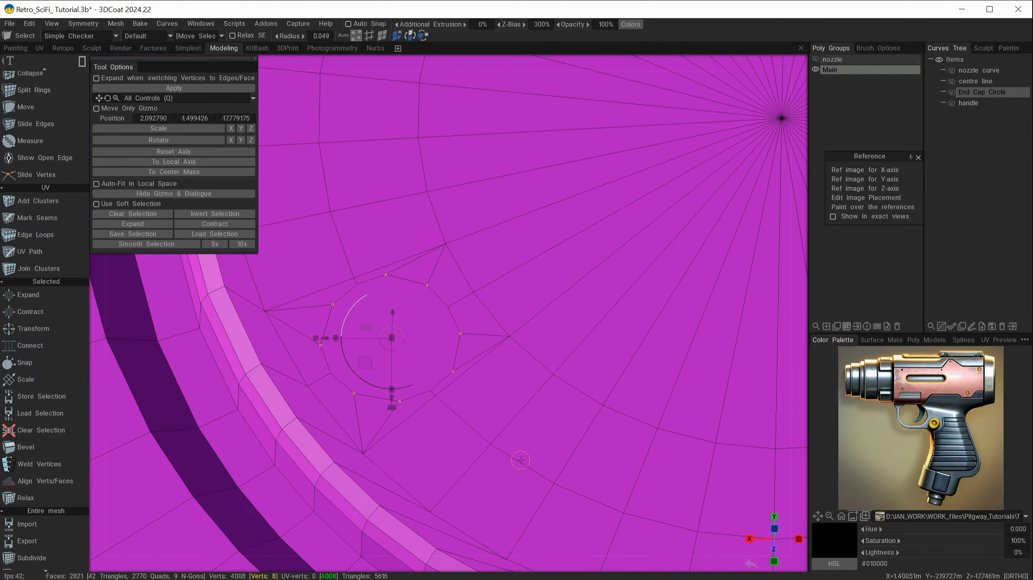
alt+drag(520, 460, 513, 427)
key(Escape)
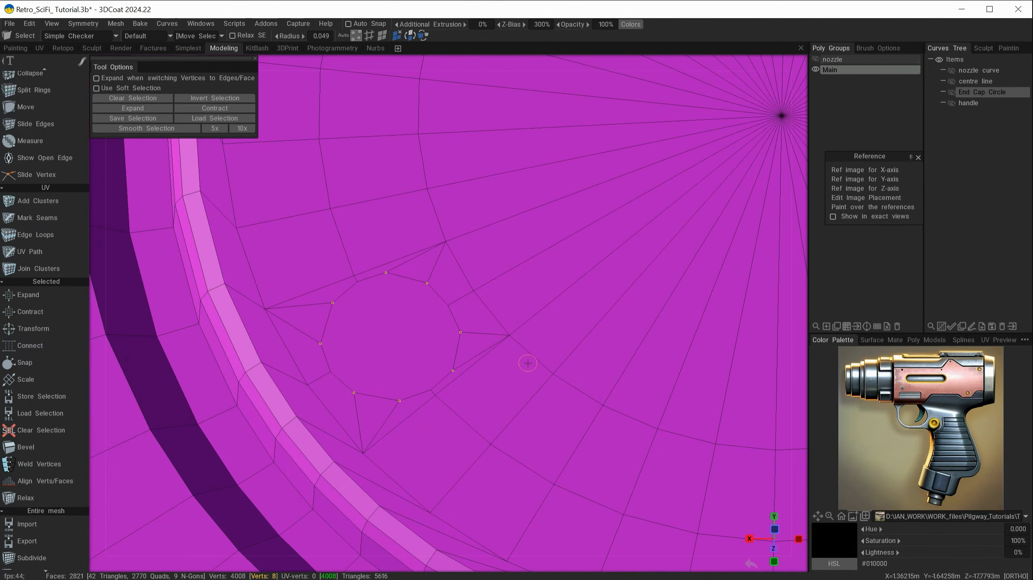
mouse_move(528, 364)
alt+mouse_down()
mouse_move(426, 402)
mouse_move(515, 402)
mouse_move(421, 311)
alt+mouse_up()
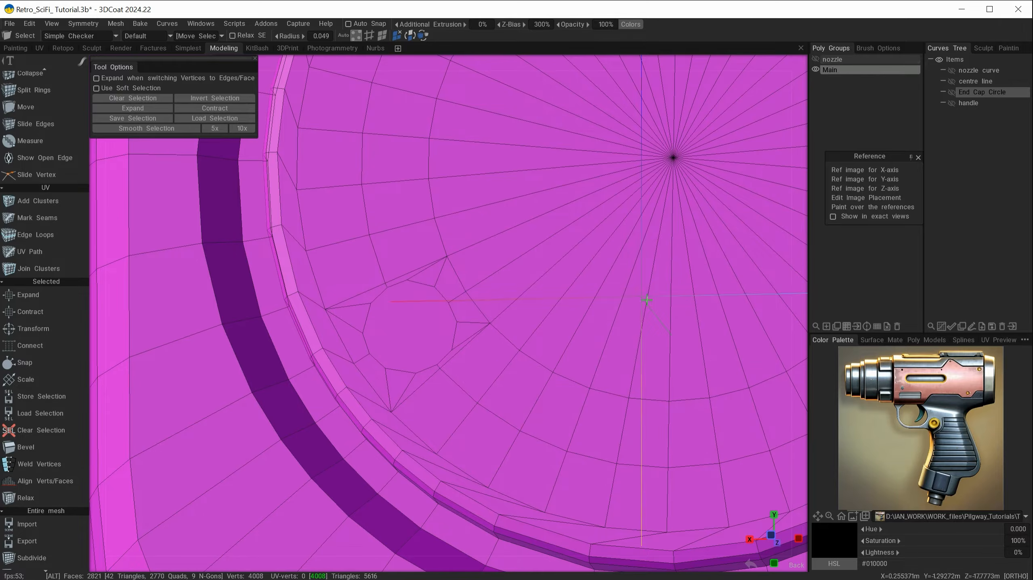
alt+right_drag(652, 378, 561, 339)
alt+middle_drag(607, 339, 396, 418)
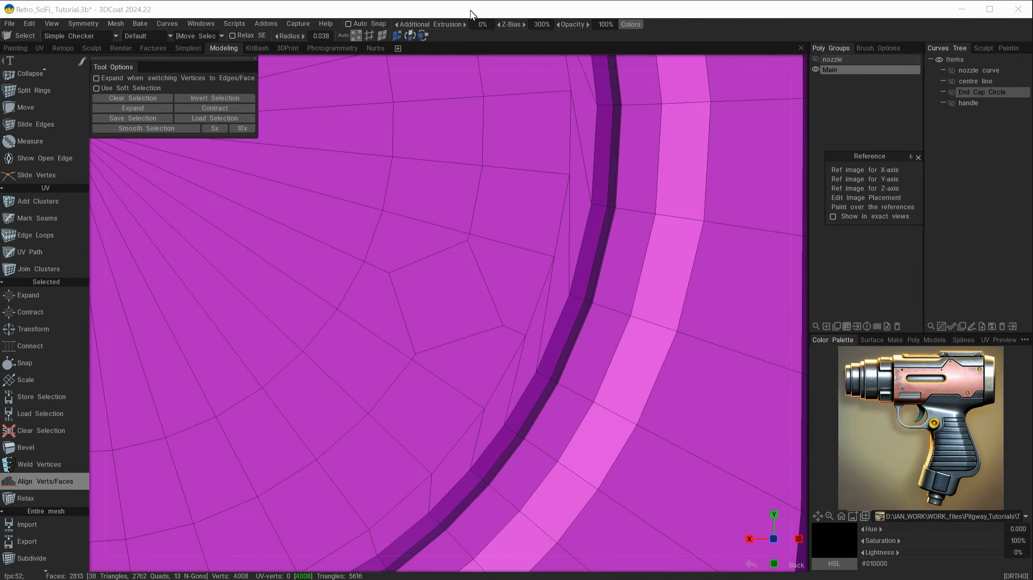
click(471, 8)
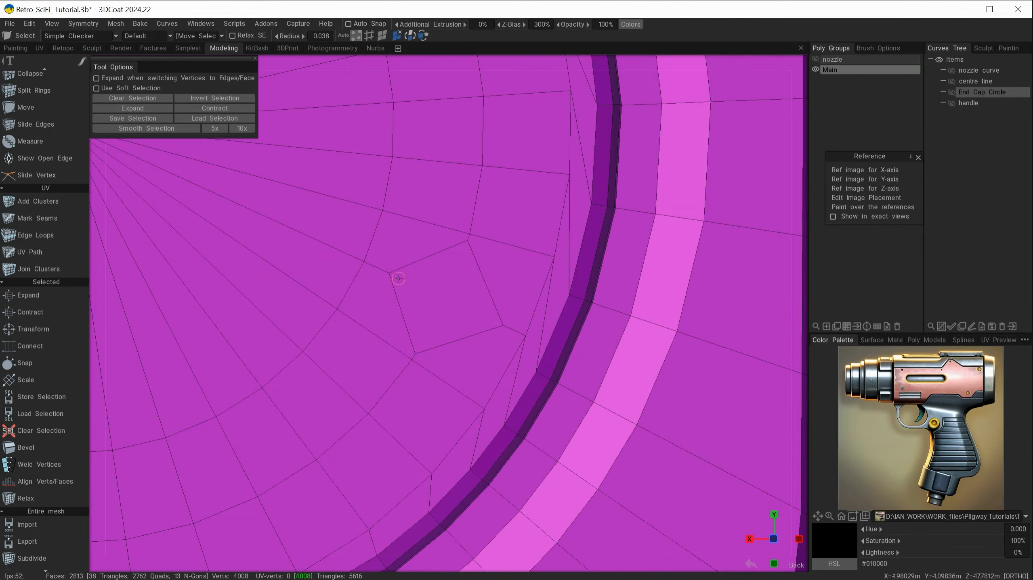
Select the square patch's top, left and bottom edges and cut each into three segments
click(371, 35)
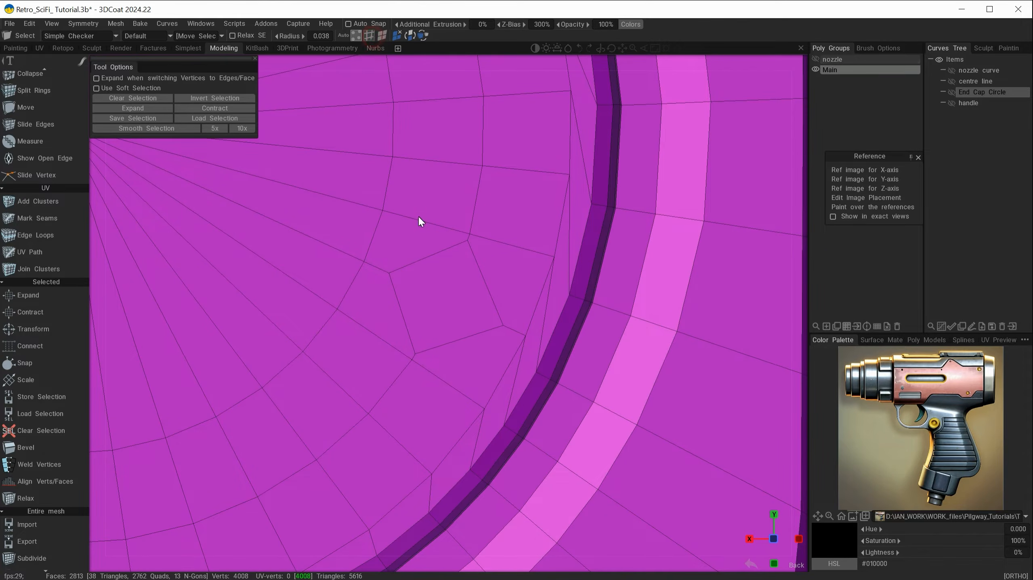
click(426, 257)
shift+click(396, 322)
shift+click(459, 346)
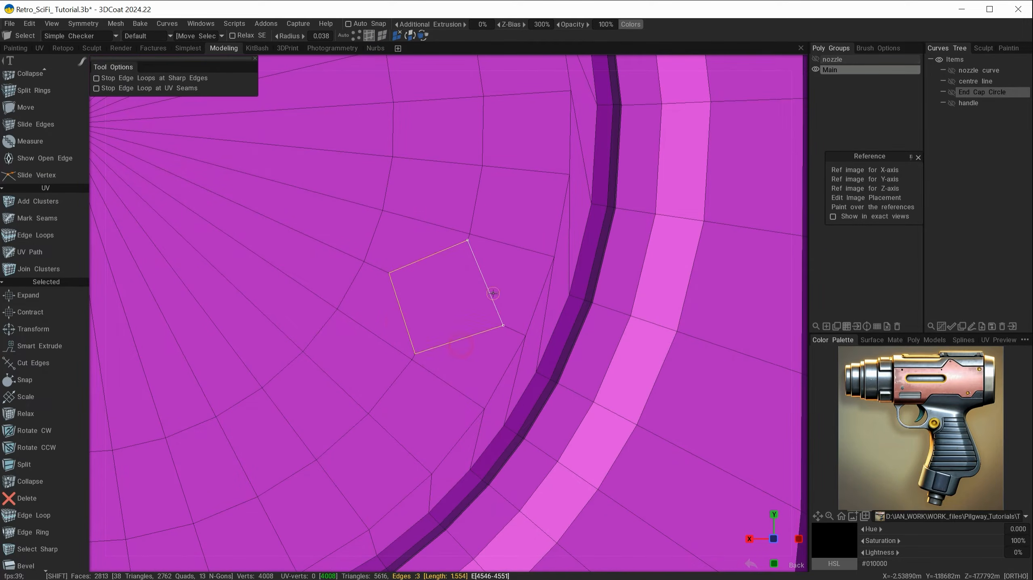
key(space)
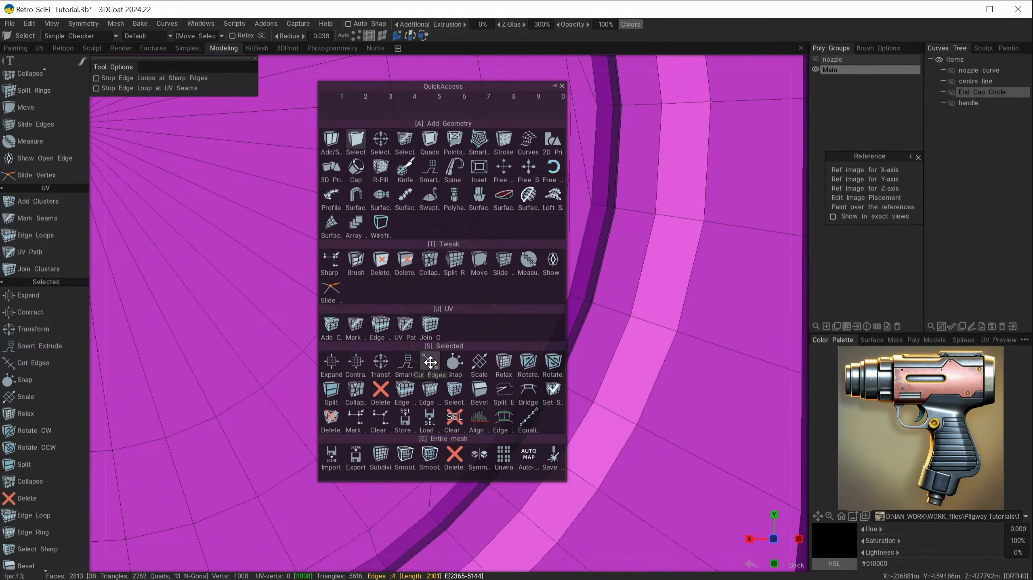
click(430, 363)
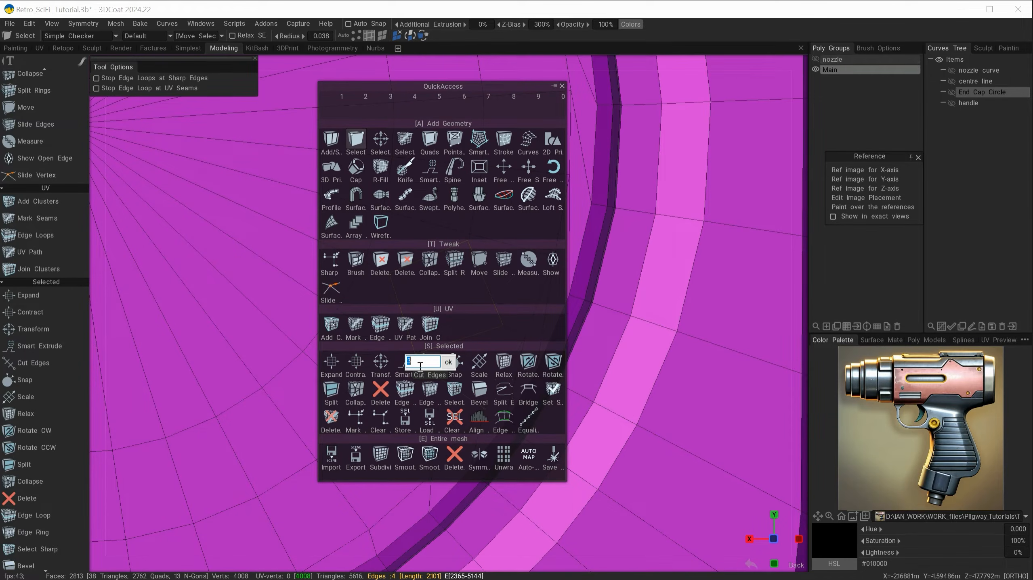
click(449, 362)
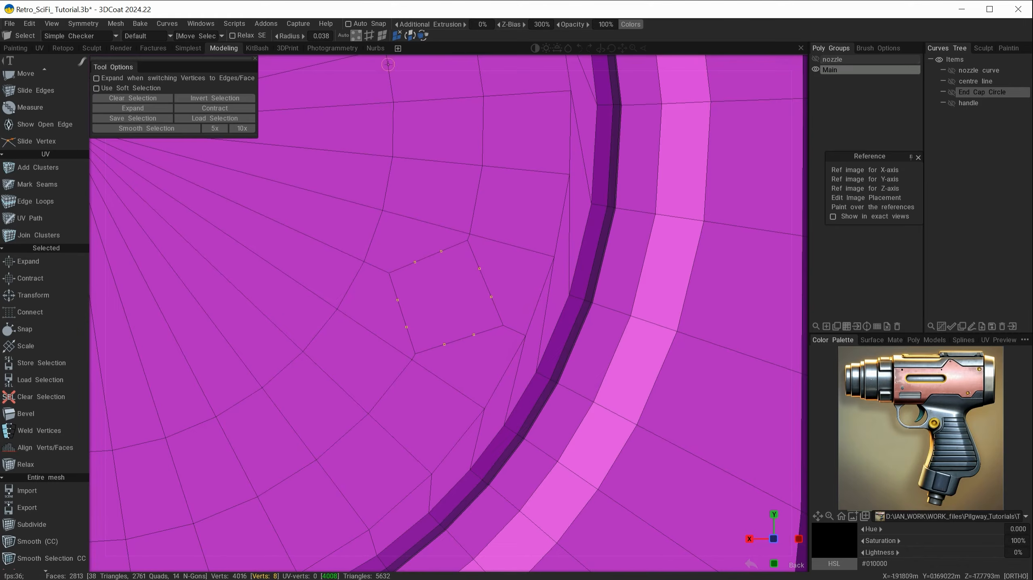
Select the full square edge loop and align it into a circle
click(370, 35)
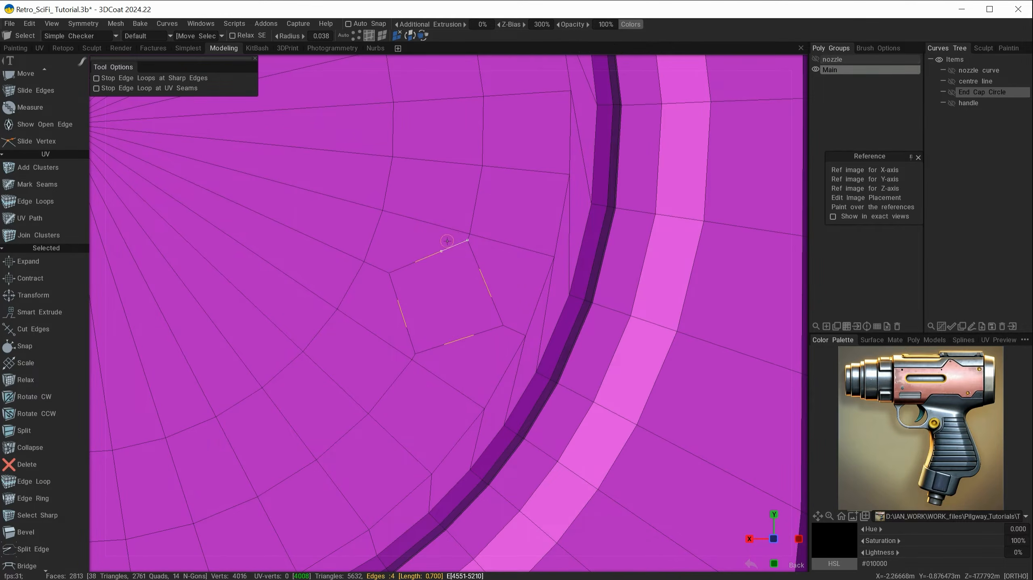
shift+click(411, 267)
shift+click(392, 286)
shift+click(413, 340)
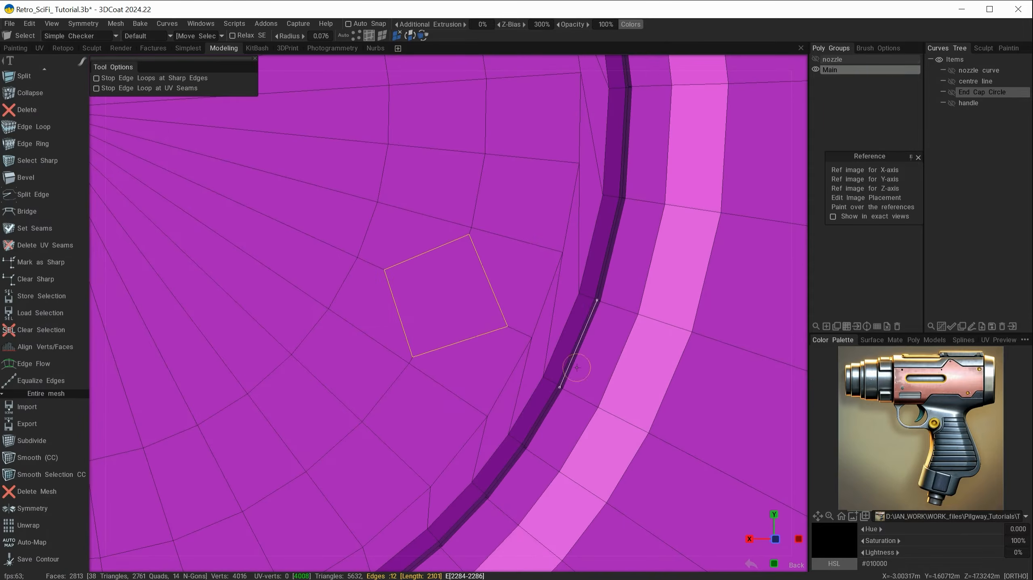
key(space)
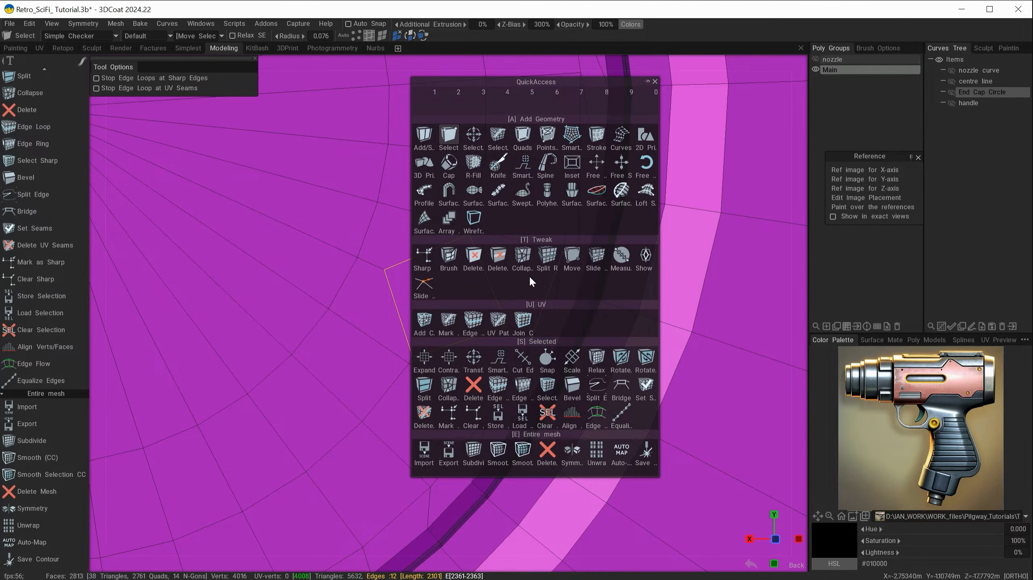
click(572, 414)
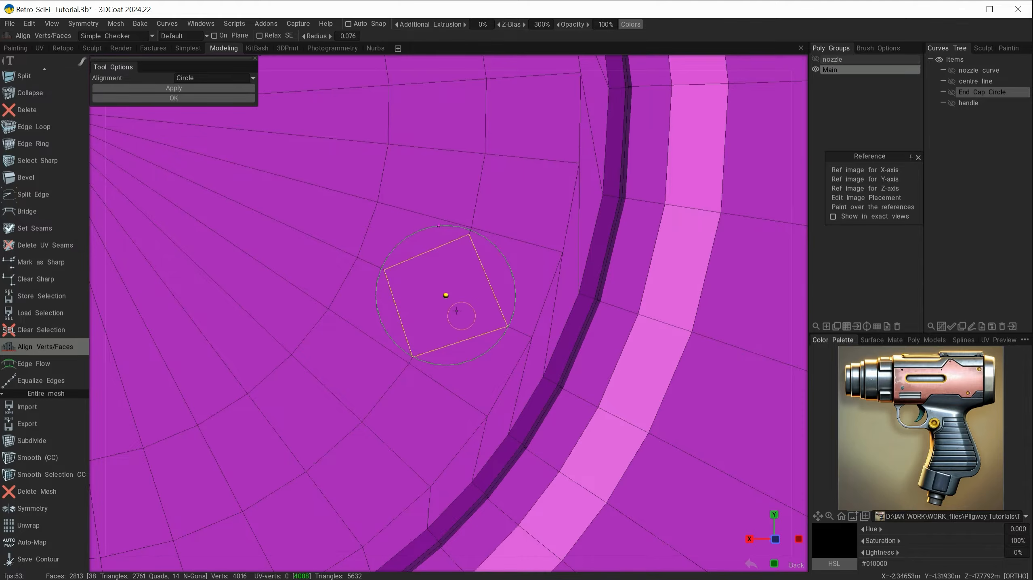
click(186, 88)
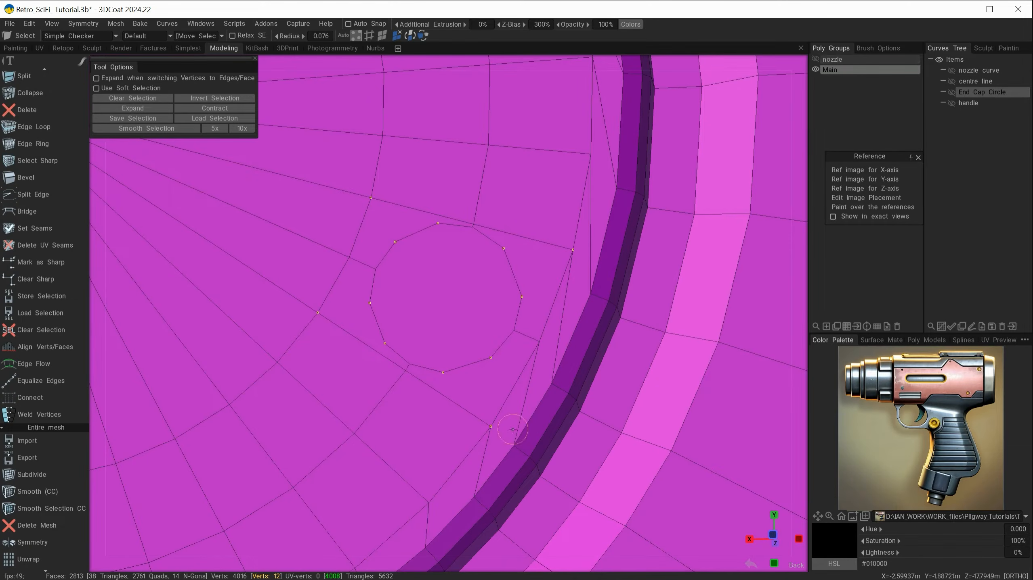
Connect the circle's N-gon to the surrounding faces and delete four unwanted interior edges
key(space)
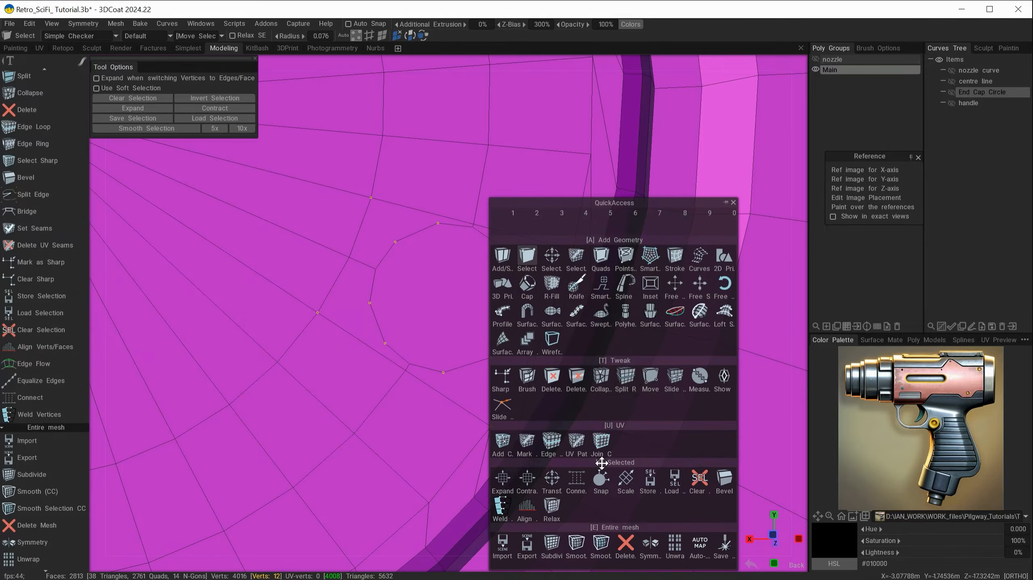
click(578, 481)
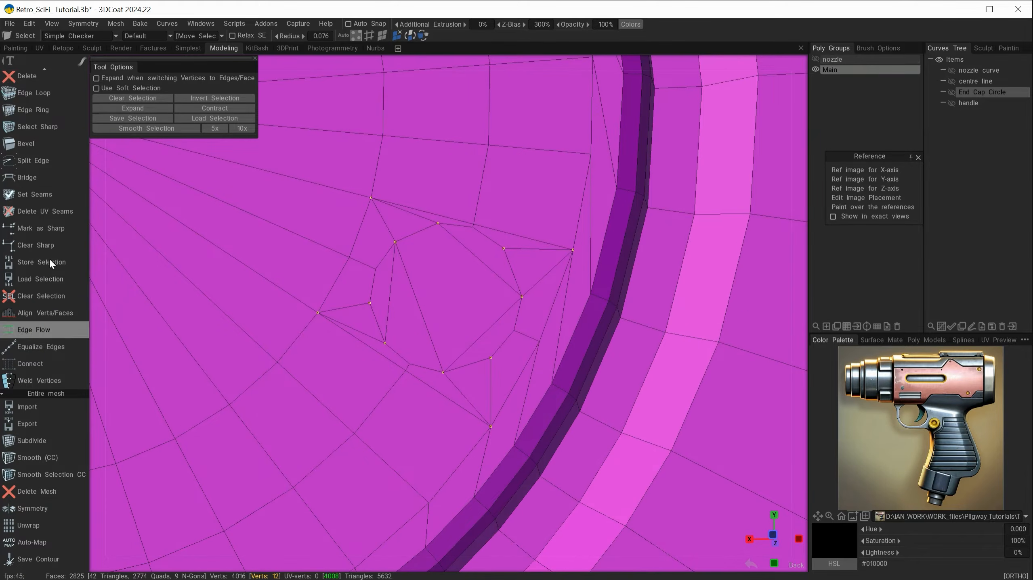
scroll(41, 353, down, 10)
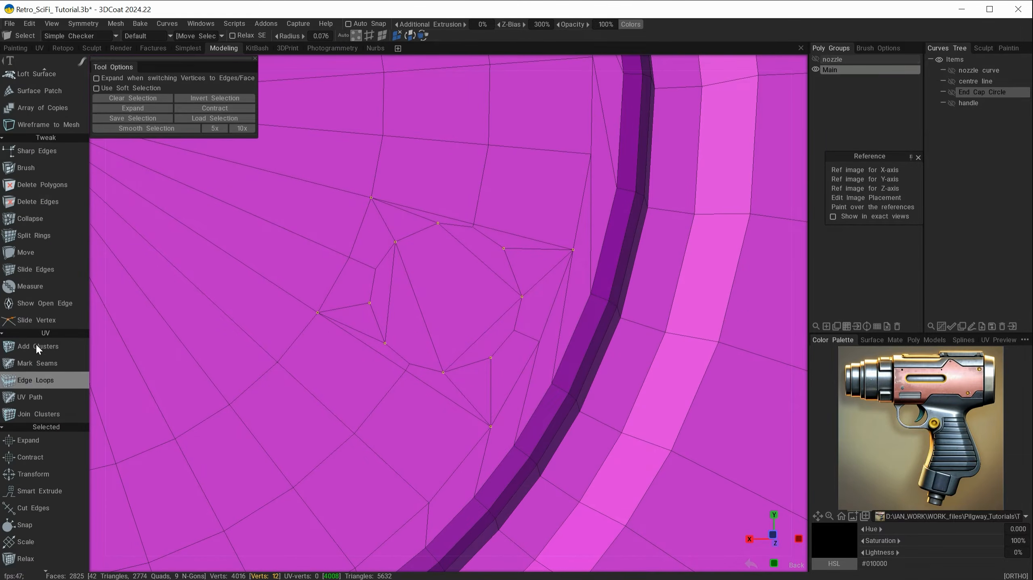
click(38, 203)
click(391, 286)
click(409, 288)
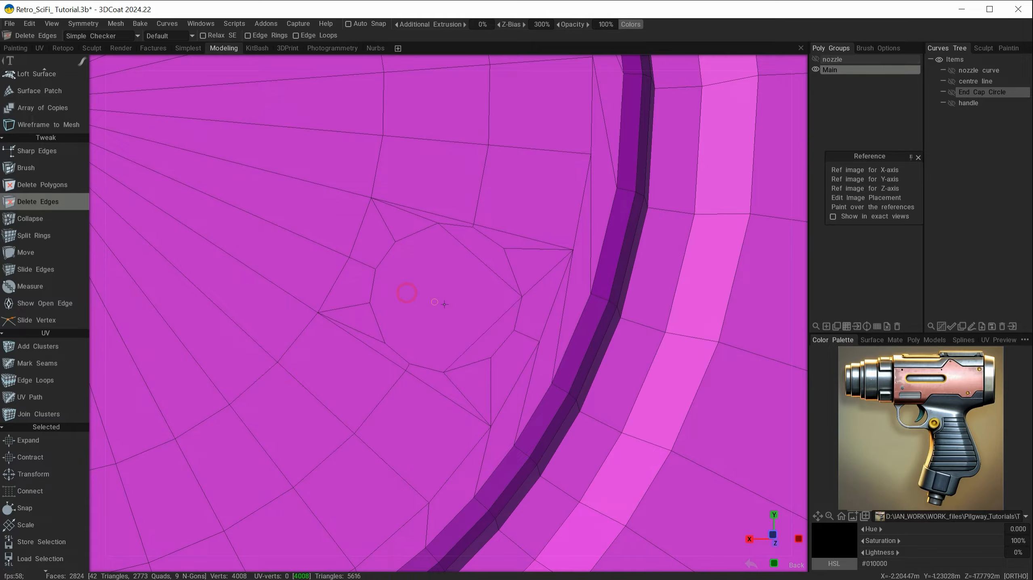
click(480, 327)
click(486, 273)
alt+drag(545, 447, 488, 365)
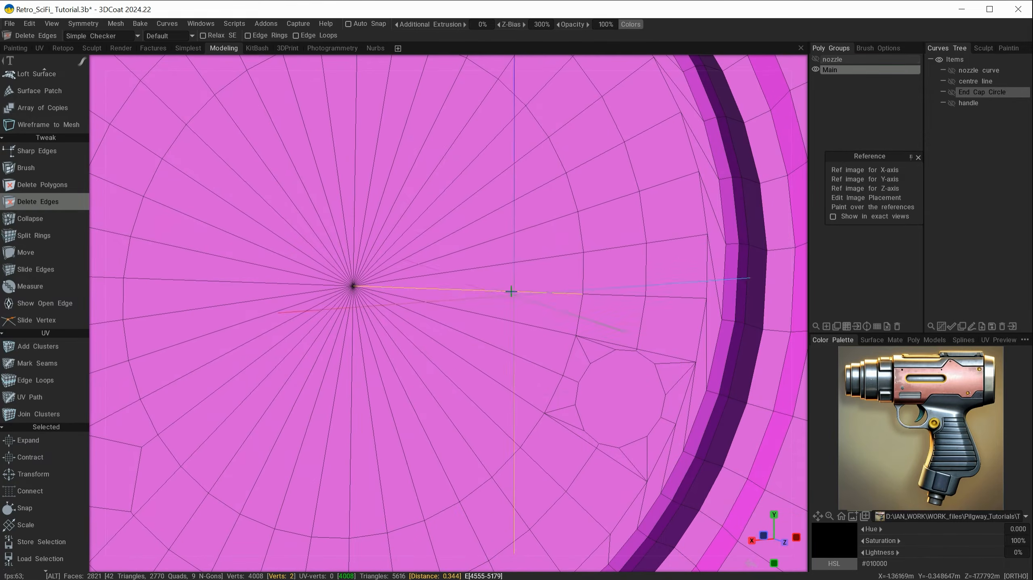
Bring the upper peg spot into view and cut its diamond edge loop into three segments per edge
alt+middle_drag(504, 256, 615, 484)
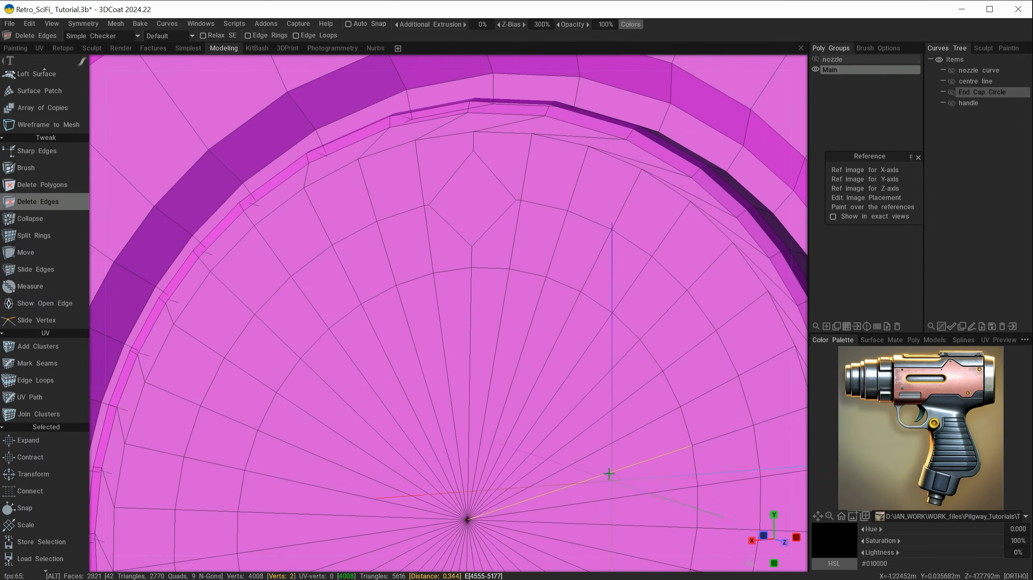
scroll(528, 281, up, 3)
alt+drag(527, 281, 548, 292)
alt+middle_drag(548, 292, 534, 358)
alt+drag(534, 358, 541, 352)
key(space)
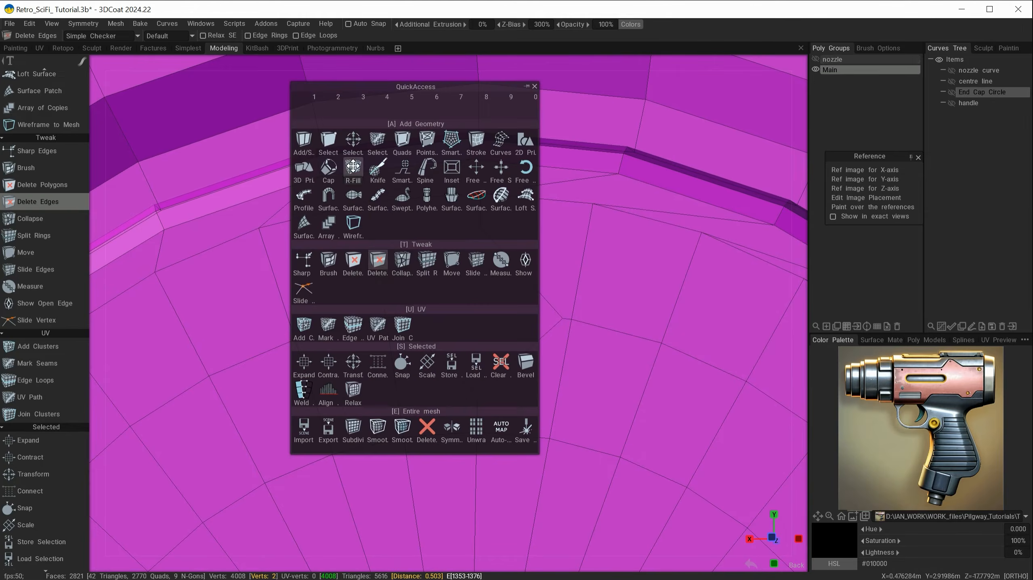
scroll(33, 301, up, 5)
click(26, 103)
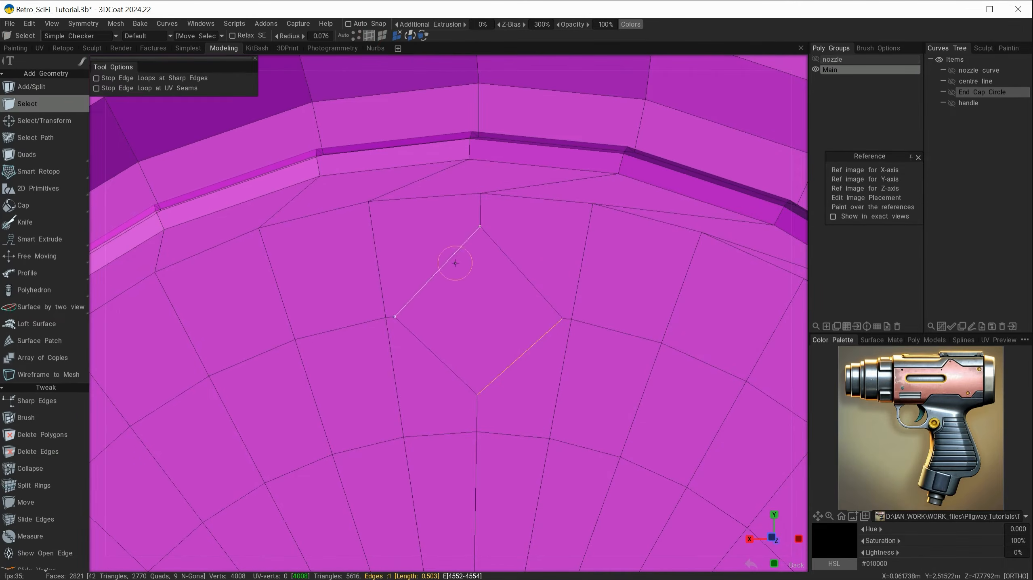
click(519, 310)
key(space)
click(486, 366)
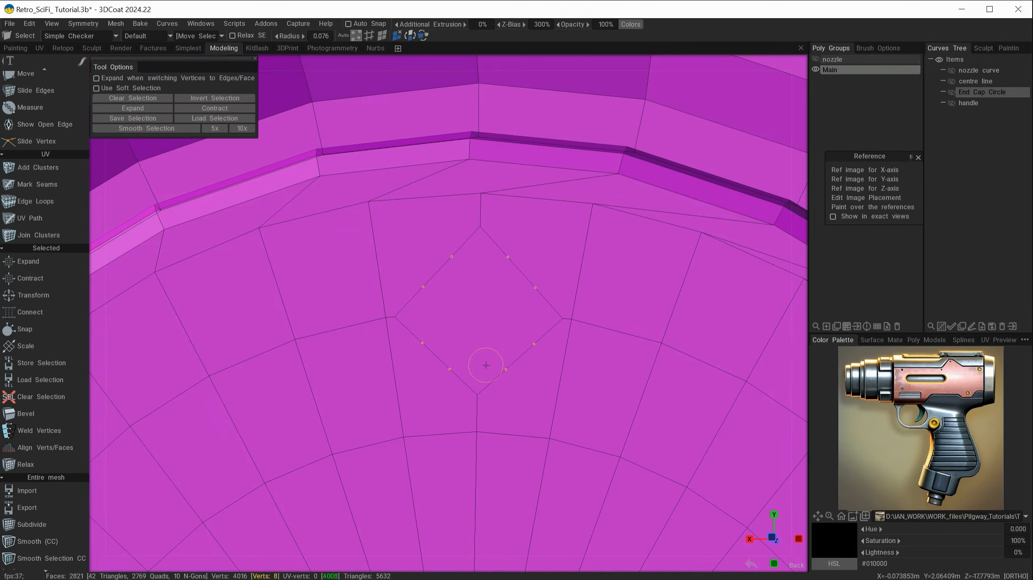
Select the whole diamond loop and align it into a circle
click(368, 36)
mouse_move(467, 239)
shift+mouse_down()
mouse_move(484, 235)
mouse_move(503, 375)
mouse_move(408, 306)
shift+mouse_up()
key(space)
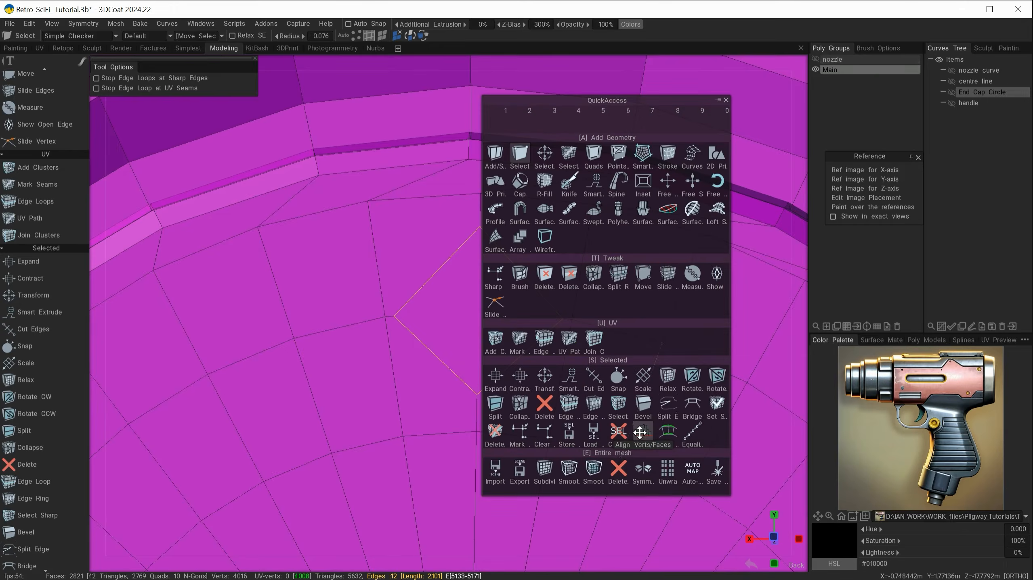
click(642, 434)
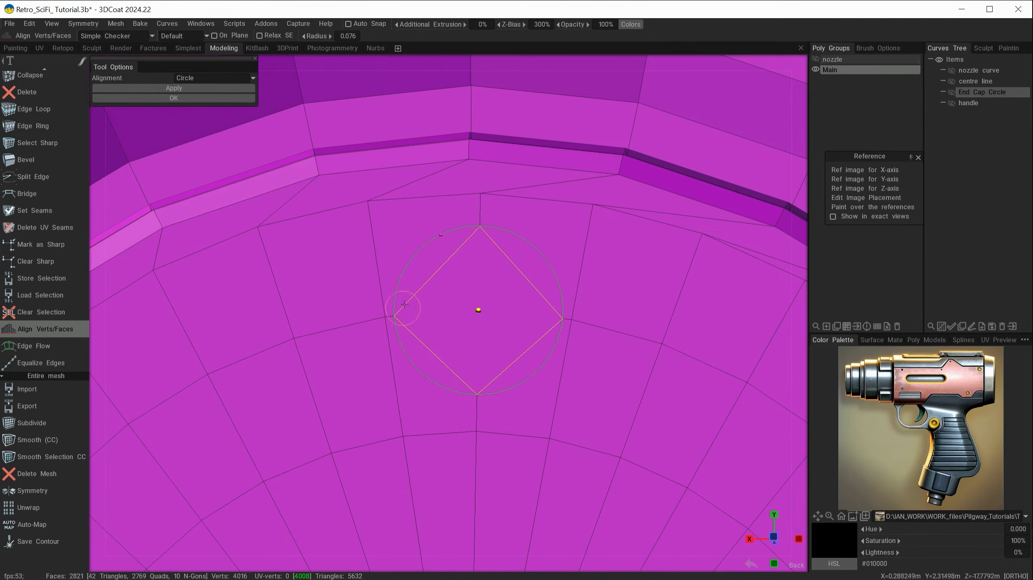
click(199, 88)
click(201, 98)
Connect the circle's vertices to the surrounding mesh, undoing a first unwanted connection
click(356, 35)
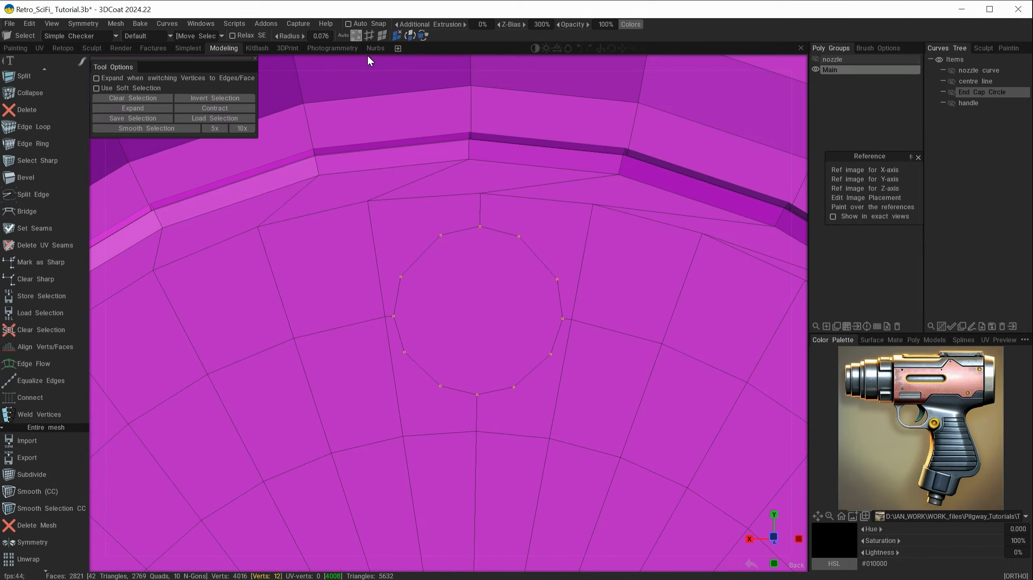
shift+click(368, 200)
shift+click(592, 205)
key(space)
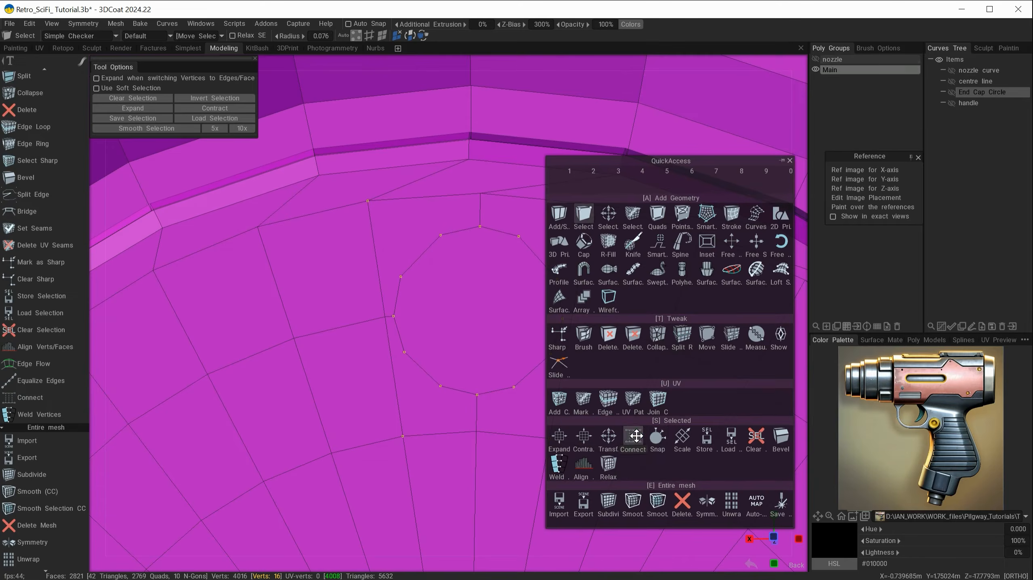
click(634, 434)
key(ctrl+z)
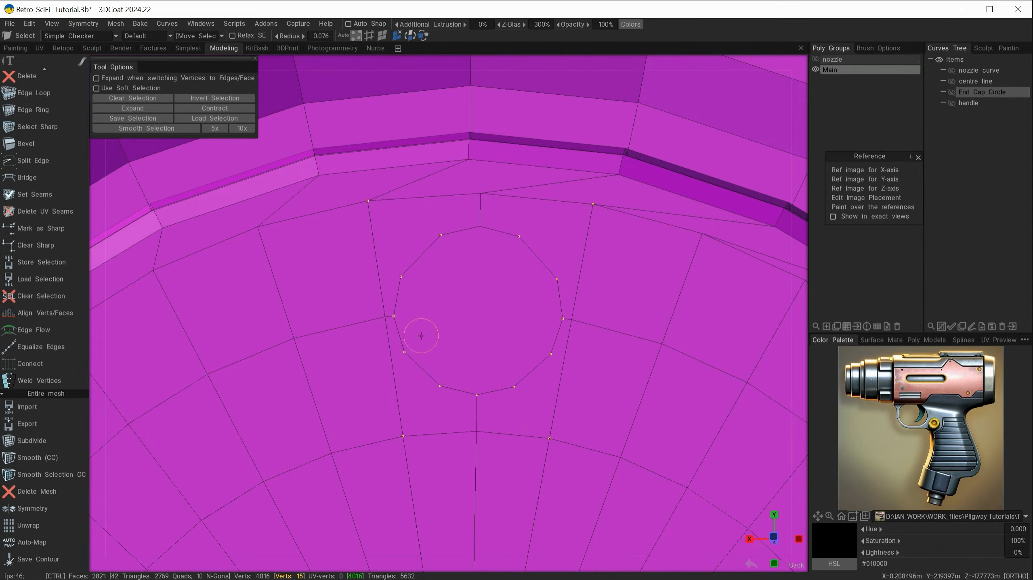
key(space)
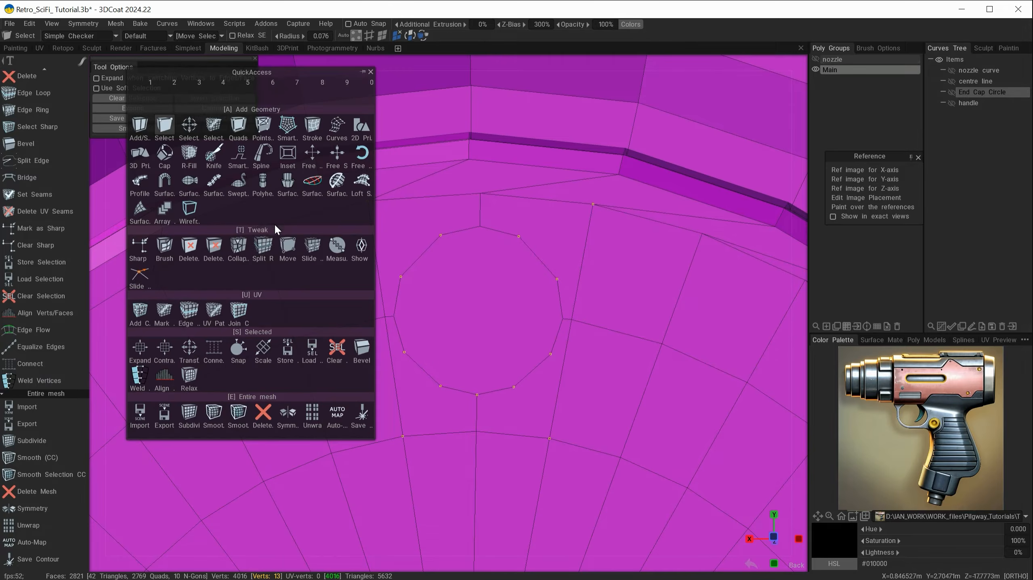
click(214, 349)
Delete the stray edges crossing the peg circles on the end cap
scroll(48, 268, up, 9)
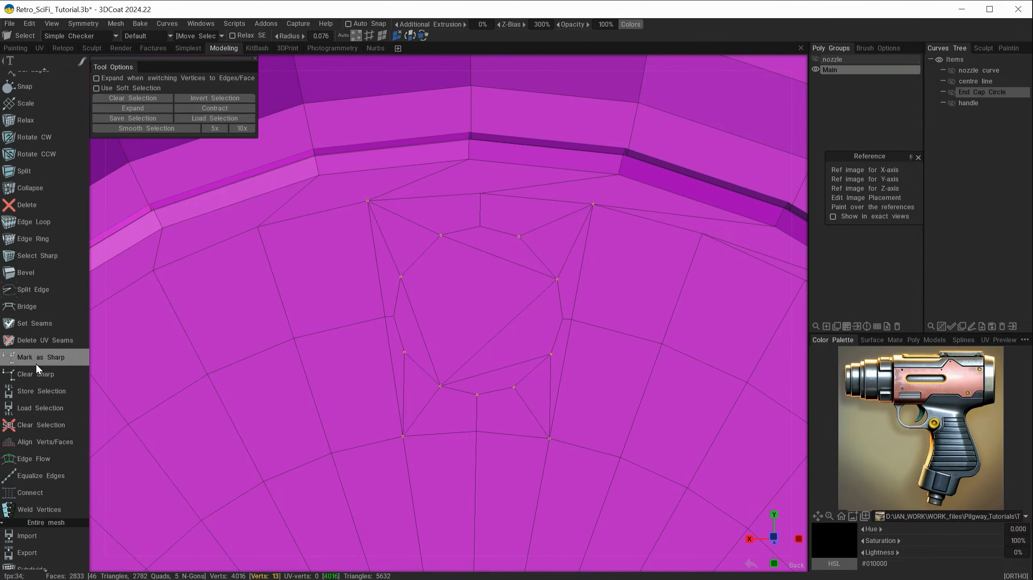
scroll(48, 265, up, 5)
click(48, 279)
click(416, 317)
click(484, 251)
click(497, 334)
click(493, 371)
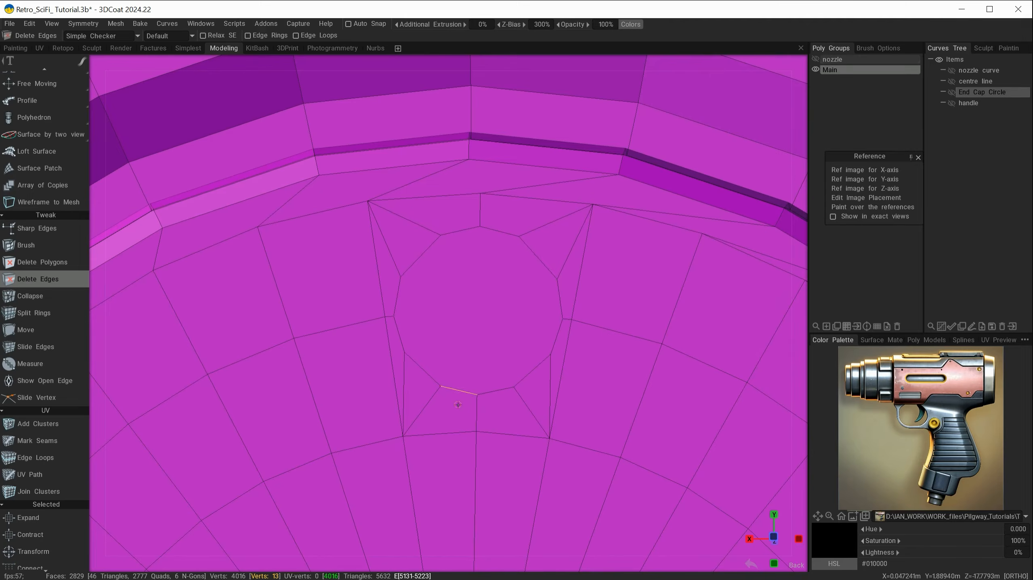
scroll(475, 447, down, 6)
alt+drag(471, 460, 478, 455)
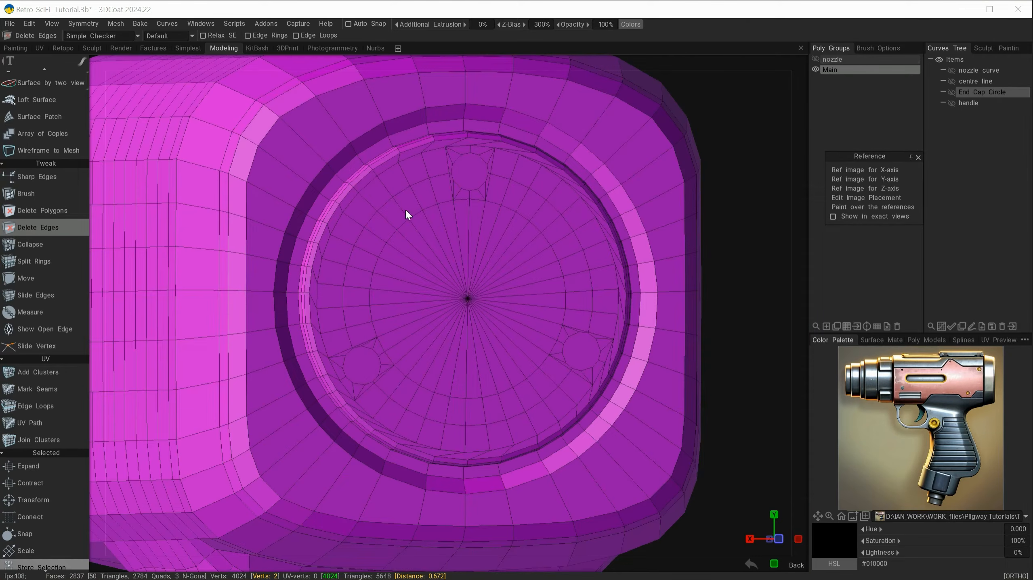
Orbit and zoom around the end cap to inspect the peg circles, then pick the Select tool
click(426, 446)
alt+drag(473, 452, 427, 439)
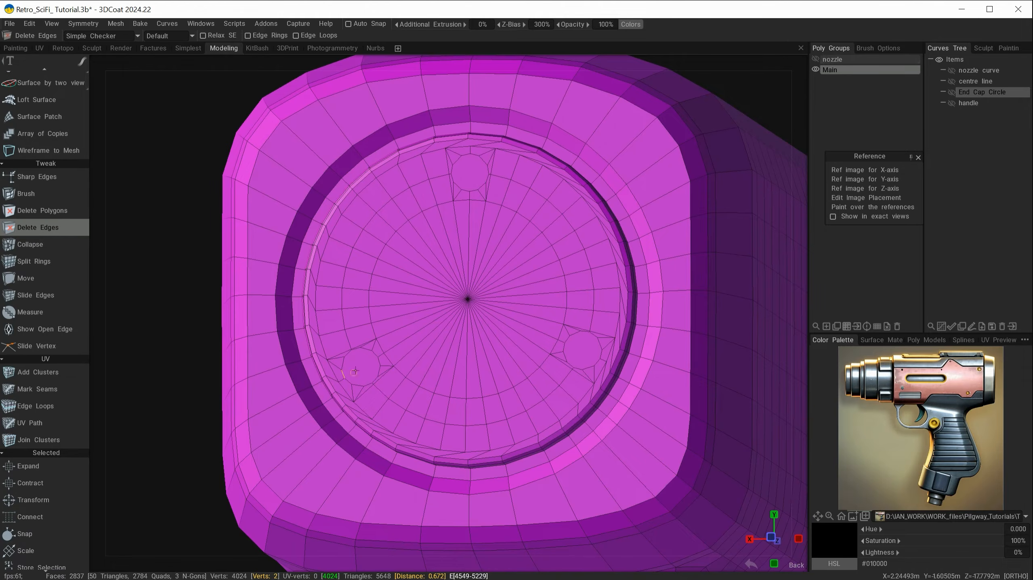
alt+drag(387, 438, 393, 435)
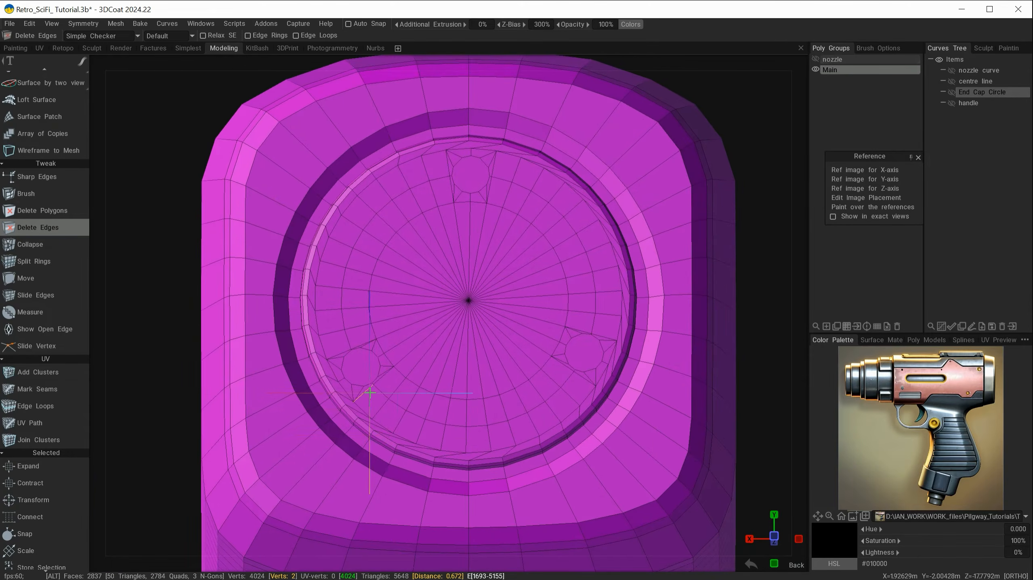
alt+right_drag(370, 393, 426, 439)
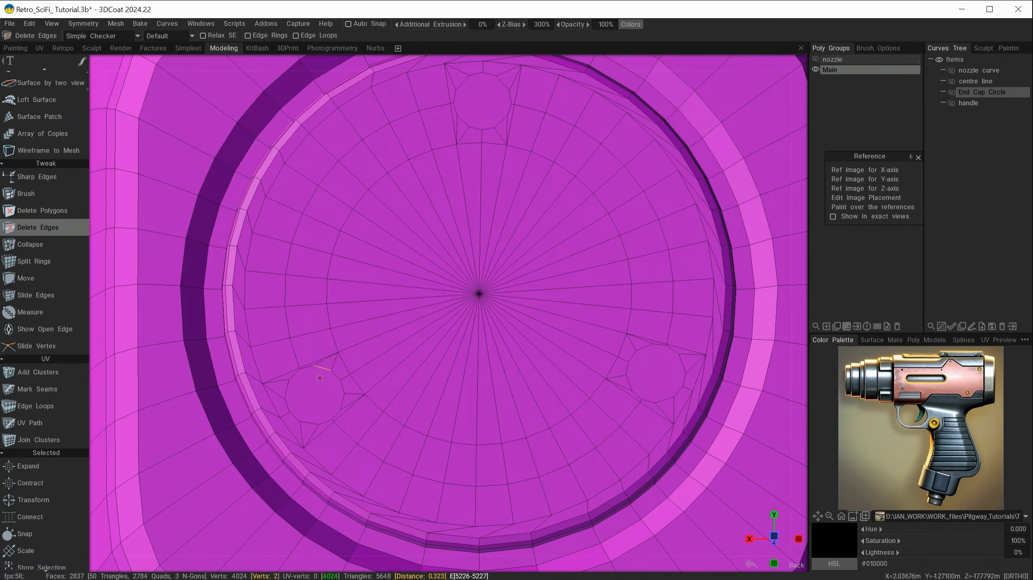
mouse_move(459, 321)
alt+mouse_down()
mouse_move(454, 365)
mouse_move(425, 370)
mouse_move(432, 306)
mouse_move(443, 362)
mouse_move(421, 373)
mouse_move(446, 366)
alt+mouse_up()
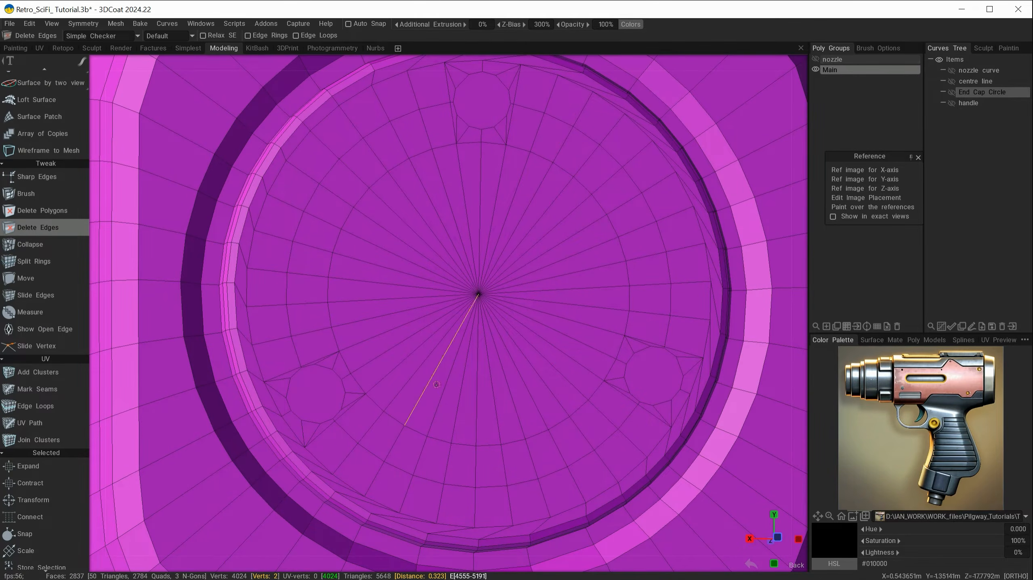
alt+drag(509, 445, 514, 486)
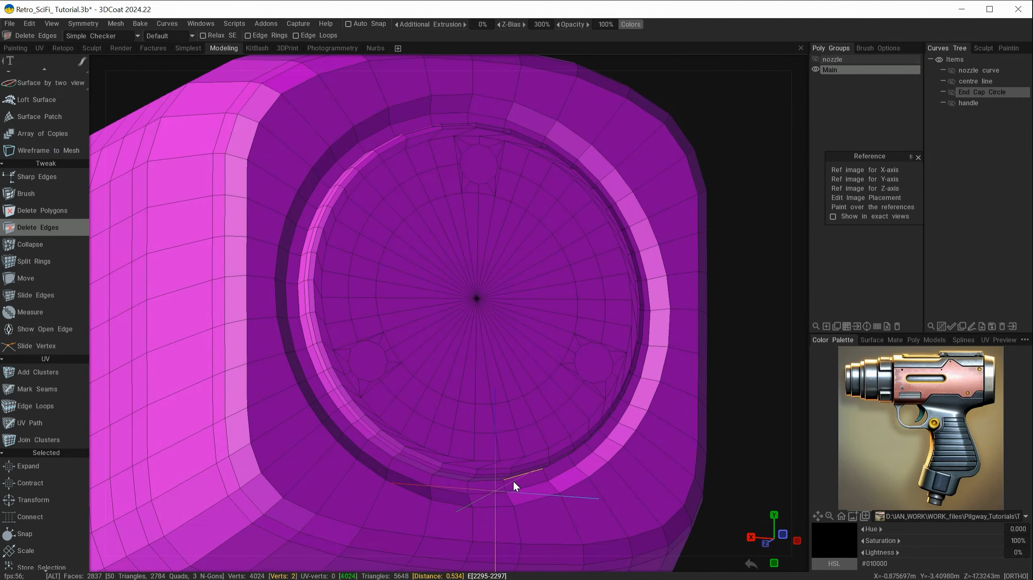
scroll(57, 372, up, 5)
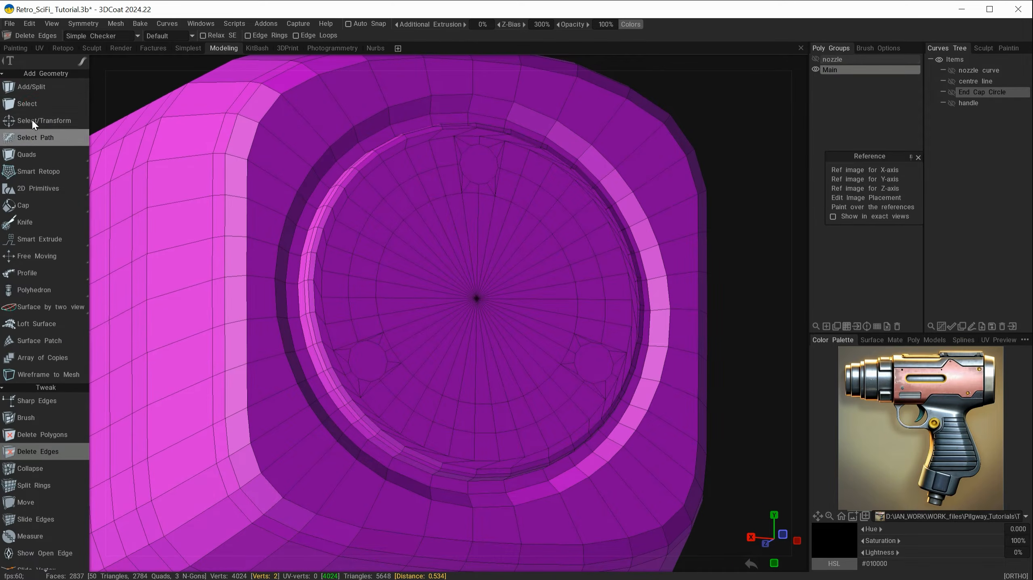
click(33, 105)
Select the top, lower-left and lower-right peg faces and pull them out with a committed extrusion
click(382, 36)
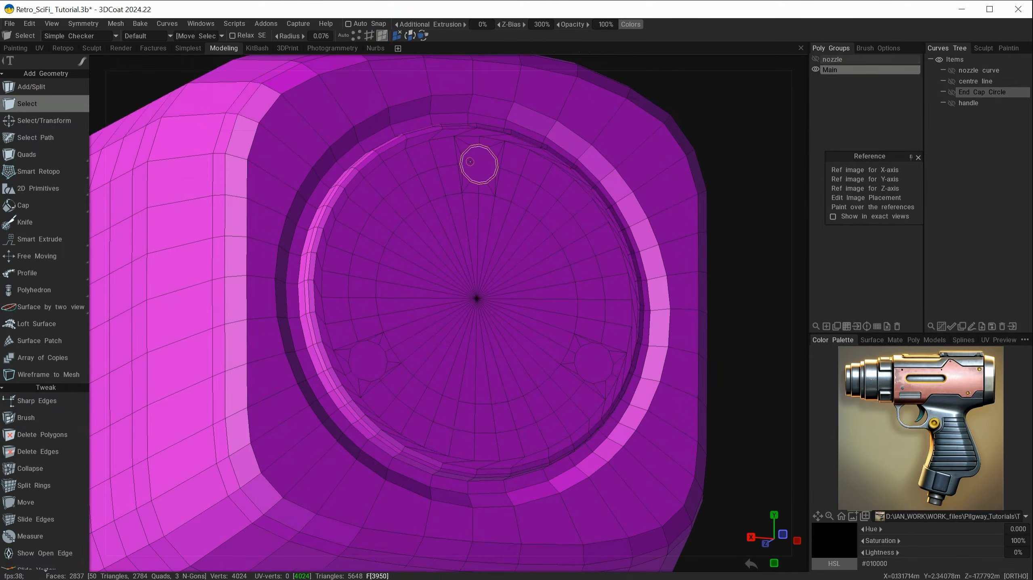
click(478, 161)
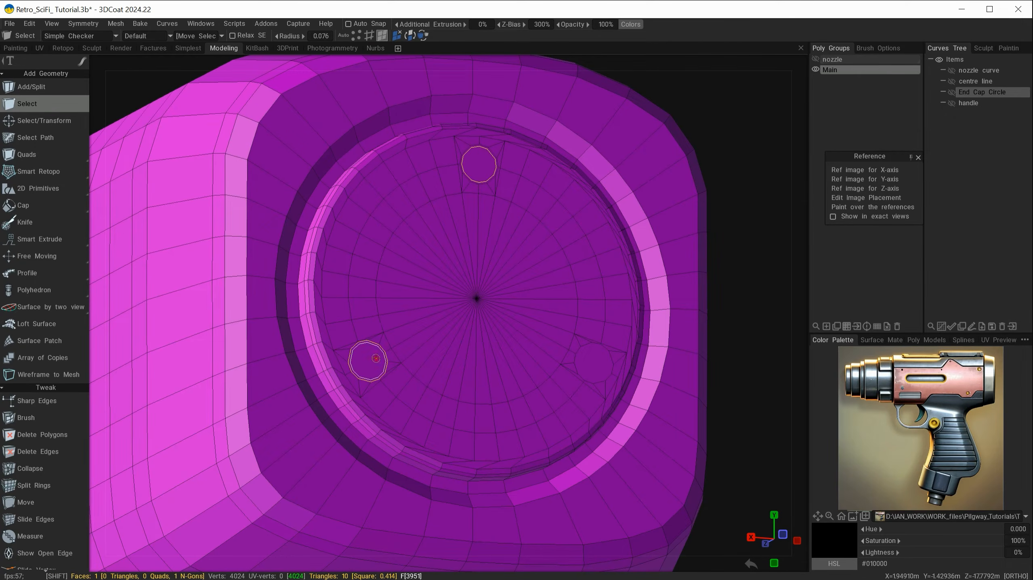
shift+click(367, 360)
shift+click(605, 365)
alt+drag(454, 365, 494, 345)
key(space)
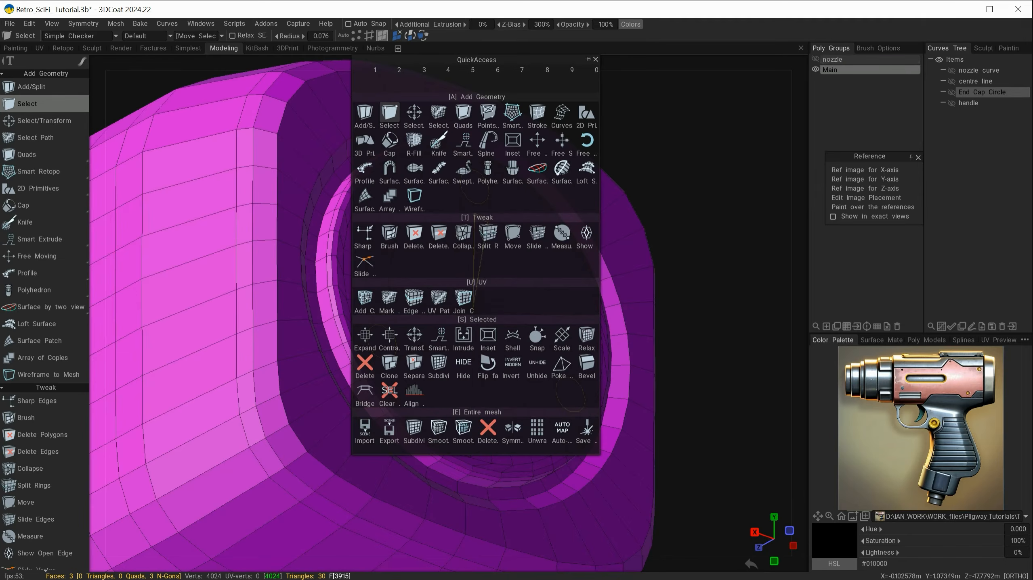
click(416, 335)
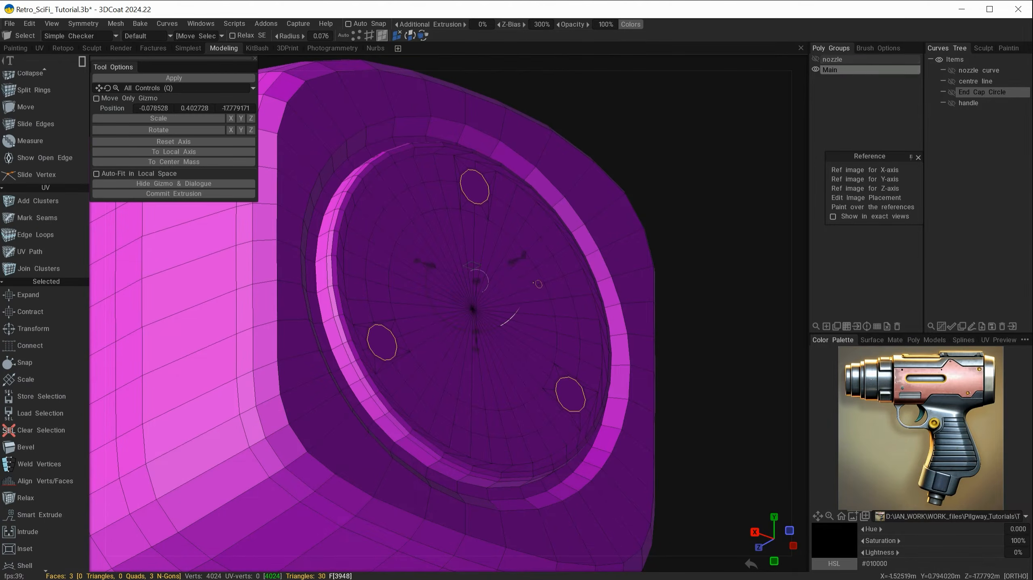
click(195, 194)
drag(516, 260, 522, 255)
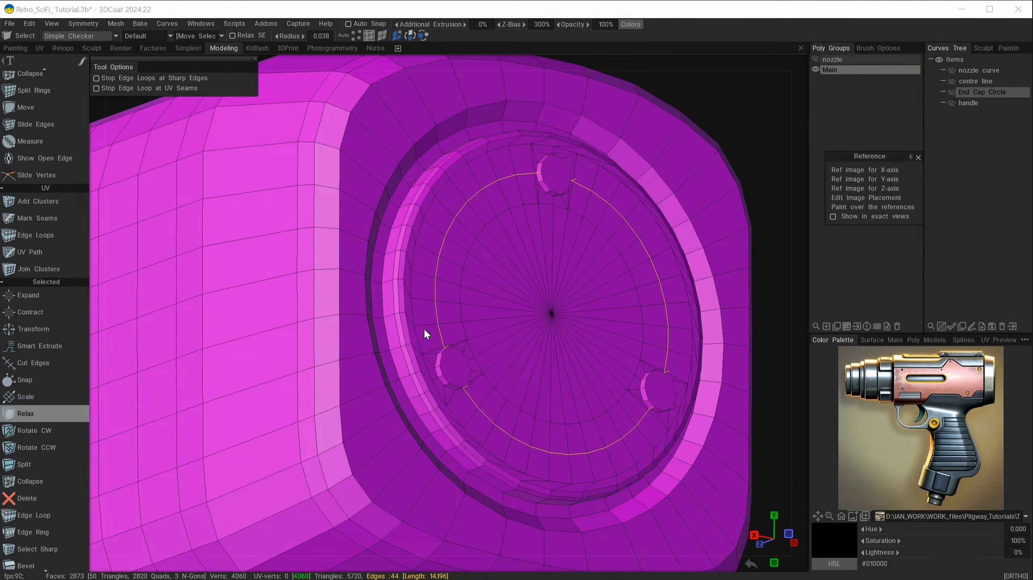
Orbit, zoom and pan around the end cap to inspect the edge ring circling the pegs
click(505, 444)
alt+drag(454, 419, 459, 459)
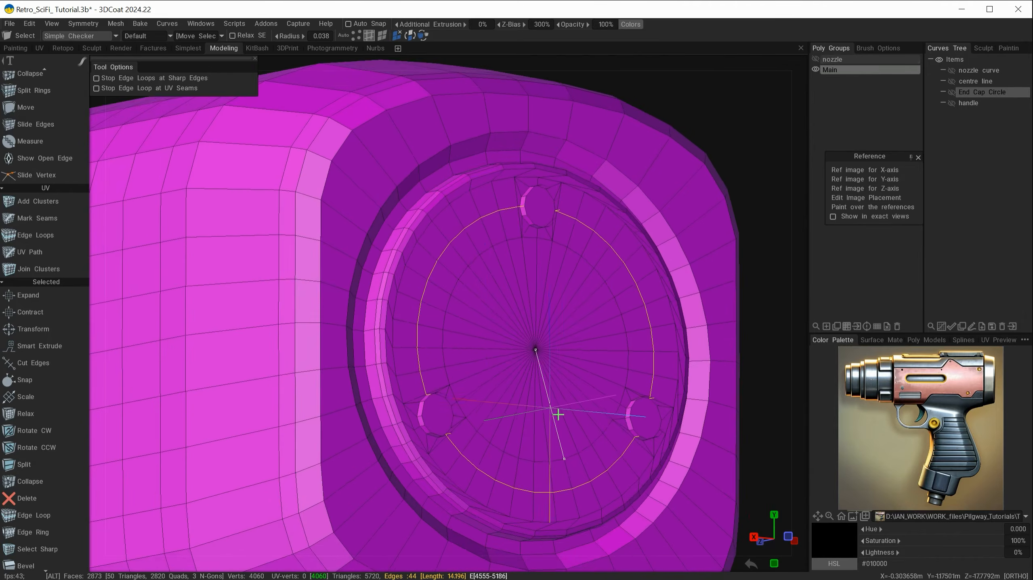
alt+right_drag(558, 417, 599, 454)
alt+middle_drag(599, 454, 560, 339)
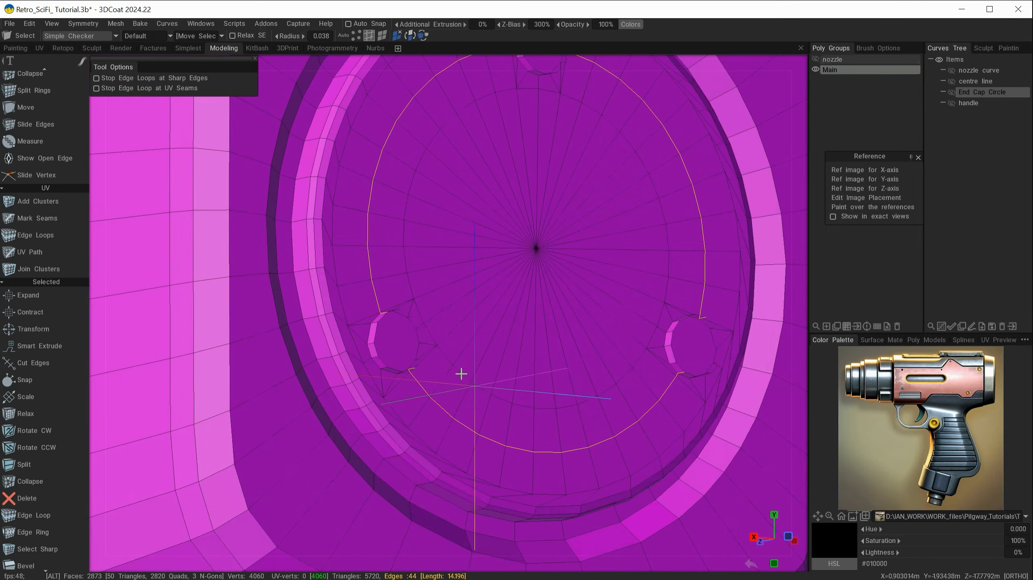
mouse_move(415, 346)
alt+mouse_down()
mouse_move(438, 391)
mouse_move(393, 355)
alt+mouse_up()
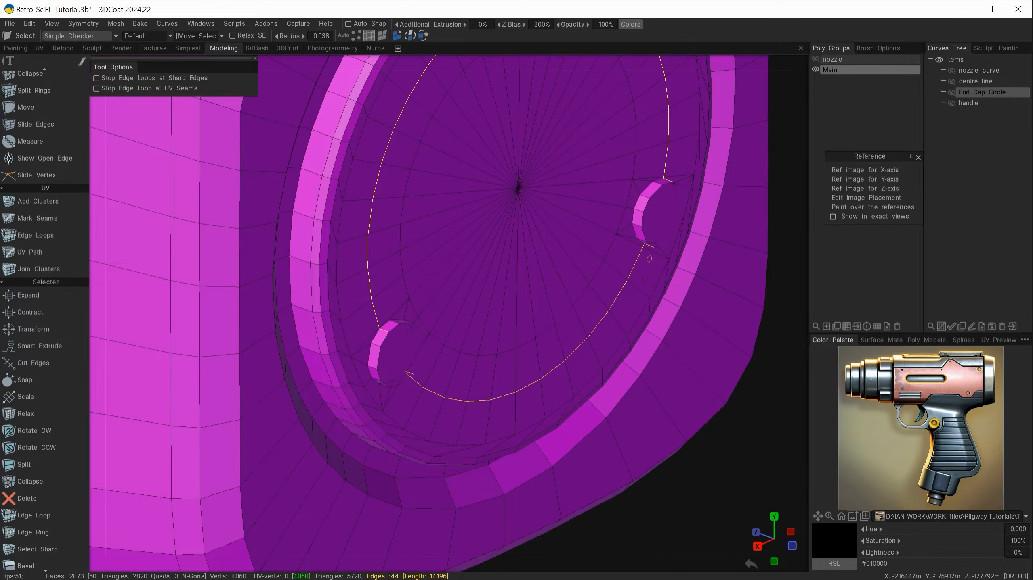
alt+drag(558, 422, 486, 343)
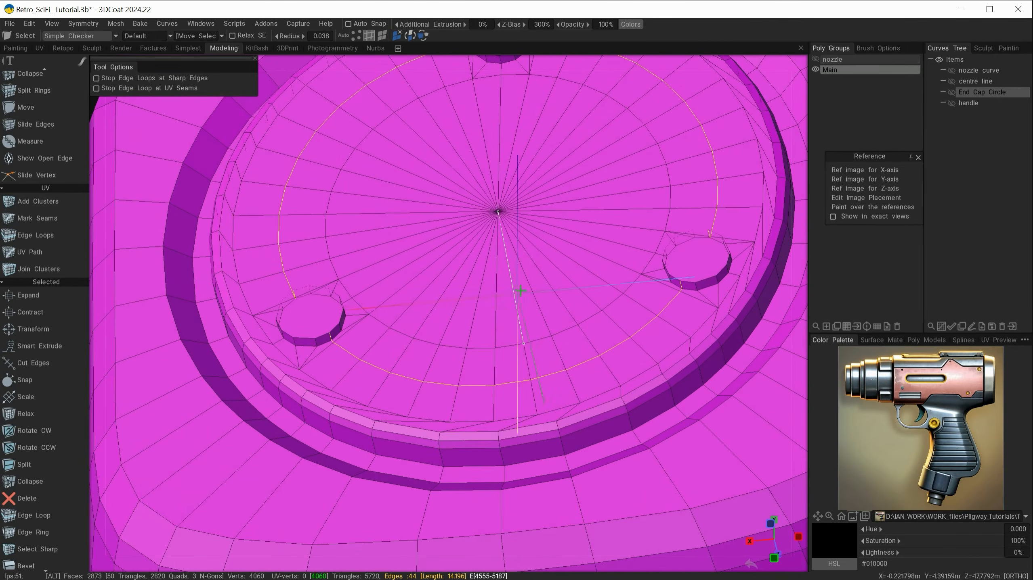
alt+drag(519, 290, 500, 350)
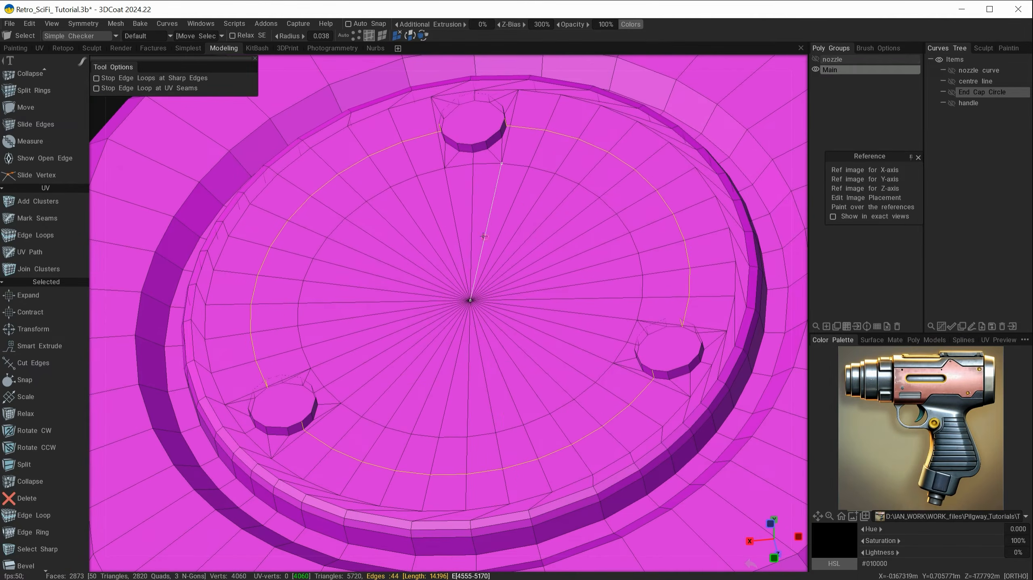
key(space)
Bevel the edge ring around the pegs with a Bevel Size of 0.052
click(514, 361)
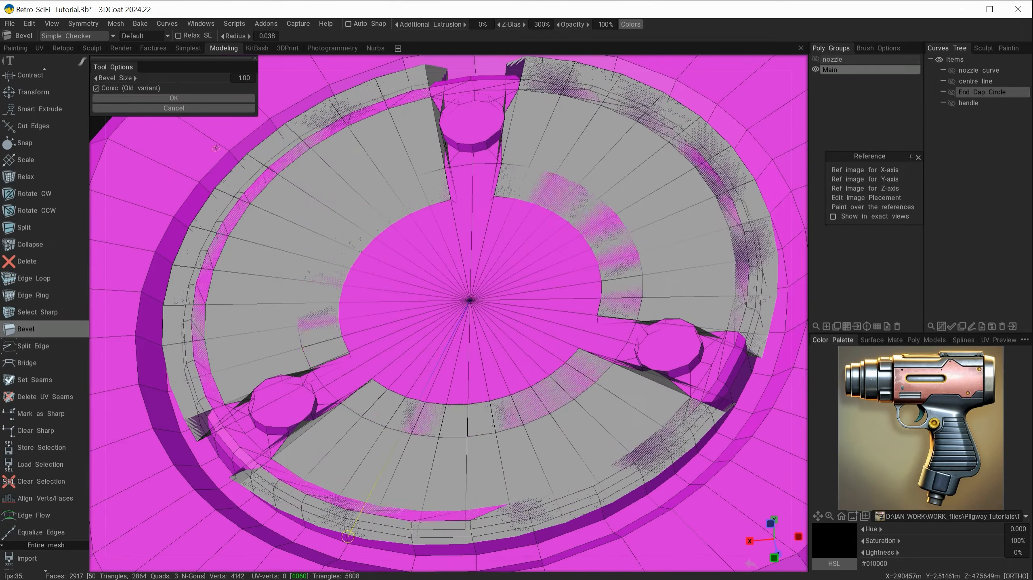
drag(193, 78, 159, 83)
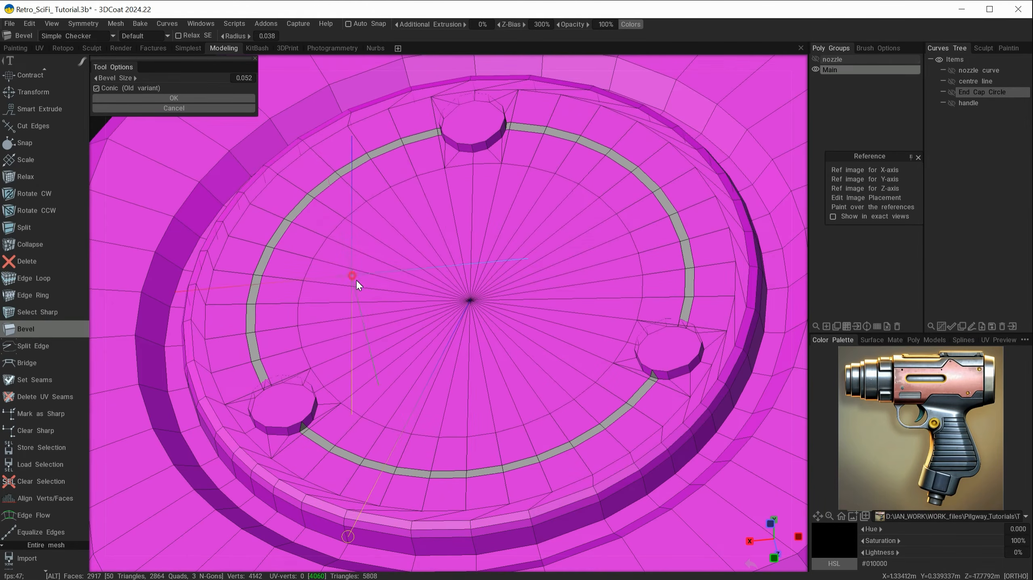
mouse_move(356, 280)
alt+mouse_down()
mouse_move(360, 258)
mouse_move(333, 240)
mouse_move(331, 255)
alt+mouse_up()
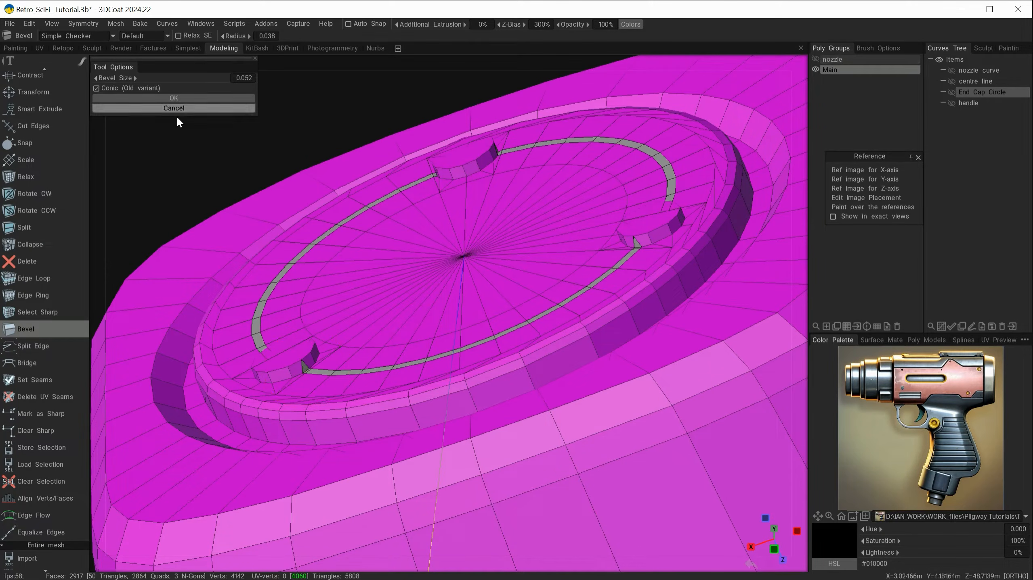
click(162, 99)
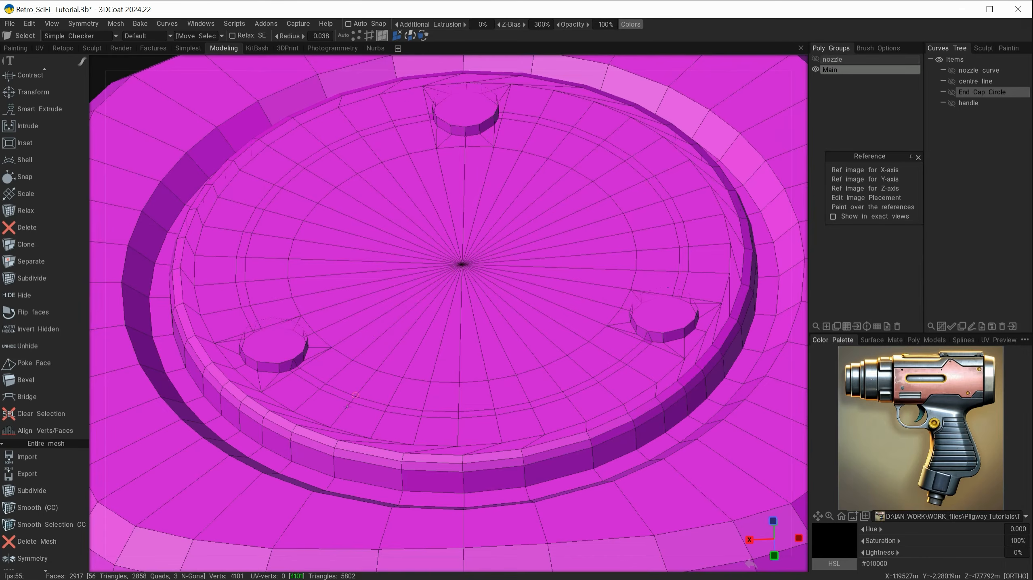
Select the ring of bevelled faces running around and between the three rear-cap pegs
click(308, 379)
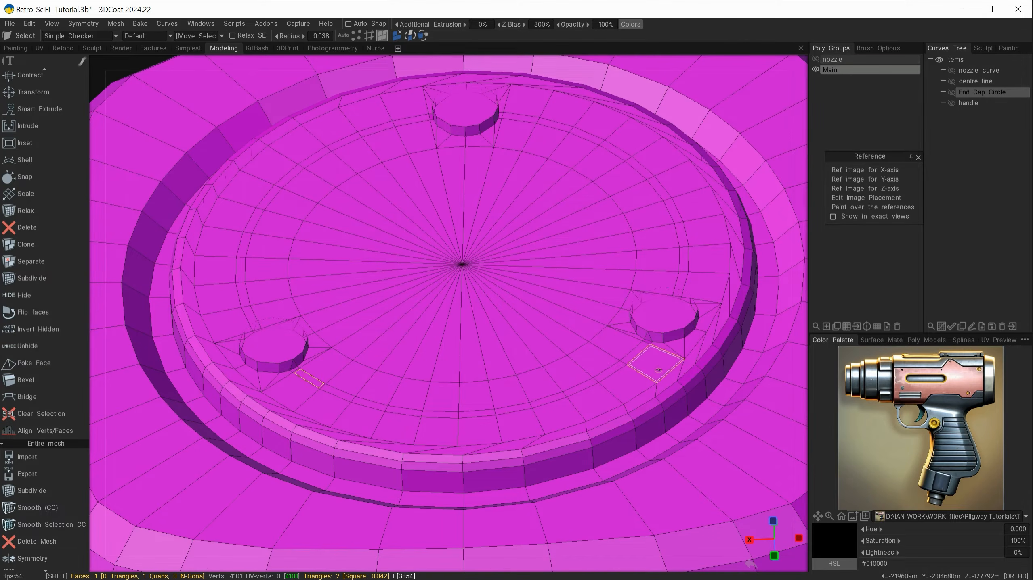
shift+click(609, 369)
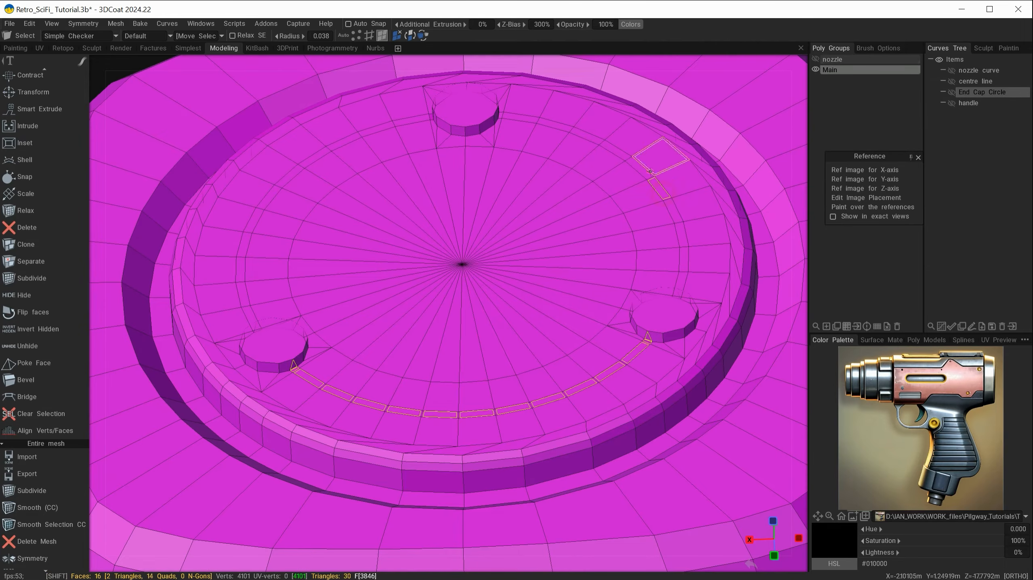
shift+click(520, 118)
shift+click(406, 123)
shift+click(268, 196)
shift+click(251, 317)
Deselect the small triangles beside each peg from the ring selection
alt+drag(351, 318, 352, 312)
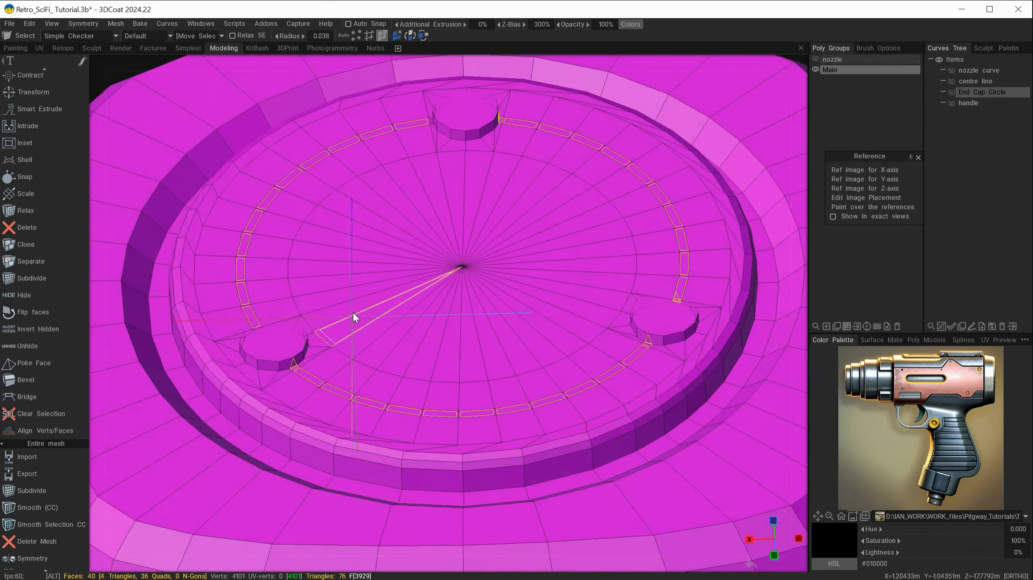
alt+right_drag(300, 371, 361, 393)
alt+middle_drag(361, 393, 511, 344)
alt+right_drag(511, 344, 547, 358)
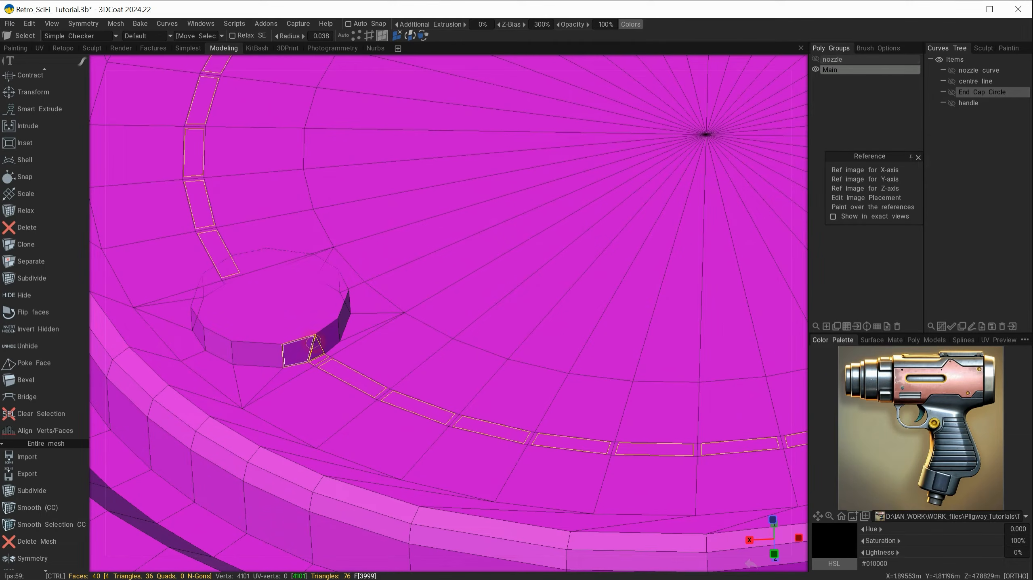
ctrl+click(316, 343)
alt+right_drag(560, 349, 411, 293)
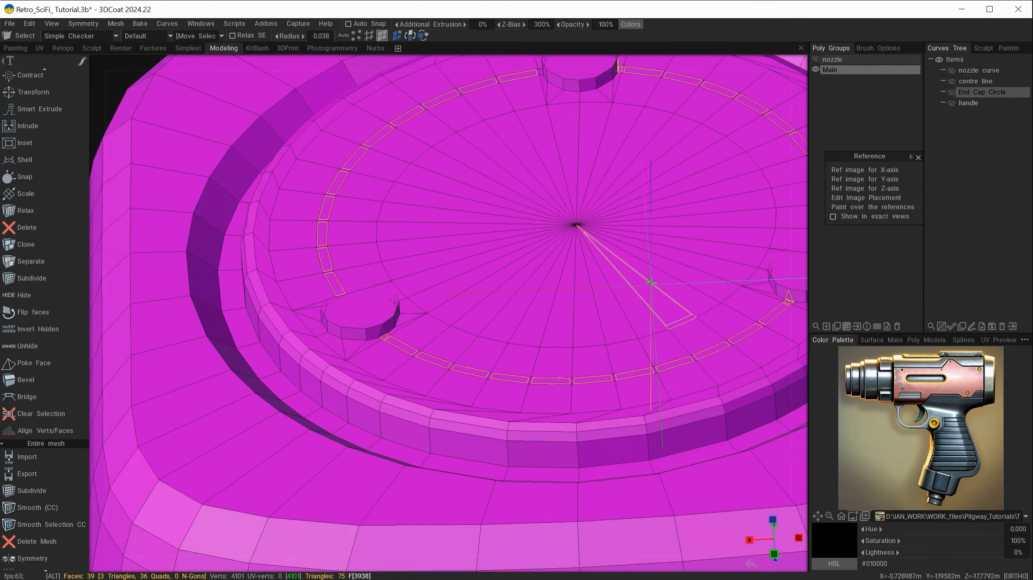
alt+middle_drag(656, 281, 318, 288)
alt+right_drag(401, 300, 498, 340)
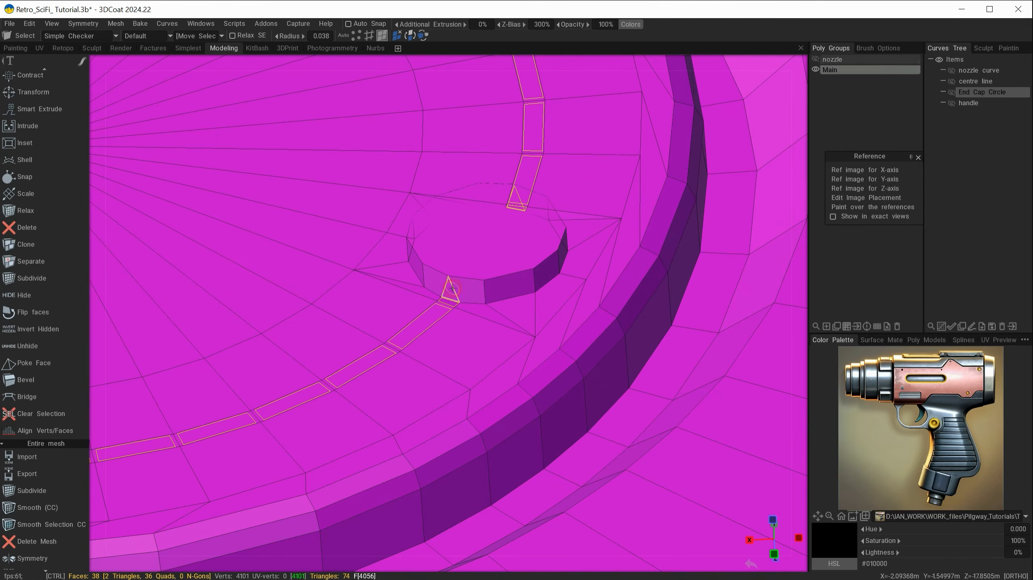
ctrl+click(449, 293)
alt+drag(523, 413, 543, 185)
ctrl+click(519, 148)
alt+right_drag(528, 162, 454, 168)
alt+middle_drag(454, 168, 484, 333)
alt+right_drag(376, 284, 459, 300)
alt+drag(441, 183, 473, 280)
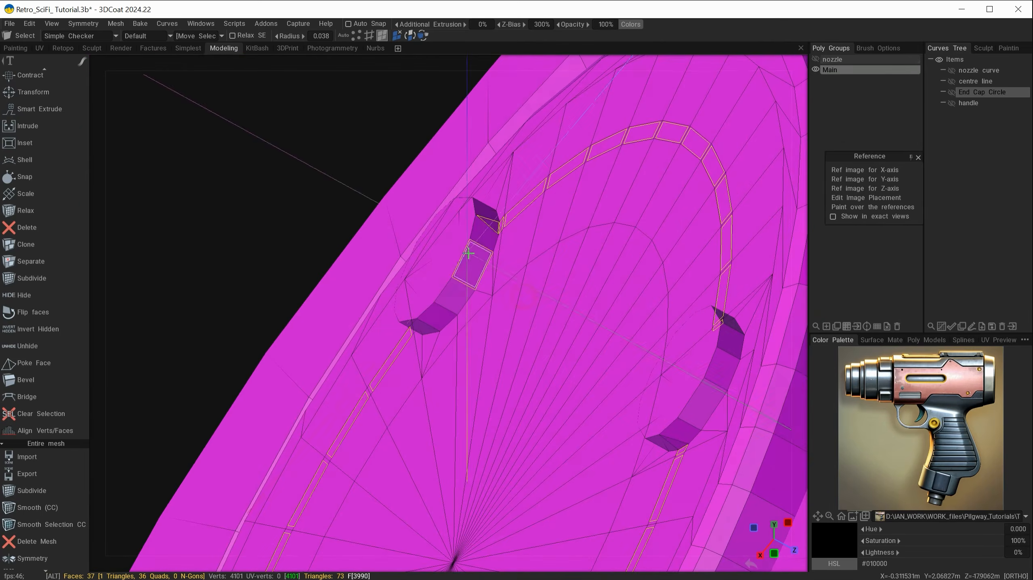
ctrl+click(474, 264)
Add the small quads beside the top and left pegs to complete the ring band
alt+drag(400, 346, 468, 378)
click(425, 346)
alt+right_drag(606, 424, 453, 416)
alt+middle_drag(454, 416, 468, 244)
alt+drag(472, 243, 426, 252)
alt+middle_drag(281, 401, 457, 334)
alt+right_drag(458, 334, 584, 332)
click(548, 224)
alt+right_drag(792, 395, 498, 345)
alt+drag(720, 431, 723, 373)
alt+middle_drag(514, 316, 436, 323)
alt+right_drag(436, 323, 476, 410)
alt+drag(333, 221, 427, 357)
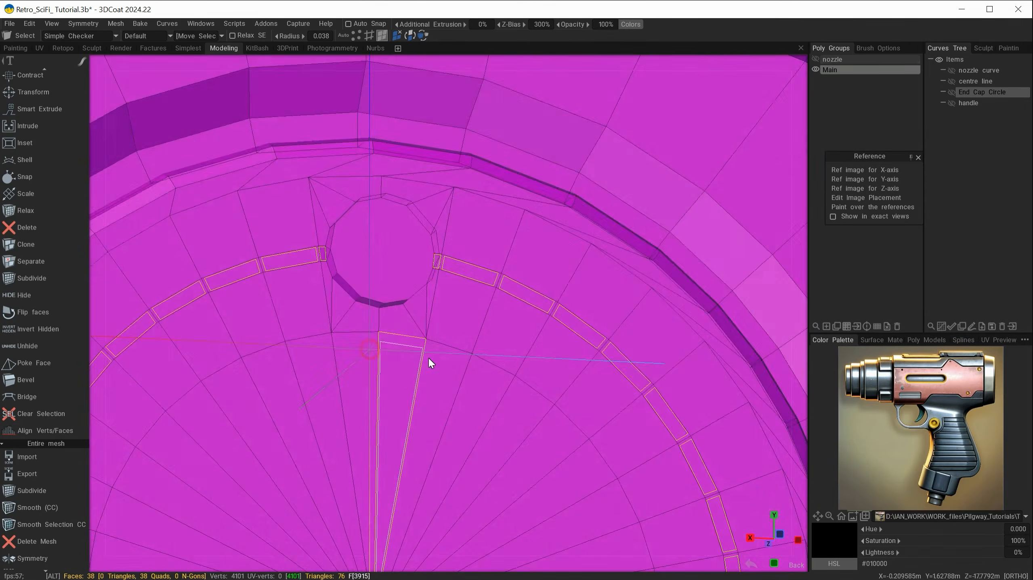
alt+right_drag(428, 357, 462, 267)
alt+drag(462, 267, 464, 331)
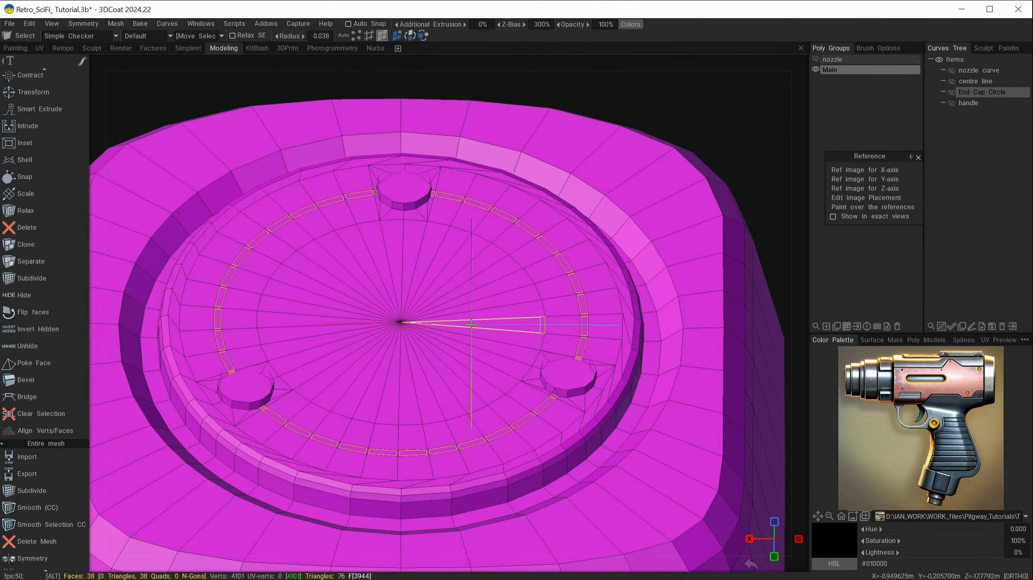
key(space)
Commit the ring extrusion with Transform and drag it down along Z into a groove
click(354, 371)
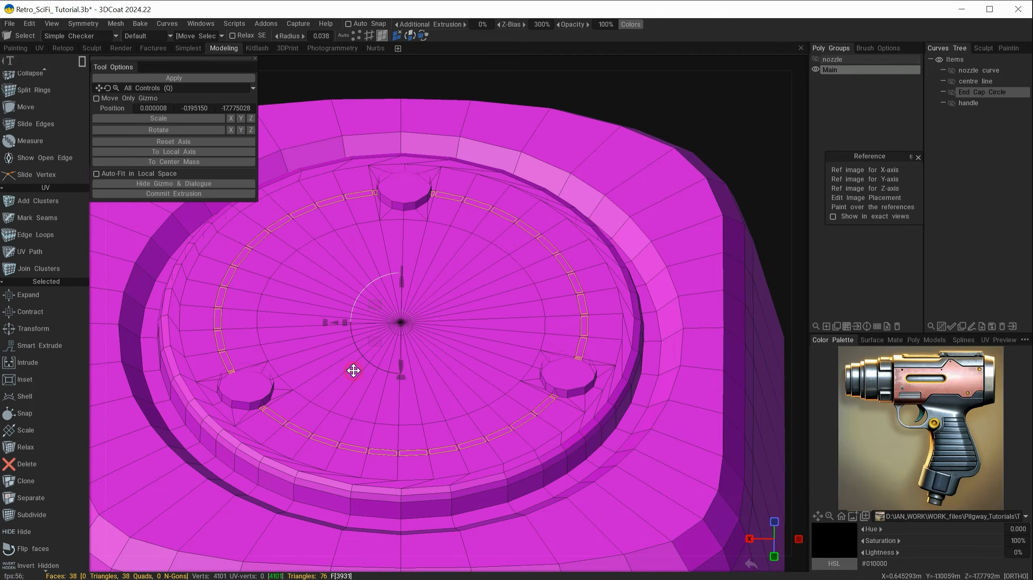
click(179, 193)
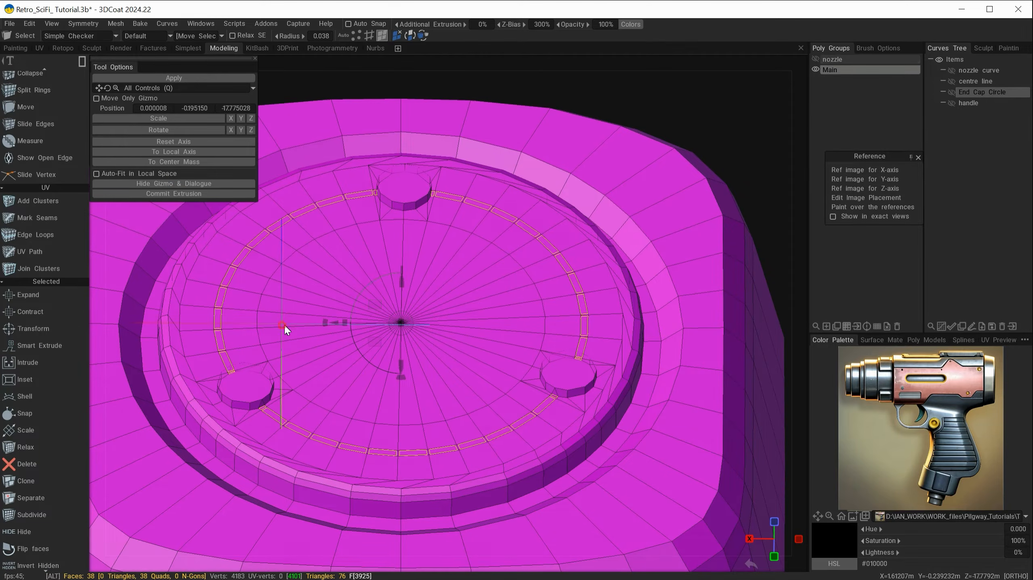
alt+drag(286, 325, 373, 299)
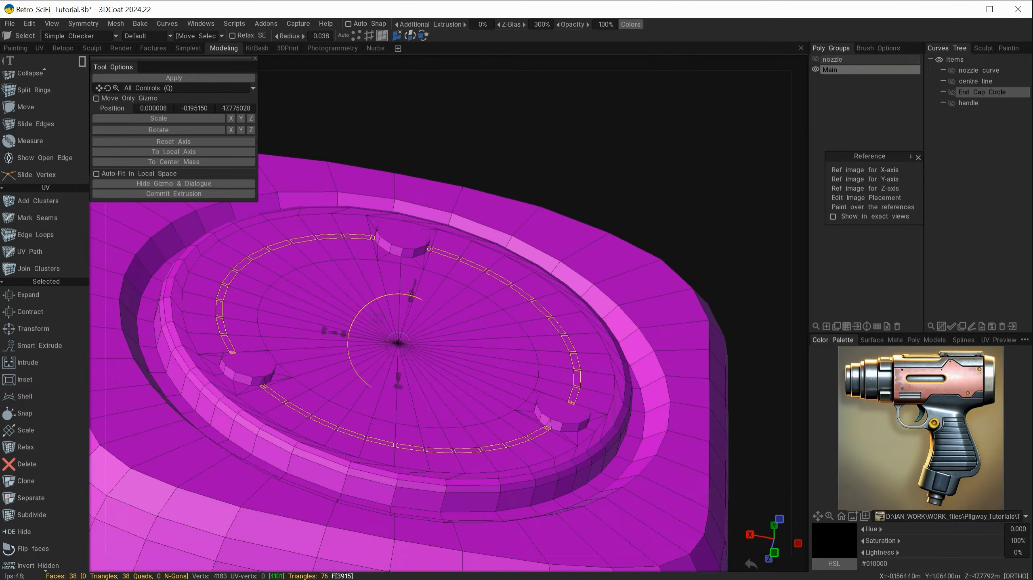
drag(412, 291, 467, 360)
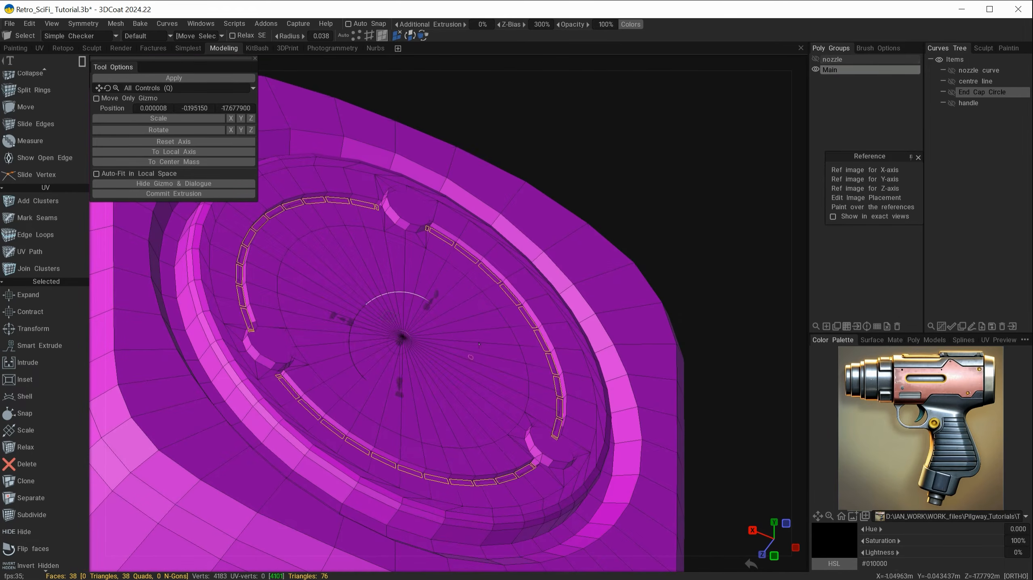
Clear the face selection and orbit around the cap to inspect the new groove
key(Escape)
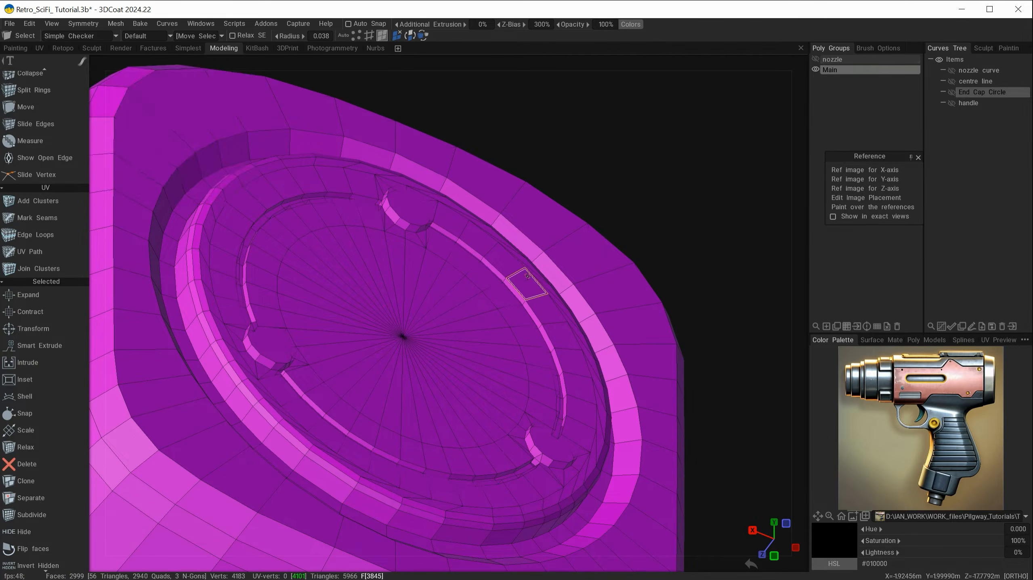
alt+drag(570, 228, 495, 259)
alt+middle_drag(495, 259, 589, 429)
alt+right_drag(466, 330, 511, 380)
alt+drag(488, 361, 461, 438)
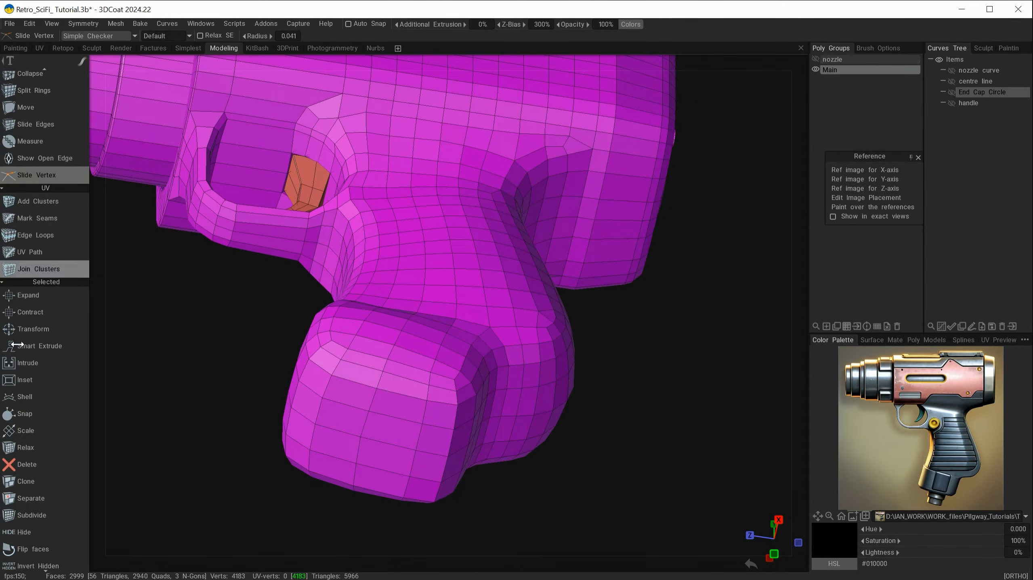
Switch to Select mode and try picking a vertex on the grip's bottom face, then clear it
alt+drag(642, 192, 620, 133)
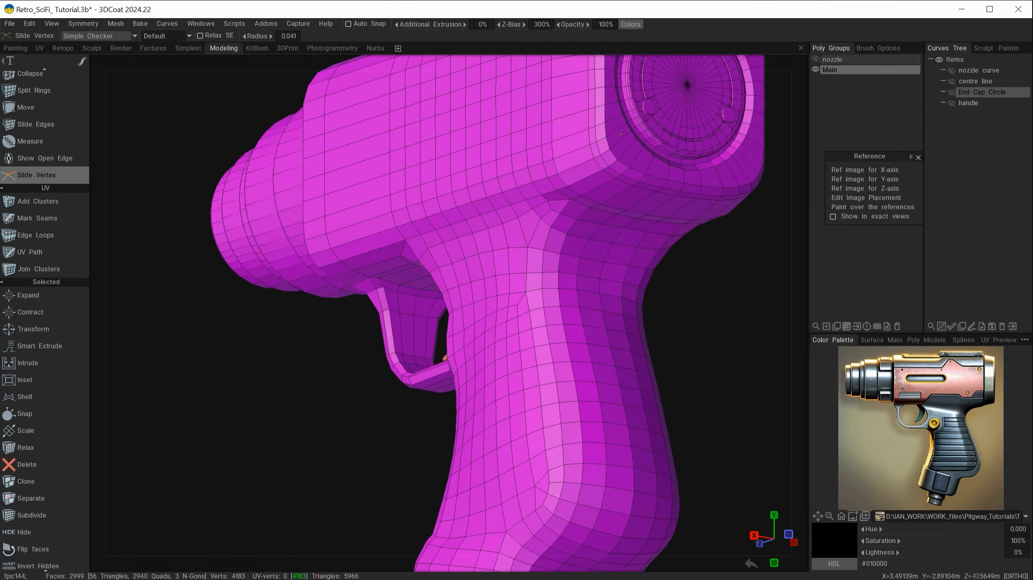
alt+drag(238, 438, 283, 431)
key(space)
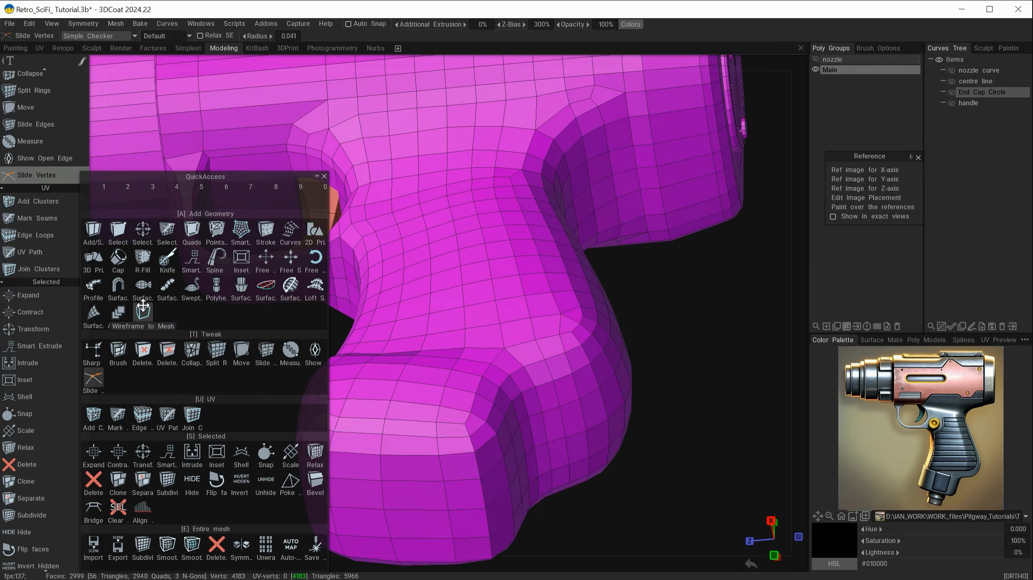
click(117, 231)
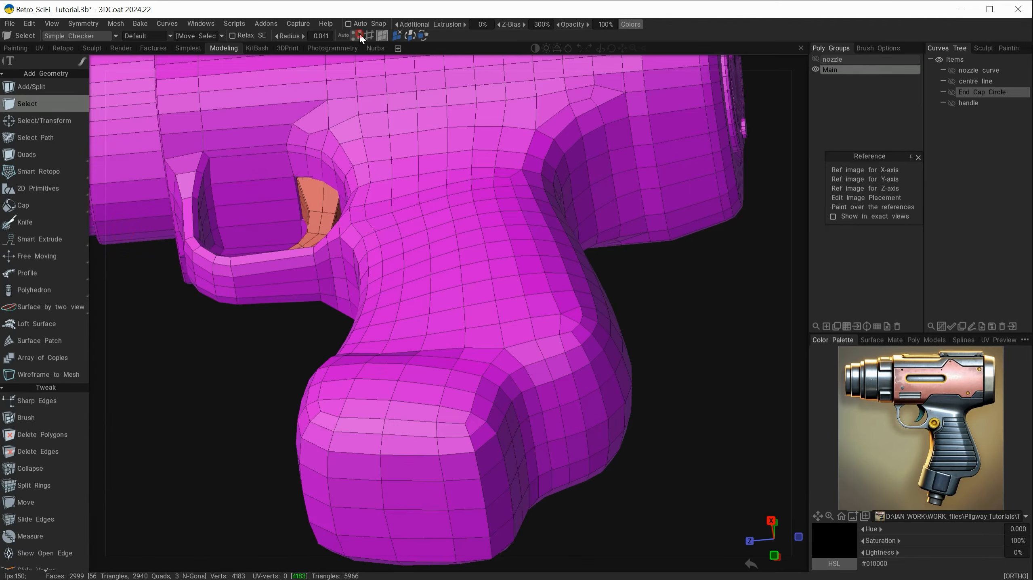
alt+drag(290, 463, 421, 339)
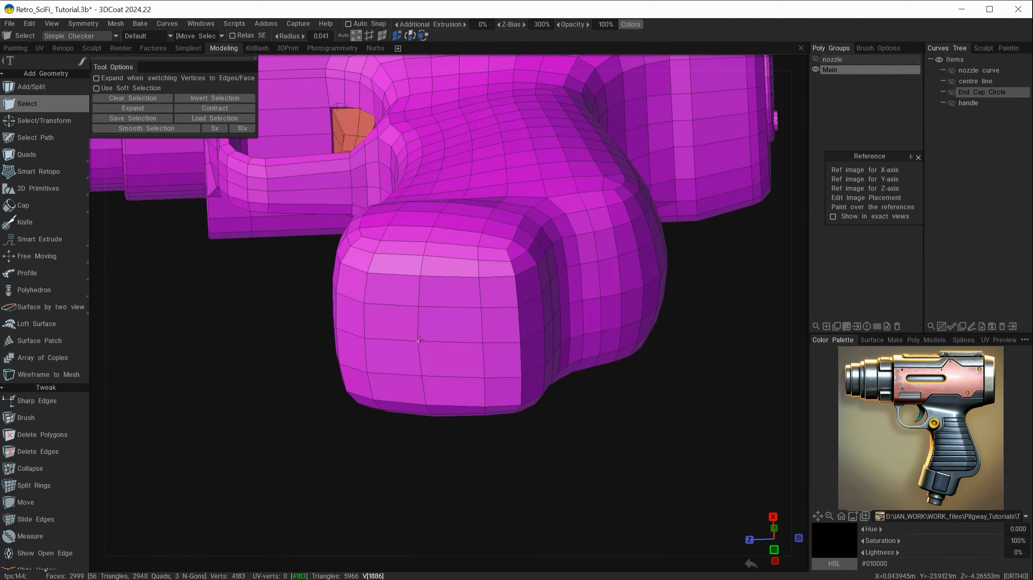
click(419, 341)
alt+drag(397, 416, 420, 434)
alt+right_drag(421, 437, 453, 471)
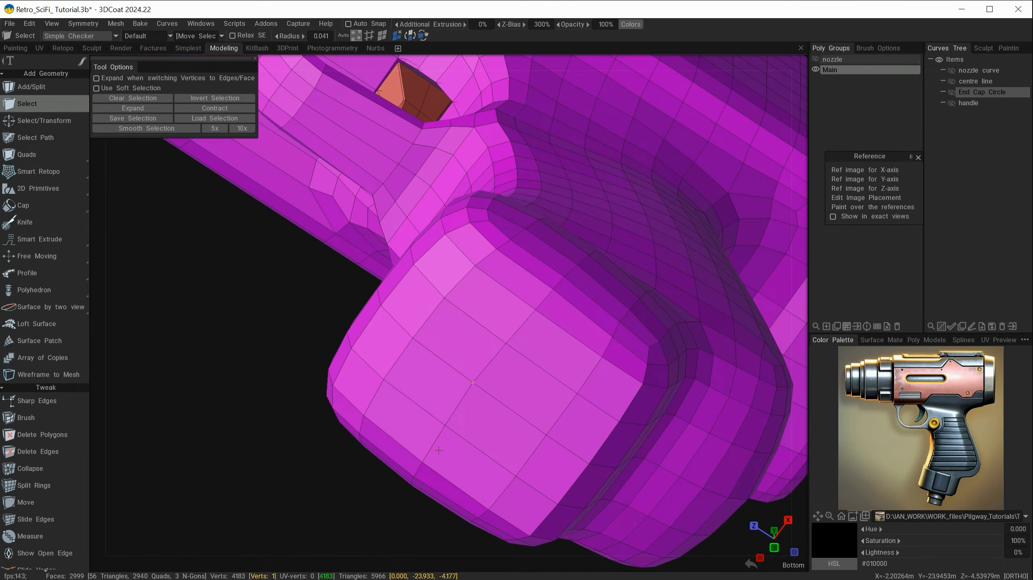
click(230, 301)
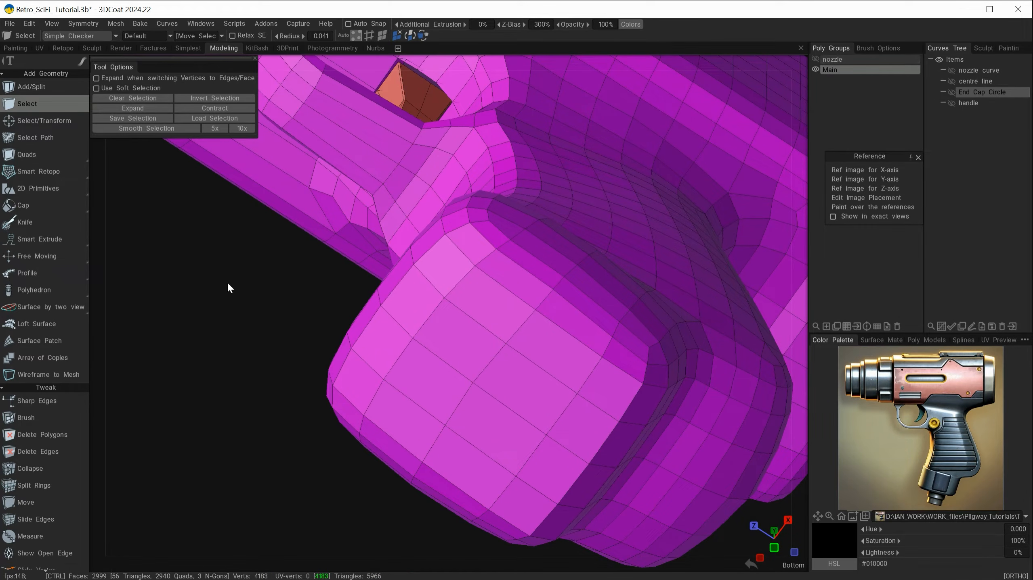
Use Slide Vertex to move the grip bottom's central vertex along its edge, with X symmetry enabled
key(space)
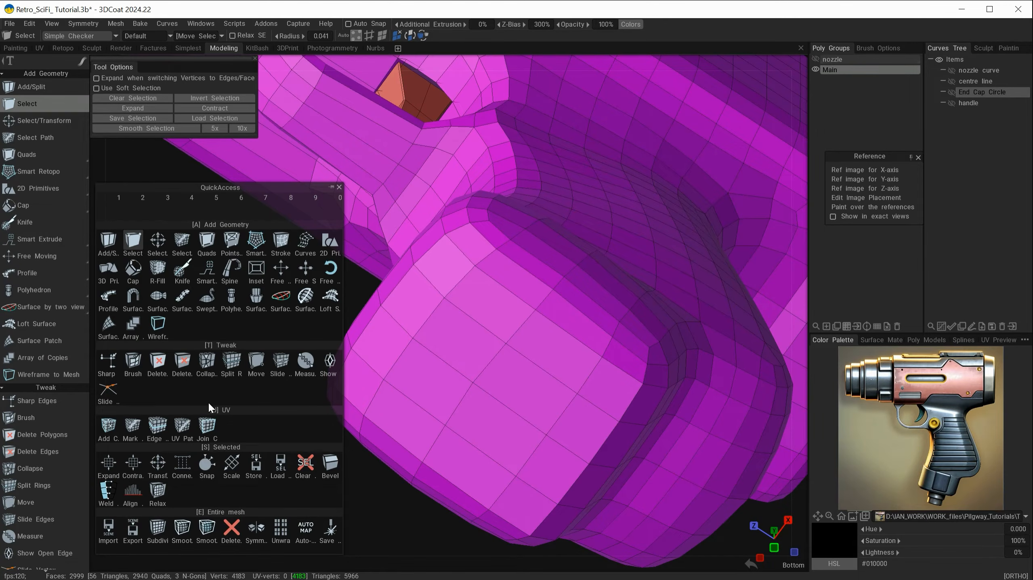
click(108, 389)
key(s)
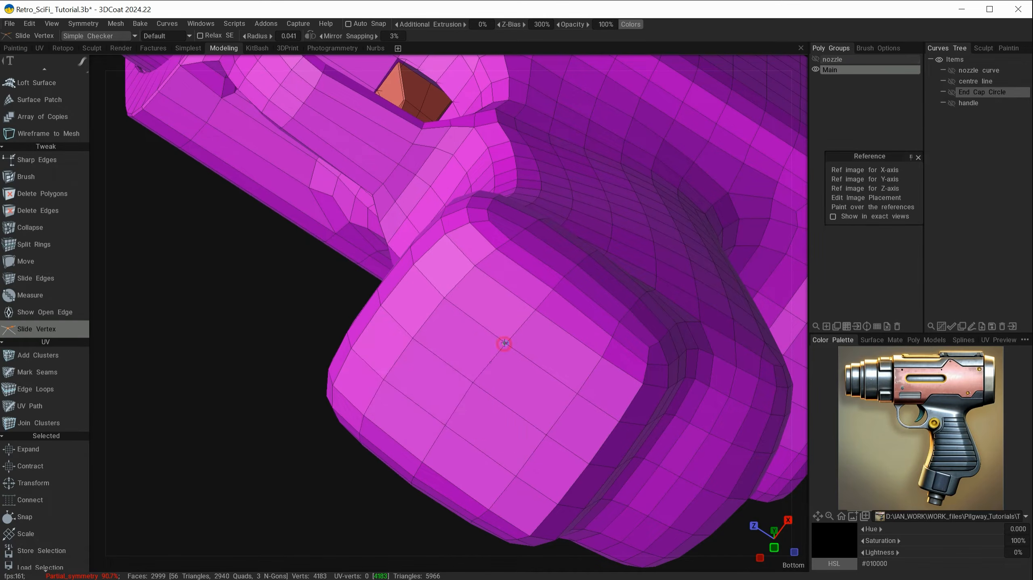
drag(504, 343, 514, 337)
alt+drag(513, 441, 546, 439)
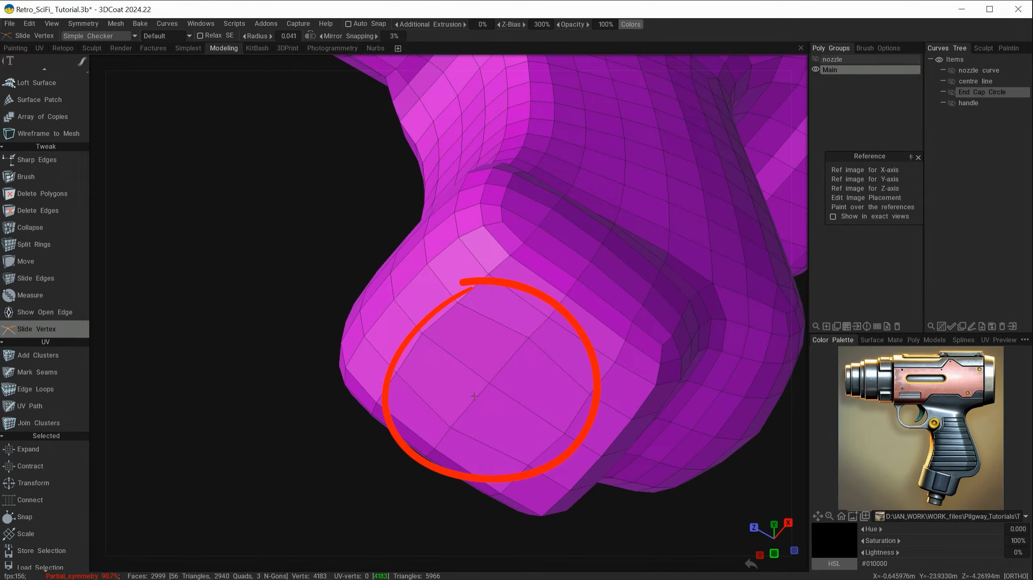
Turn symmetry off and select the grip bottom's centre vertex
key(s)
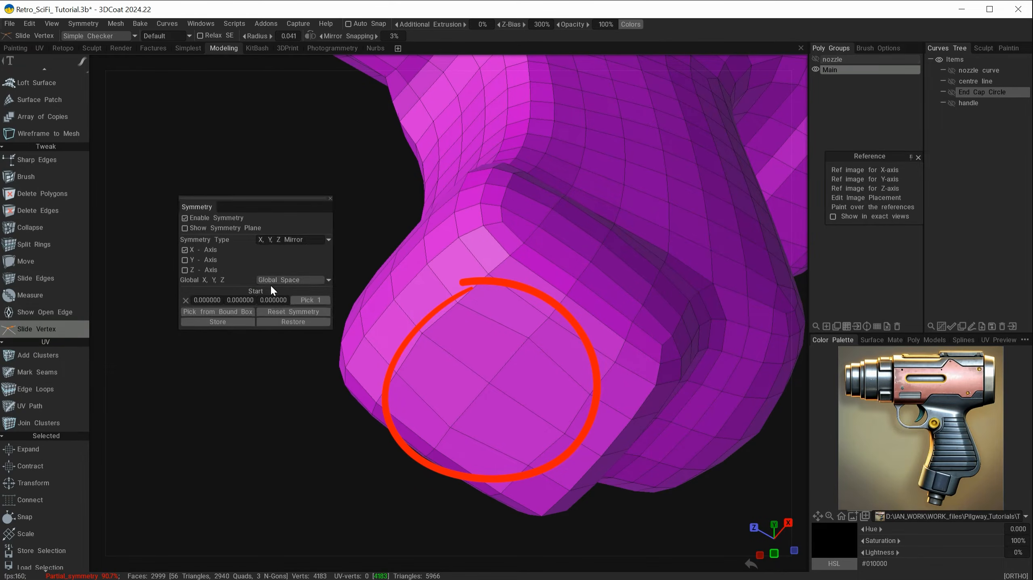
click(190, 248)
key(space)
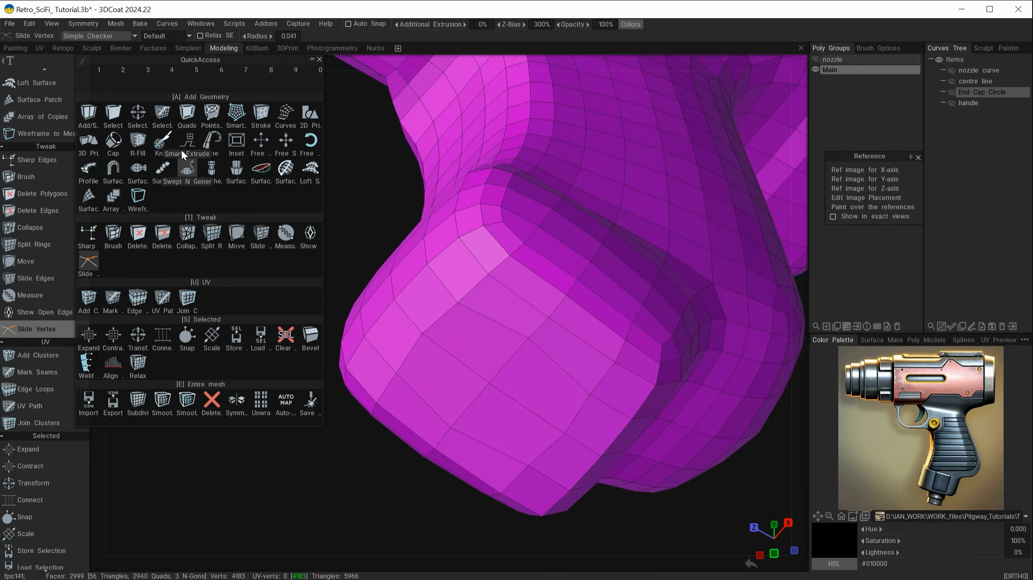
click(114, 115)
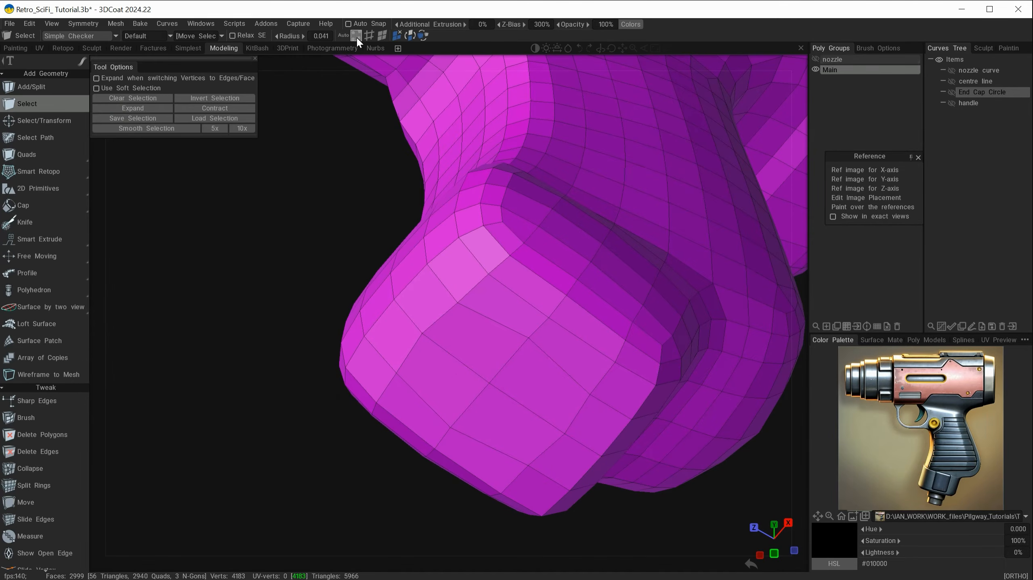
click(488, 385)
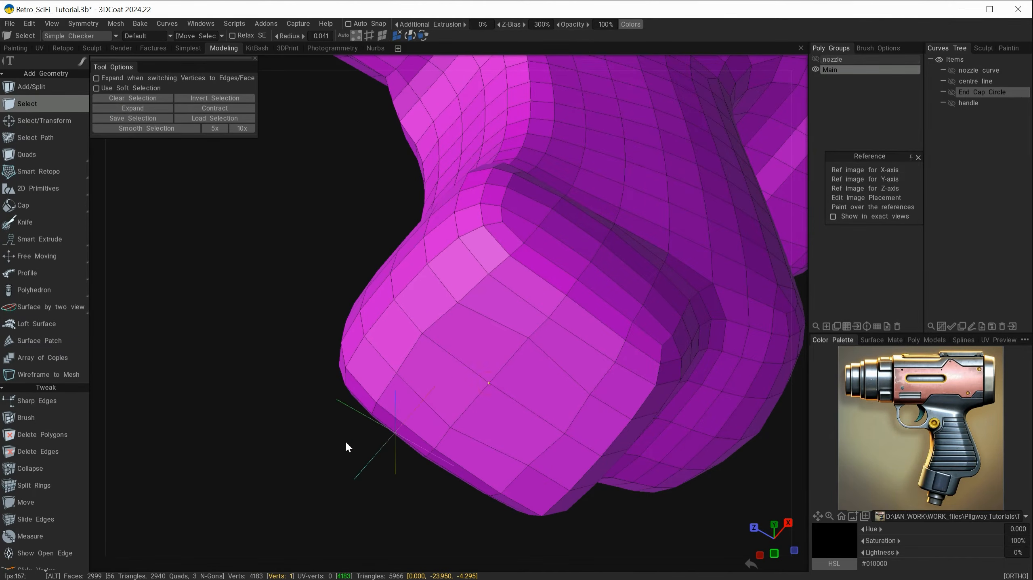
Bevel the centre vertex into a small diamond face at size 1.51 and accept
drag(345, 441, 325, 409)
key(space)
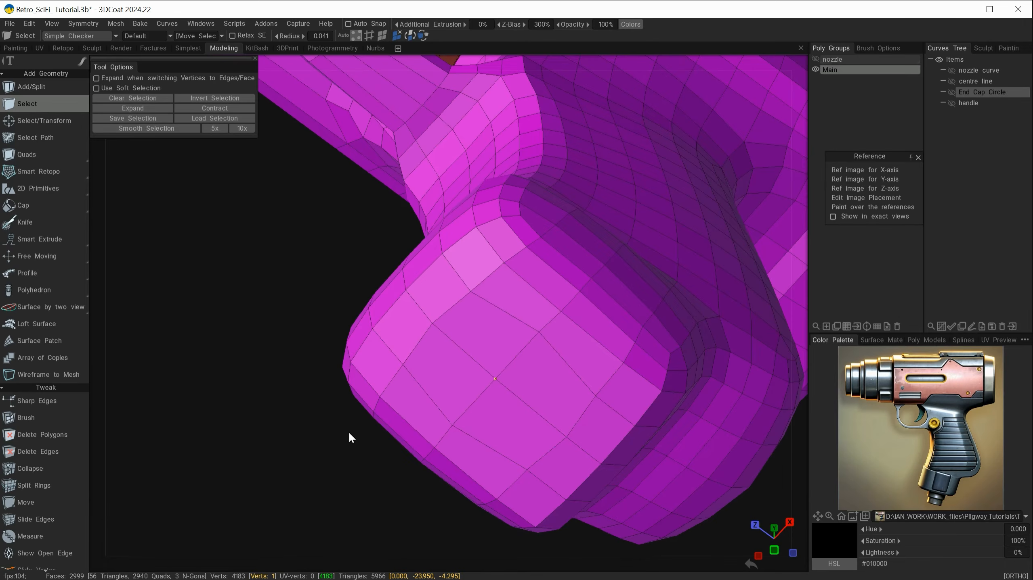
key(space)
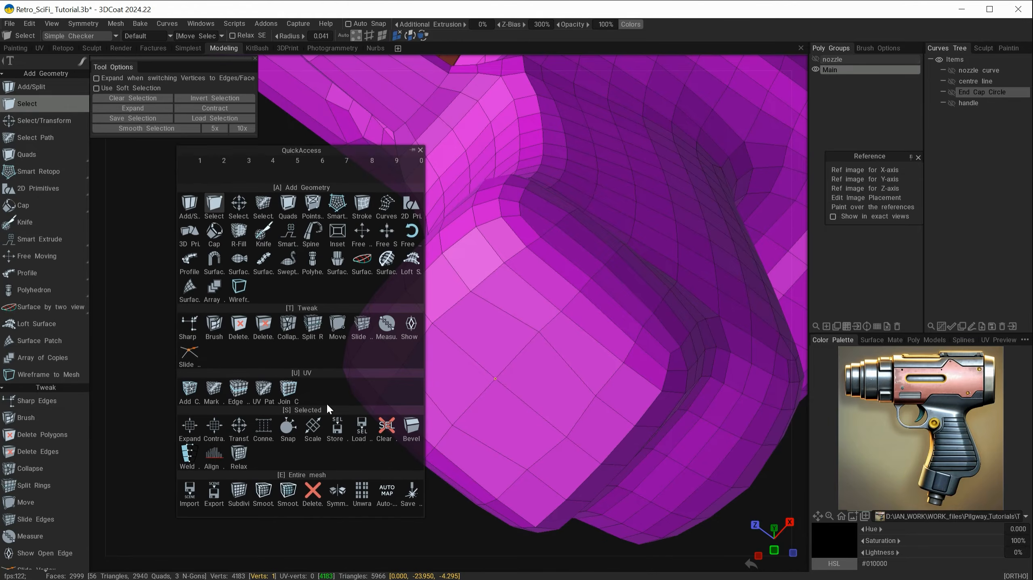
click(409, 427)
drag(431, 246, 414, 234)
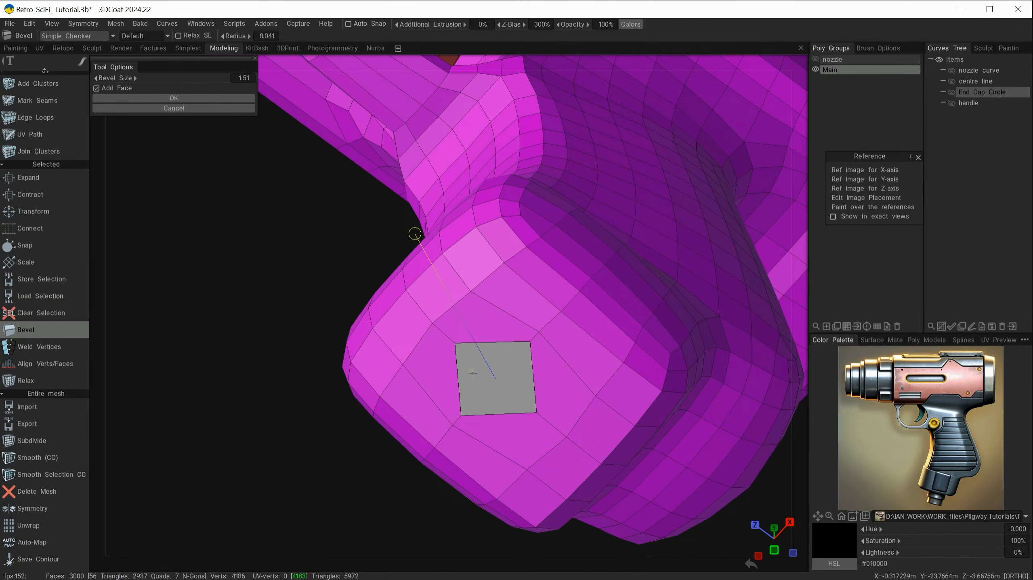
mouse_move(473, 373)
alt+mouse_down()
mouse_move(501, 387)
mouse_move(462, 424)
mouse_move(571, 394)
mouse_move(529, 338)
mouse_move(528, 398)
mouse_move(451, 389)
mouse_move(473, 388)
alt+mouse_up()
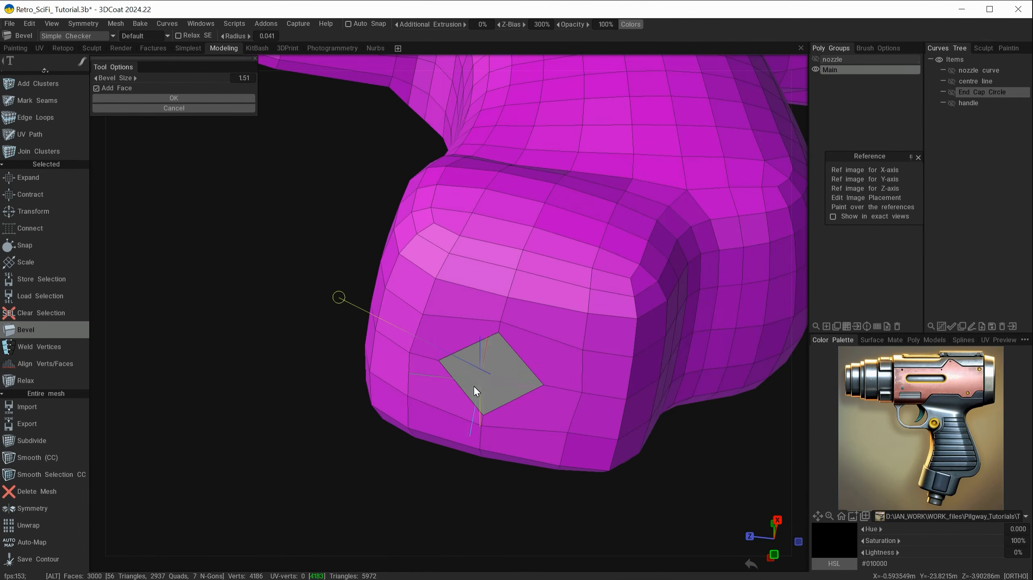
click(157, 98)
alt+drag(243, 364, 437, 304)
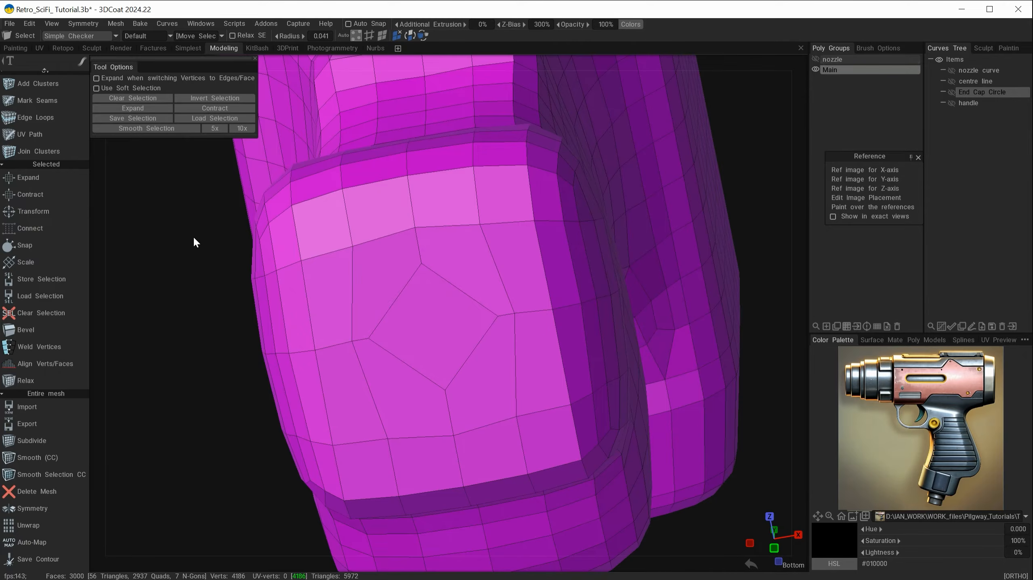
Cut each of the diamond's four edges into three segments with Cut Edges value 3
key(2)
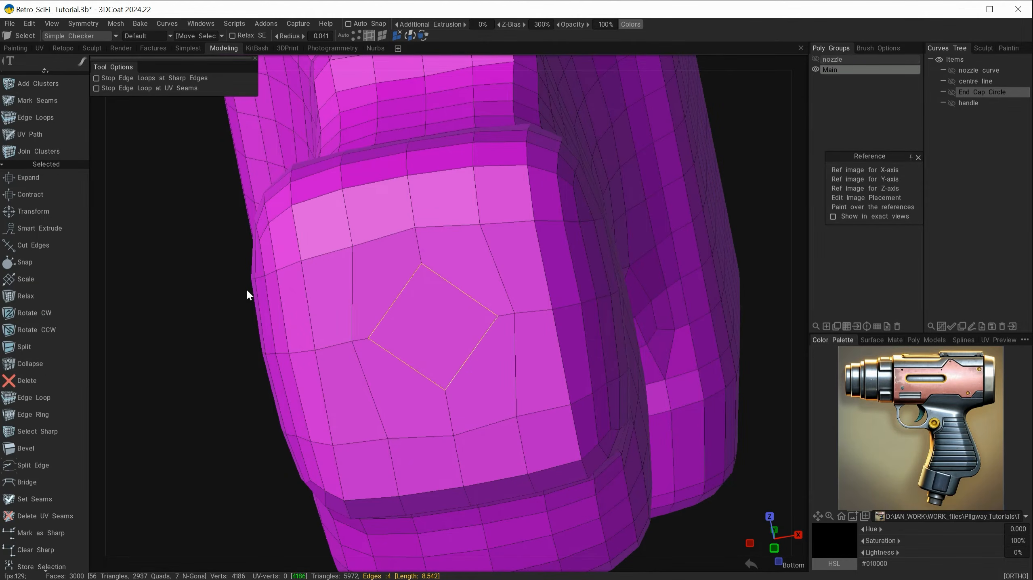
key(space)
click(232, 370)
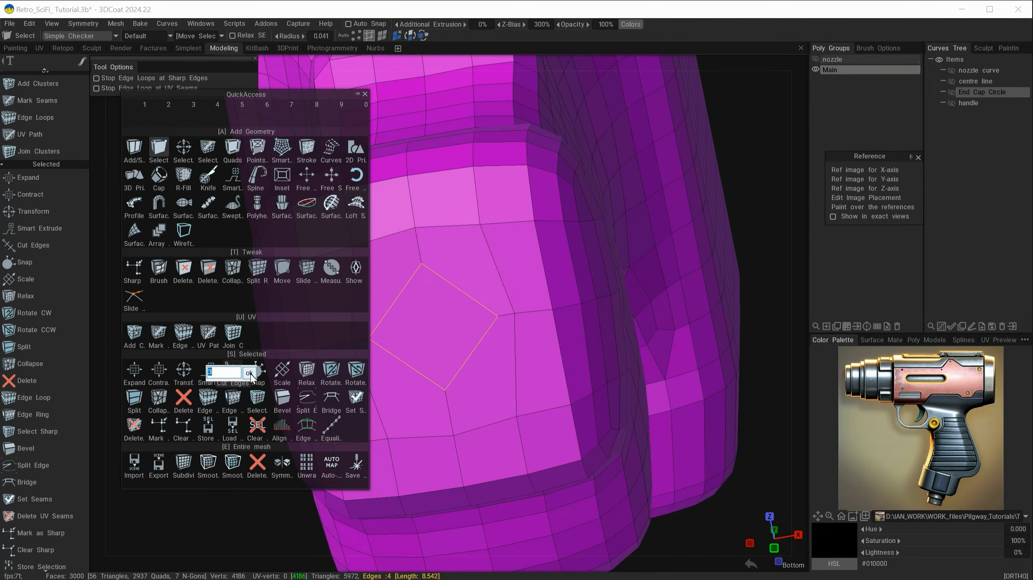
click(249, 373)
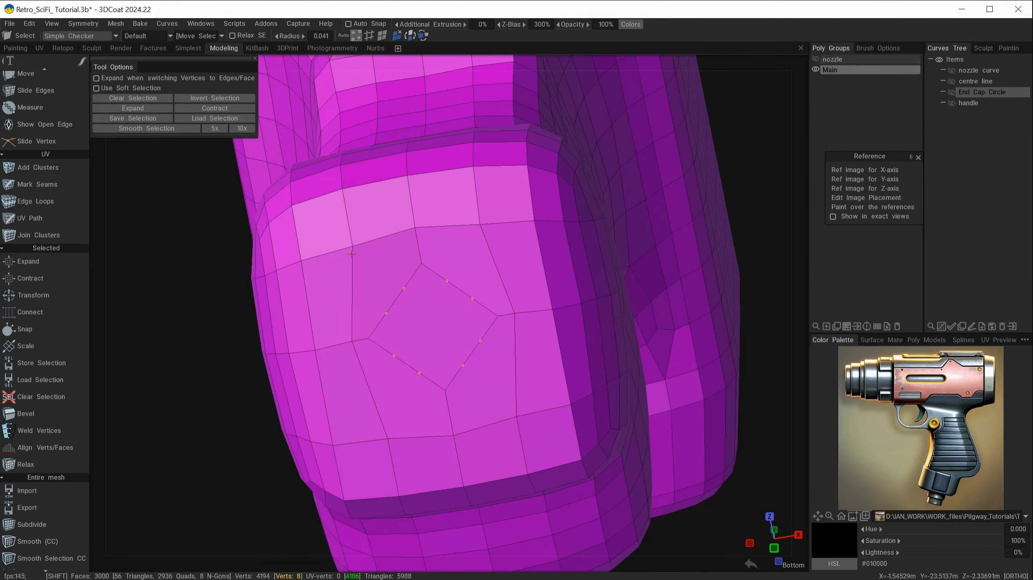
shift+click(481, 226)
key(ctrl+z)
key(ctrl+z)
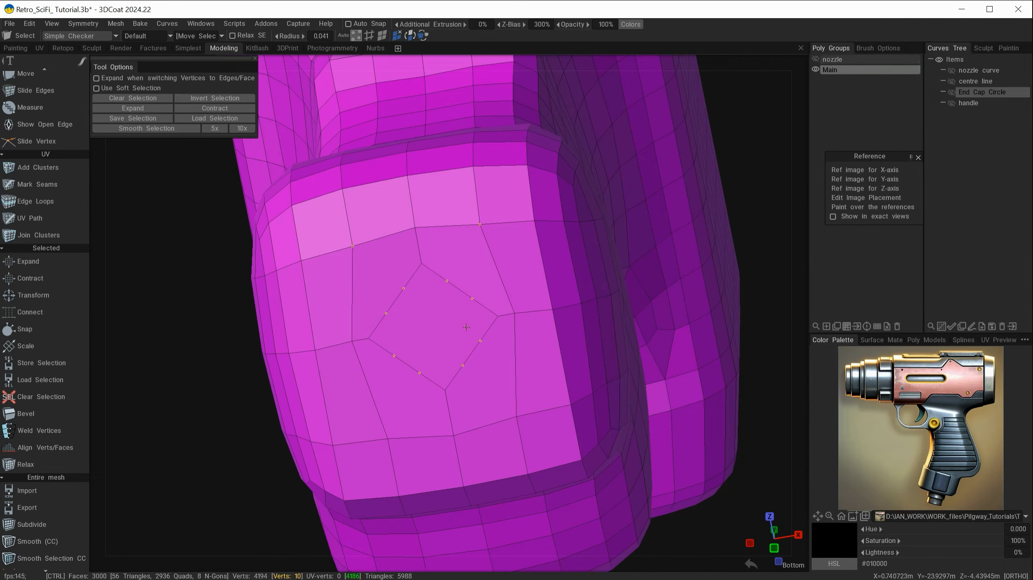
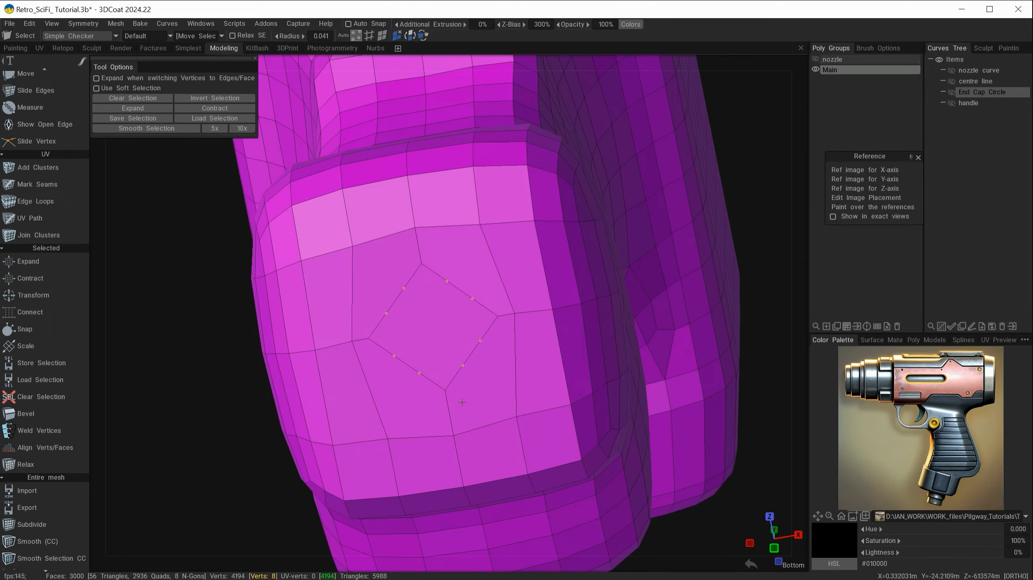
From a front view in Edges mode, select all 12 edges of the diamond loop on the grip bottom
alt+drag(462, 402, 491, 423)
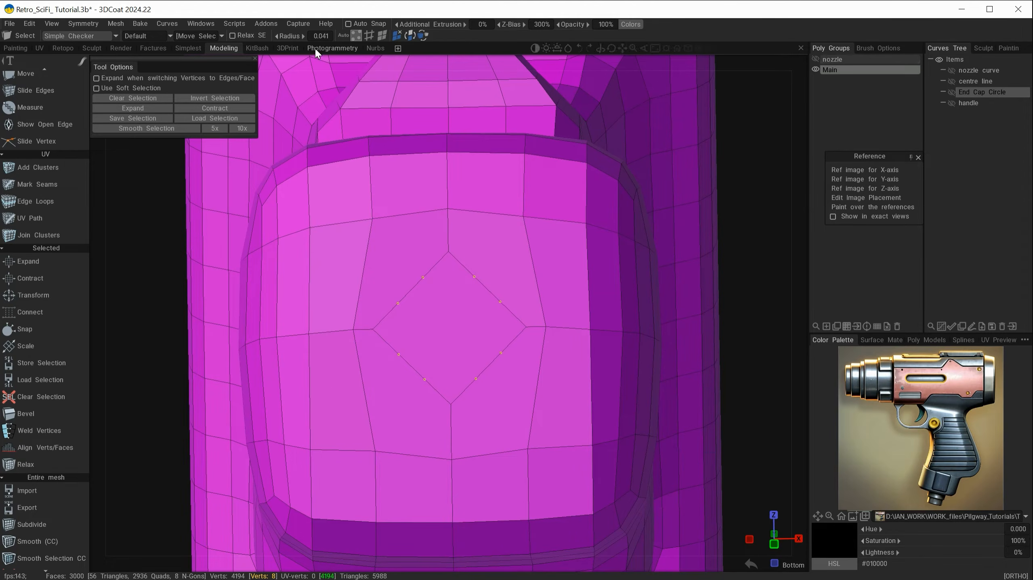
click(369, 35)
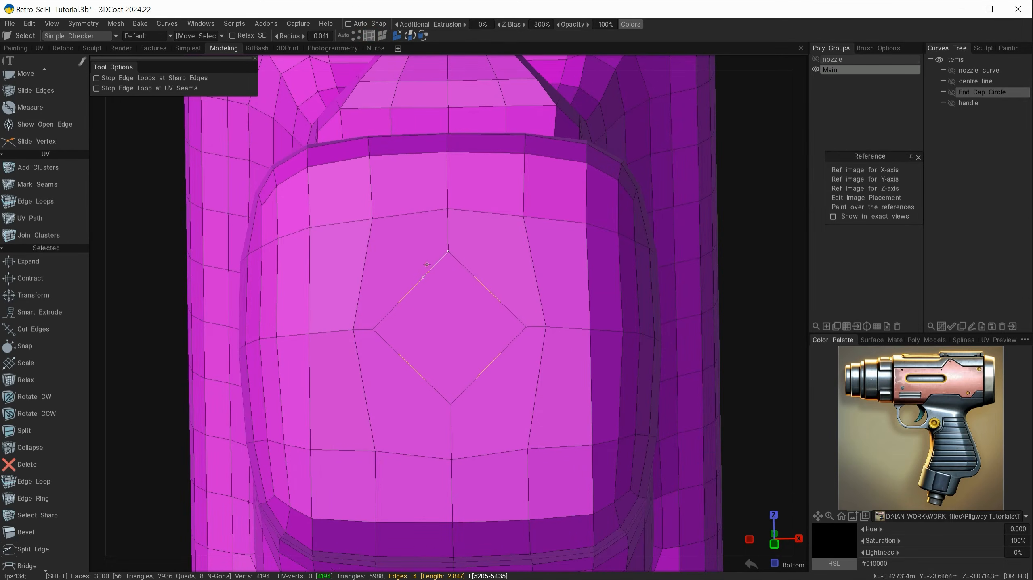
shift+click(463, 270)
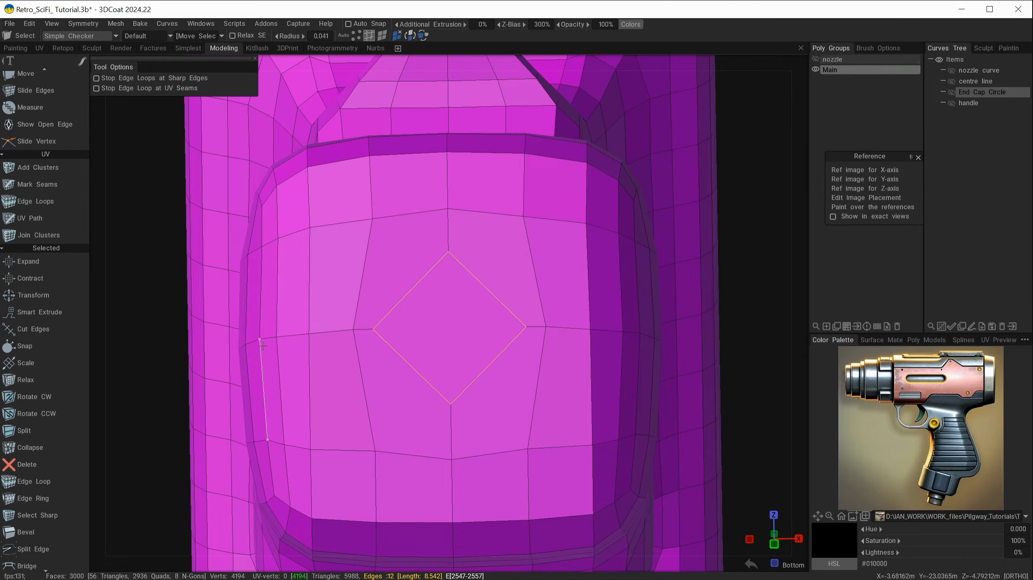
key(space)
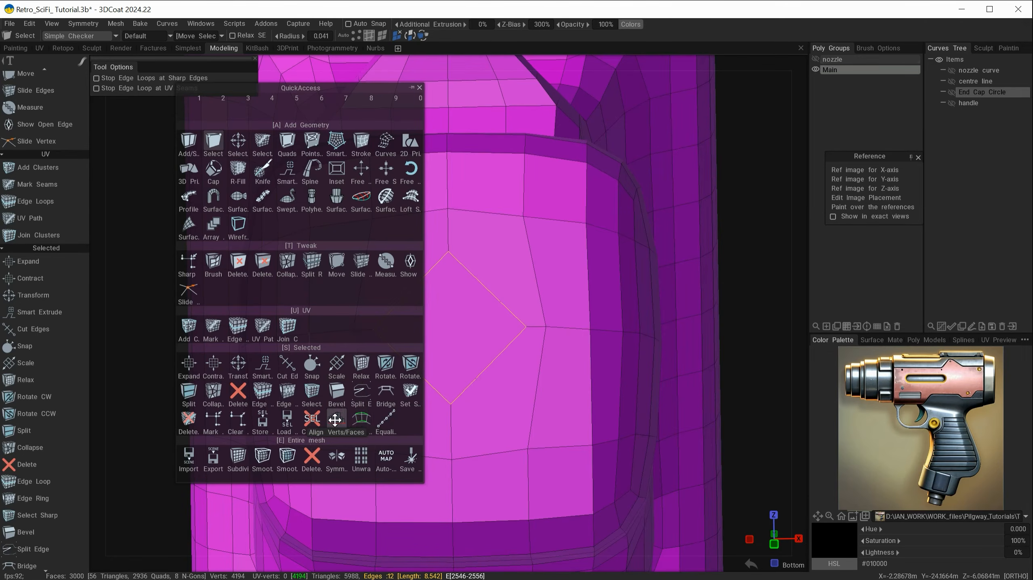
Use Align Verts/Faces with Circle alignment, enlarge the circle gizmo, and apply
click(334, 420)
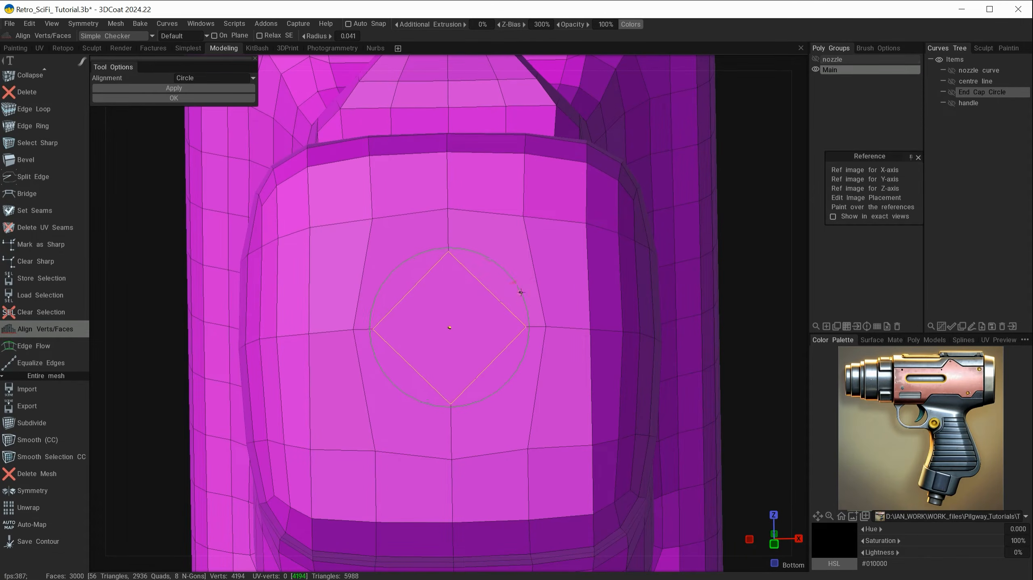
drag(523, 291, 524, 290)
click(192, 90)
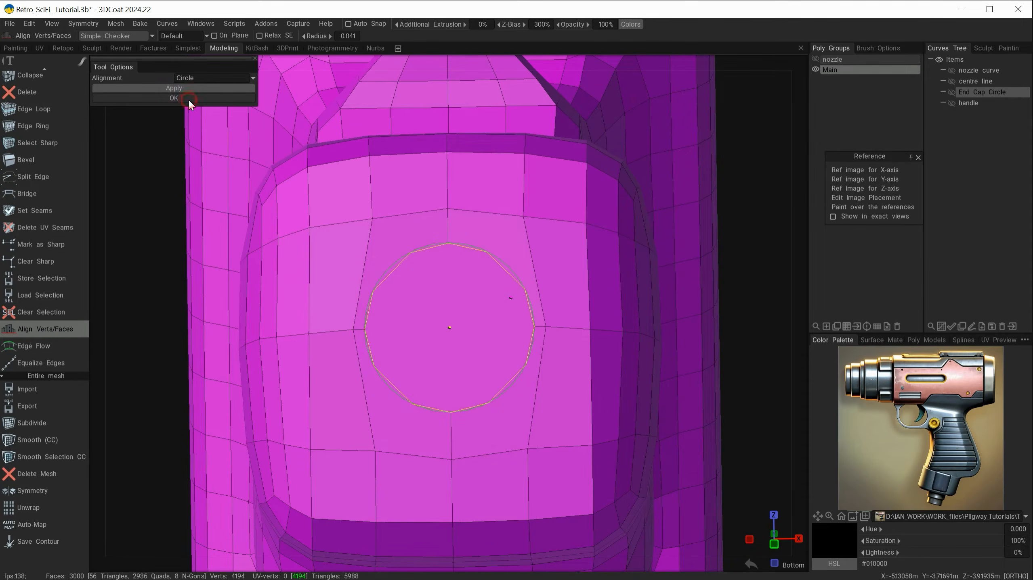
click(189, 100)
mouse_move(438, 365)
alt+mouse_down()
mouse_move(458, 389)
mouse_move(461, 317)
mouse_move(403, 387)
mouse_move(456, 399)
mouse_move(441, 373)
mouse_move(431, 384)
alt+mouse_up()
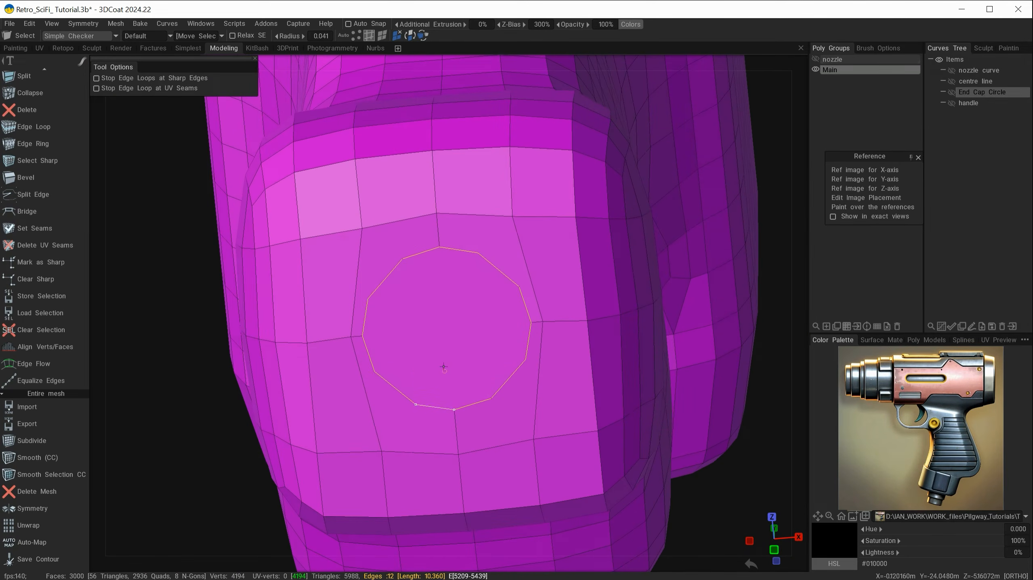
Connect circle vertices to outer grid vertices with new edges
click(355, 36)
alt+drag(414, 286, 425, 281)
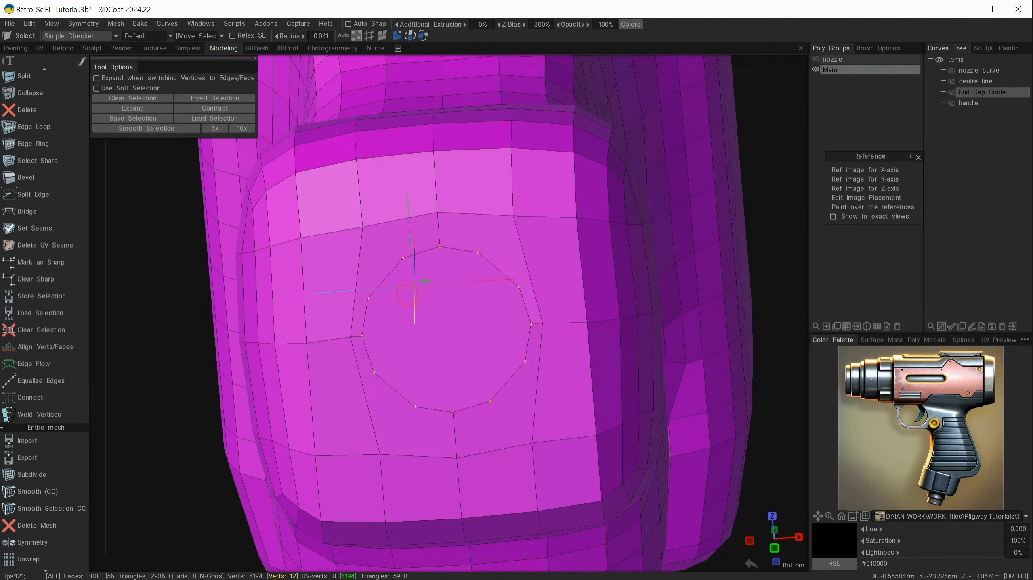
ctrl+click(440, 249)
ctrl+click(361, 338)
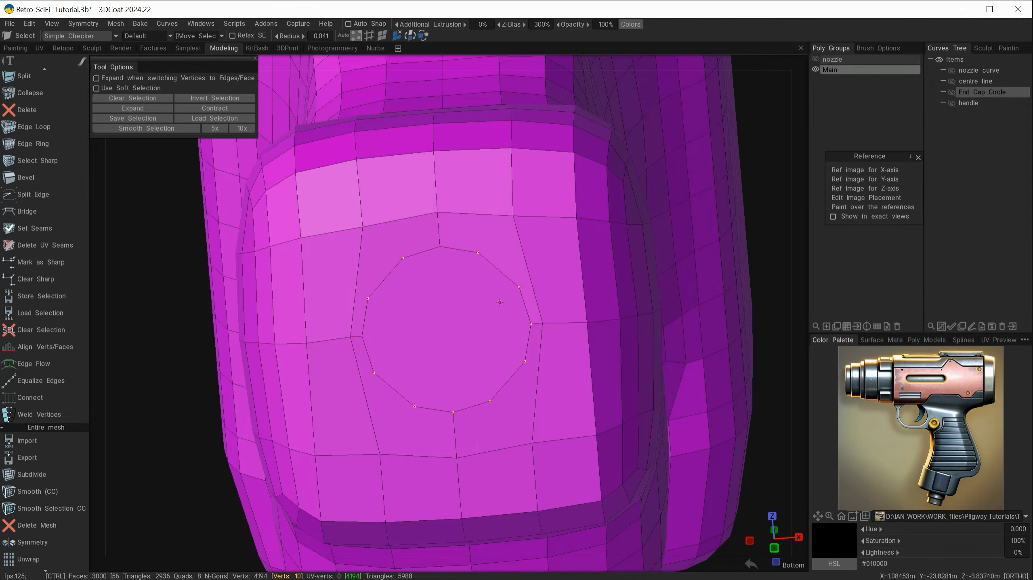
ctrl+click(530, 324)
ctrl+click(453, 412)
shift+click(381, 454)
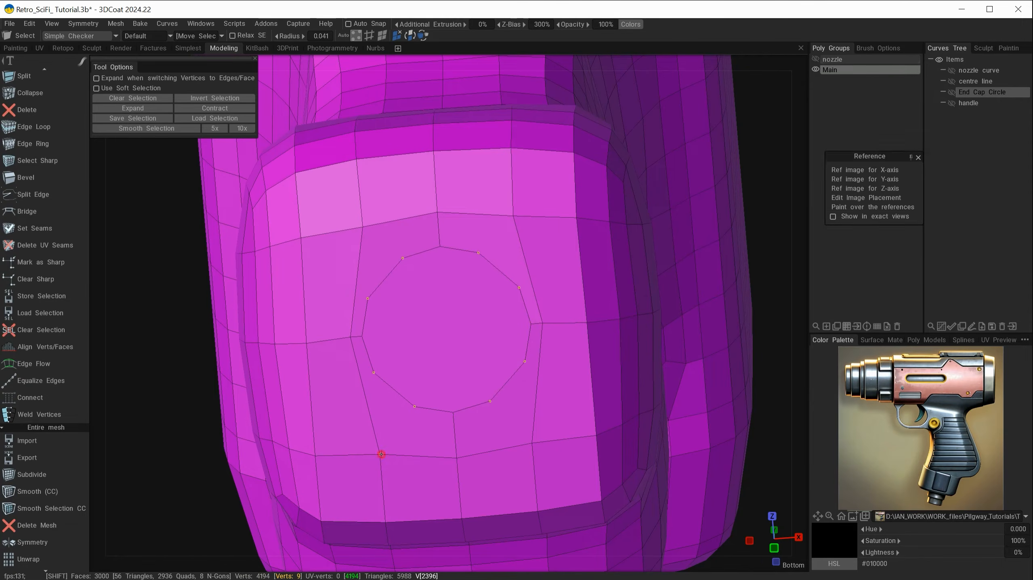
shift+click(360, 228)
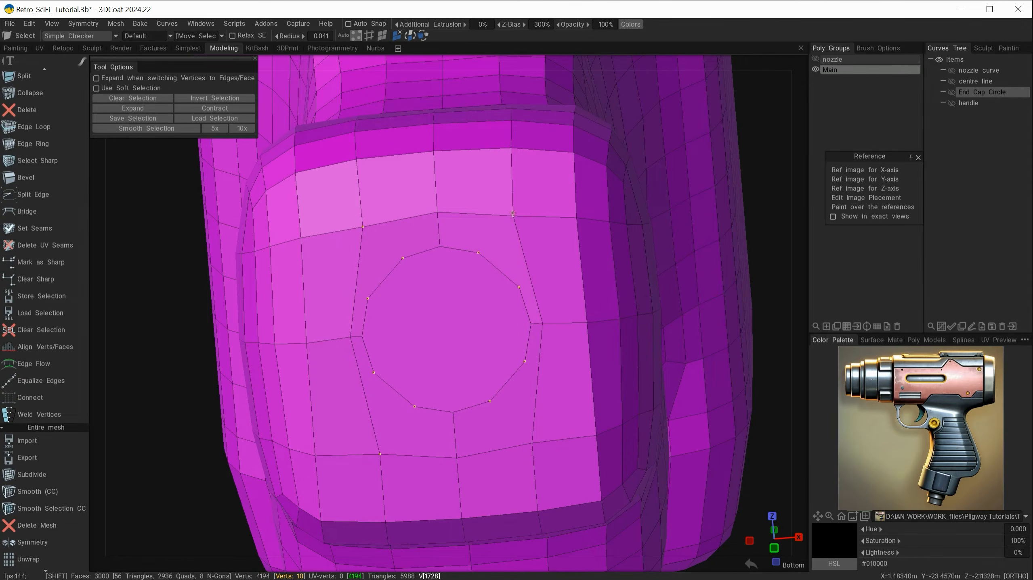
shift+click(513, 217)
key(space)
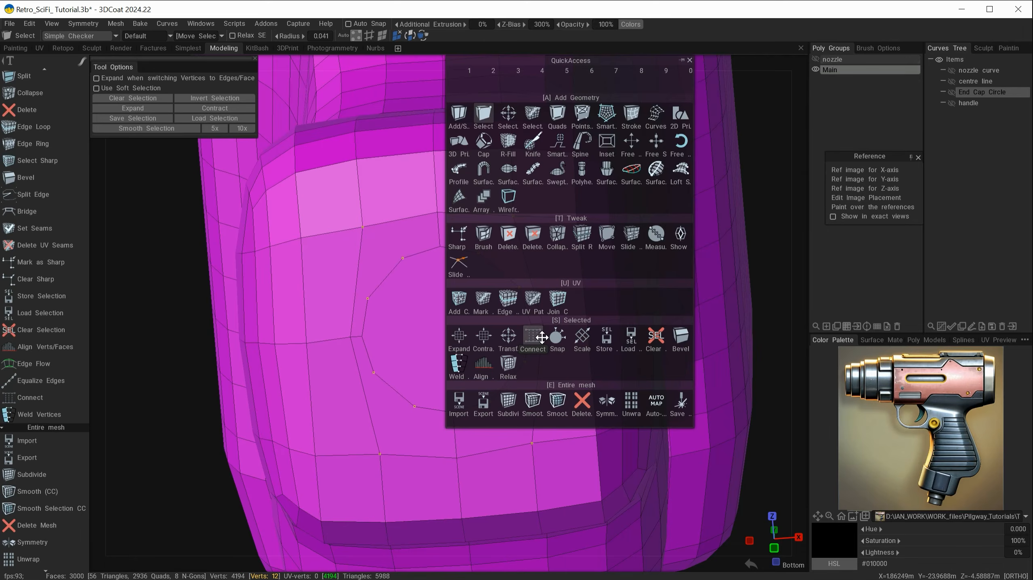
click(537, 336)
Delete the four edges inside the circle, leaving one round face
click(368, 35)
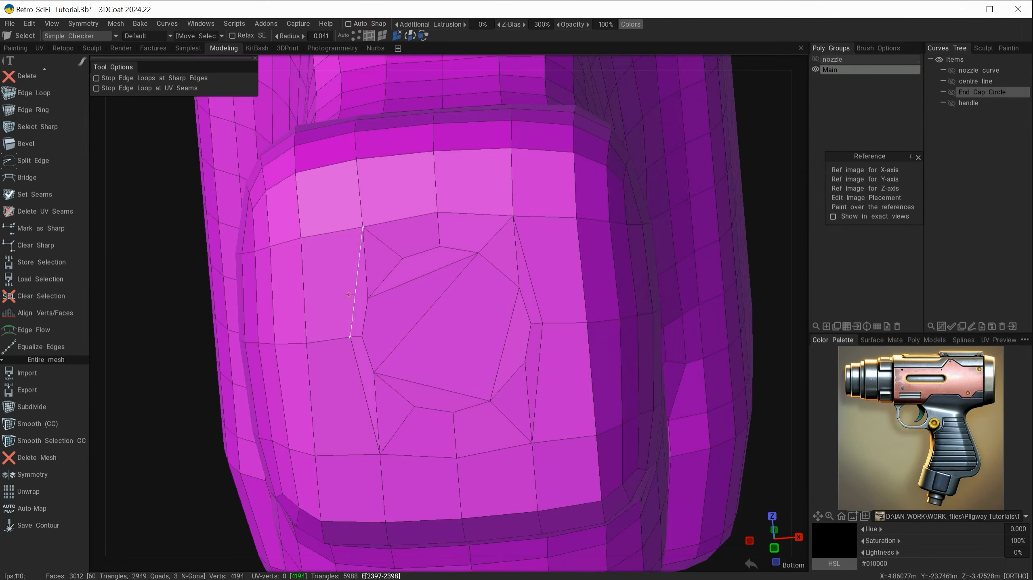
scroll(74, 297, up, 8)
scroll(62, 296, up, 5)
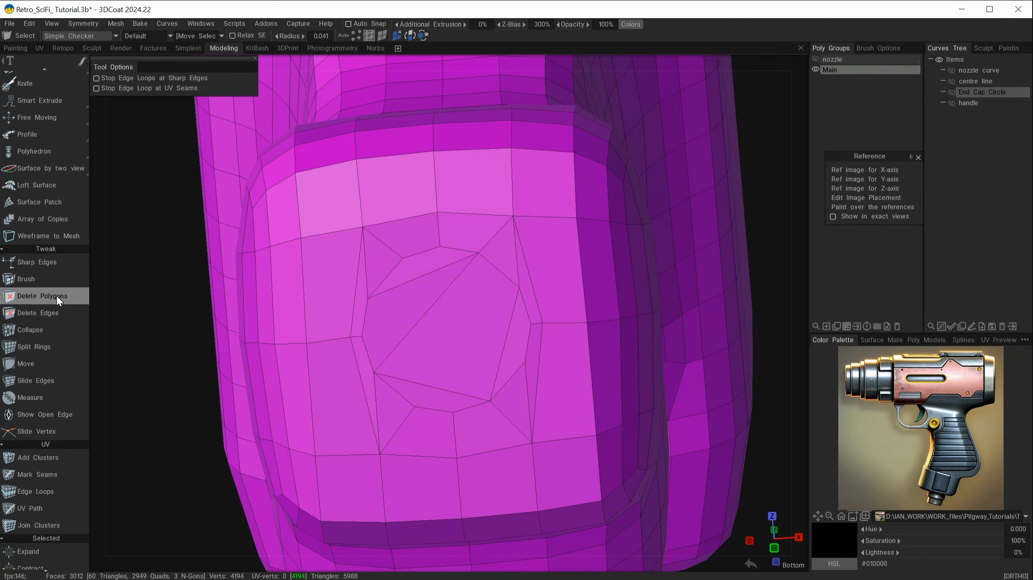
click(59, 312)
click(423, 278)
click(432, 302)
click(424, 375)
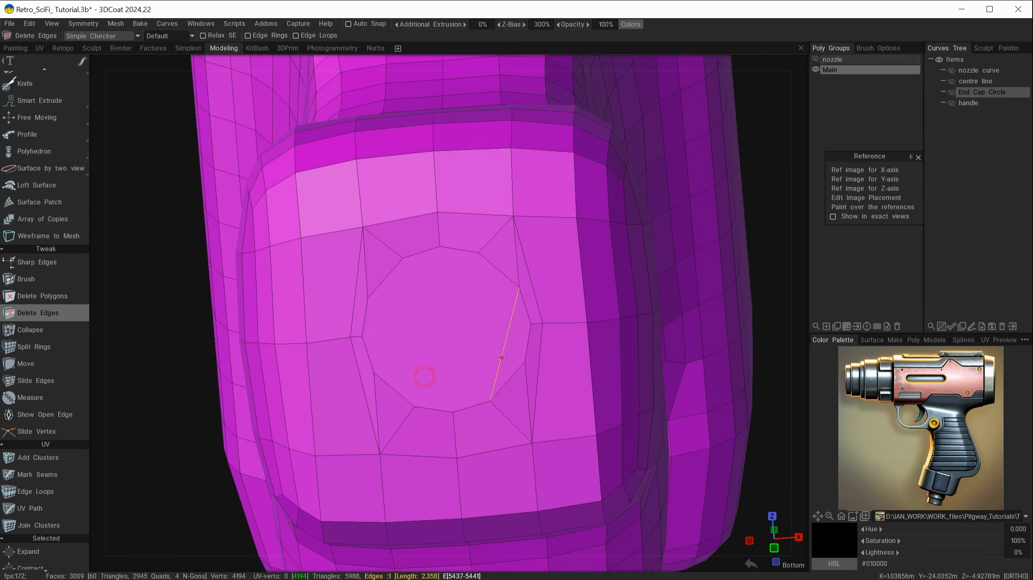
click(494, 358)
mouse_move(461, 436)
alt+mouse_down()
mouse_move(371, 515)
mouse_move(470, 429)
mouse_move(472, 407)
mouse_move(470, 433)
alt+mouse_up()
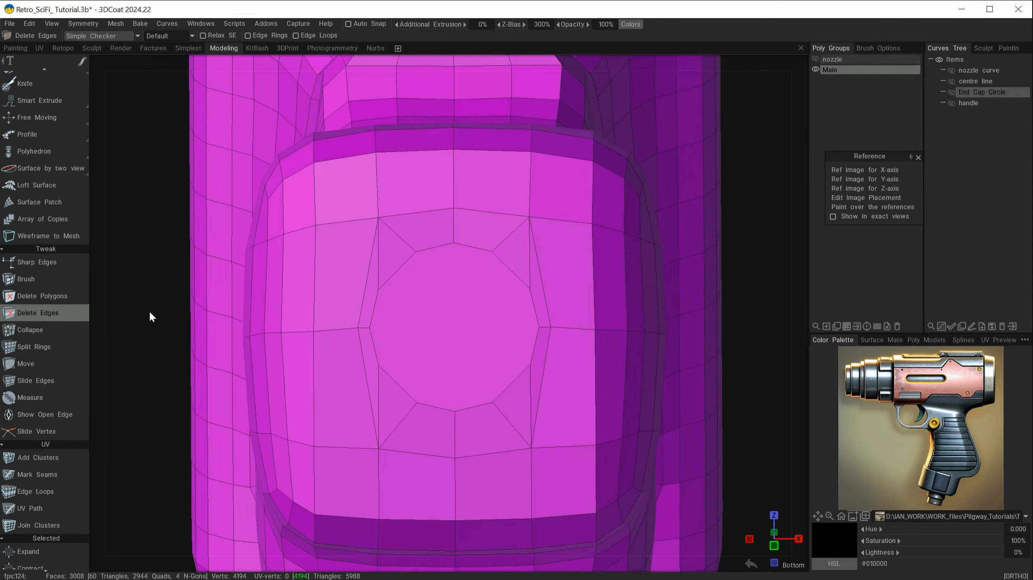
Turn on X-axis mirror symmetry and slide a side vertex along its edge to even the spacing
click(34, 434)
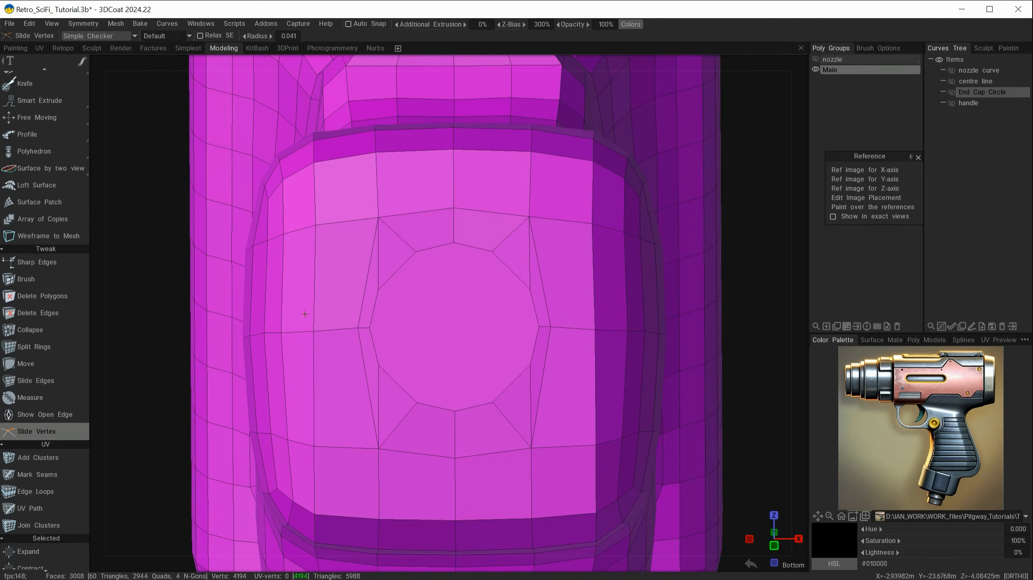
key(s)
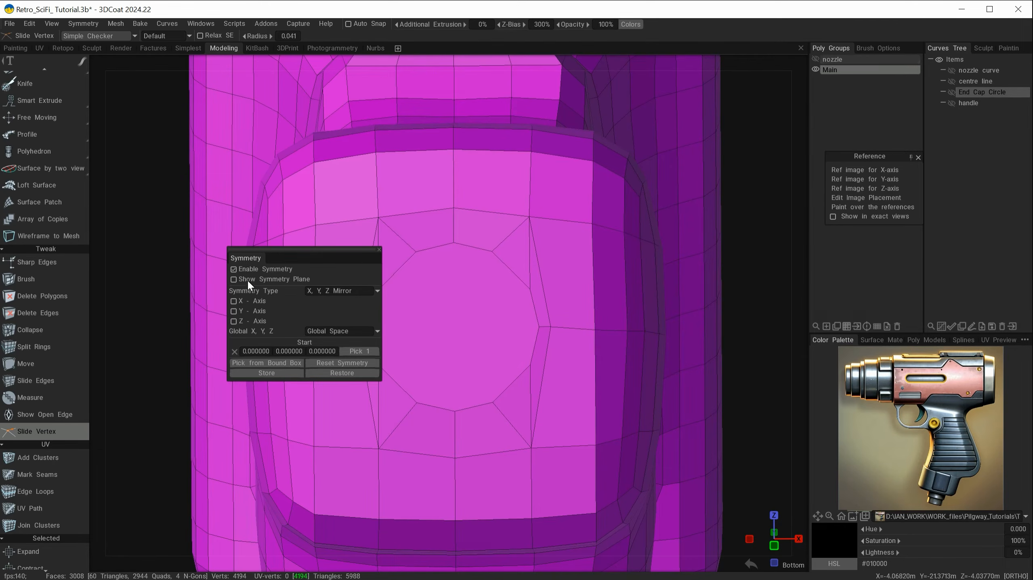
click(248, 303)
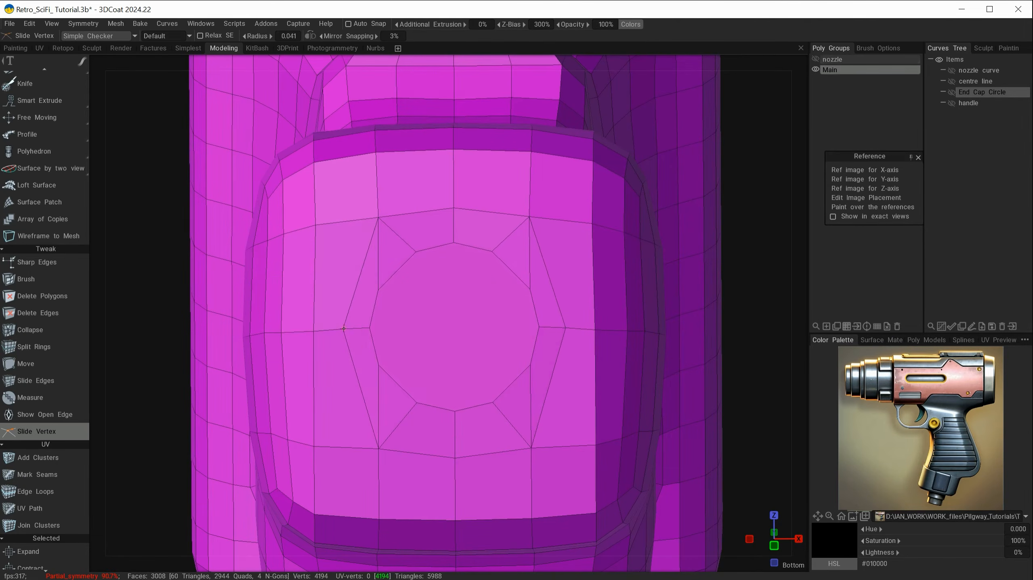
drag(340, 330, 350, 392)
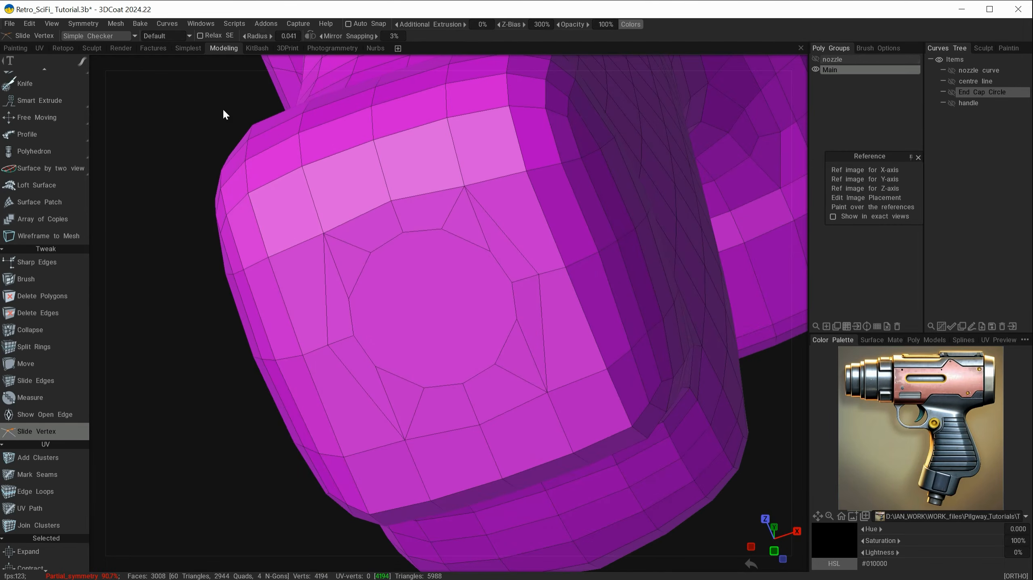
scroll(60, 195, up, 5)
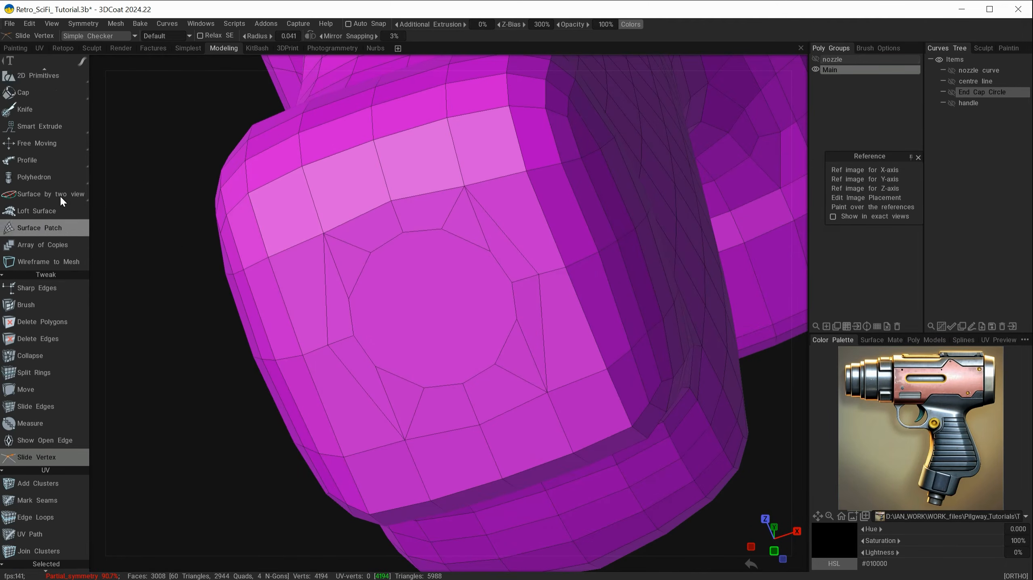
click(41, 104)
Select the round grip-bottom face and extrude it along its local axis
click(381, 36)
click(427, 333)
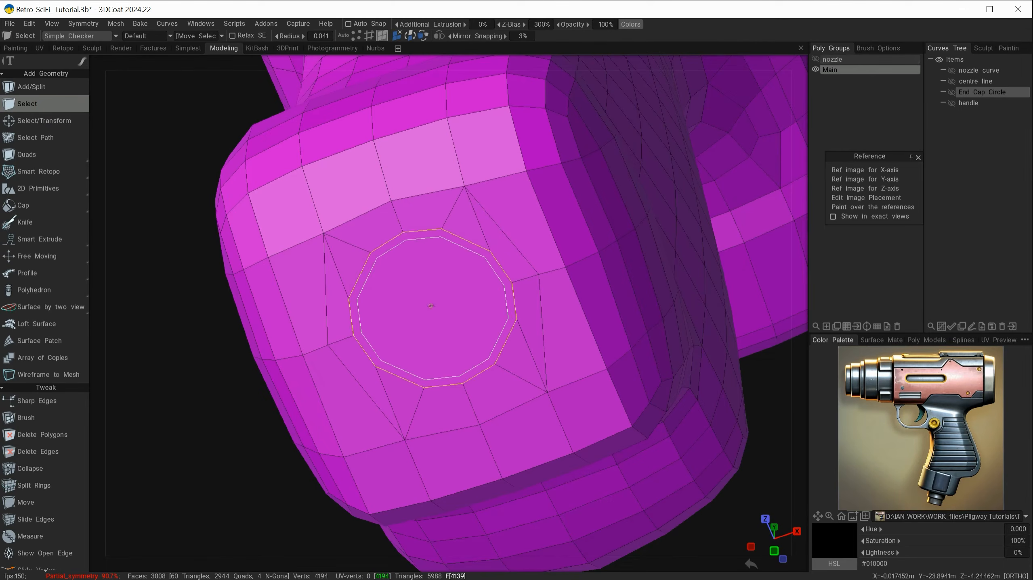
alt+drag(326, 393, 241, 376)
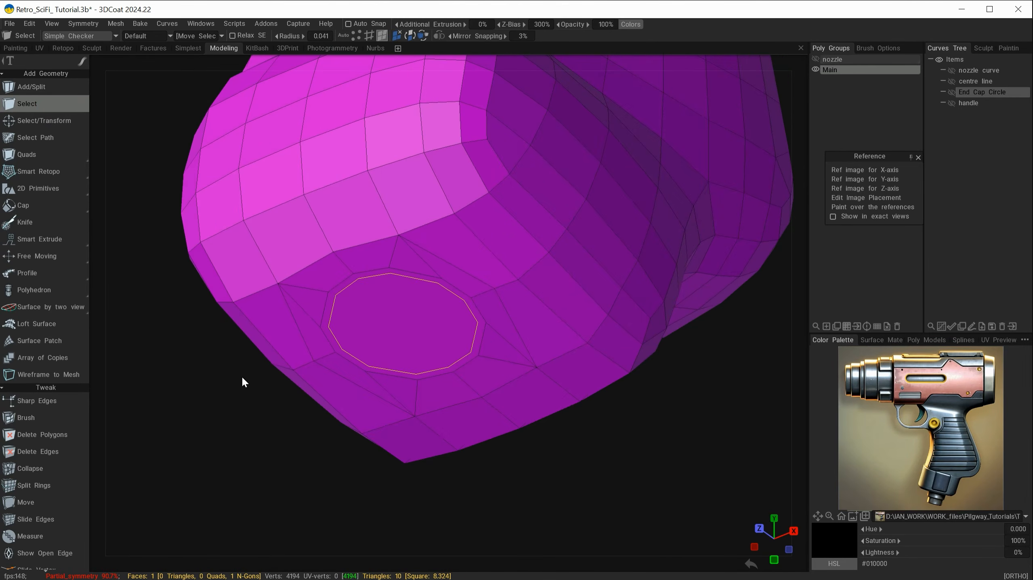
key(space)
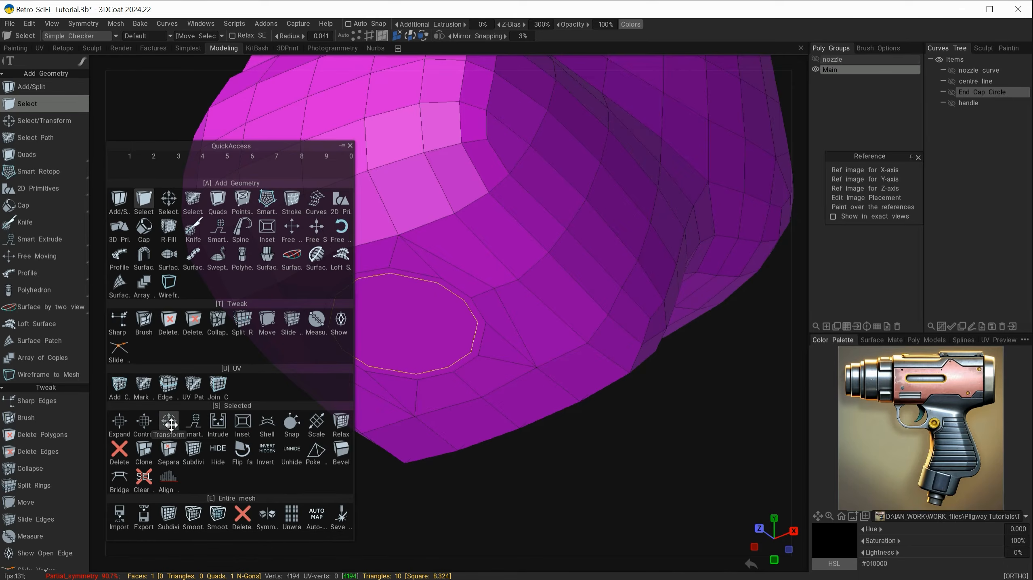
click(189, 422)
alt+drag(168, 421, 243, 463)
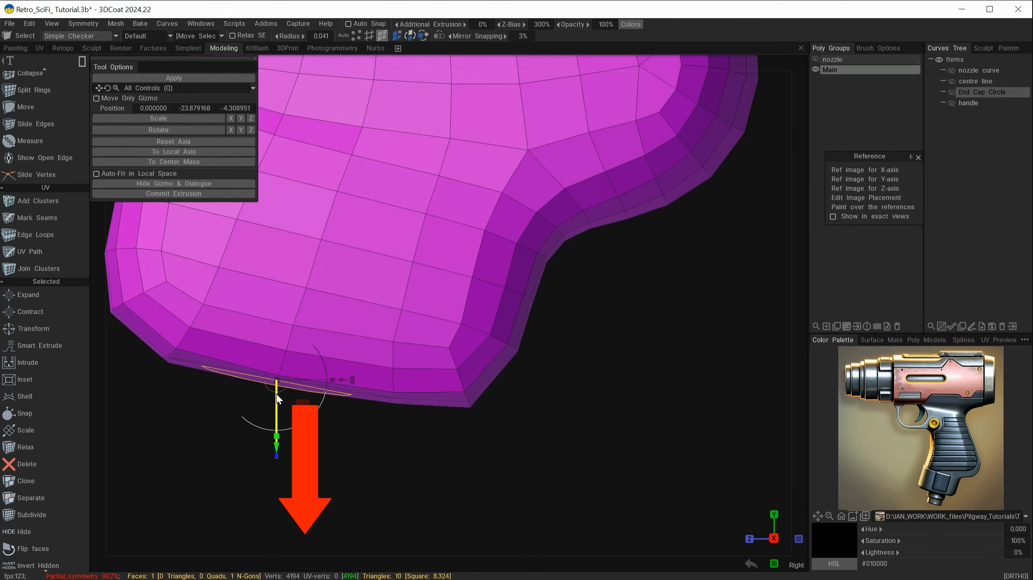
click(187, 153)
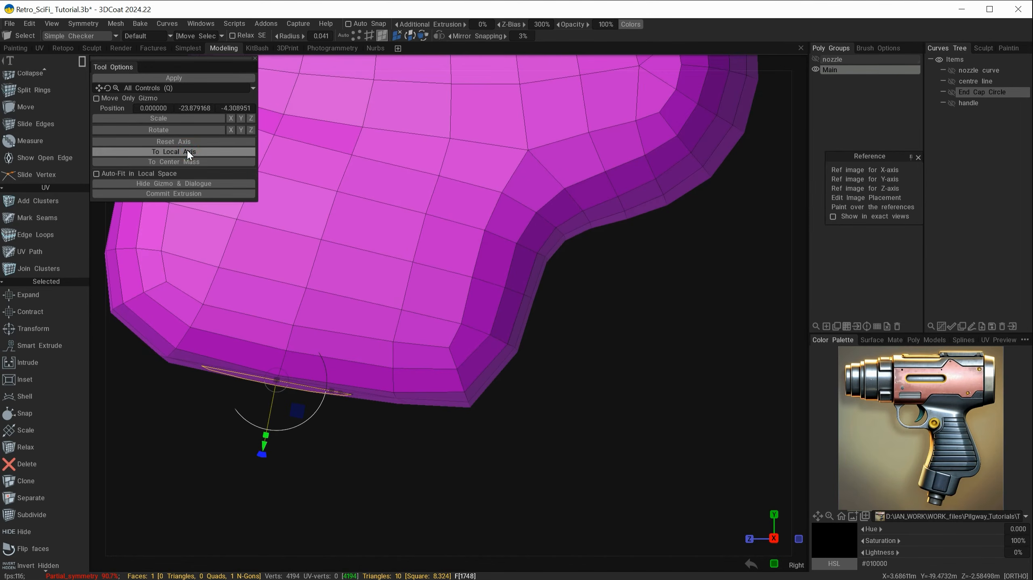
middle_drag(658, 324, 754, 308)
click(158, 194)
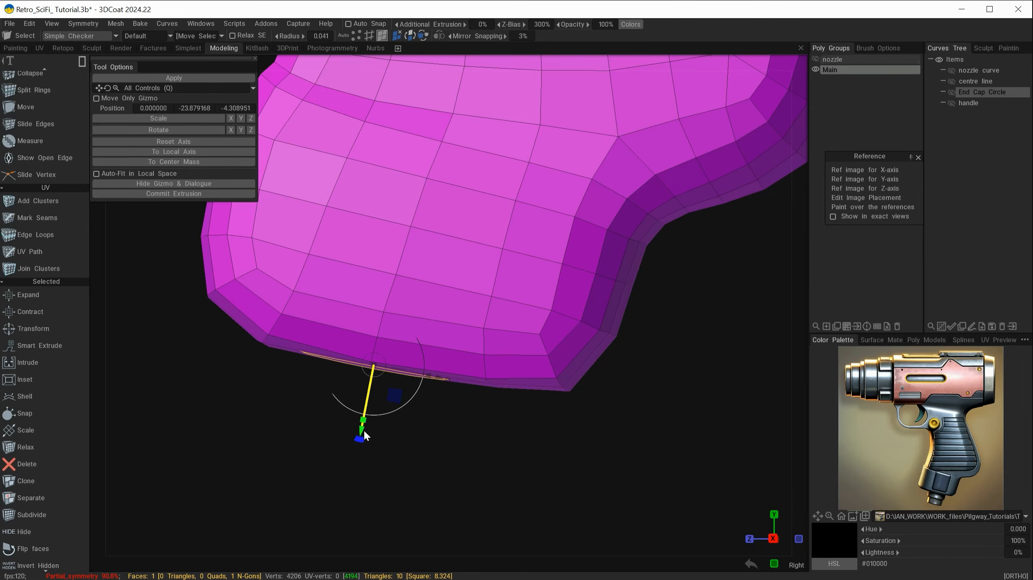
Pull the extrusion down into a short stub and scale its end face inward
drag(362, 434, 354, 464)
click(172, 194)
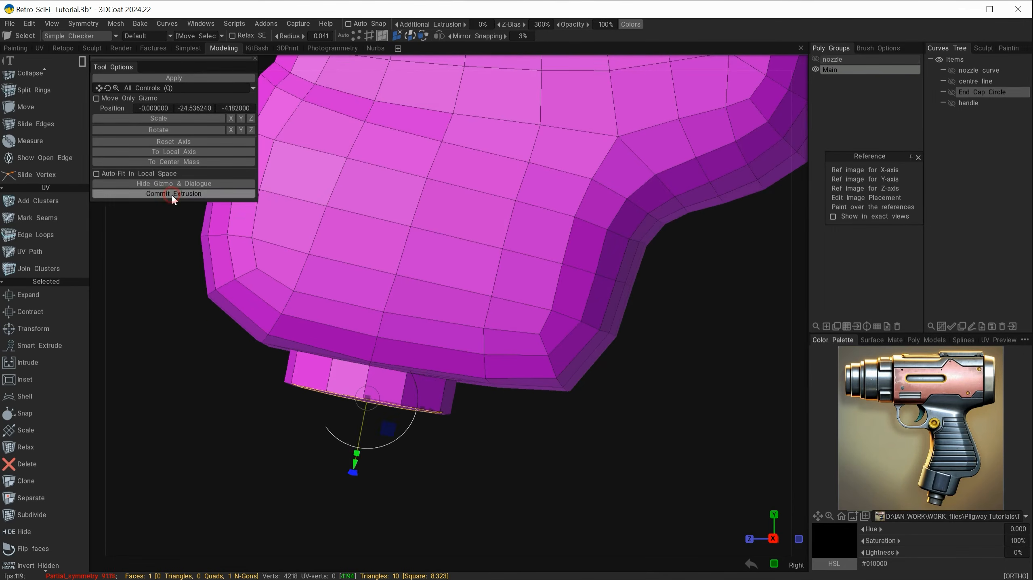
drag(224, 409, 231, 386)
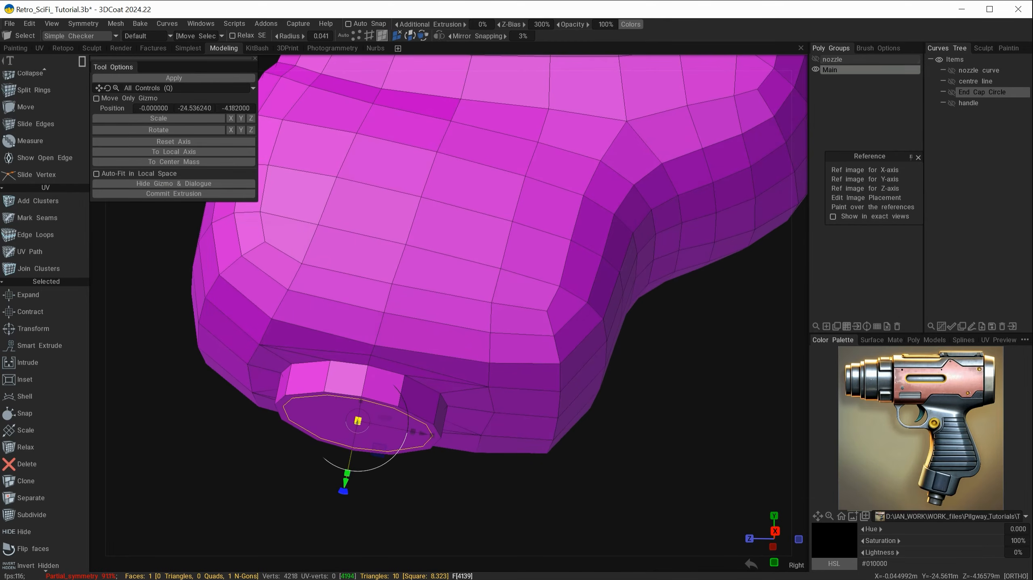
drag(357, 421, 350, 422)
drag(349, 424, 347, 423)
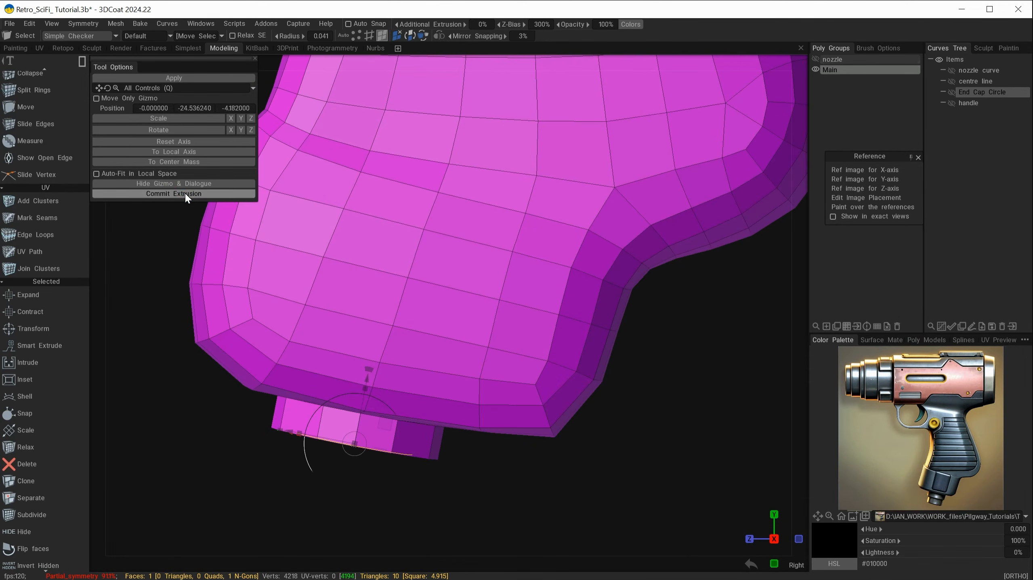
click(185, 194)
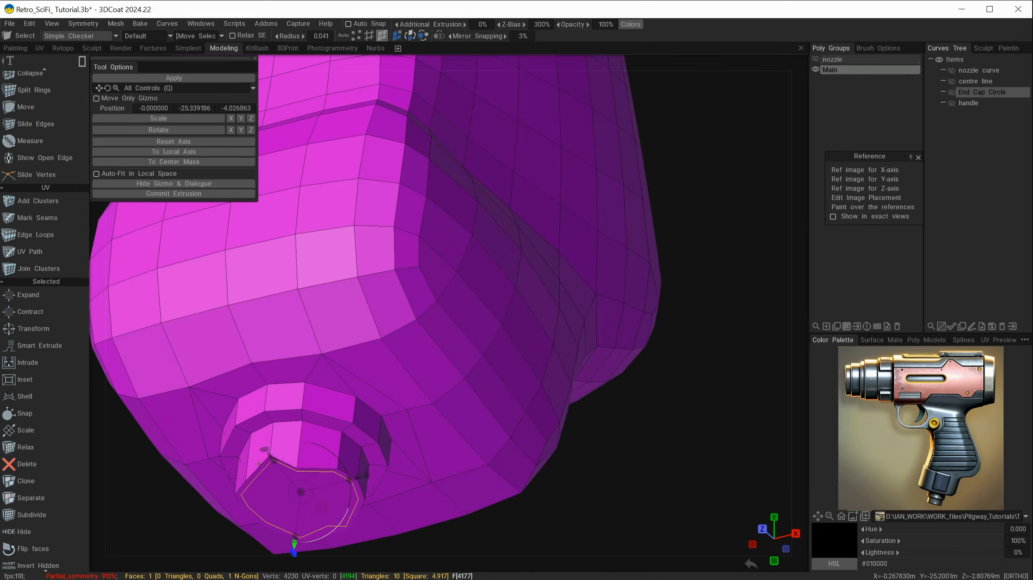
Undo the inner extrusion and turn off X-axis mirror symmetry
key(s)
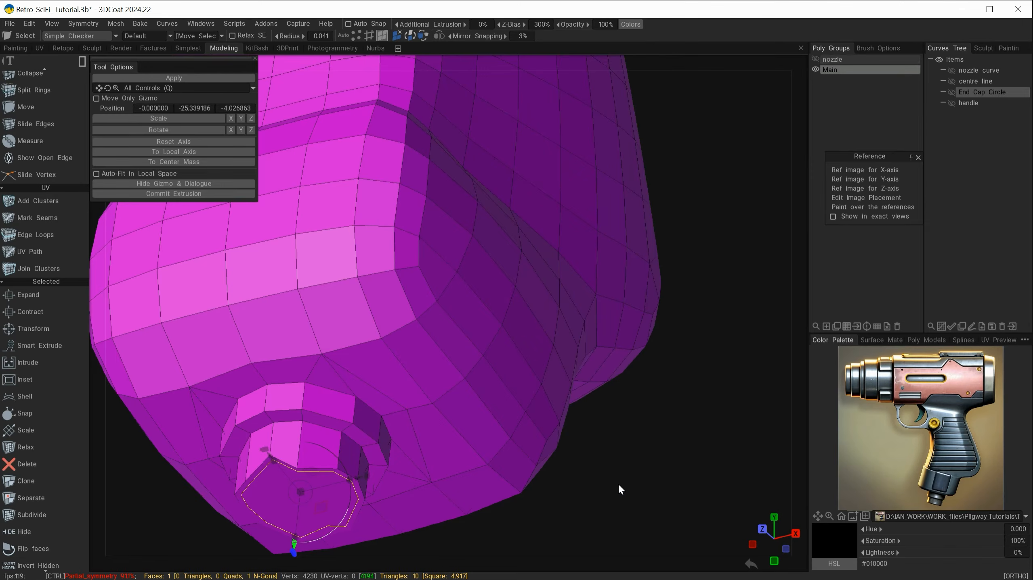
key(ctrl+z)
key(ctrl+z)
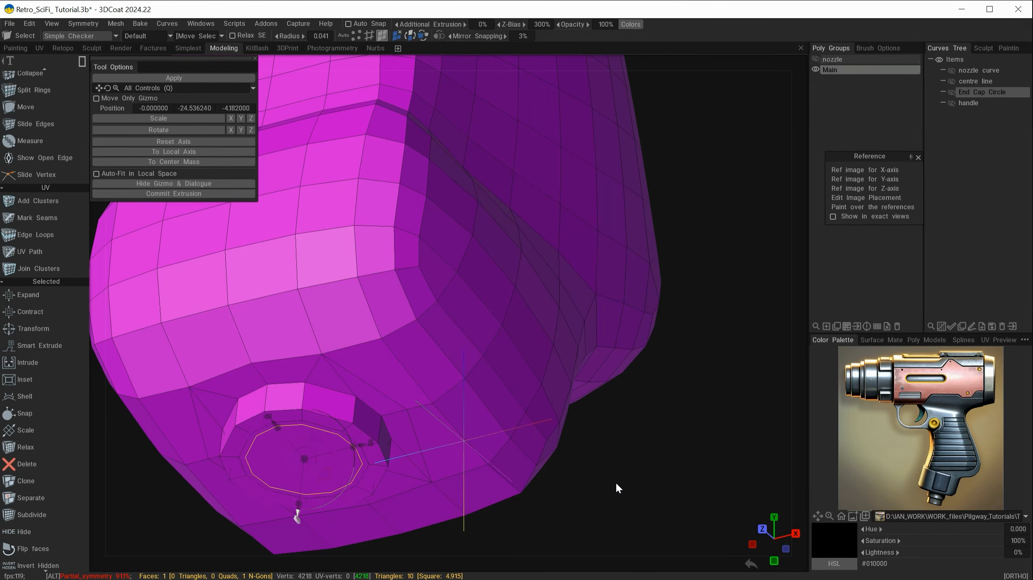
drag(615, 481, 567, 497)
key(s)
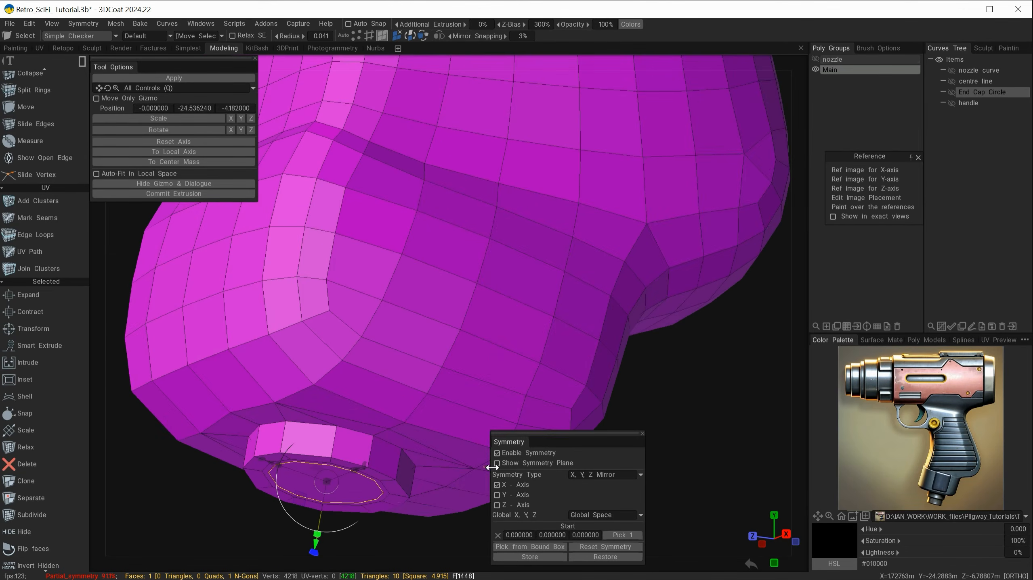
click(514, 484)
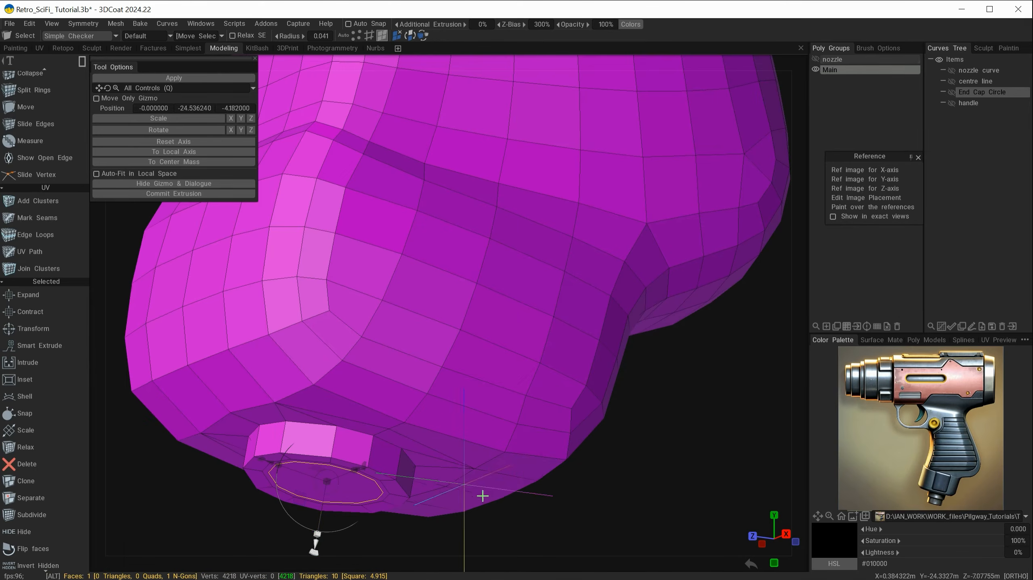
shift+drag(482, 496, 214, 209)
Commit a new extruded section and push the boss's end cap further down
click(119, 194)
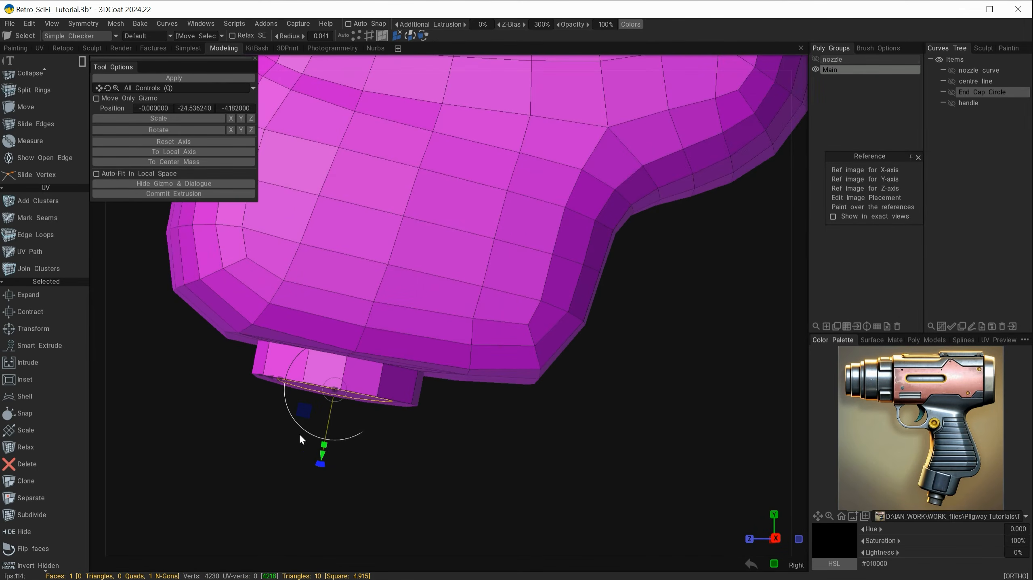
drag(322, 457, 301, 474)
alt+right_drag(402, 484, 441, 476)
alt+middle_drag(441, 475, 478, 412)
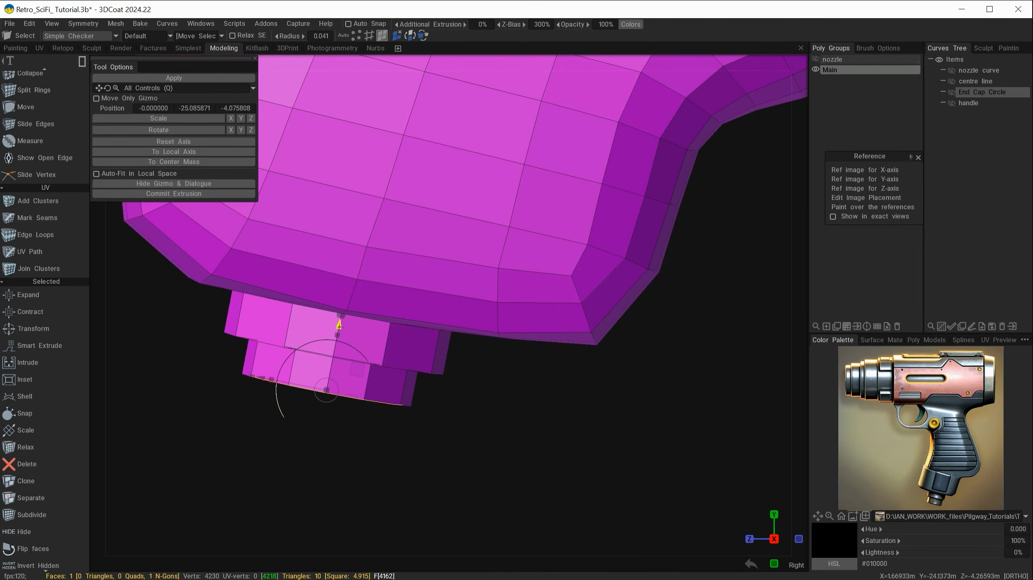
drag(340, 326, 335, 361)
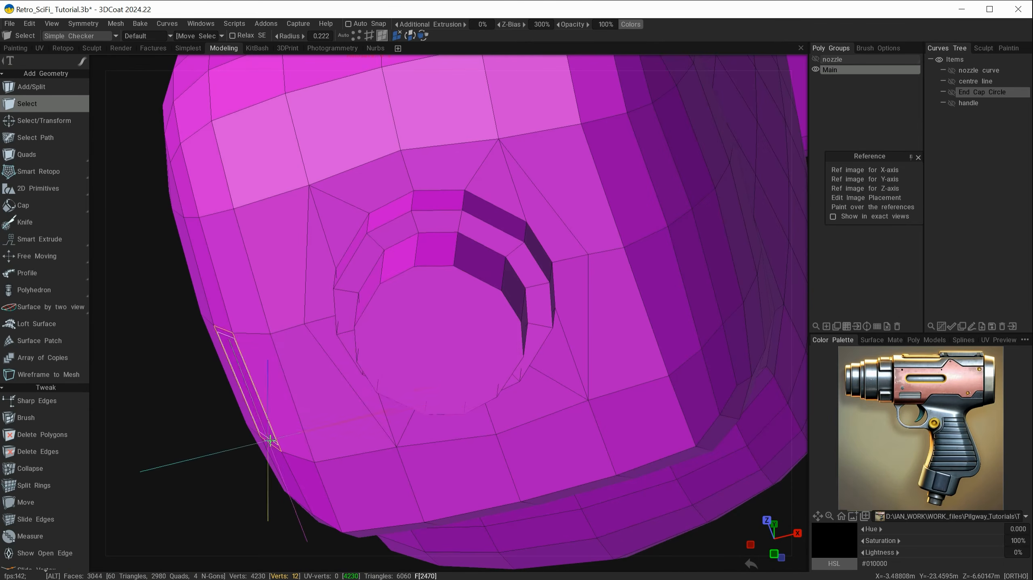
Extrude a smaller, scaled-down face from the boss's end cap as a second tier
click(463, 344)
alt+middle_drag(270, 458, 310, 346)
alt+drag(308, 373, 276, 438)
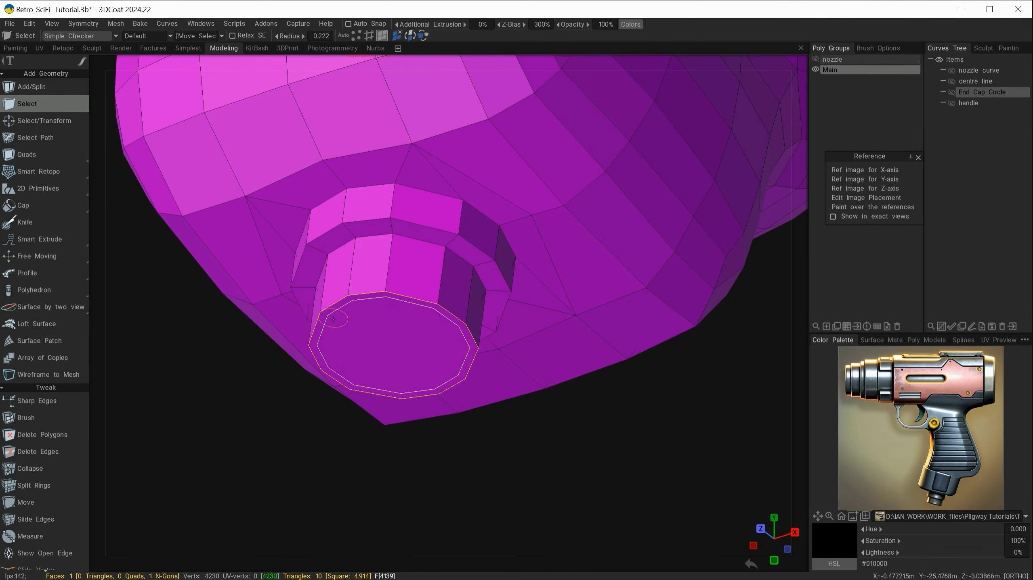
key(space)
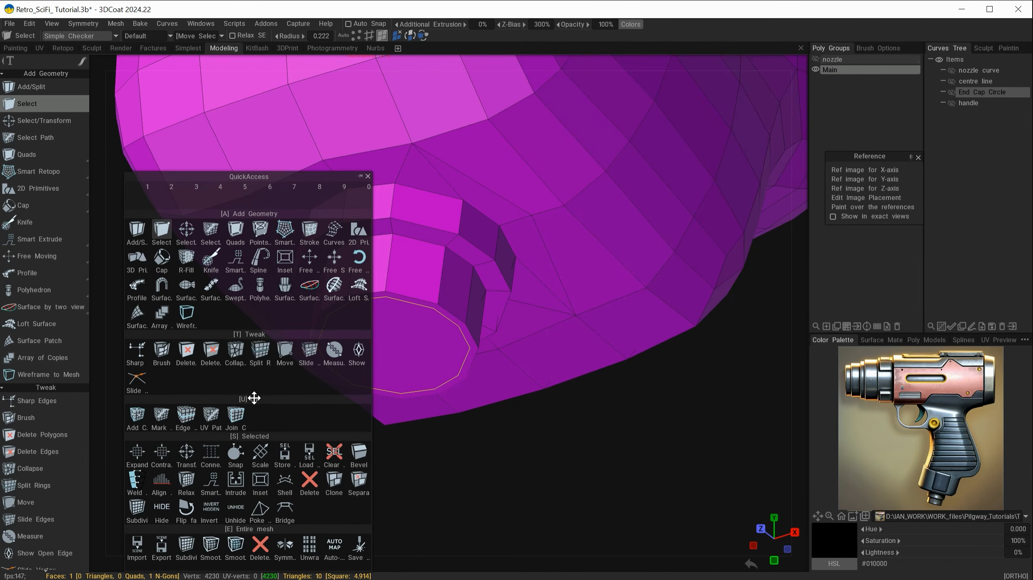
click(186, 454)
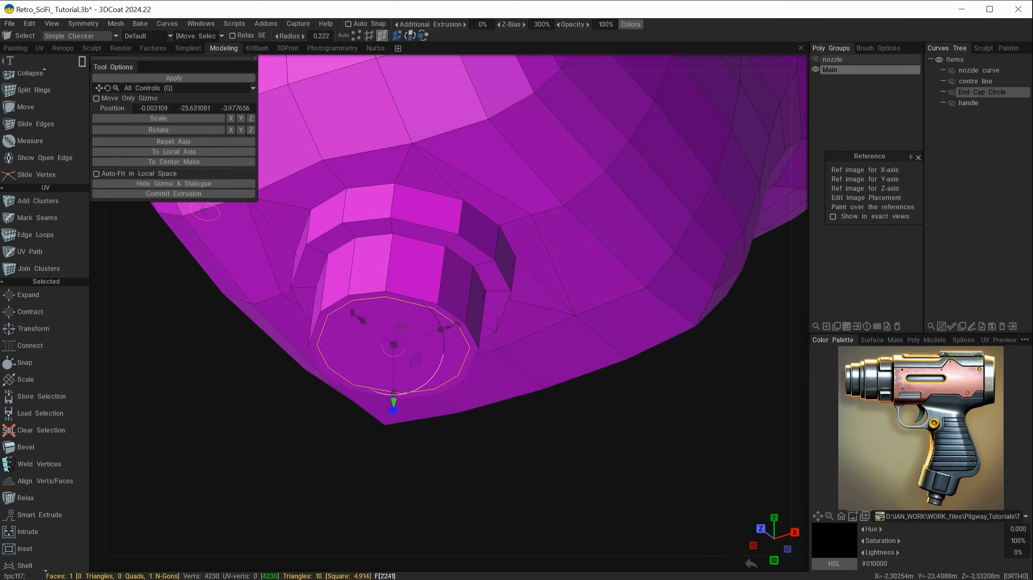
click(175, 194)
drag(393, 346, 386, 348)
drag(343, 466, 346, 396)
key(Escape)
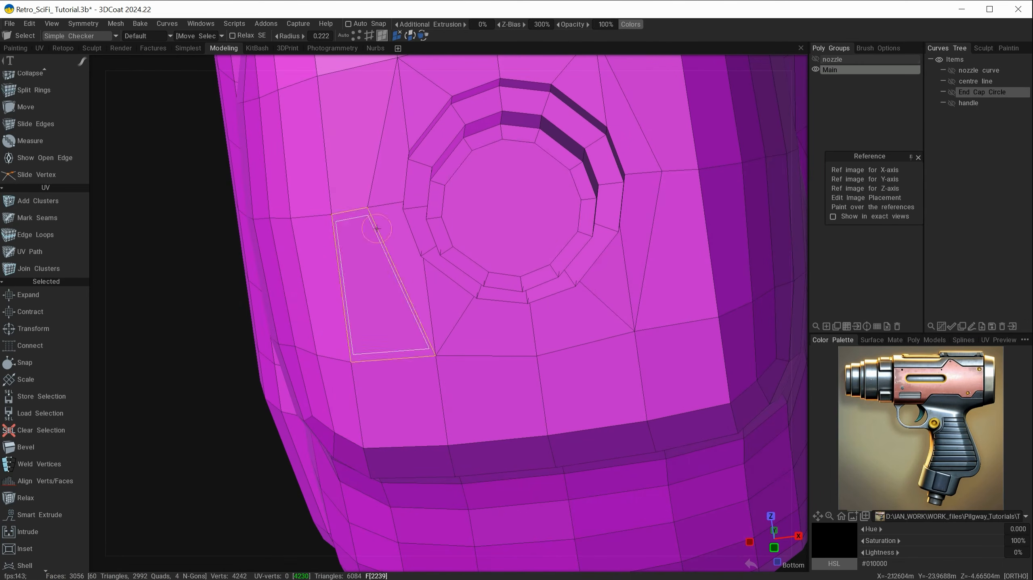
Delete the end-cap N-gon and fill the opening with a Tri-type cap
click(535, 202)
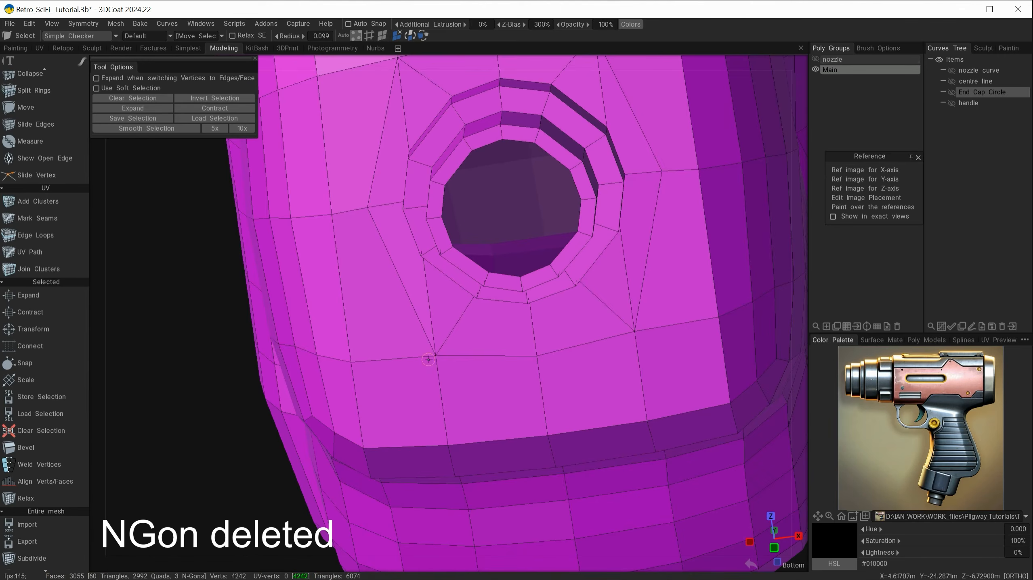
alt+drag(426, 357, 552, 275)
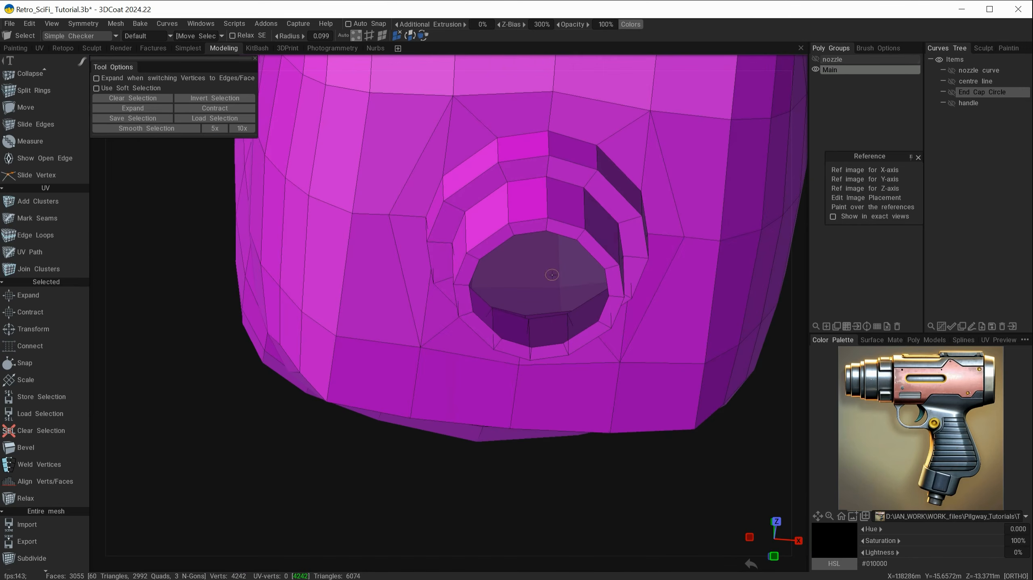
scroll(24, 292, up, 10)
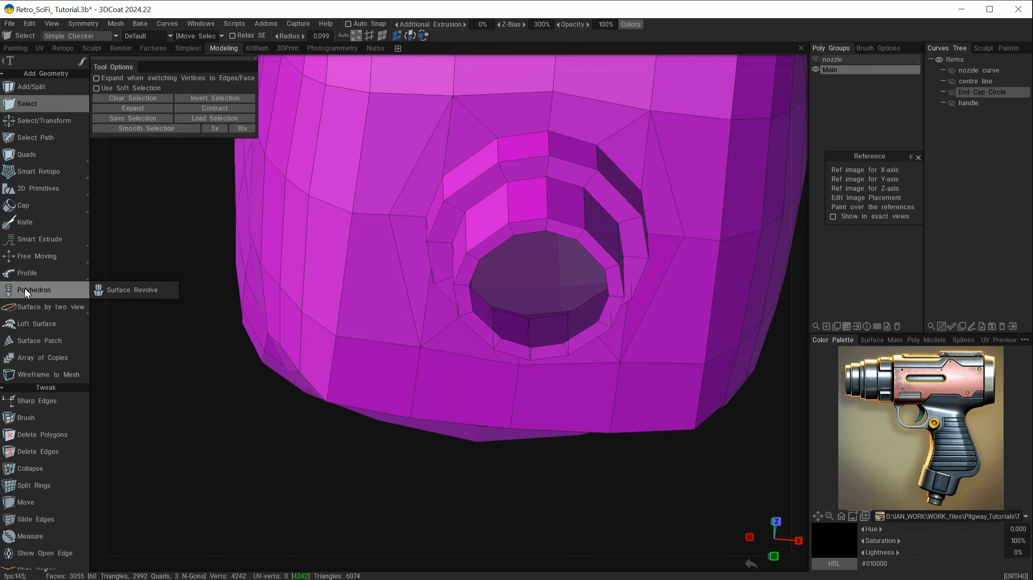
click(21, 206)
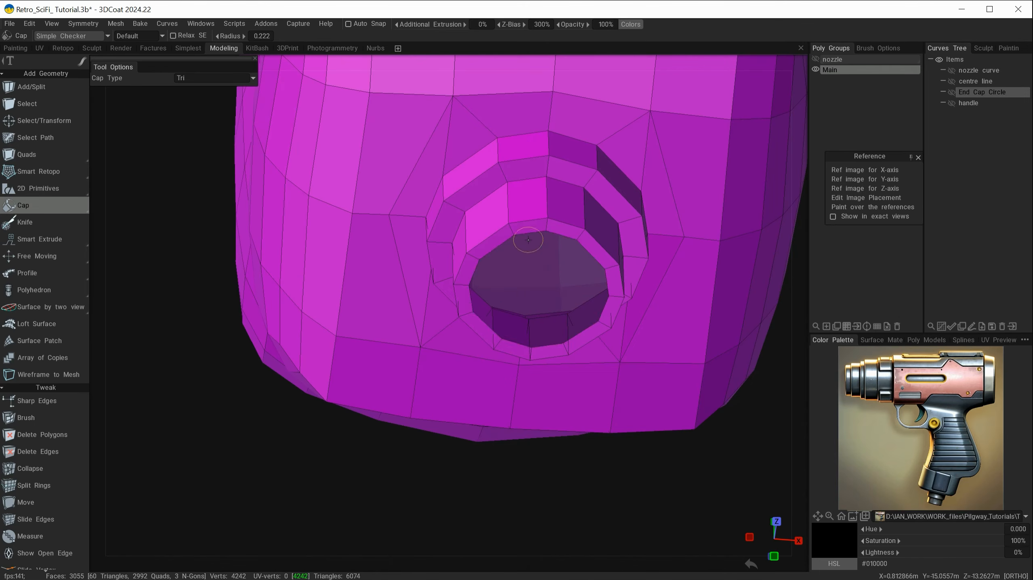
click(532, 260)
mouse_move(544, 260)
alt+mouse_down()
mouse_move(427, 459)
mouse_move(389, 463)
mouse_move(426, 468)
mouse_move(299, 417)
mouse_move(434, 422)
mouse_move(530, 450)
mouse_move(588, 429)
mouse_move(567, 438)
mouse_move(582, 416)
mouse_move(569, 422)
alt+mouse_up()
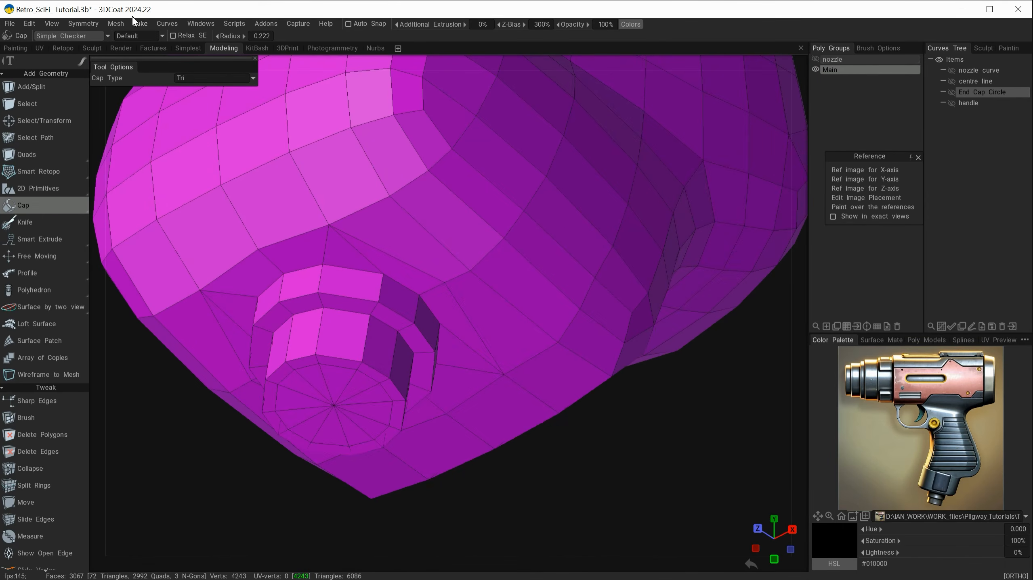
Select the boss's full edge loops and bevel them at about 0.065
click(21, 104)
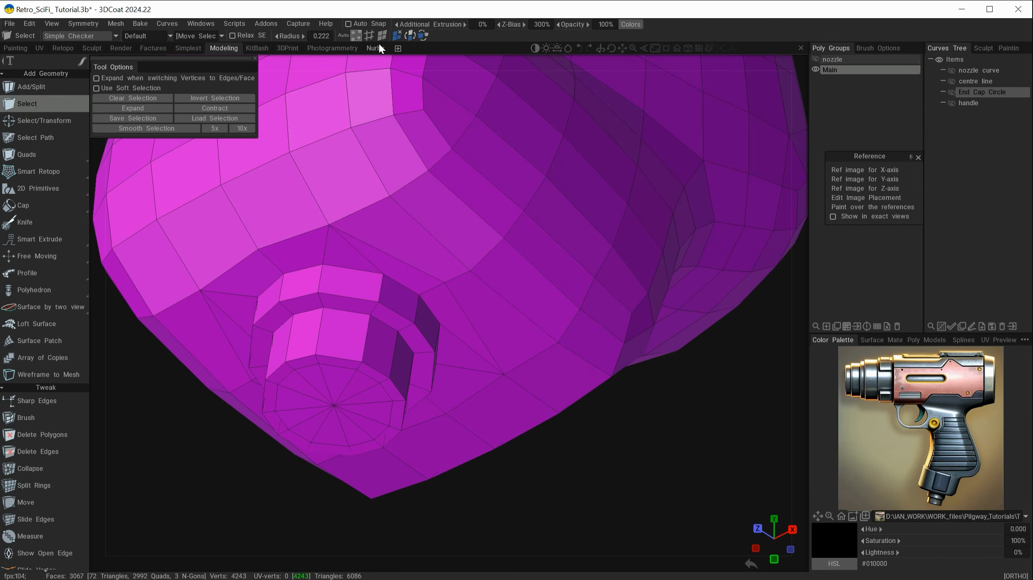
click(369, 35)
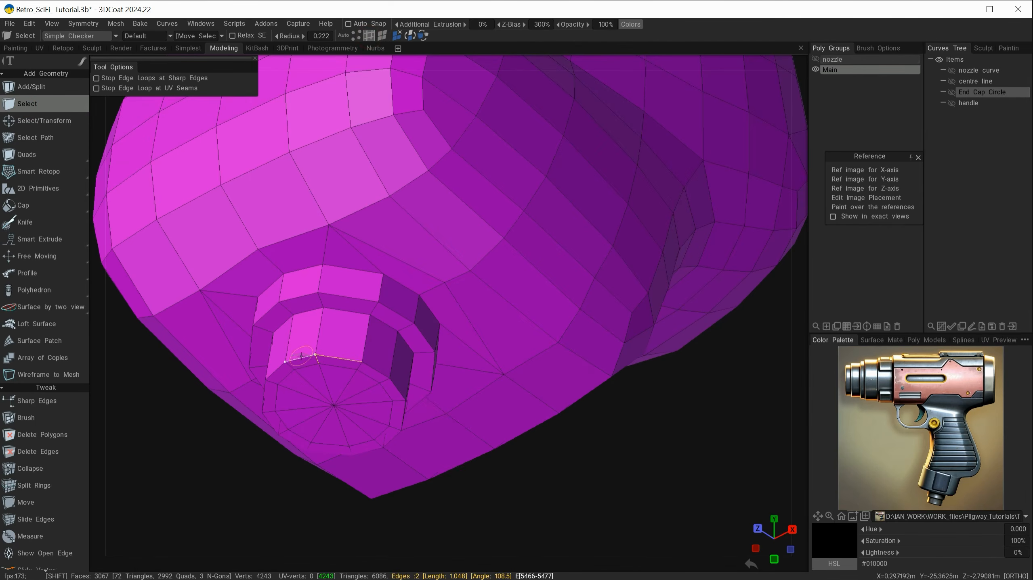
key(l)
alt+drag(358, 392, 380, 399)
key(space)
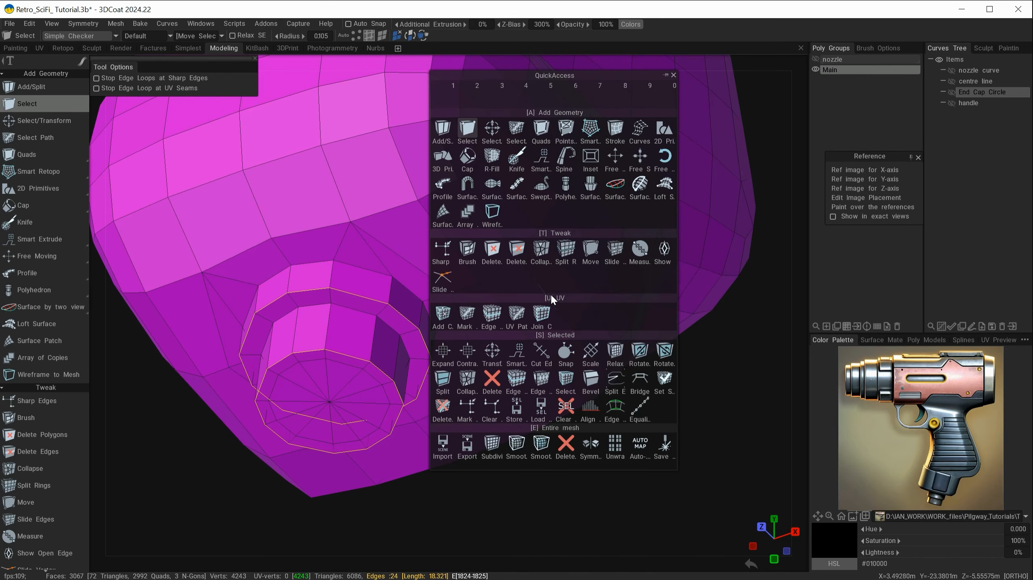
click(590, 381)
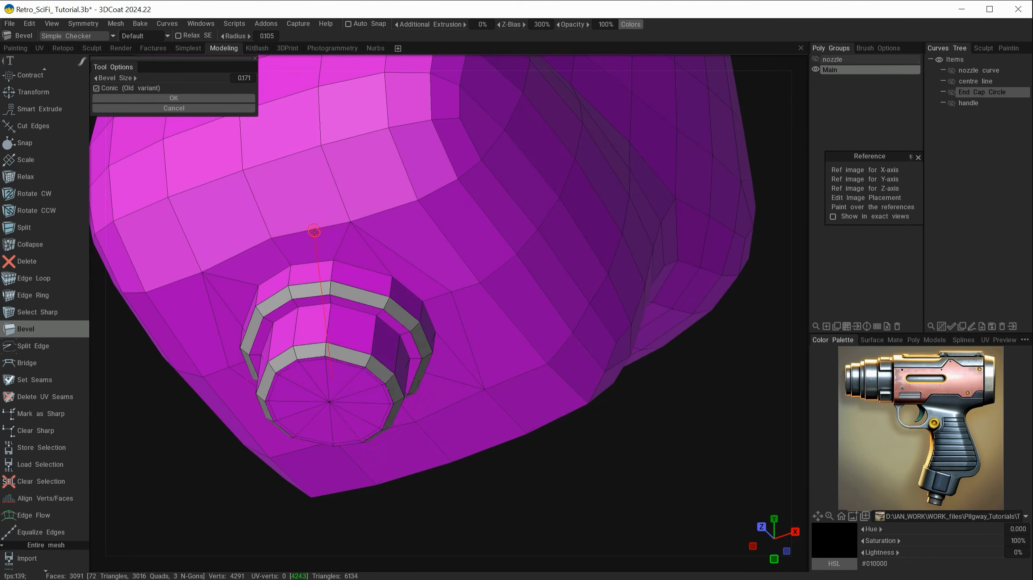
drag(322, 245, 323, 242)
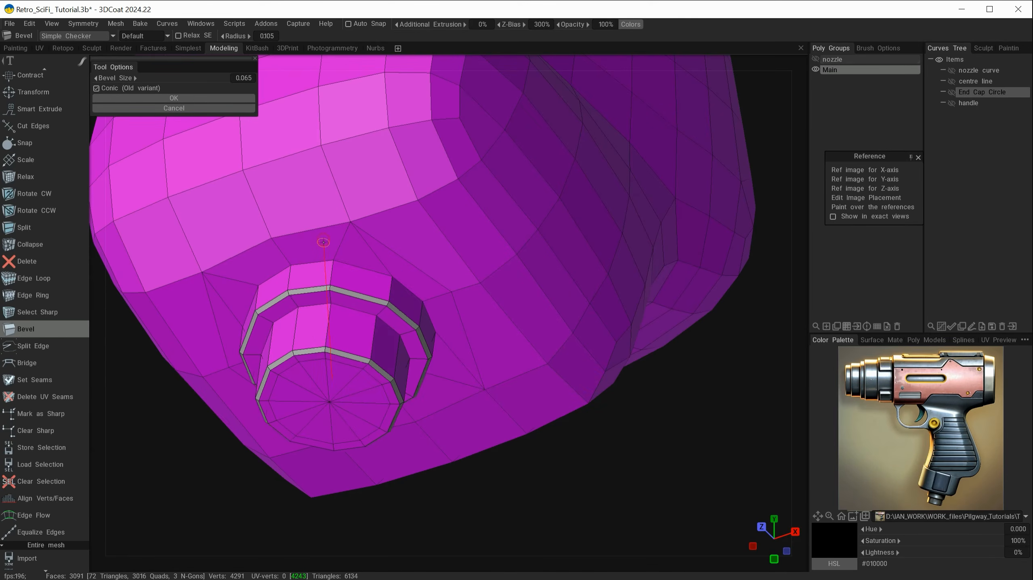
click(220, 98)
alt+drag(482, 369, 626, 364)
Bevel the edge loop where the boss meets the grip at size 0.152
click(454, 238)
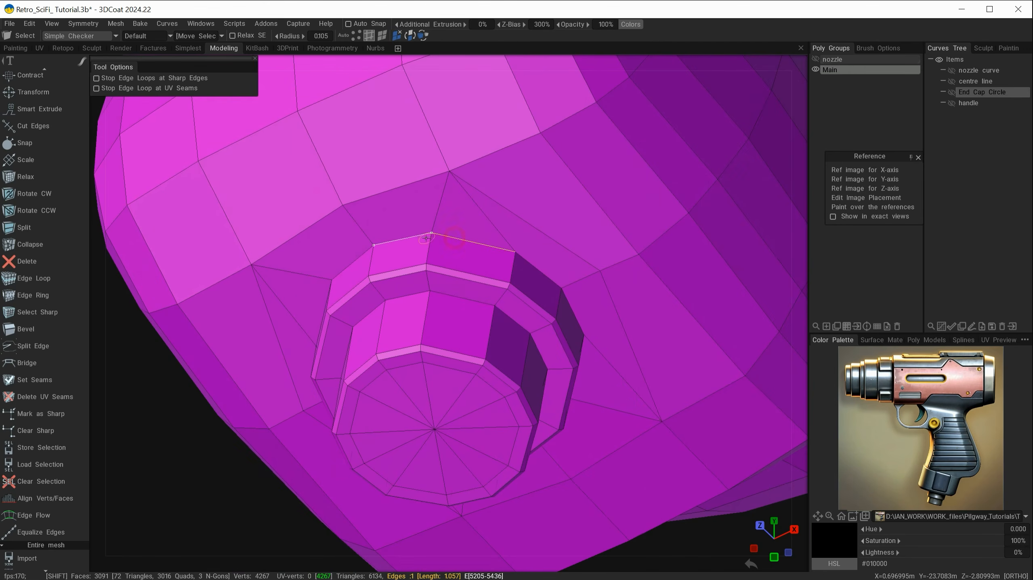
shift+double_click(417, 235)
alt+drag(491, 334, 463, 332)
key(space)
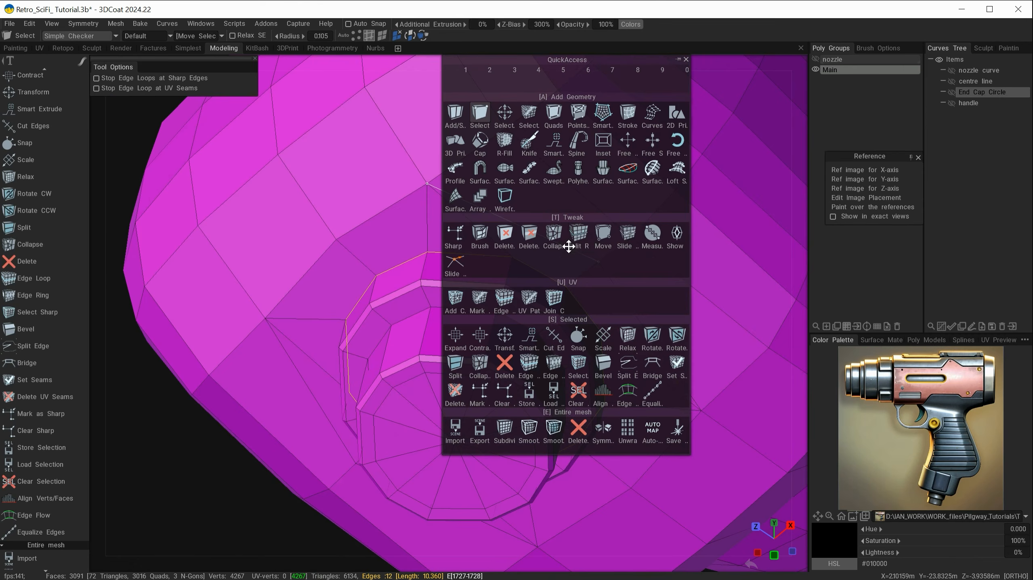
click(603, 364)
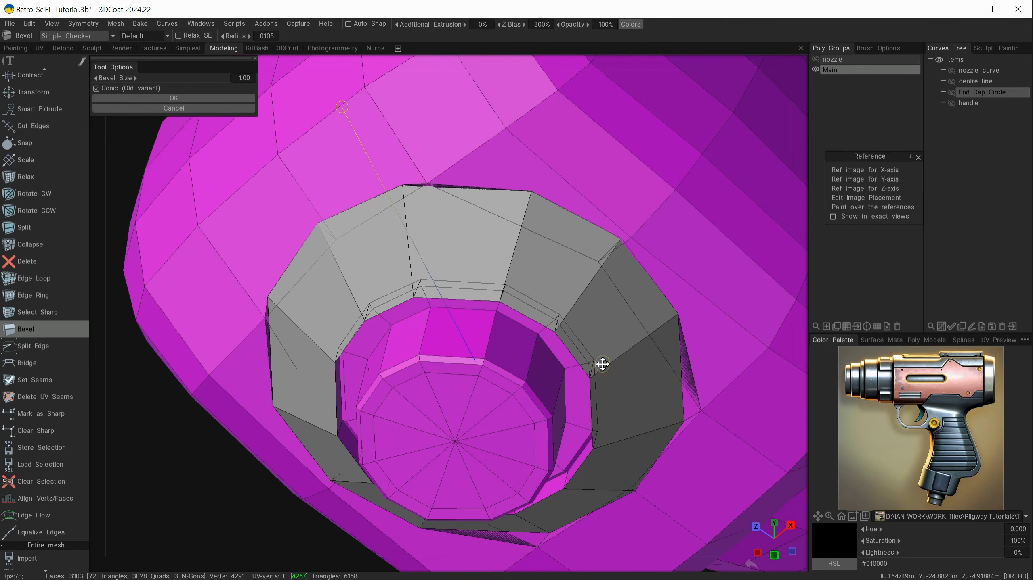
mouse_move(340, 106)
mouse_down()
mouse_move(348, 122)
mouse_move(343, 104)
mouse_up()
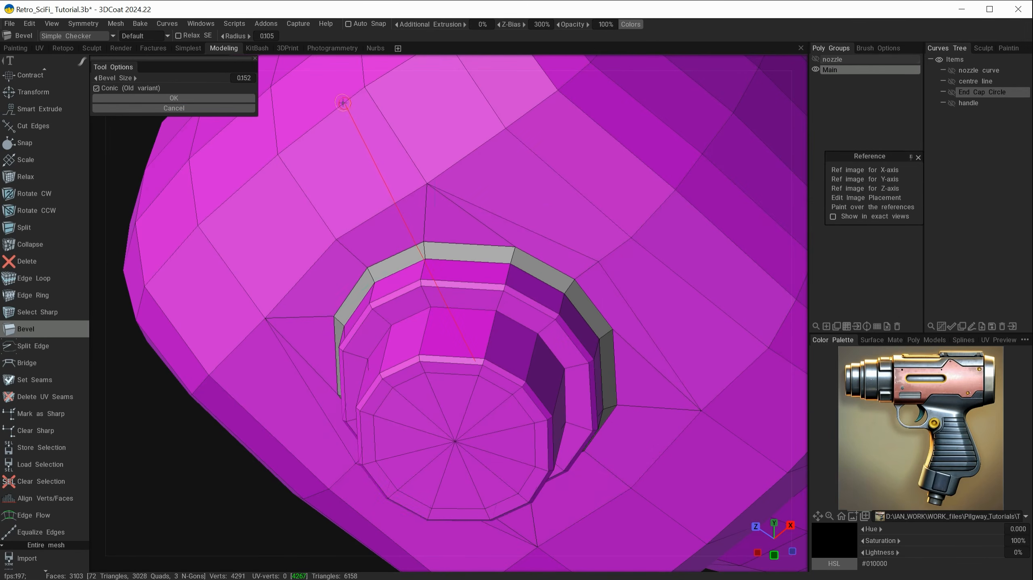
alt+drag(460, 239, 431, 289)
click(216, 100)
alt+drag(428, 357, 396, 291)
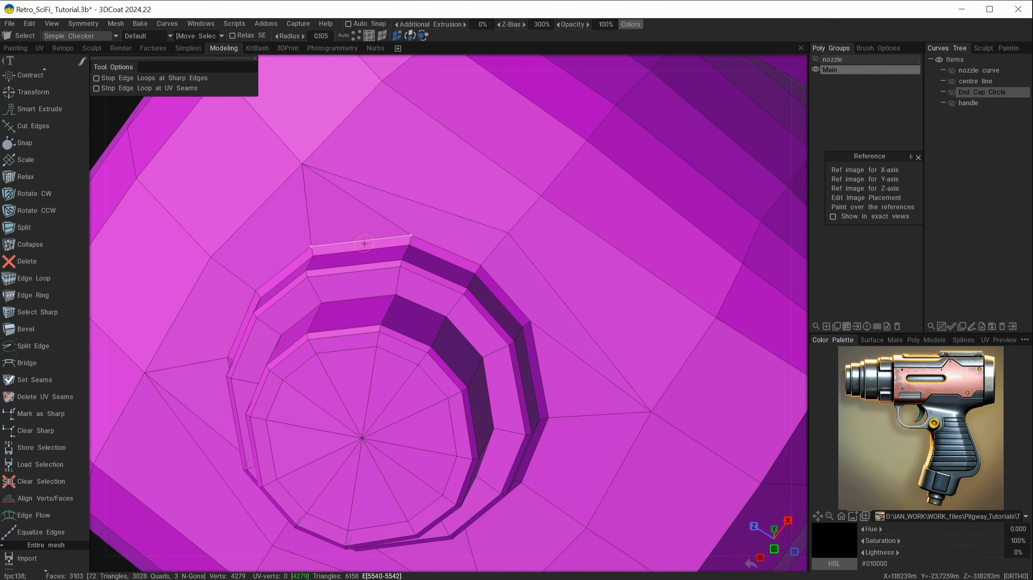
Bevel the edge loop at the boss's top step with size 0.024
double_click(426, 242)
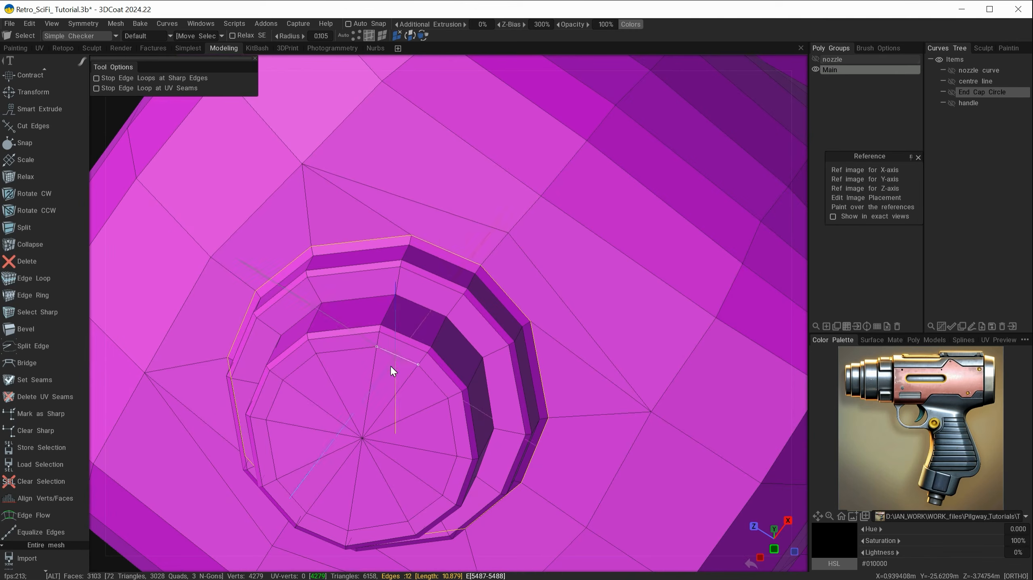
alt+drag(390, 364, 432, 422)
key(space)
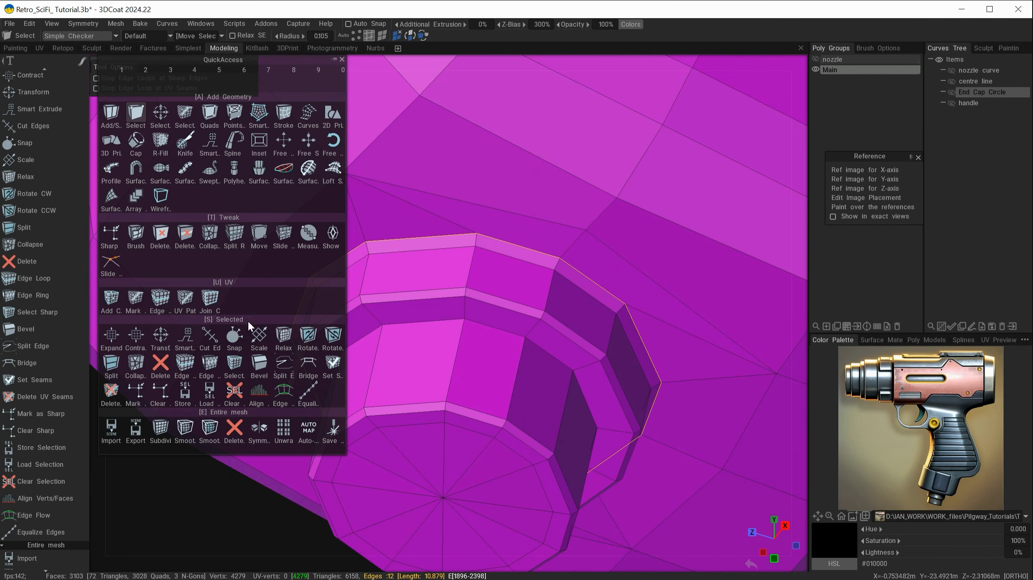
click(260, 363)
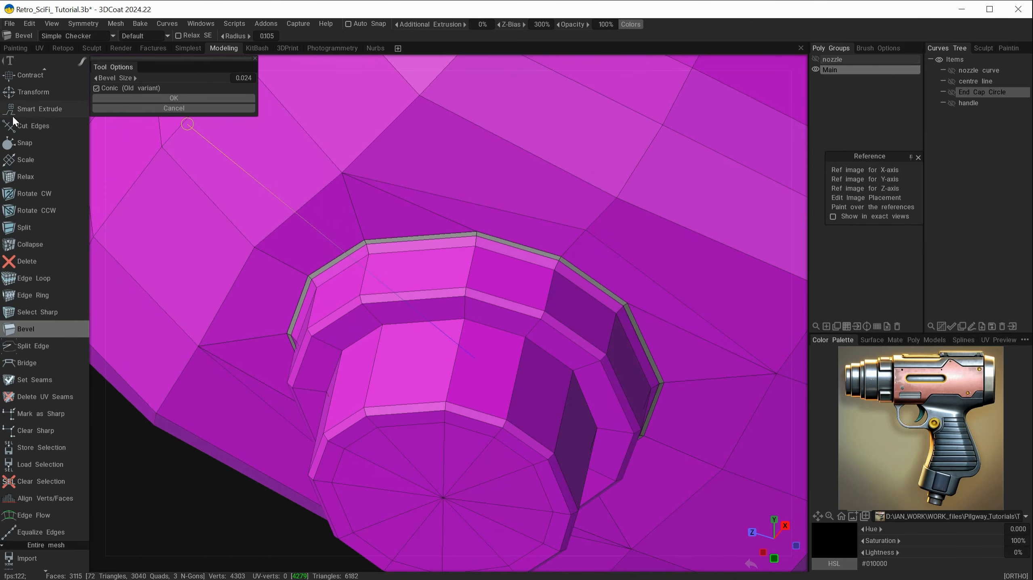
click(166, 98)
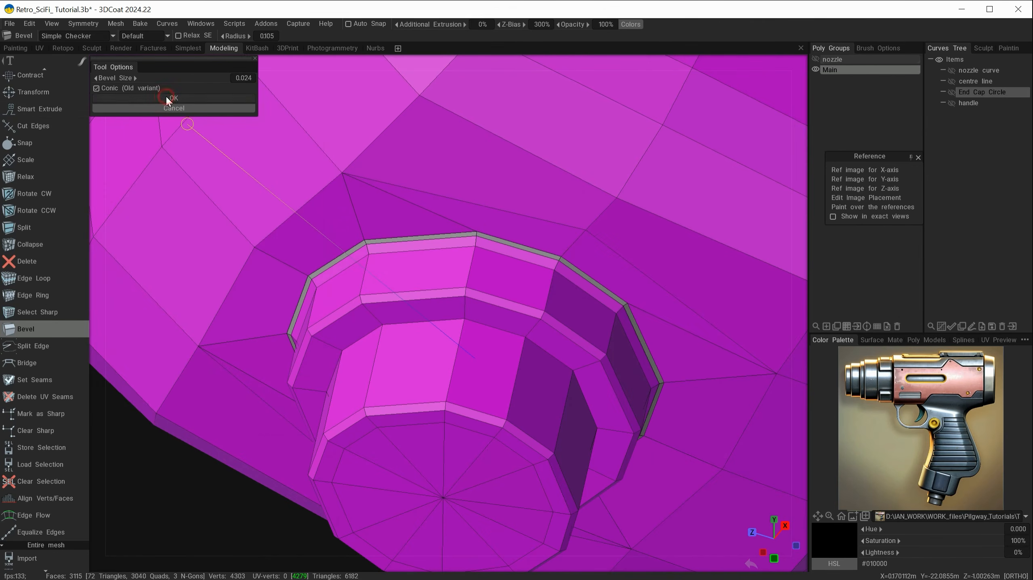
Select the ring of faces around the boss
mouse_move(415, 356)
alt+mouse_down()
mouse_move(357, 328)
mouse_move(416, 352)
alt+mouse_up()
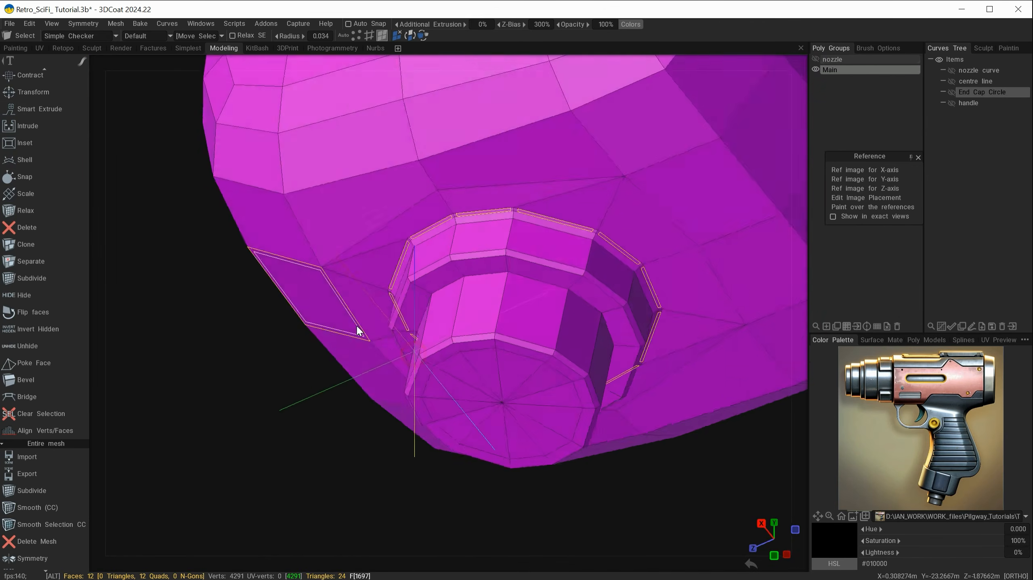
alt+right_drag(461, 361, 560, 331)
alt+middle_drag(559, 331, 523, 374)
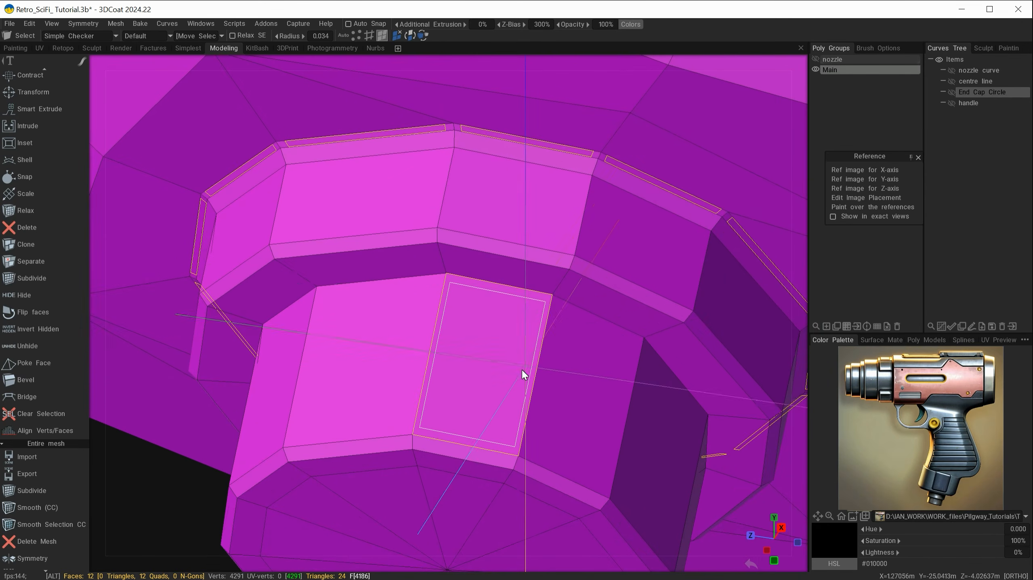
Extrude the face ring along its local axis and pull it up slightly into a collar
alt+drag(522, 375, 482, 400)
key(space)
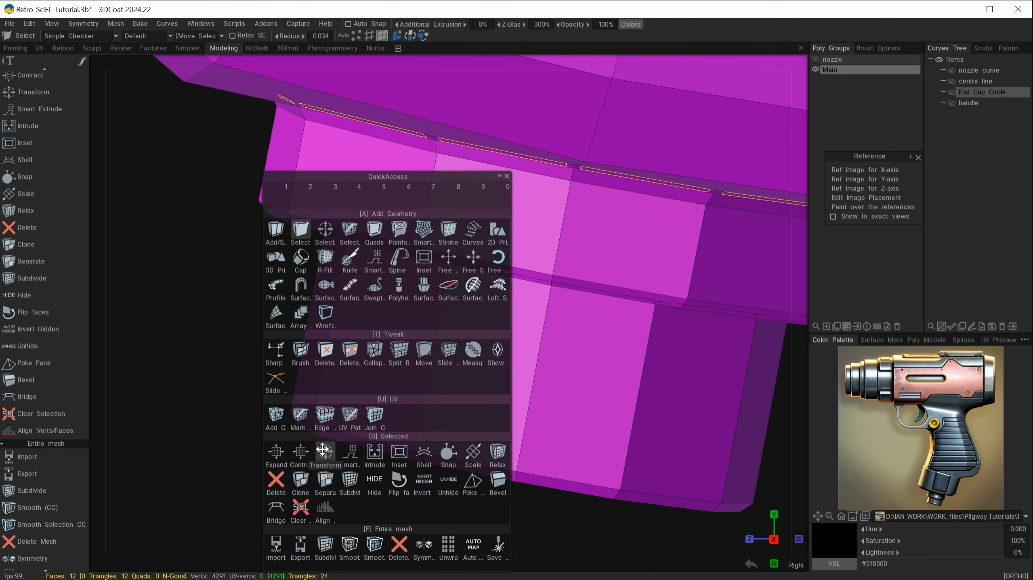
click(325, 451)
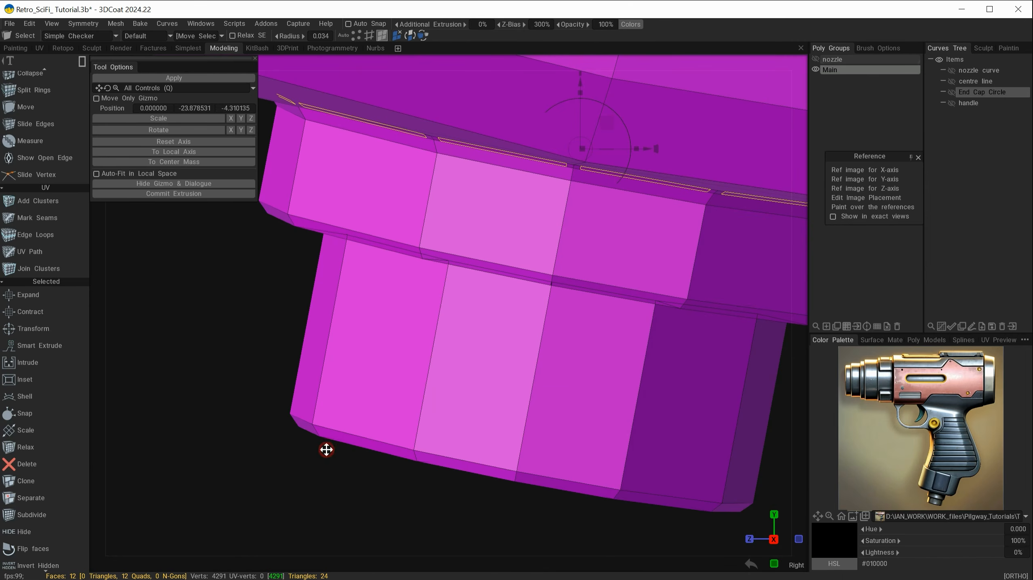
click(204, 193)
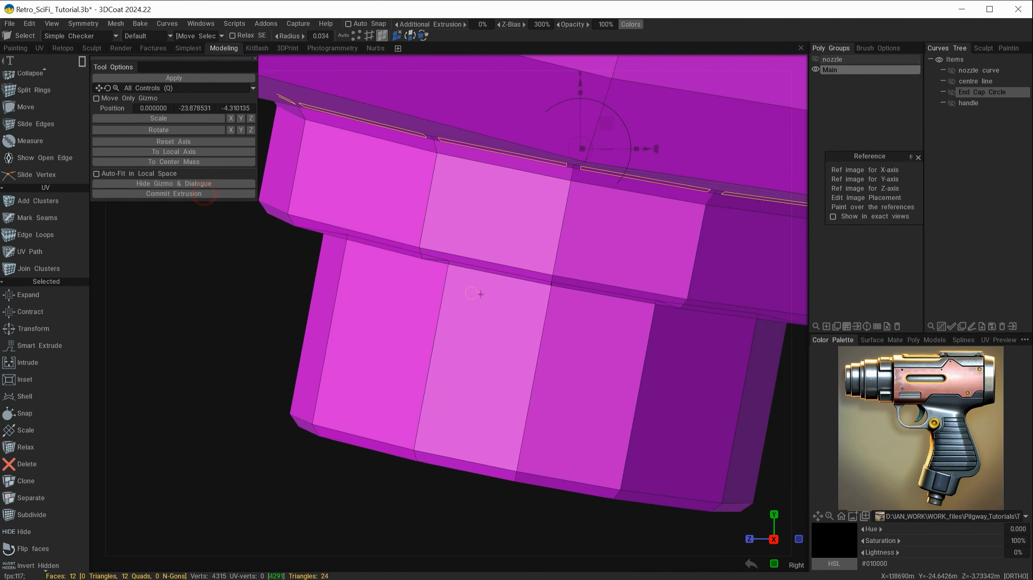
click(207, 152)
alt+drag(530, 226, 446, 348)
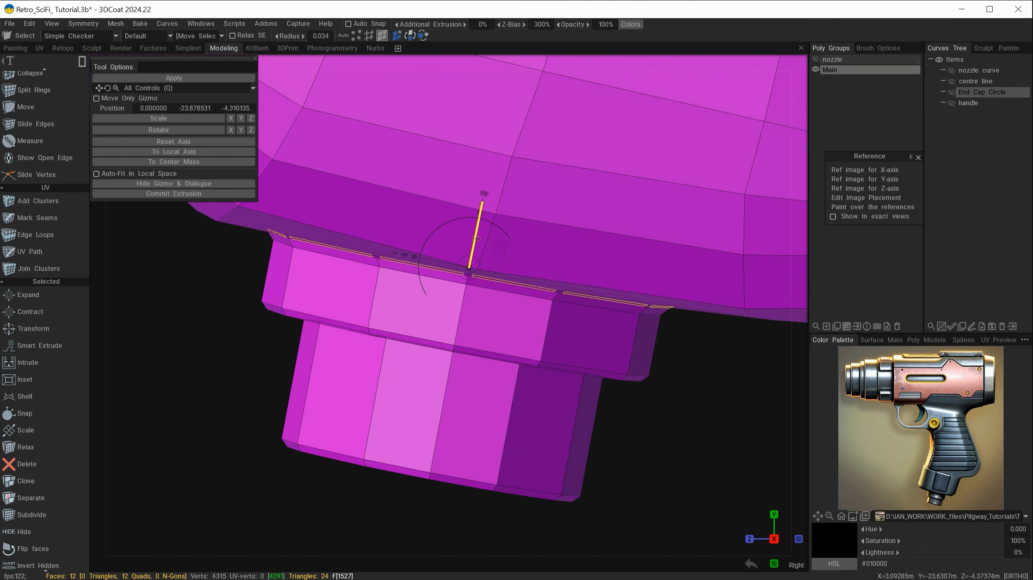
drag(477, 239, 478, 225)
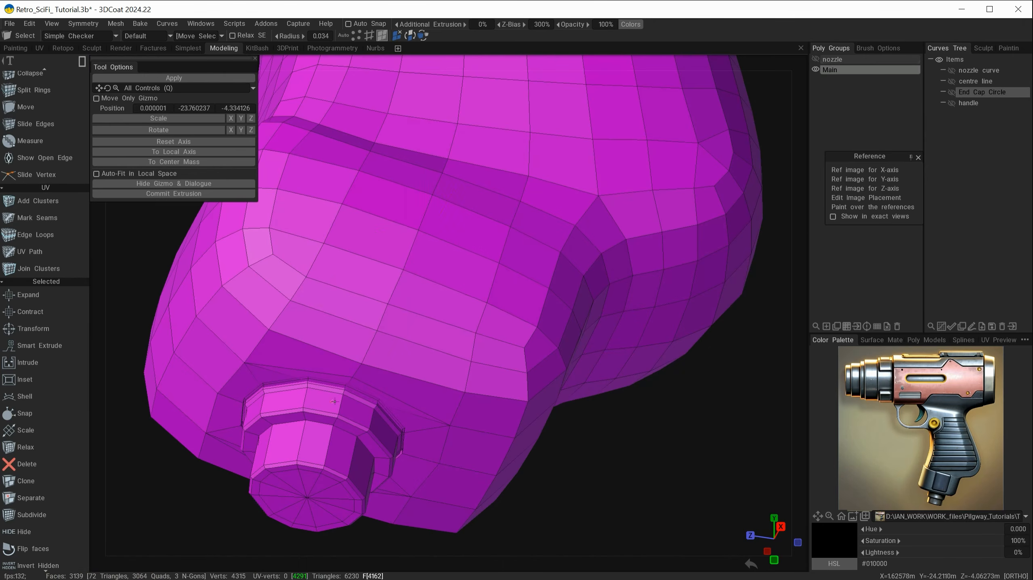
Zoom out to inspect the whole gun, then zoom in on the nozzle
alt+drag(389, 418, 461, 284)
alt+middle_drag(461, 283, 500, 264)
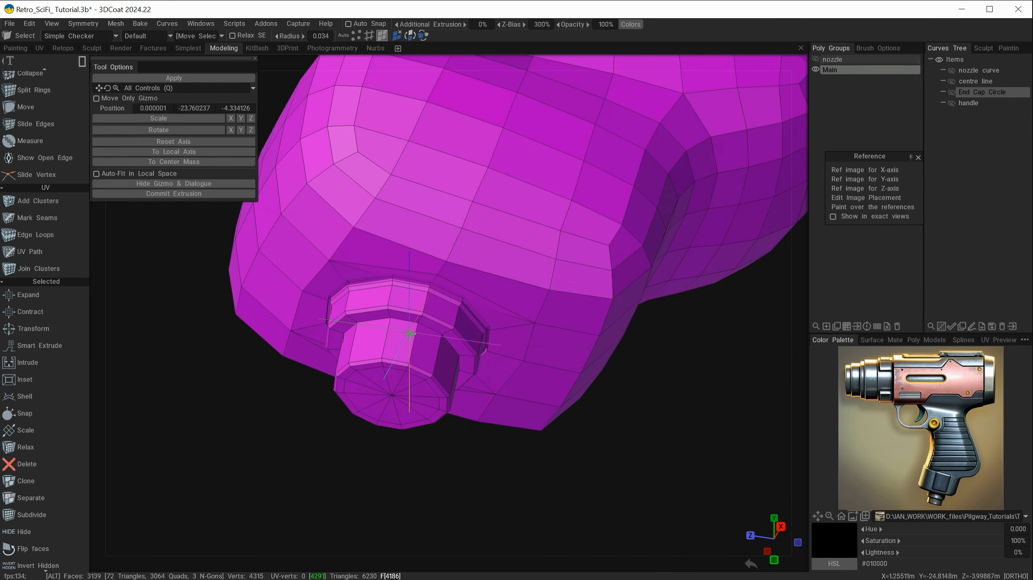
alt+right_drag(414, 338, 499, 385)
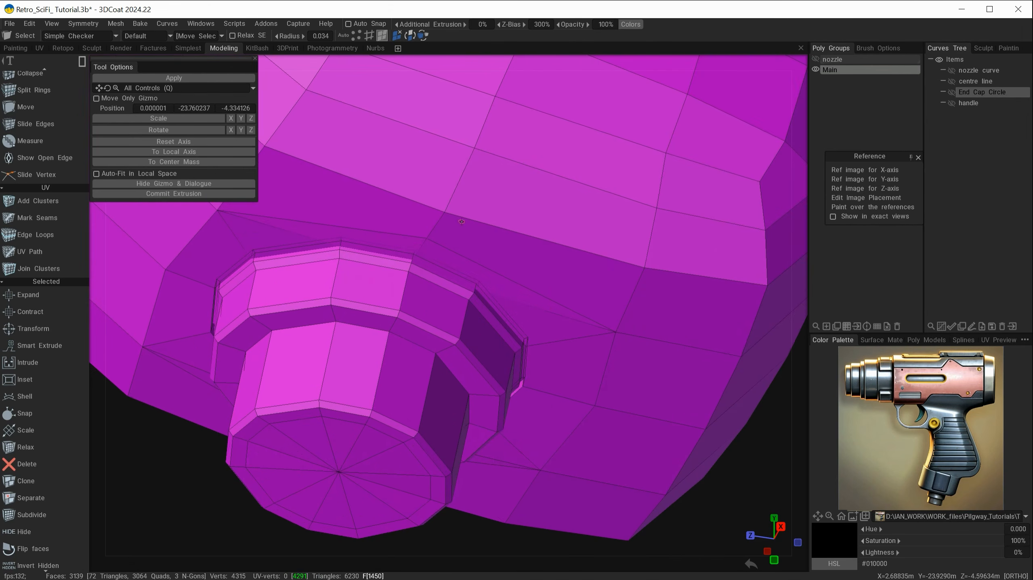
alt+drag(477, 369, 452, 394)
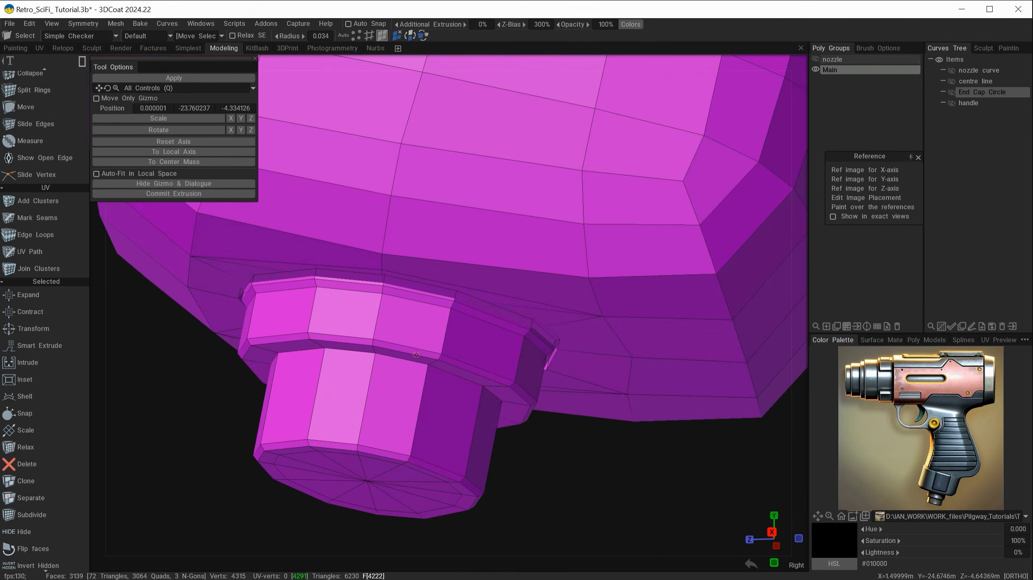
alt+right_drag(536, 352, 376, 334)
alt+middle_drag(440, 367, 421, 411)
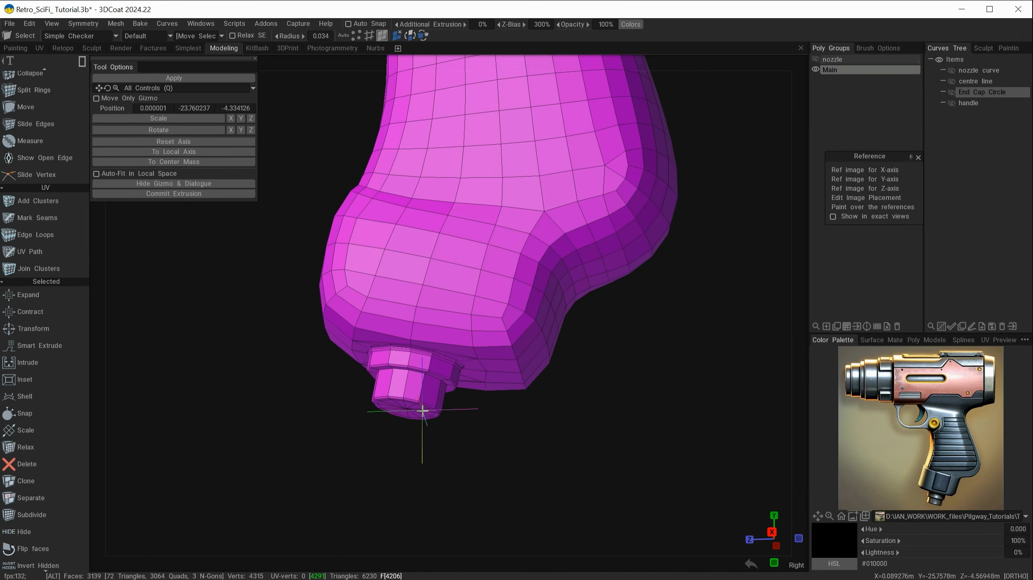
alt+right_drag(422, 411, 558, 417)
alt+drag(559, 417, 407, 418)
alt+middle_drag(356, 288, 433, 451)
alt+right_drag(410, 316, 637, 449)
alt+middle_drag(546, 357, 482, 425)
alt+drag(476, 417, 400, 290)
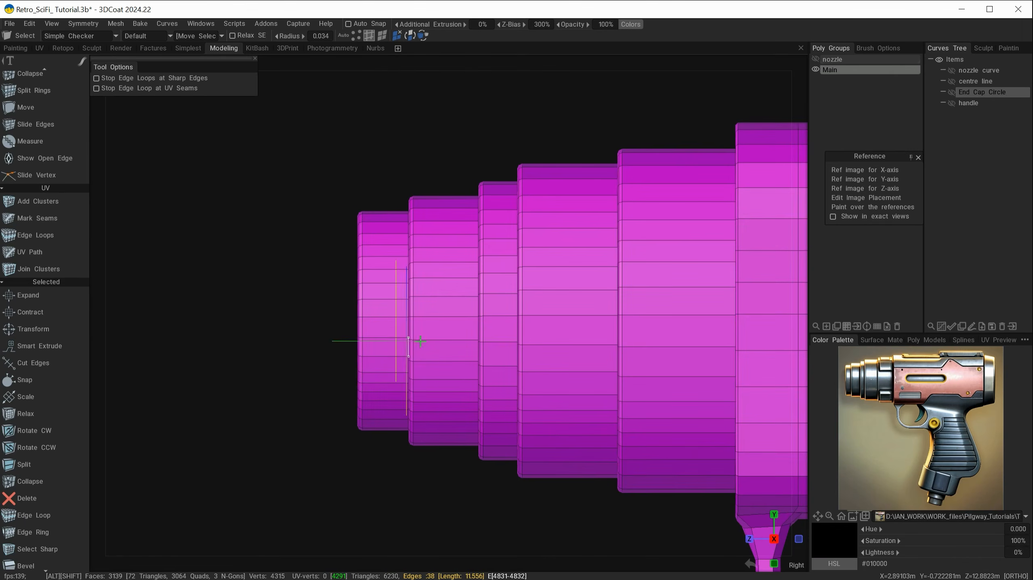
Move the nozzle's front edge loops back along Z
key(space)
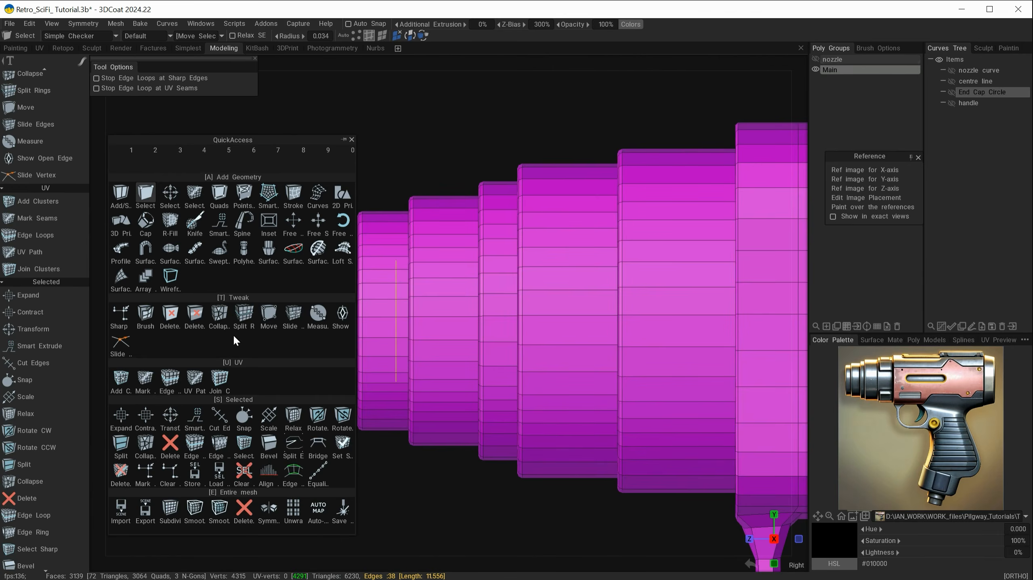
click(172, 416)
drag(333, 322, 418, 349)
Fill the nozzle opening with a Tri-type cap
scroll(46, 265, up, 3)
scroll(46, 266, up, 5)
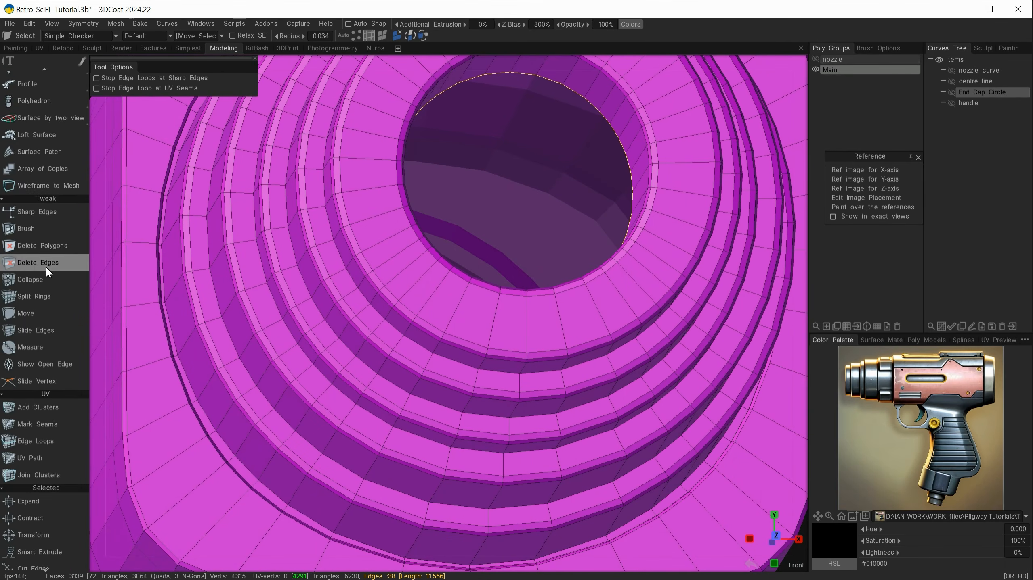
click(18, 205)
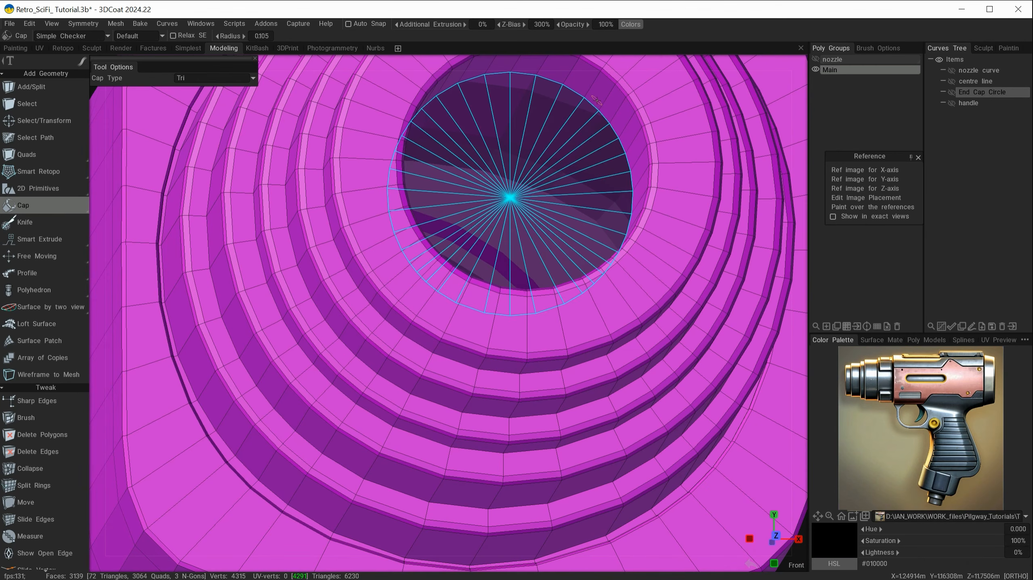
click(595, 100)
alt+drag(596, 101, 509, 357)
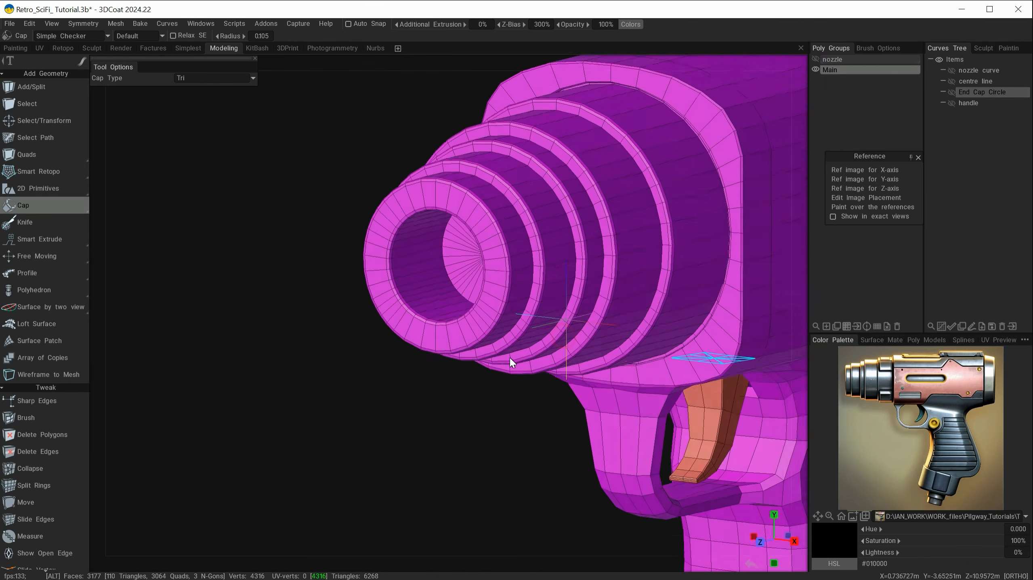
alt+drag(353, 375, 327, 383)
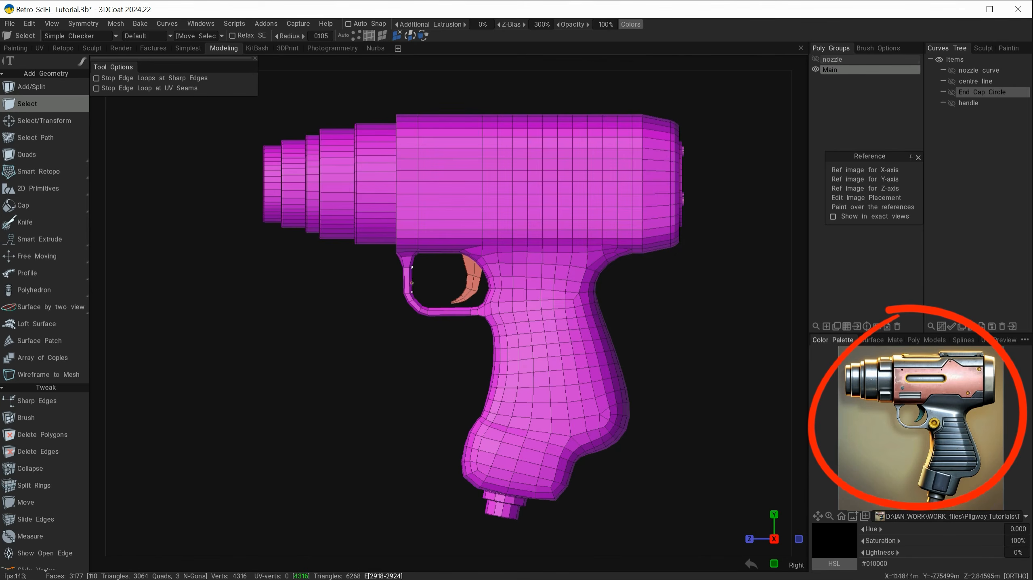
drag(386, 414, 387, 414)
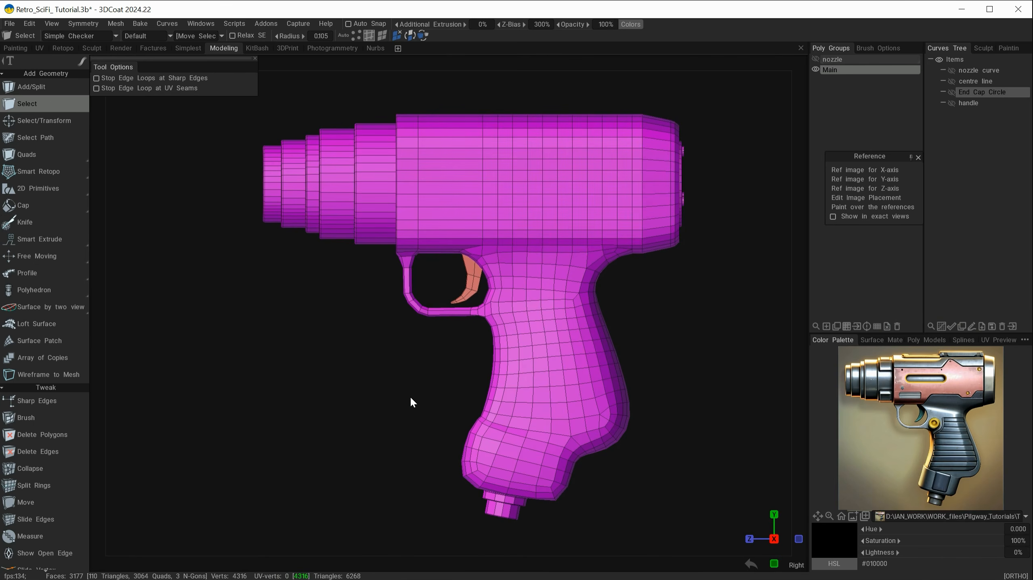